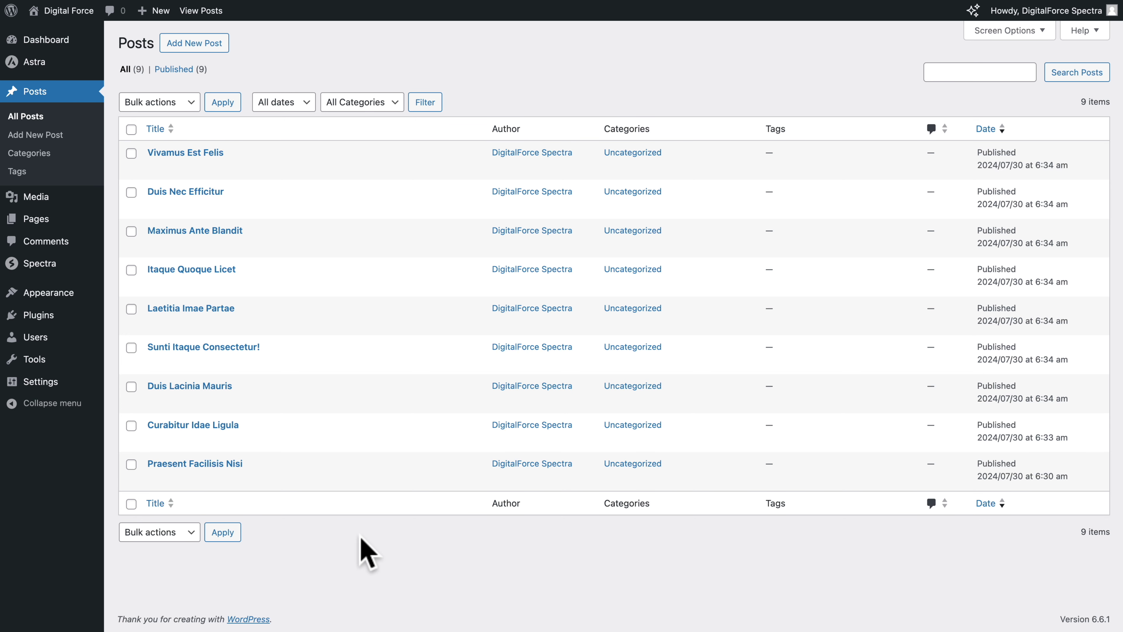
# Publish a new page titled "Blog" and check it on the live site.
pyautogui.moveTo(36, 219)
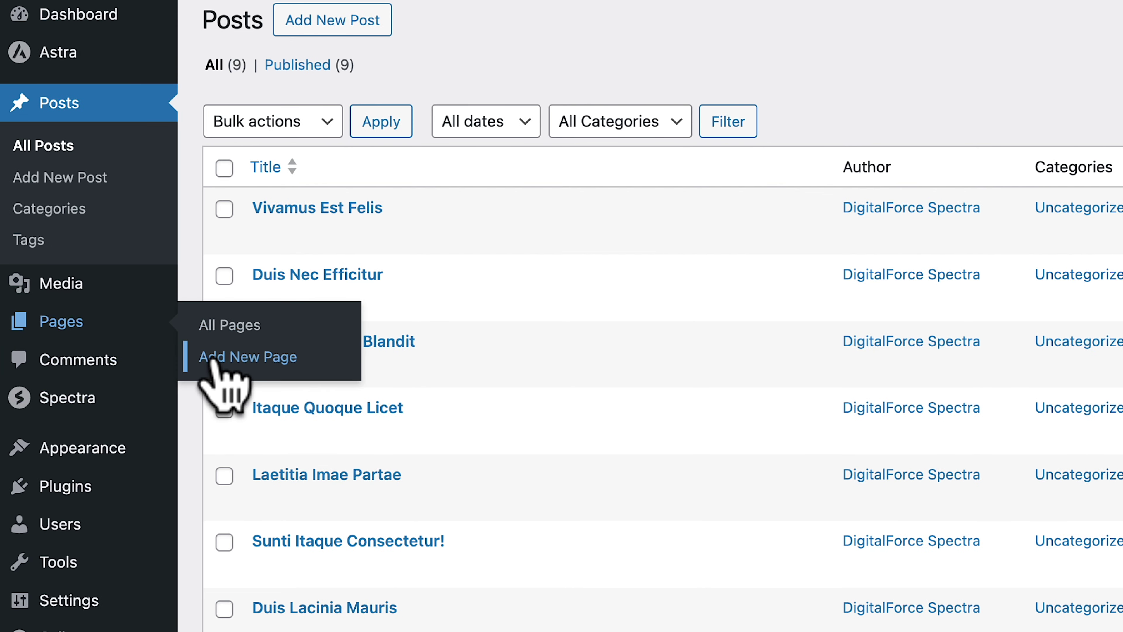
pyautogui.click(211, 357)
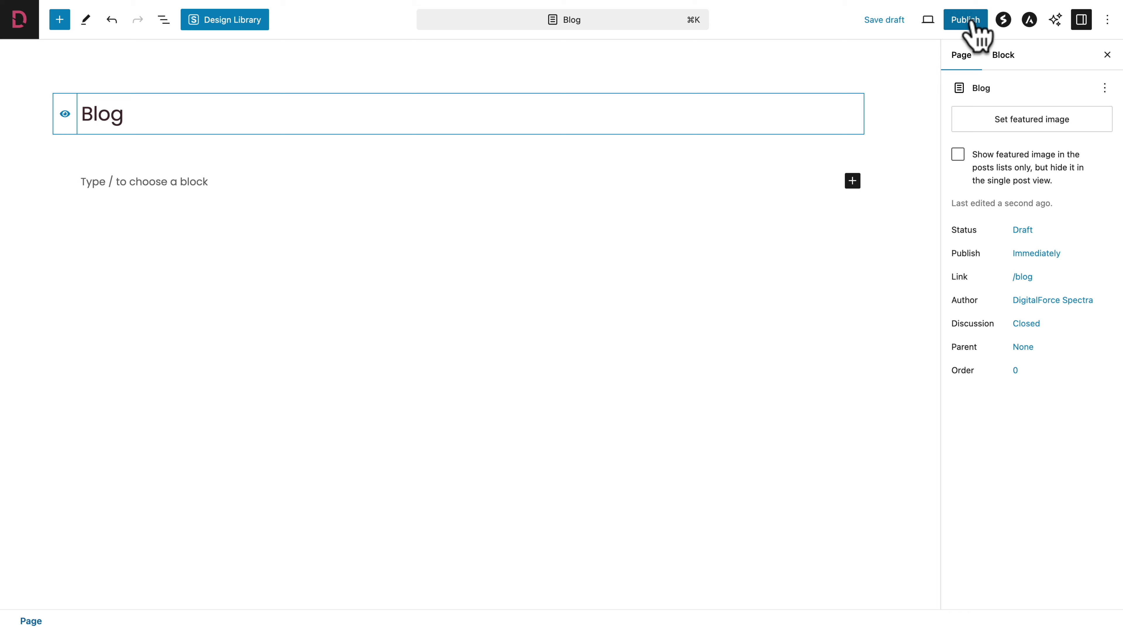
pyautogui.click(969, 19)
pyautogui.click(989, 21)
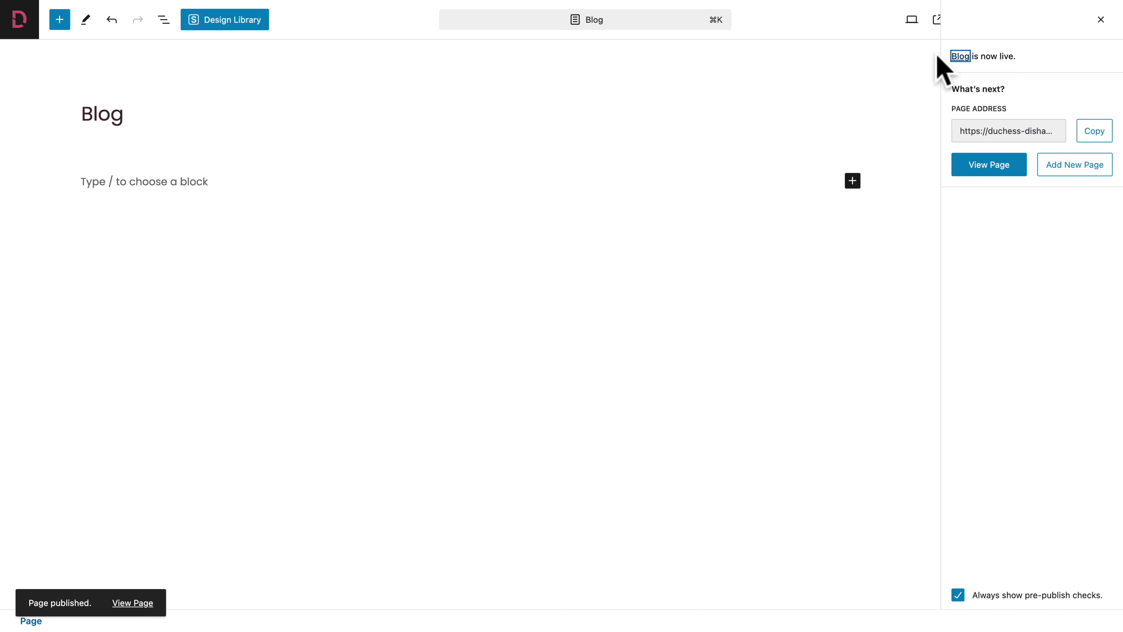
pyautogui.click(1101, 19)
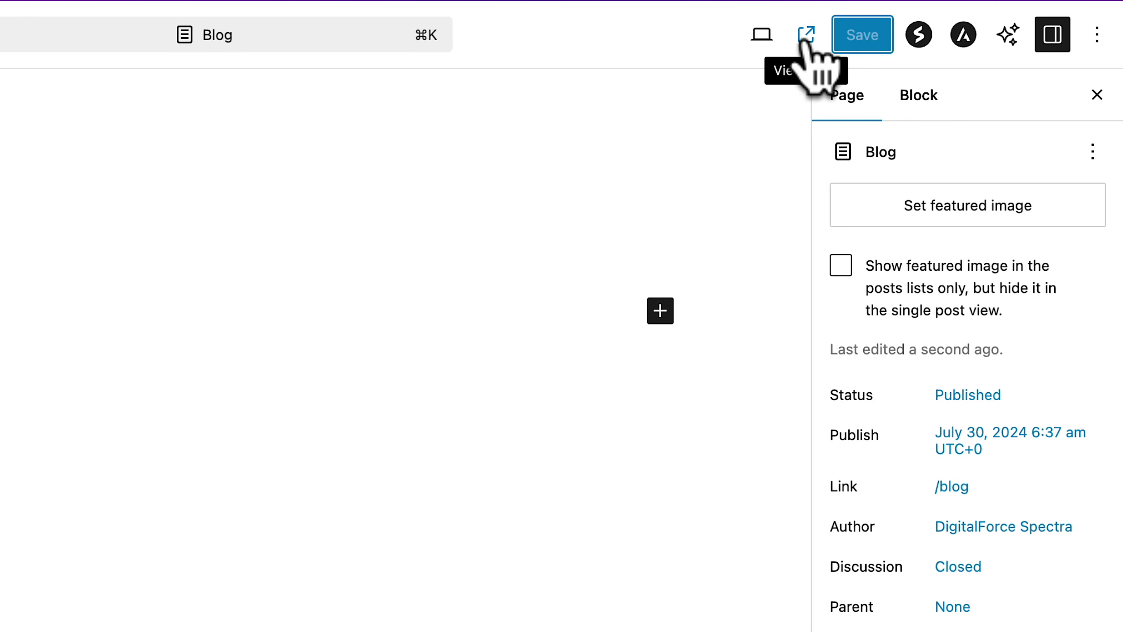
pyautogui.click(809, 35)
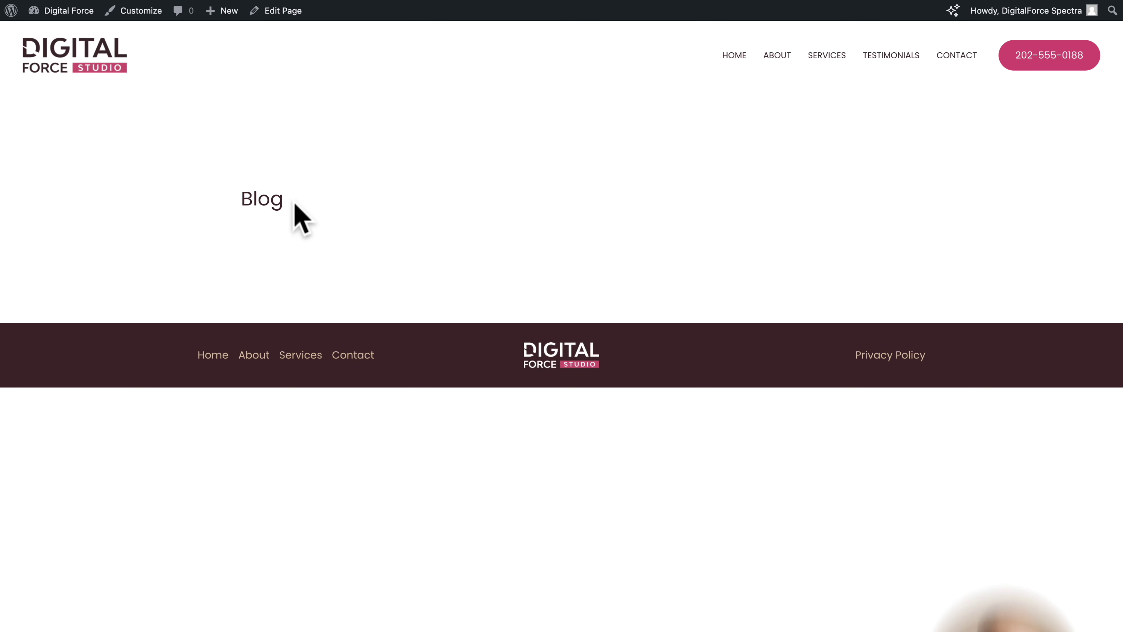
pyautogui.press('super+w')
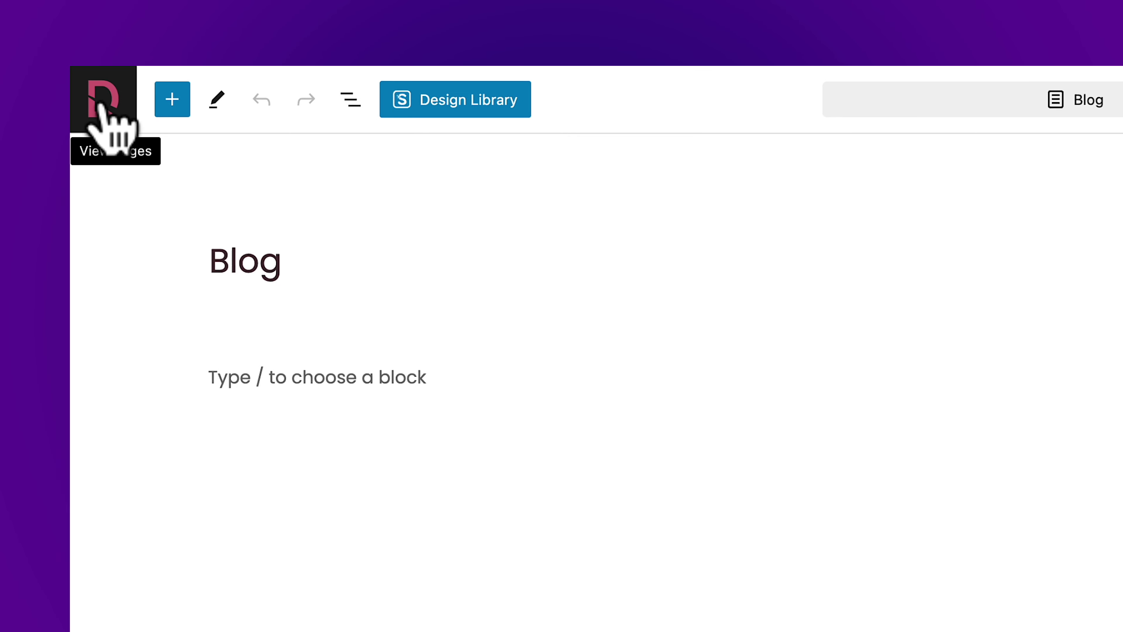
# In the site's Reading settings, assign Blog as the posts page and save the changes.
pyautogui.click(103, 100)
pyautogui.moveTo(29, 349)
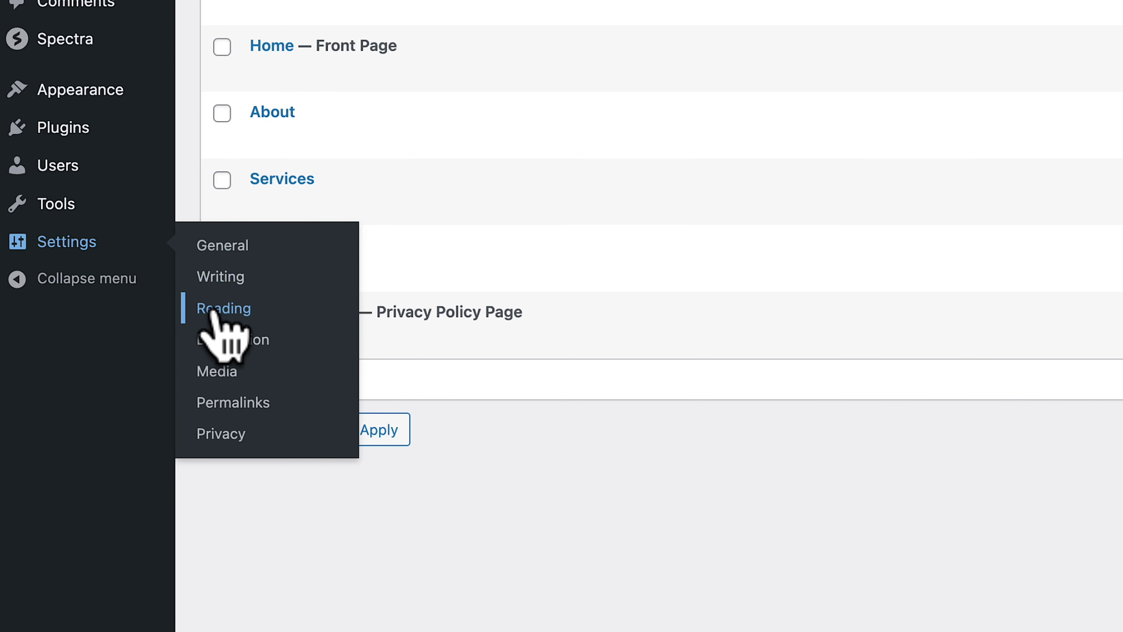
pyautogui.click(213, 312)
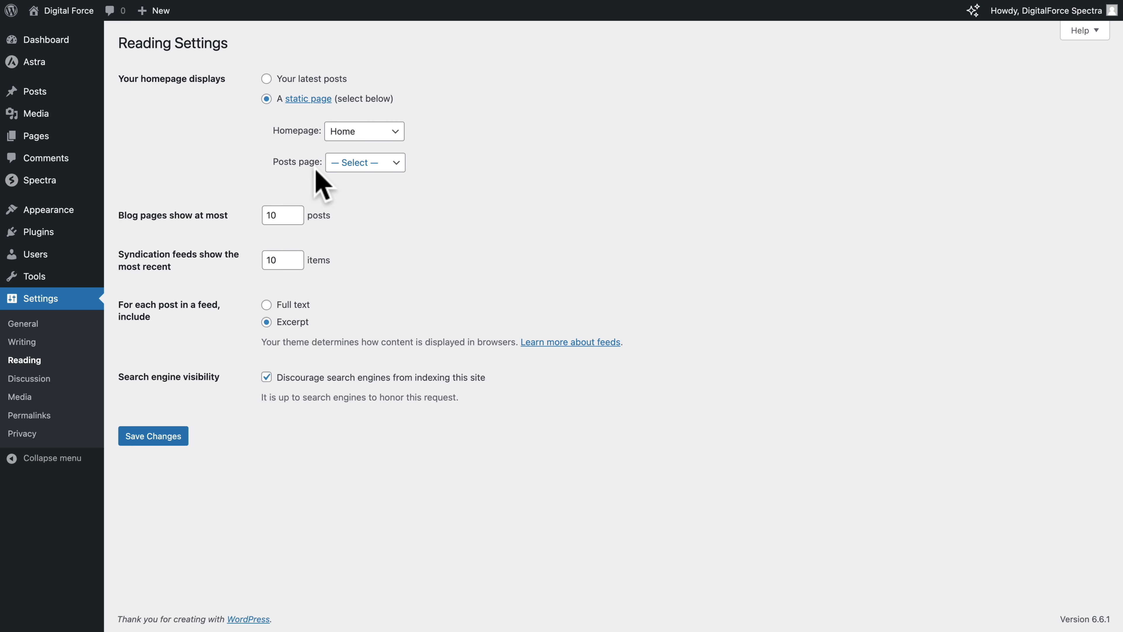
pyautogui.click(343, 164)
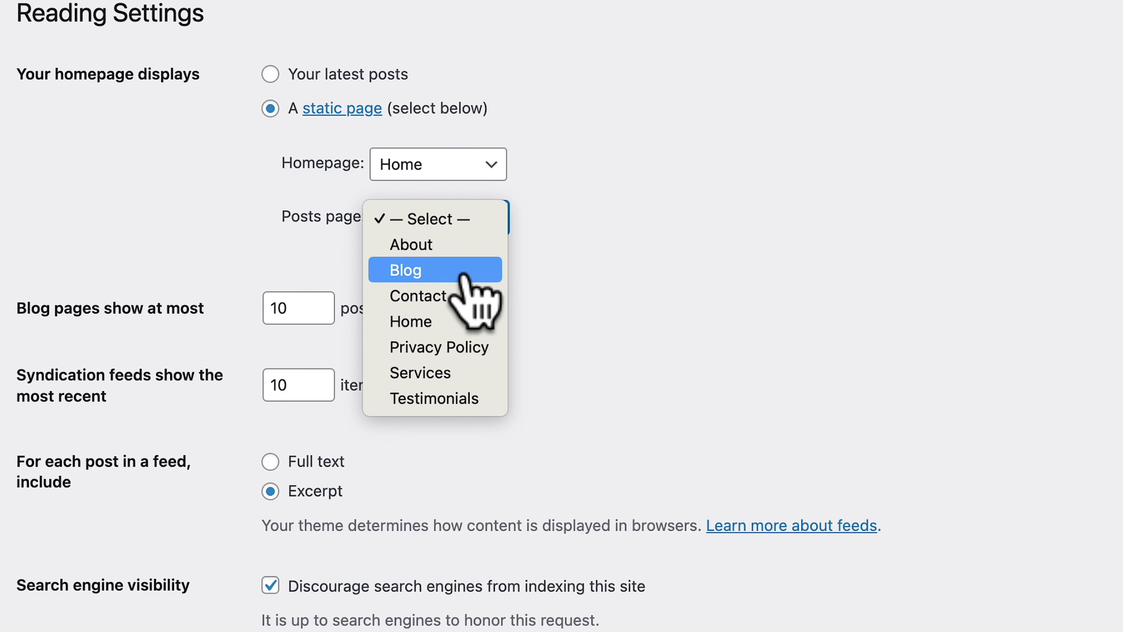
pyautogui.click(475, 274)
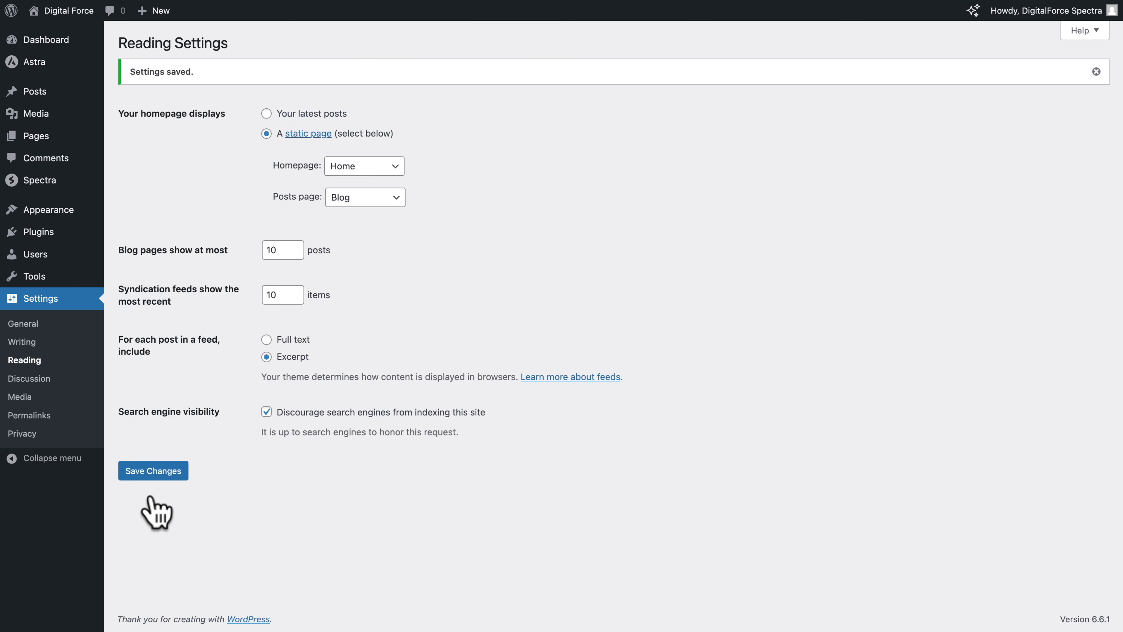
# Add the Blog posts page to the Header (Primary Menu) navigation menu.
pyautogui.moveTo(67, 211)
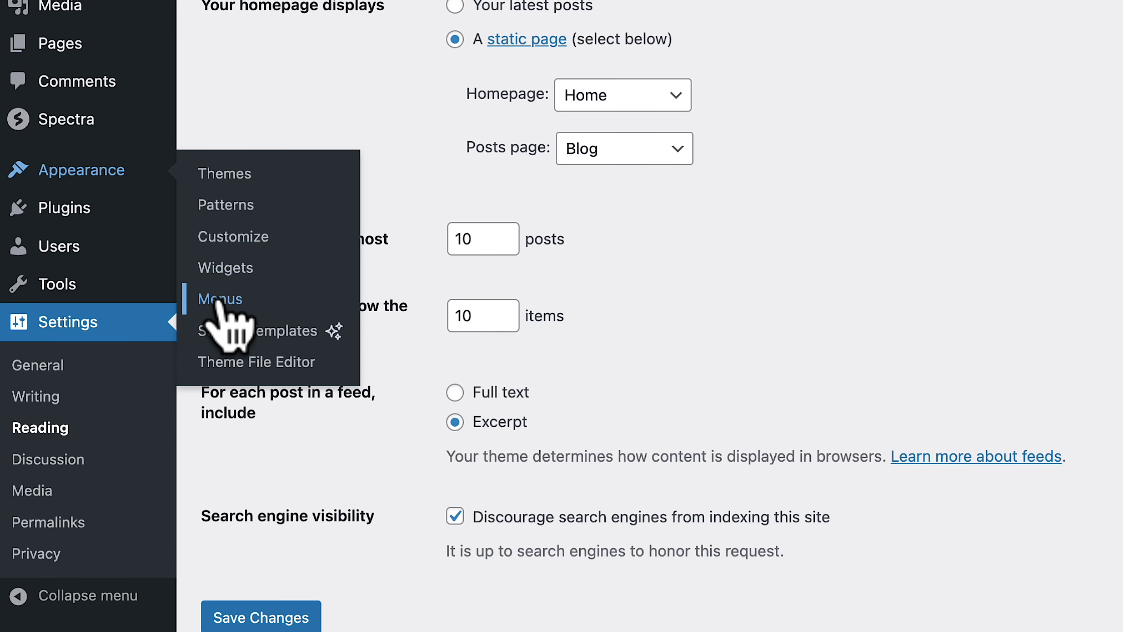
pyautogui.click(220, 300)
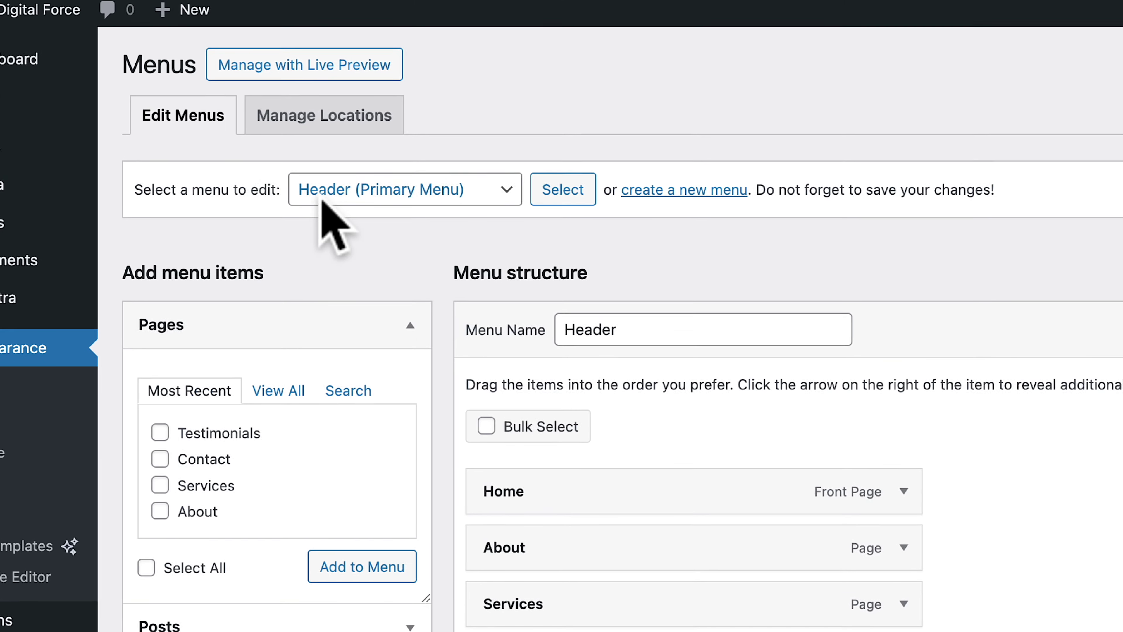
pyautogui.click(322, 200)
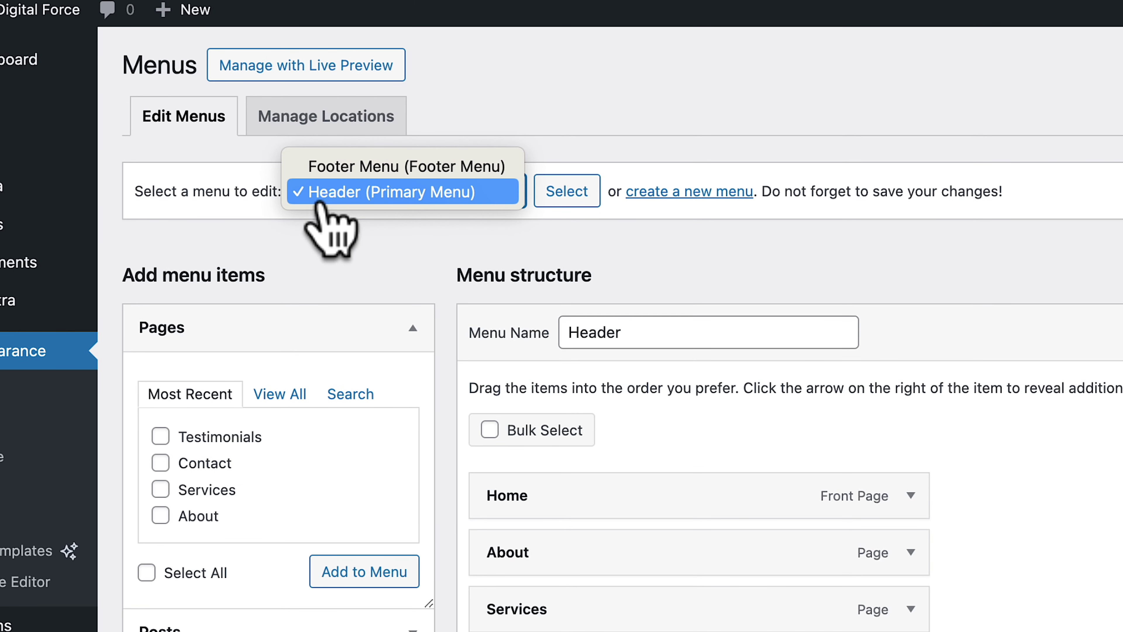
pyautogui.click(531, 257)
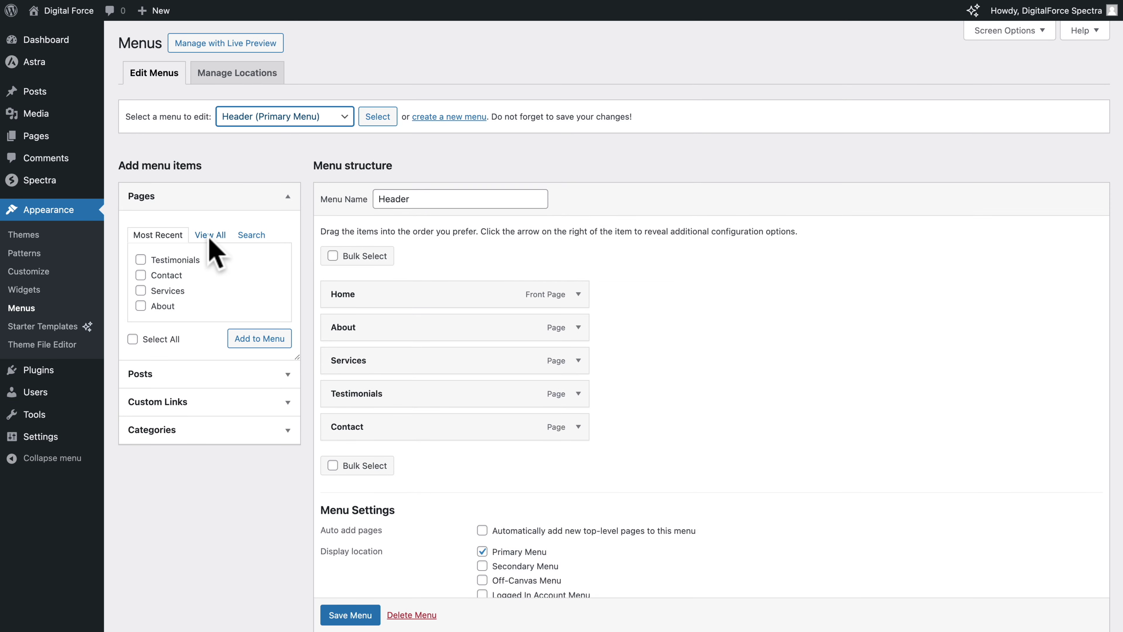
pyautogui.click(253, 334)
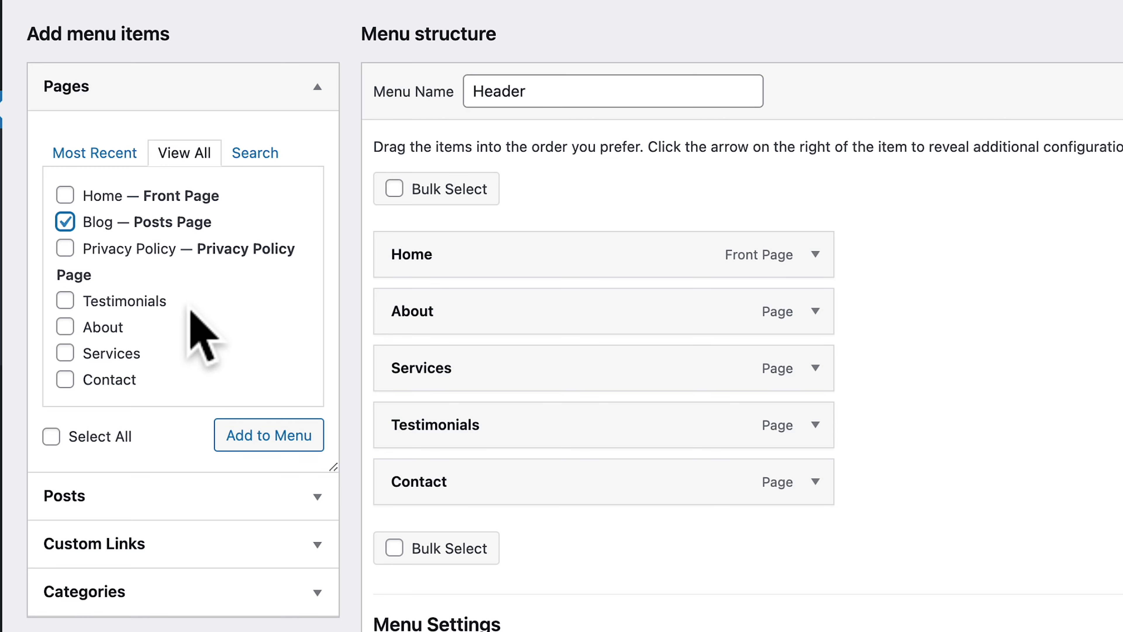
pyautogui.click(262, 433)
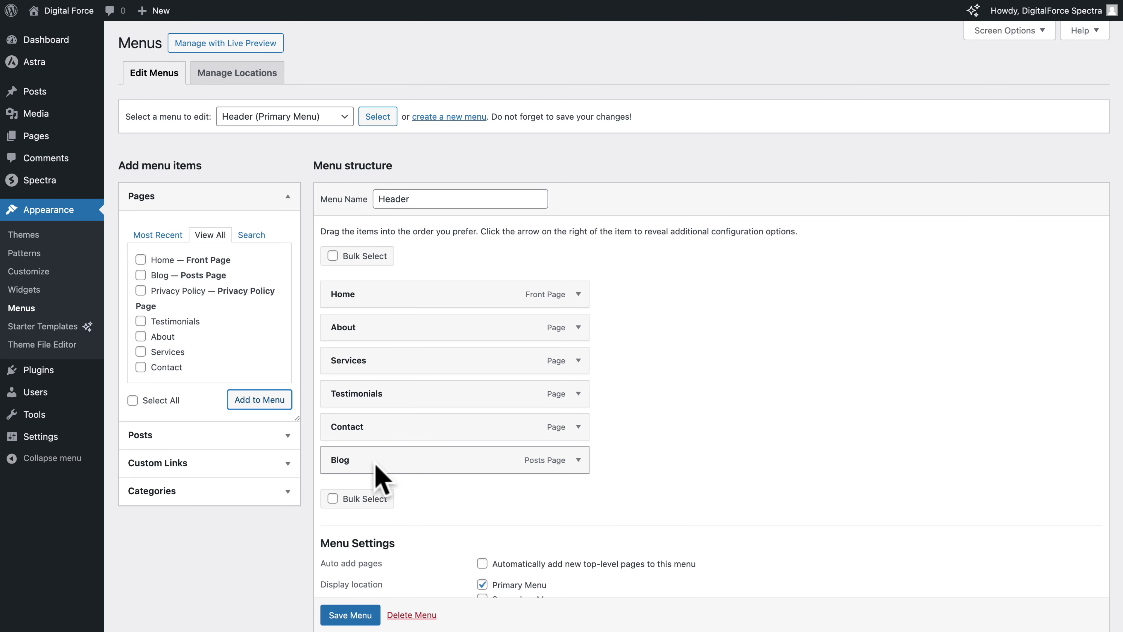
# Move the Blog item between Testimonials and Contact in the Header menu and save the menu.
pyautogui.moveTo(376, 465); pyautogui.dragTo(378, 432)
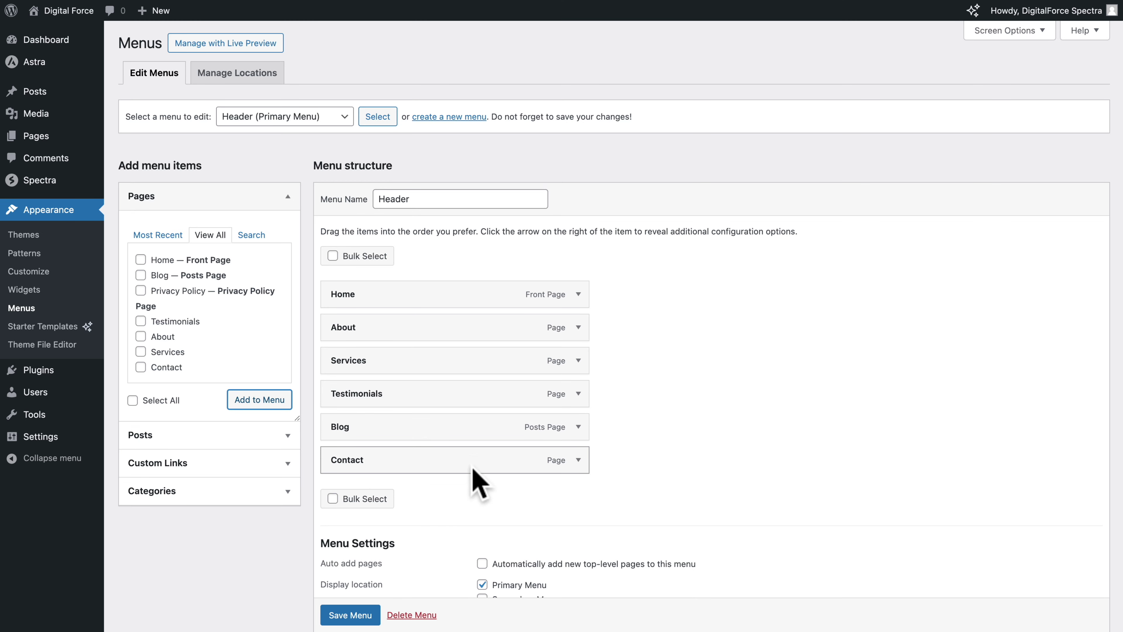
pyautogui.scroll(-3, 462, 495)
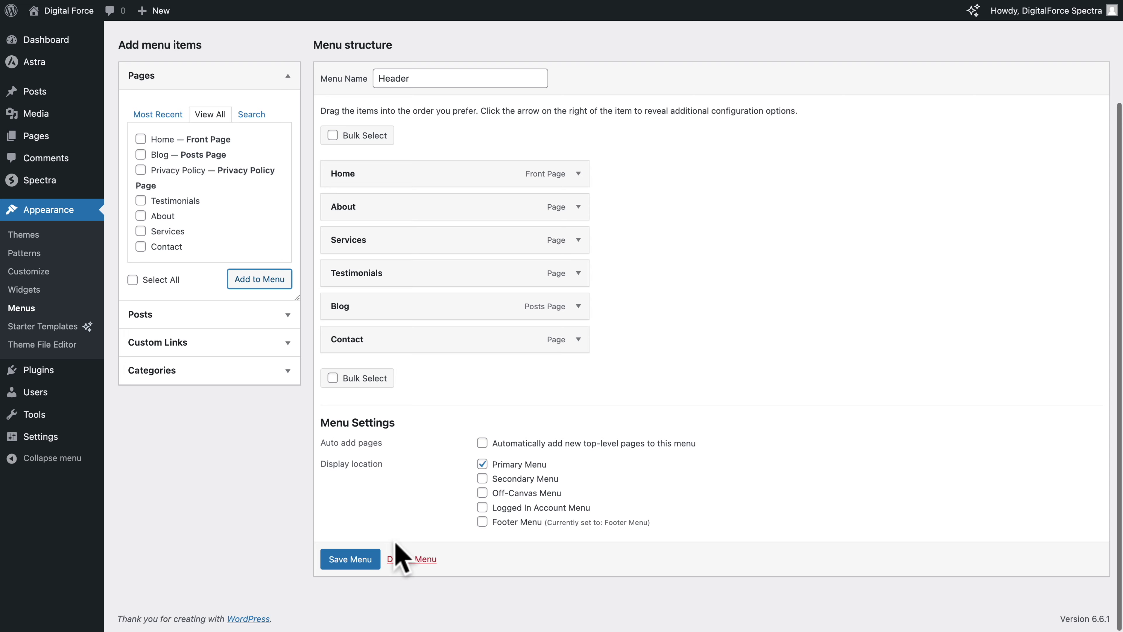
pyautogui.click(356, 561)
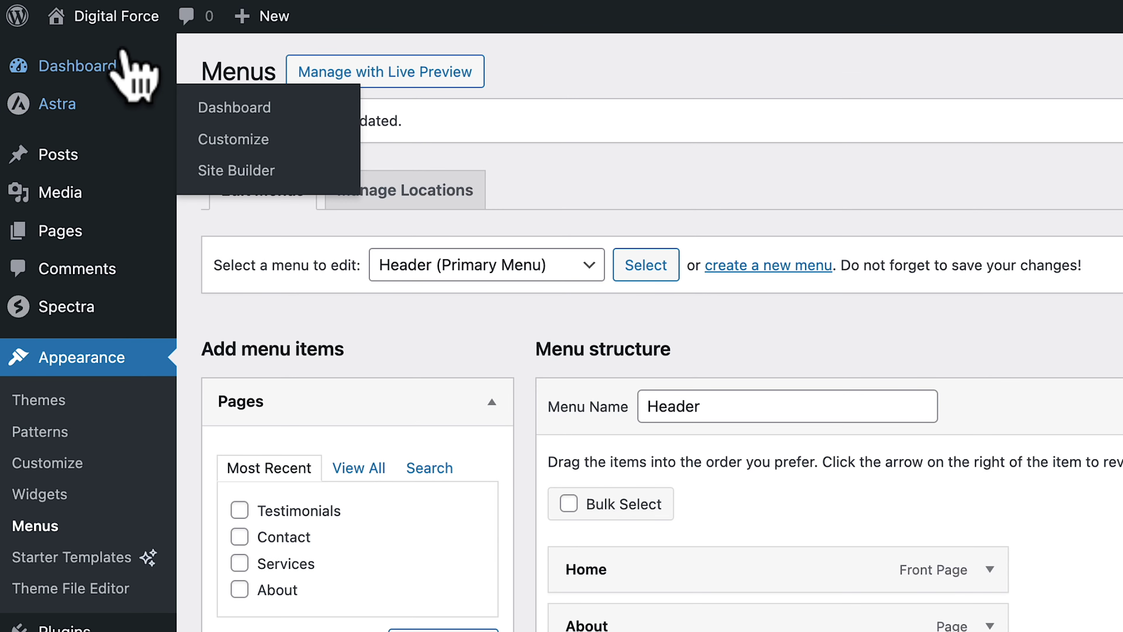
# Visit the live site and look through the posts on its Blog page.
pyautogui.moveTo(115, 28)
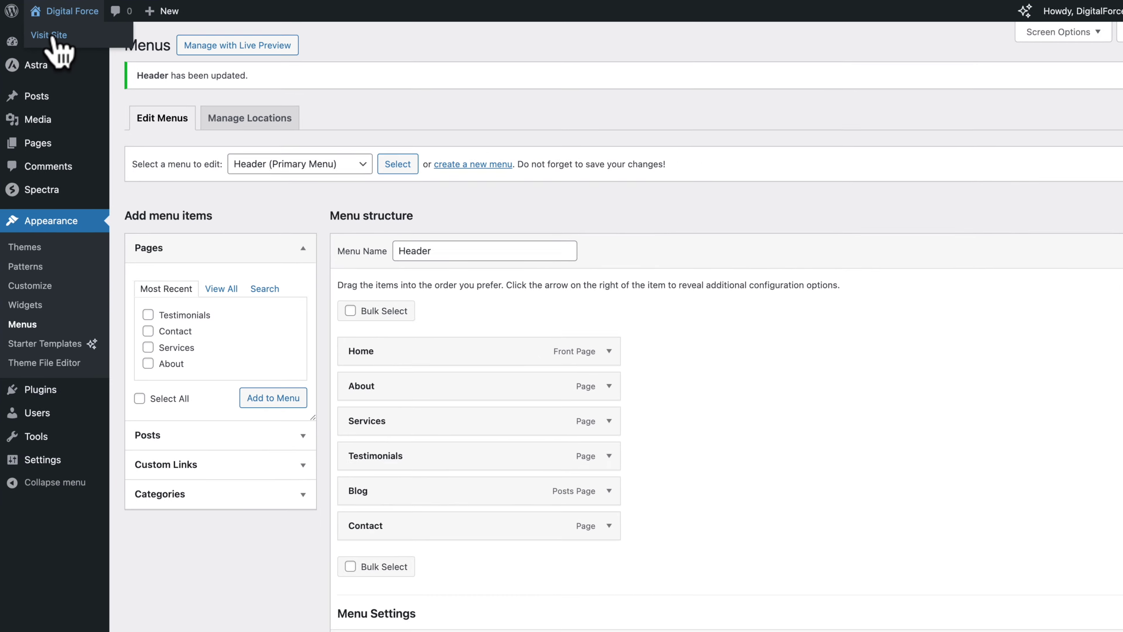
pyautogui.click(49, 35)
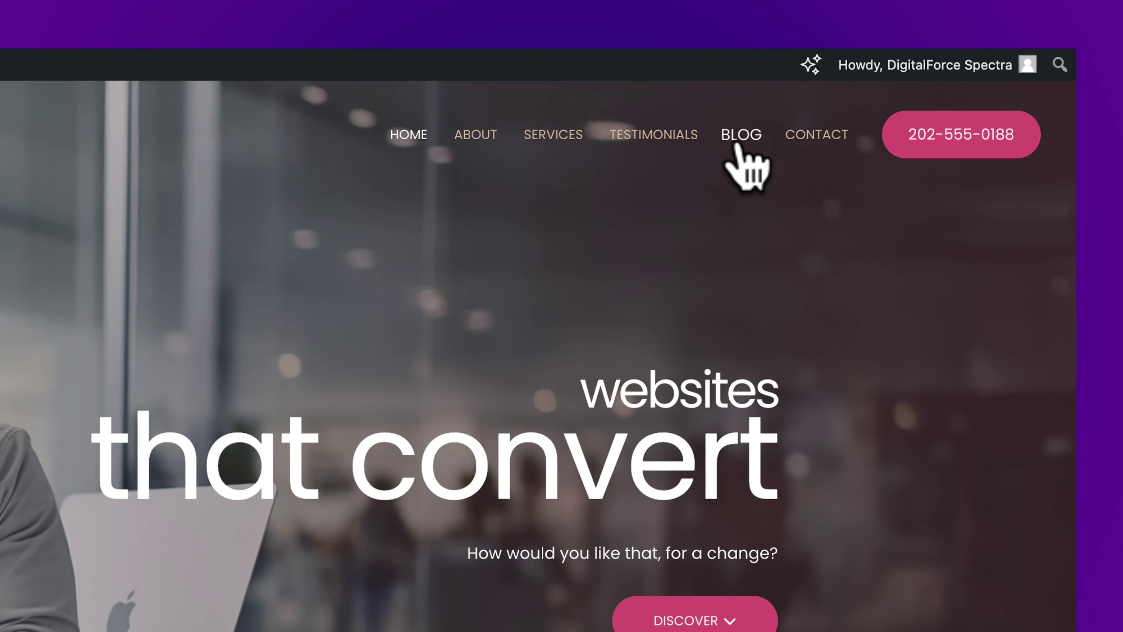
pyautogui.click(693, 164)
pyautogui.scroll(-15, 537, 362)
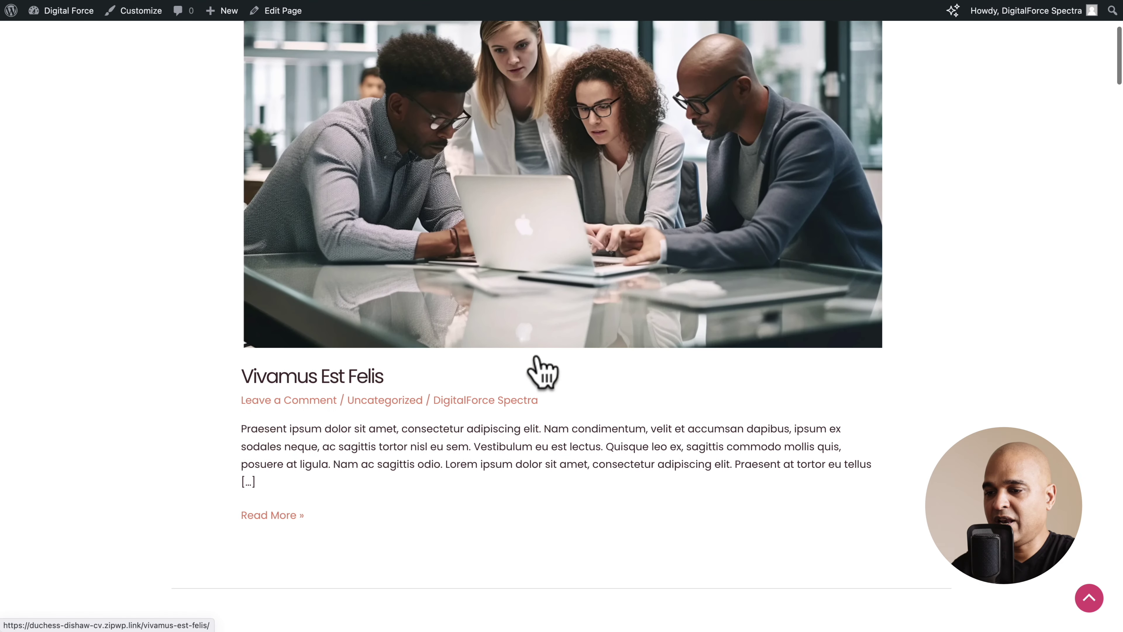
pyautogui.scroll(-8, 537, 359)
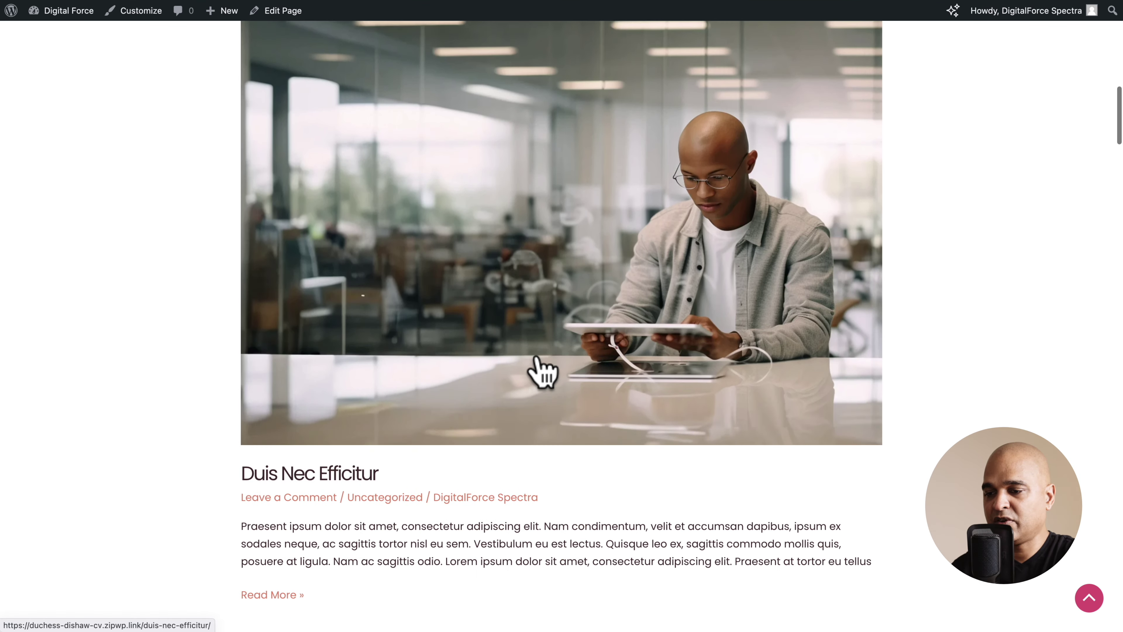
# Open the "Duis Nec Efficitur" post and review its single post layout.
pyautogui.click(347, 272)
pyautogui.scroll(-6, 414, 371)
pyautogui.scroll(-5, 412, 358)
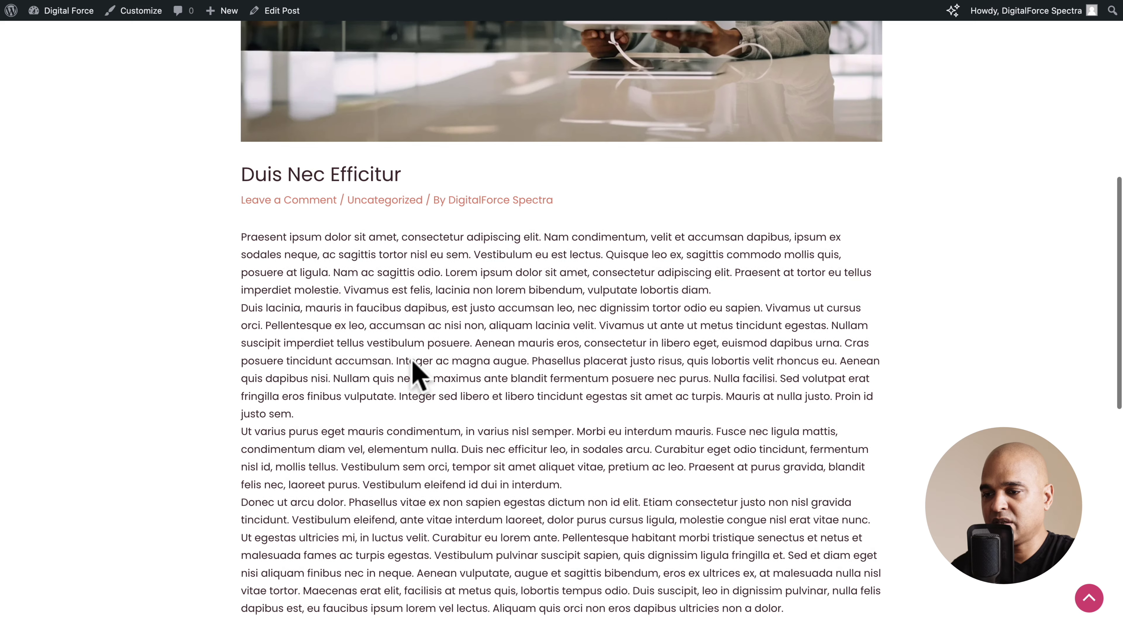
pyautogui.scroll(-2, 415, 367)
pyautogui.scroll(12, 413, 362)
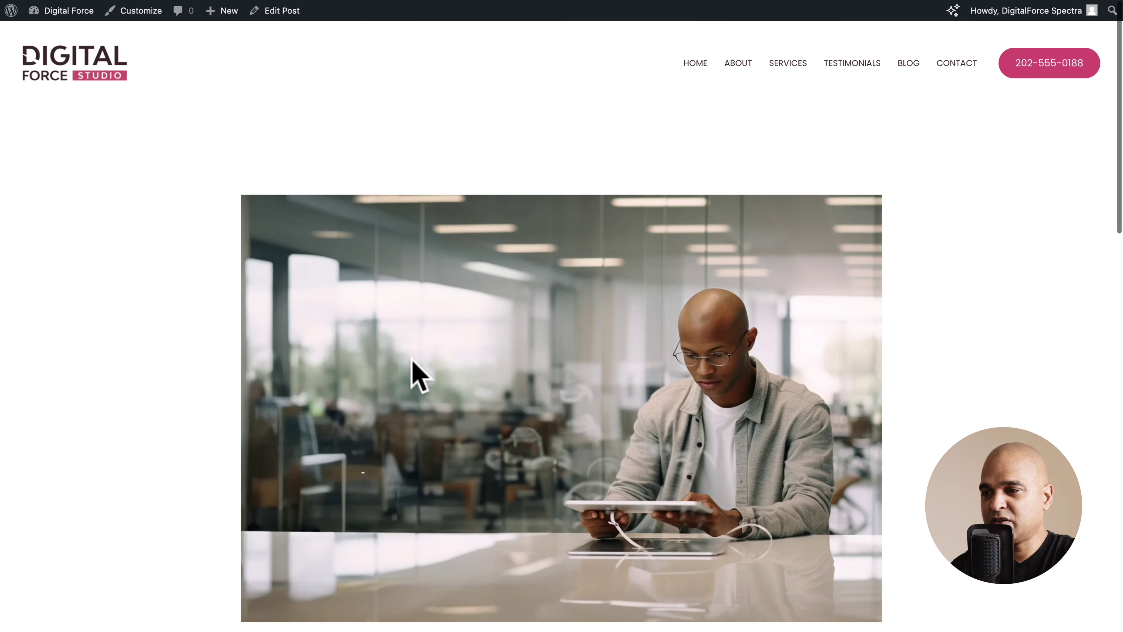
# Return to the Blog page and examine how the featured images, titles and excerpts are laid out.
pyautogui.click(902, 62)
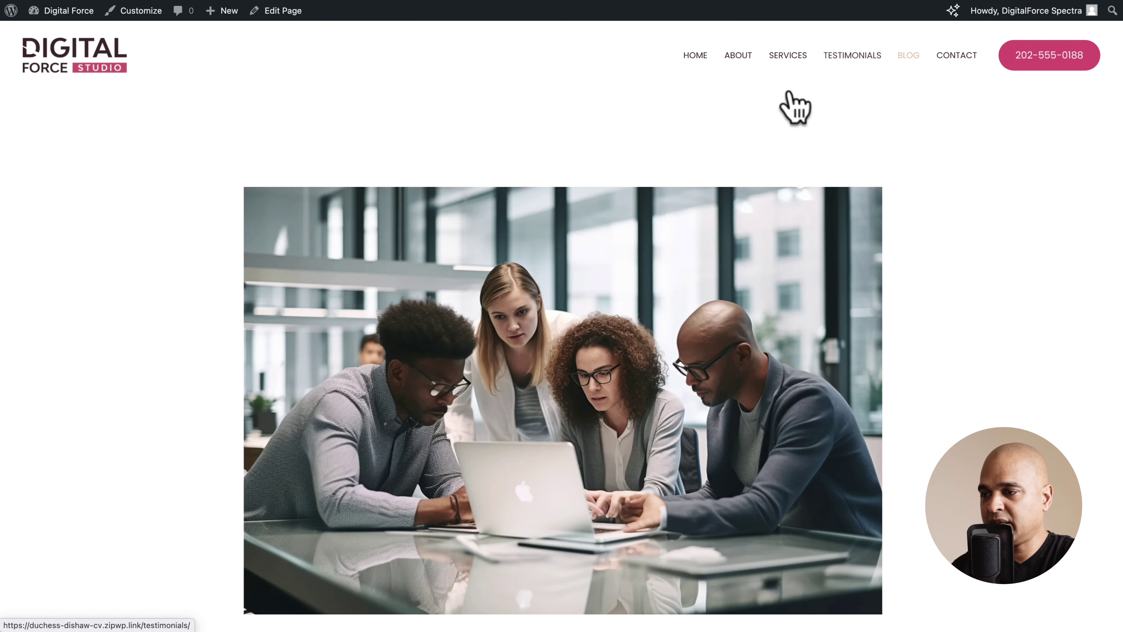
pyautogui.scroll(-3, 173, 310)
pyautogui.scroll(-3, 174, 305)
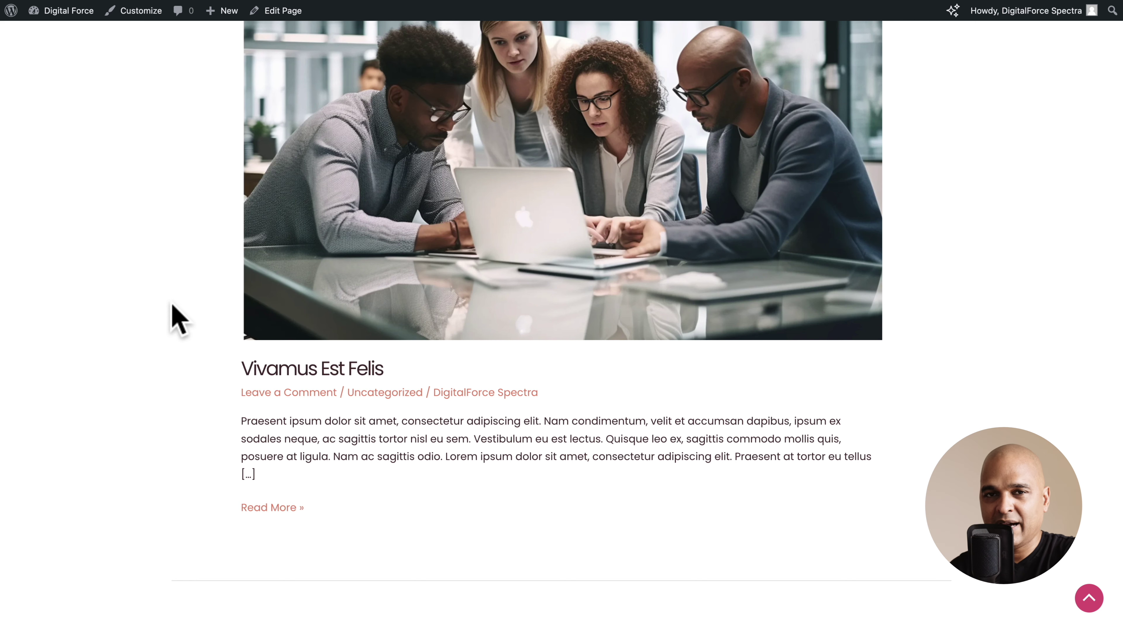
pyautogui.scroll(6, 343, 206)
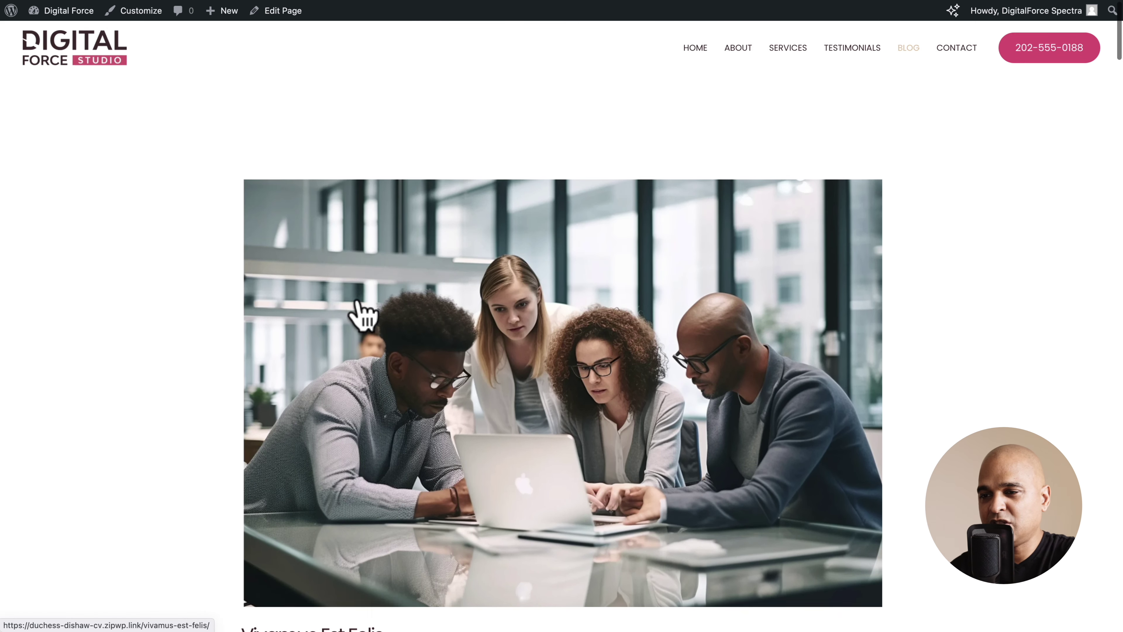
pyautogui.scroll(-8, 360, 314)
pyautogui.scroll(-15, 300, 398)
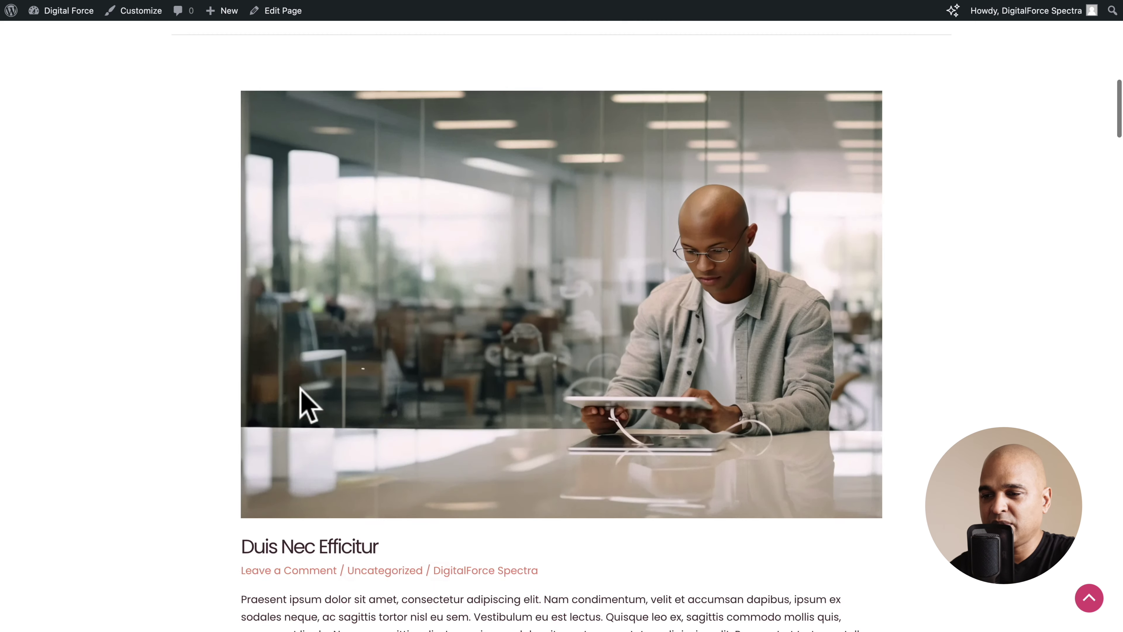
pyautogui.scroll(-1, 300, 389)
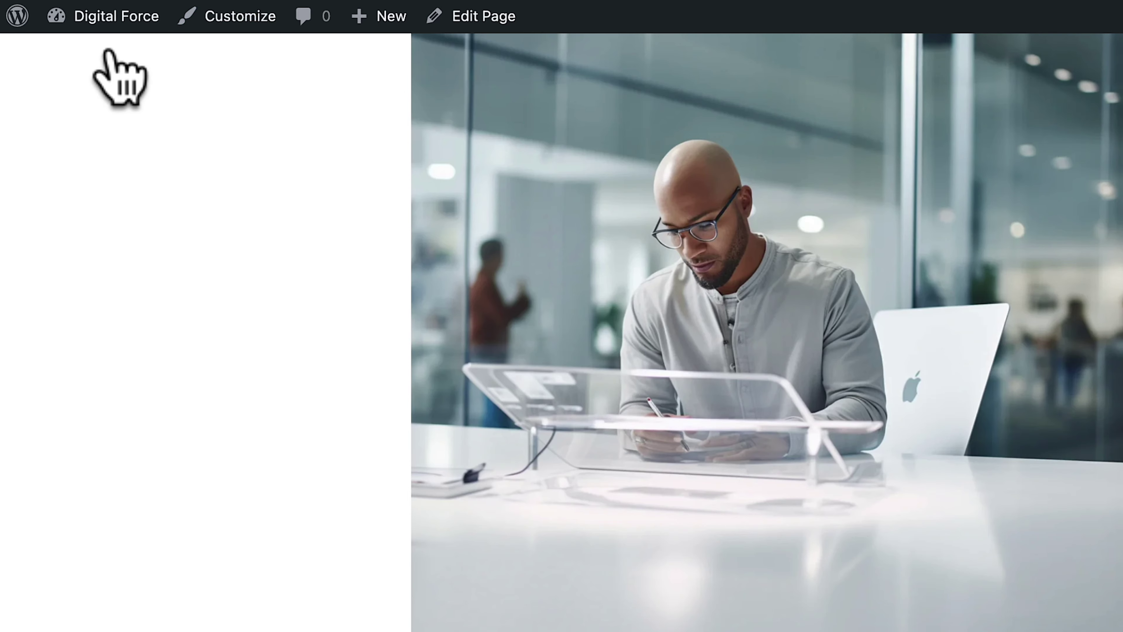
# Open the Blog / Archive settings of the Astra theme customizer from the WordPress dashboard.
pyautogui.moveTo(88, 16)
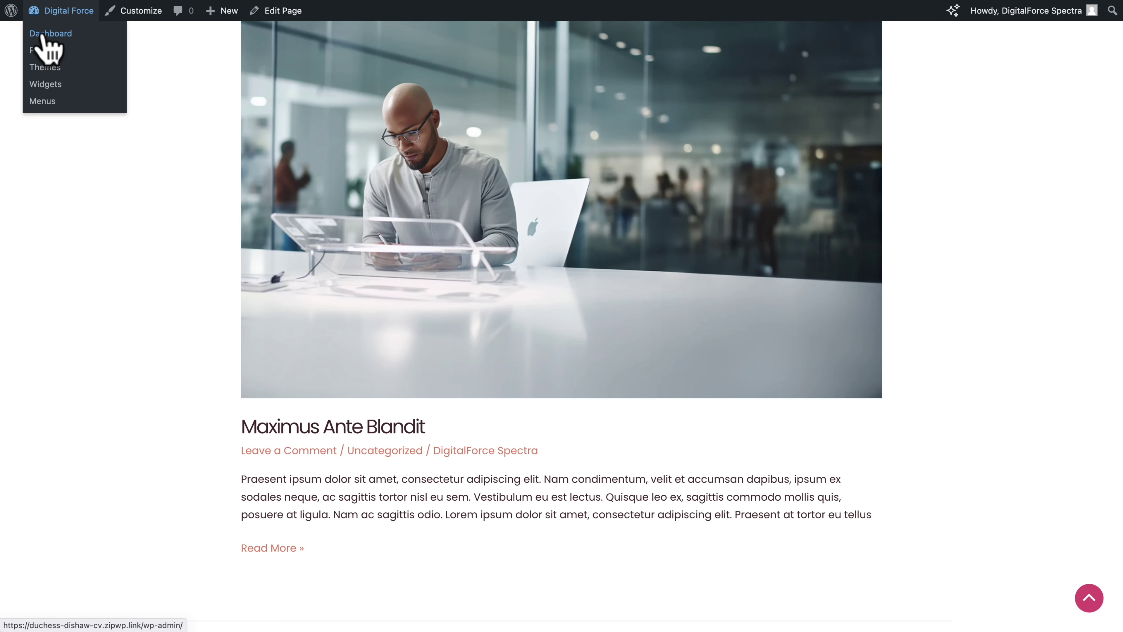
pyautogui.click(43, 35)
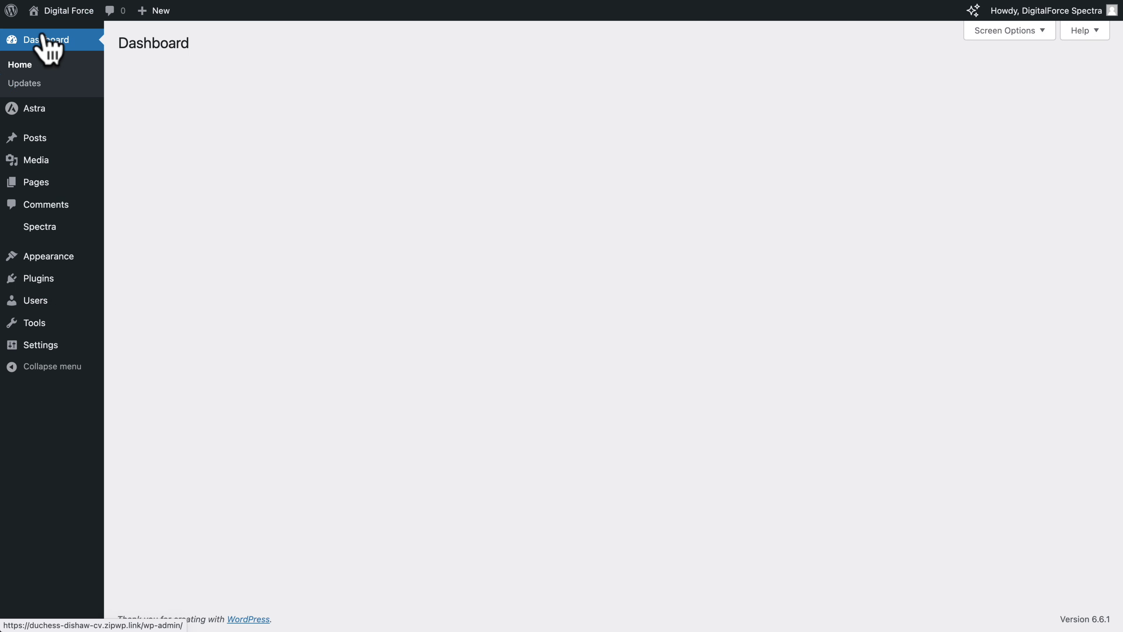
pyautogui.moveTo(32, 110)
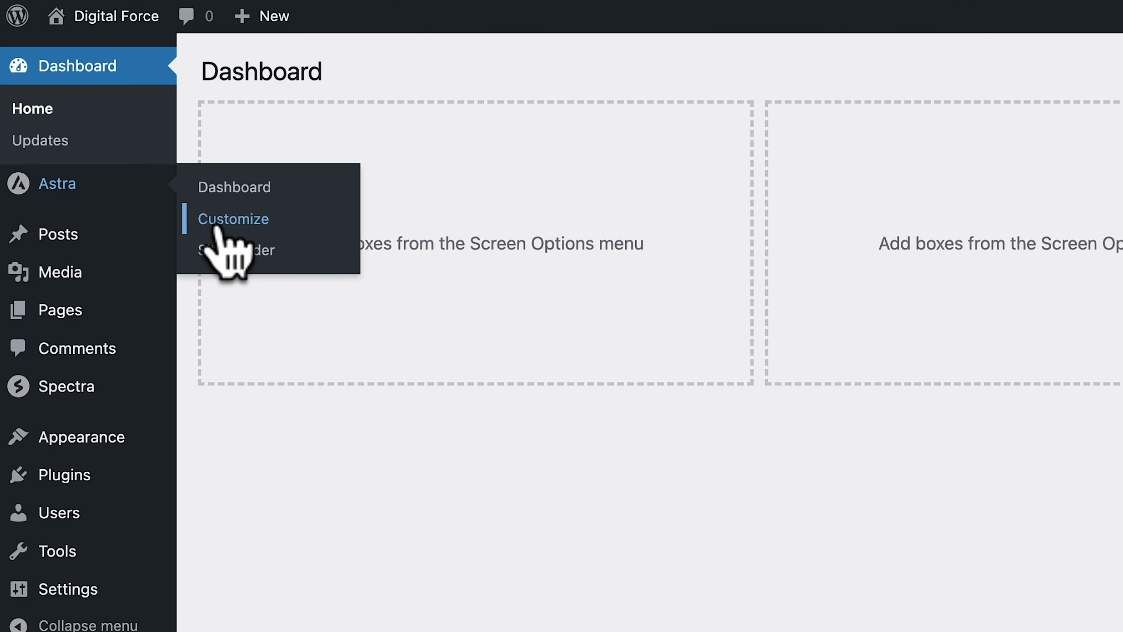
pyautogui.click(217, 228)
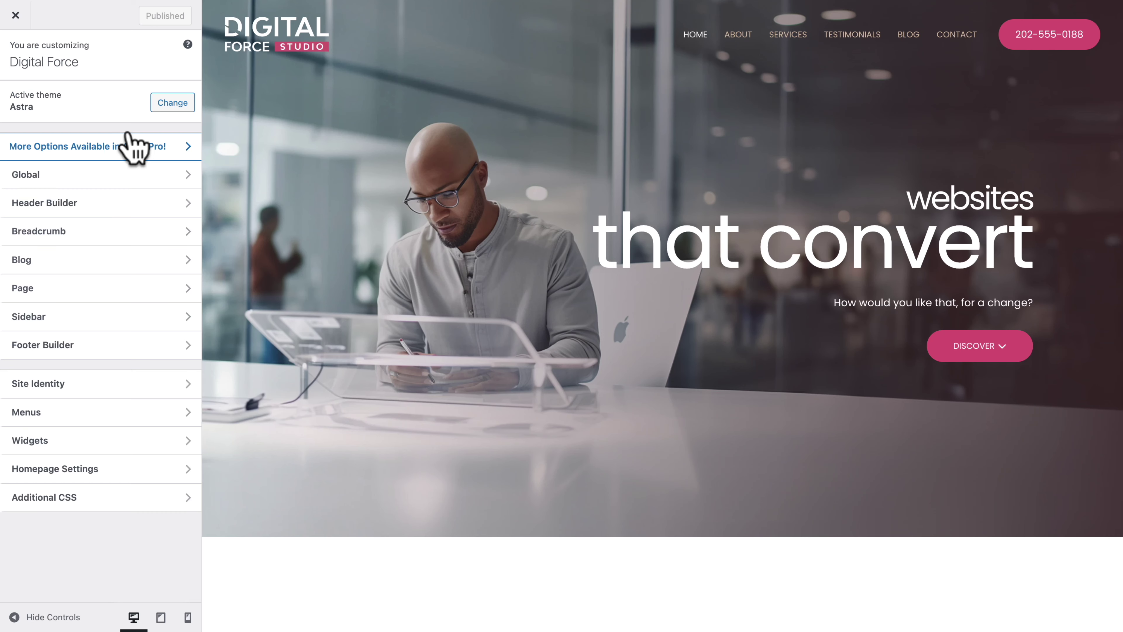
pyautogui.click(26, 261)
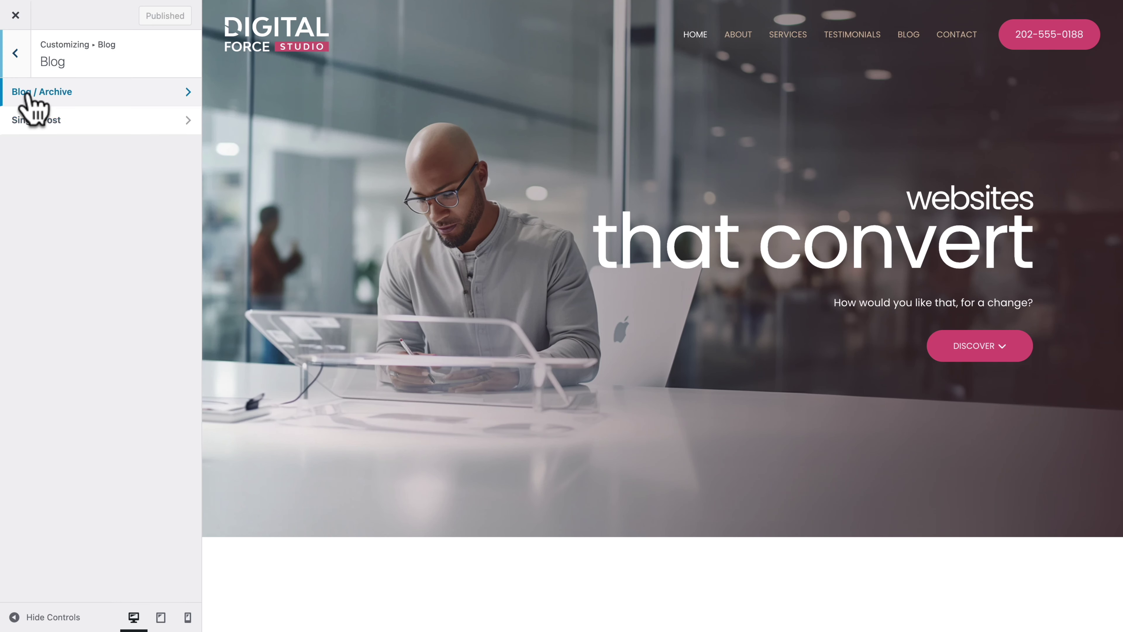
pyautogui.click(28, 96)
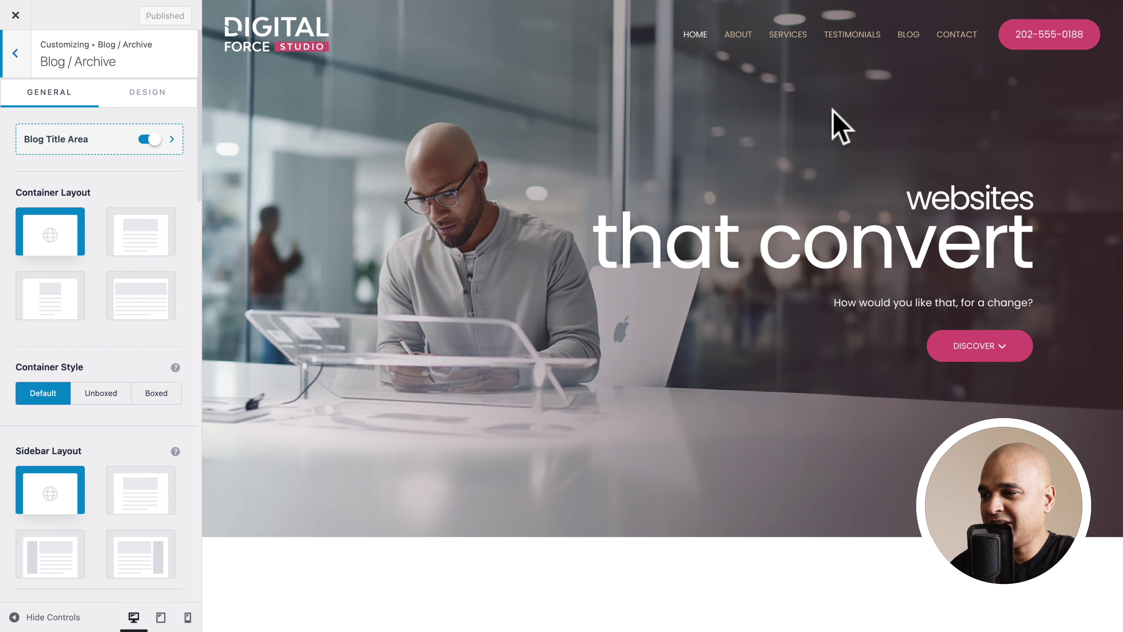
# Preview the Blog page and switch its Blog Title Area to the second banner layout.
pyautogui.click(909, 37)
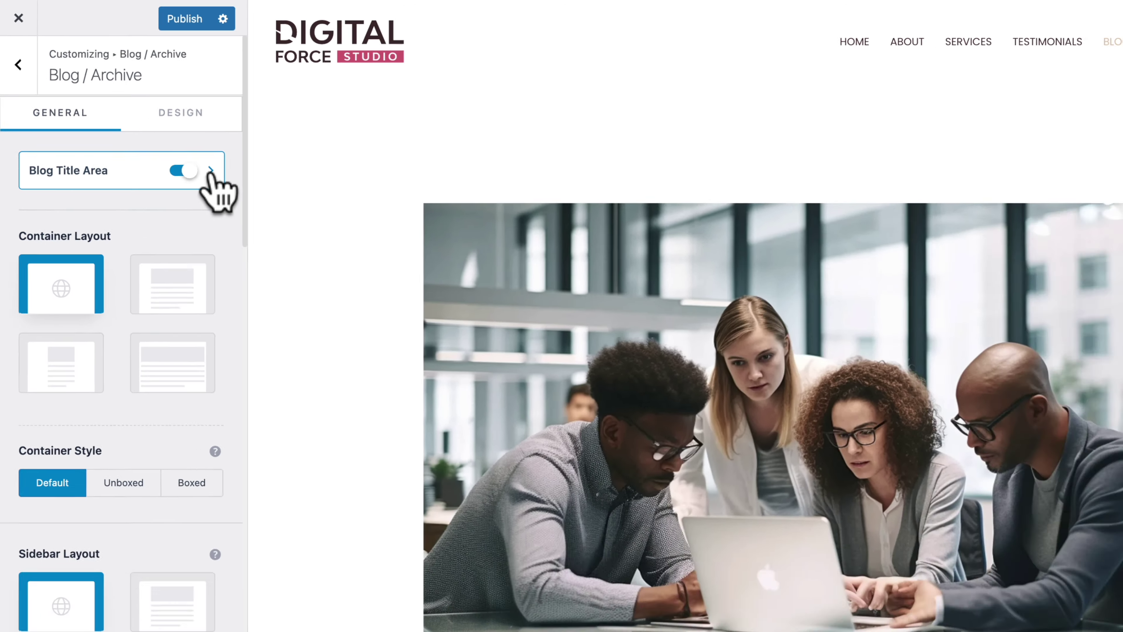
pyautogui.click(292, 236)
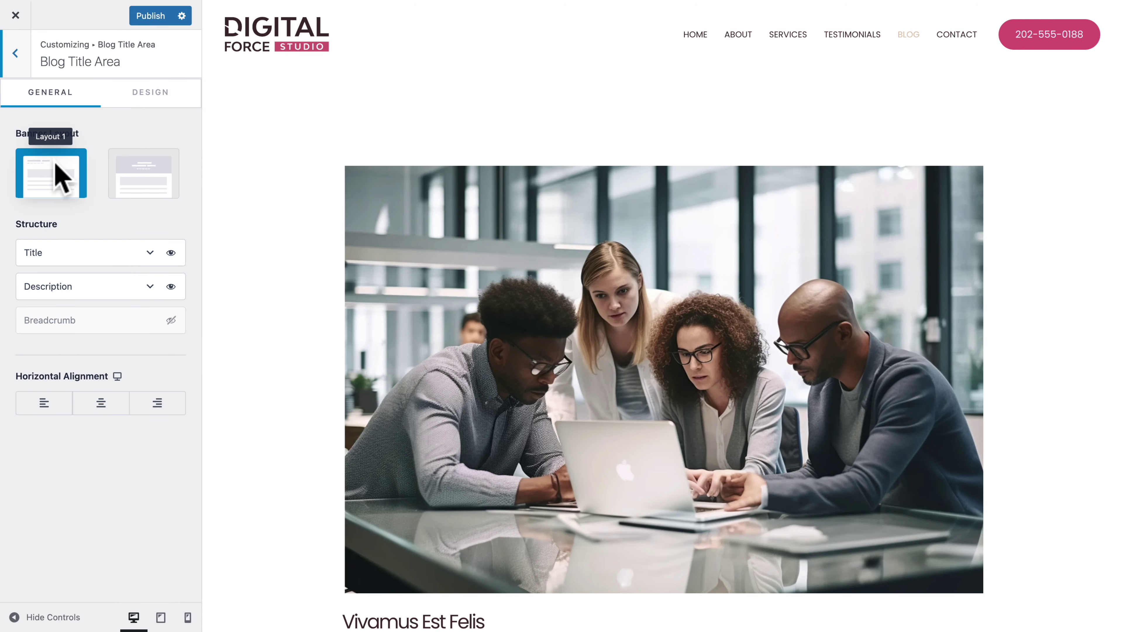
pyautogui.click(142, 181)
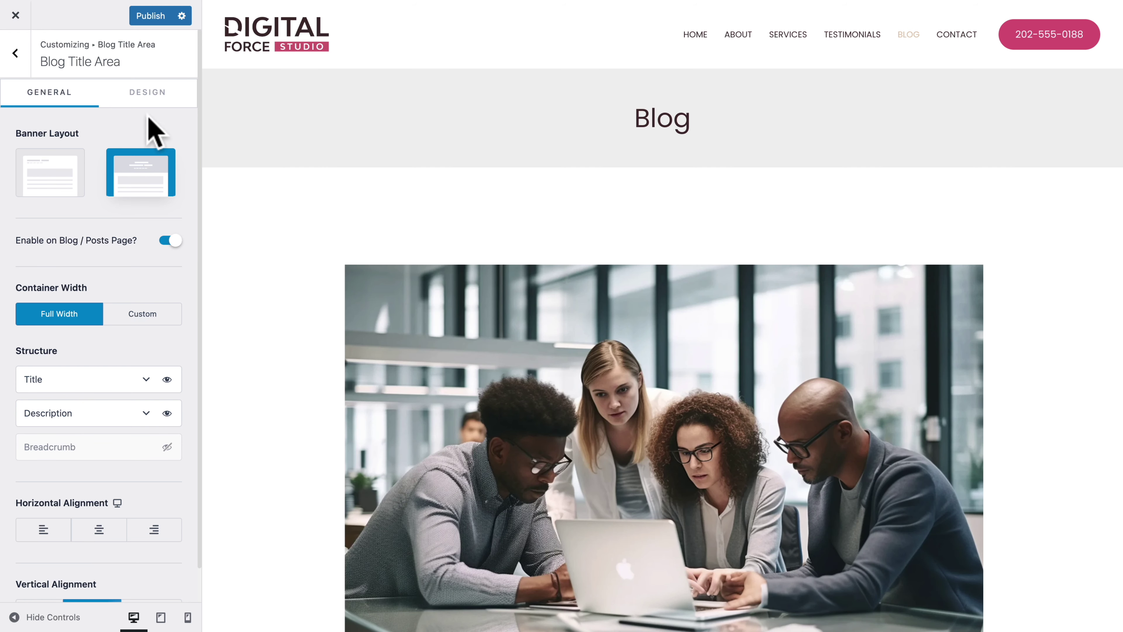
# Give the blog title banner a custom container background in the magenta palette color.
pyautogui.click(147, 94)
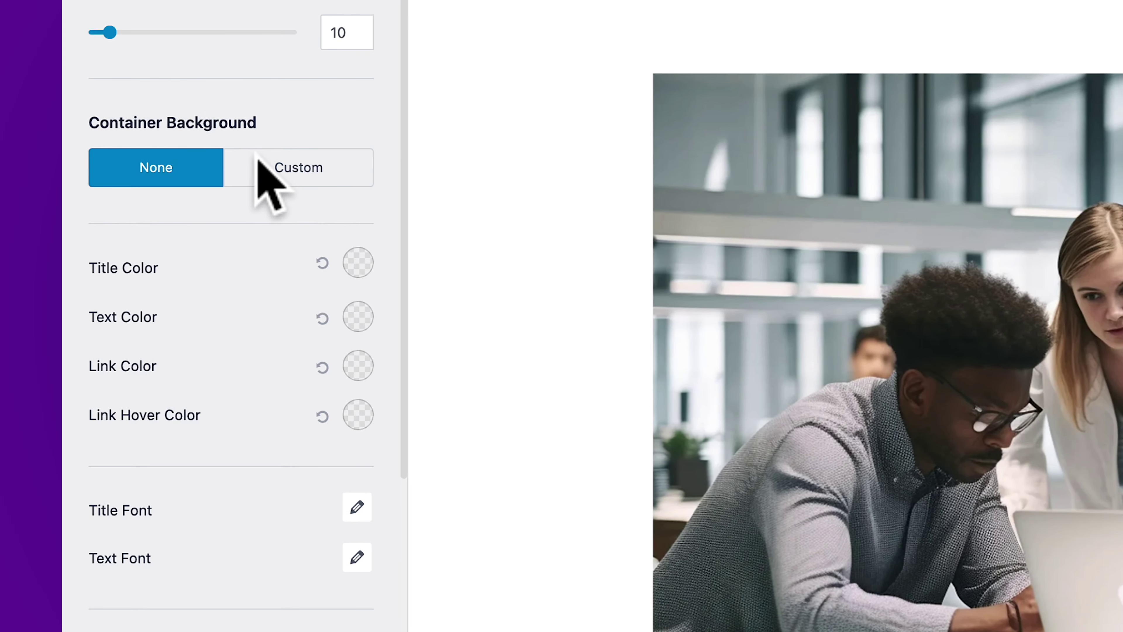
pyautogui.click(270, 170)
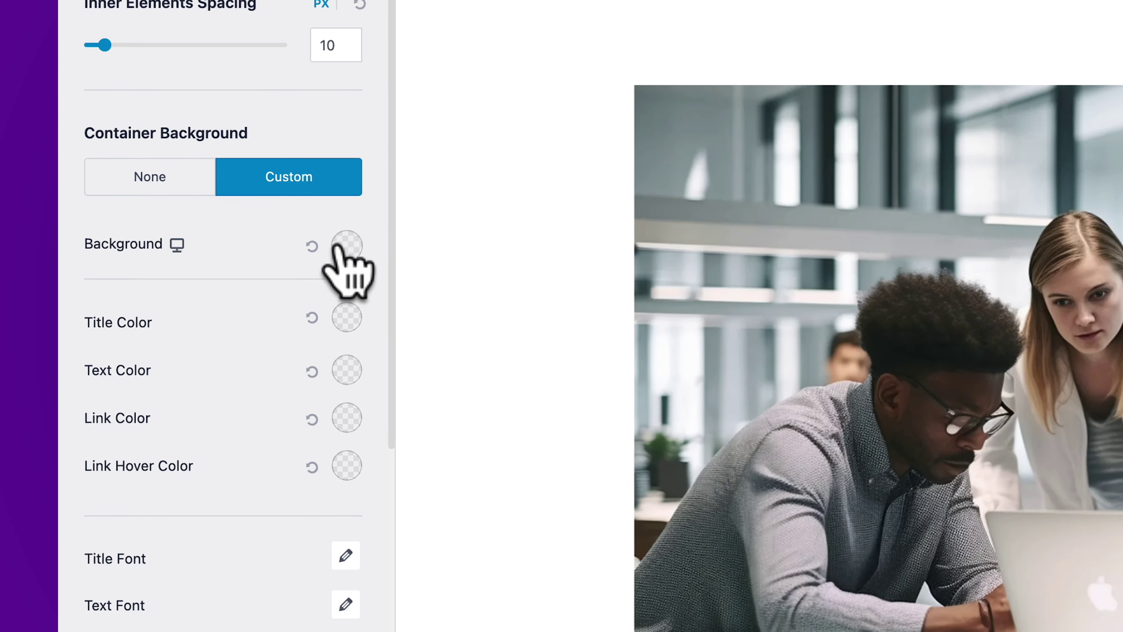
pyautogui.click(340, 247)
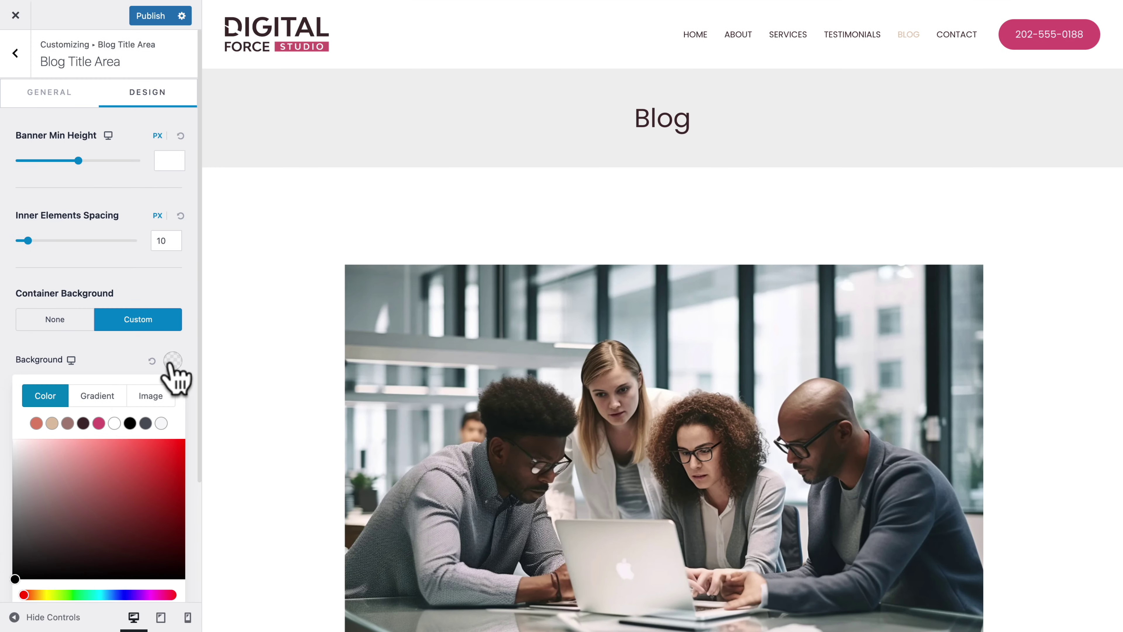
pyautogui.click(99, 423)
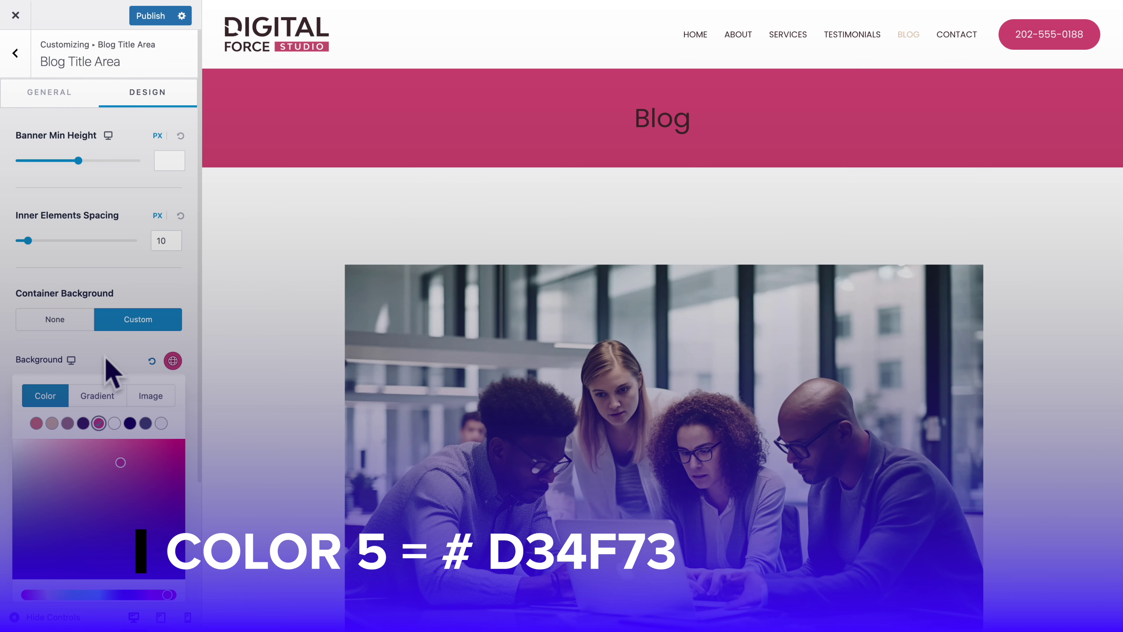
pyautogui.click(106, 359)
# Set the blog banner's title color to white and return to the Blog / Archive settings.
pyautogui.scroll(-2, 104, 361)
pyautogui.click(172, 334)
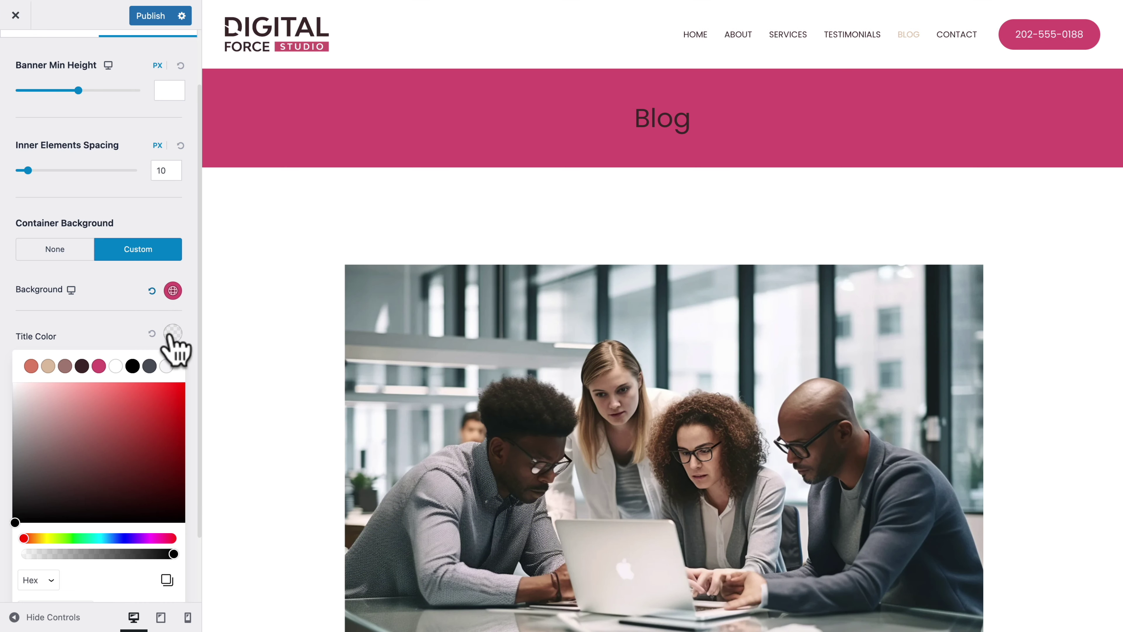
pyautogui.click(115, 366)
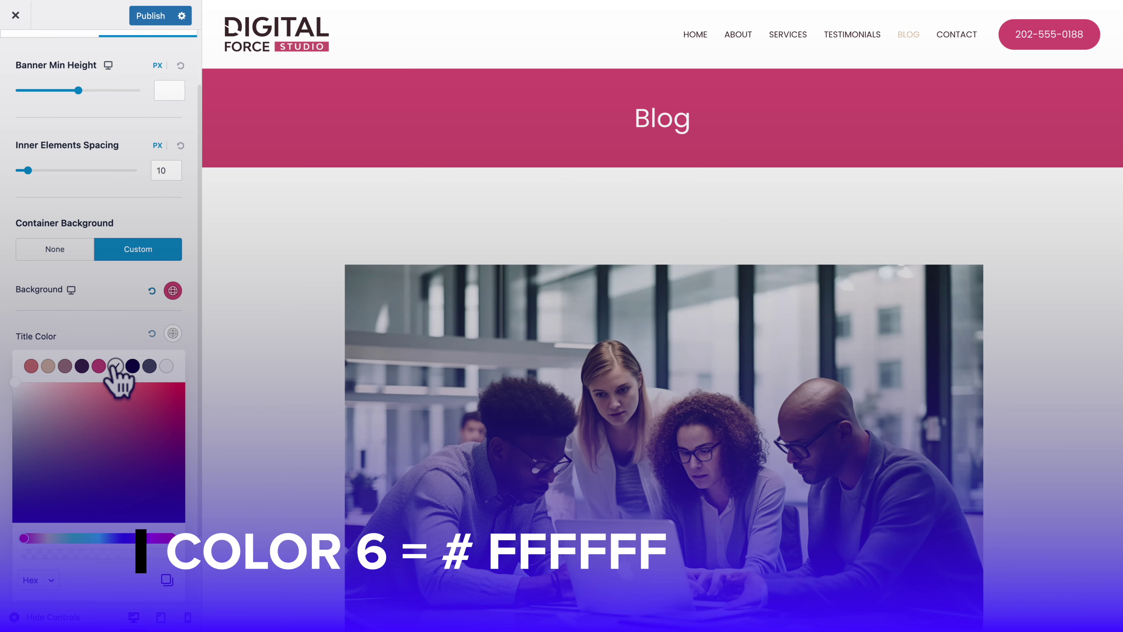
pyautogui.click(120, 336)
pyautogui.scroll(2, 112, 201)
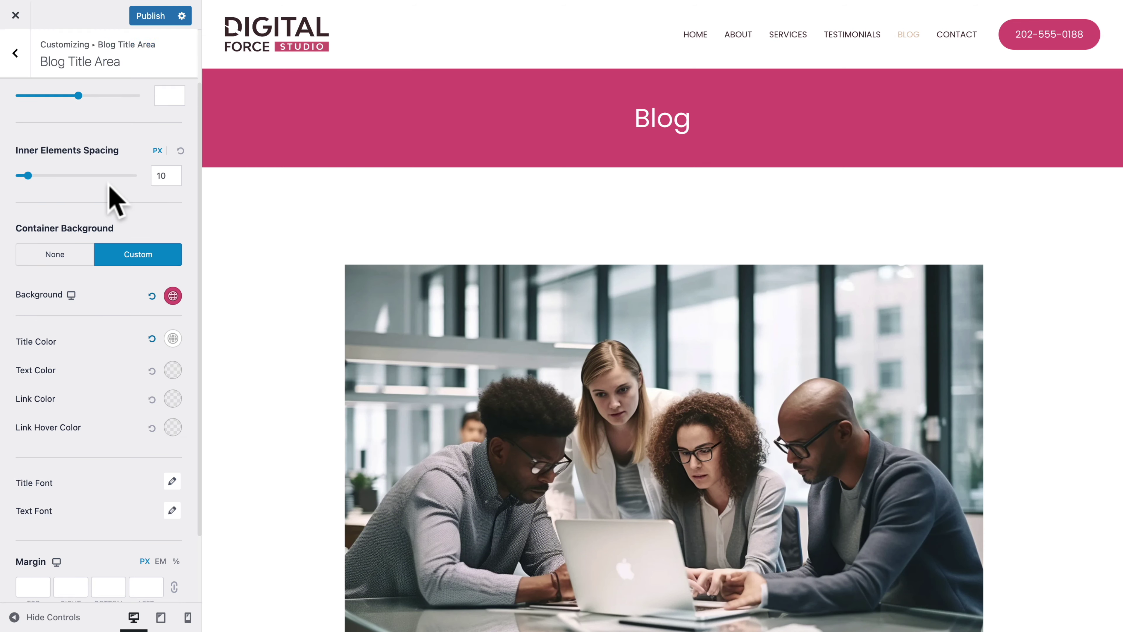
pyautogui.click(17, 62)
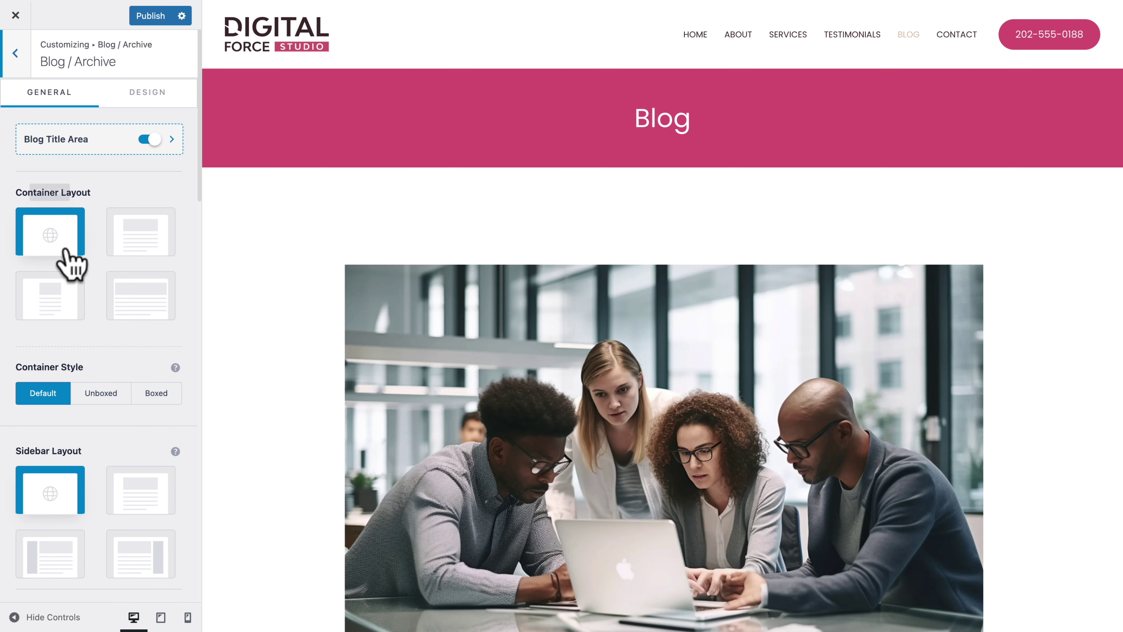
# Try the List layout and the layout with text over the featured images for the blog posts.
pyautogui.scroll(-10, 87, 339)
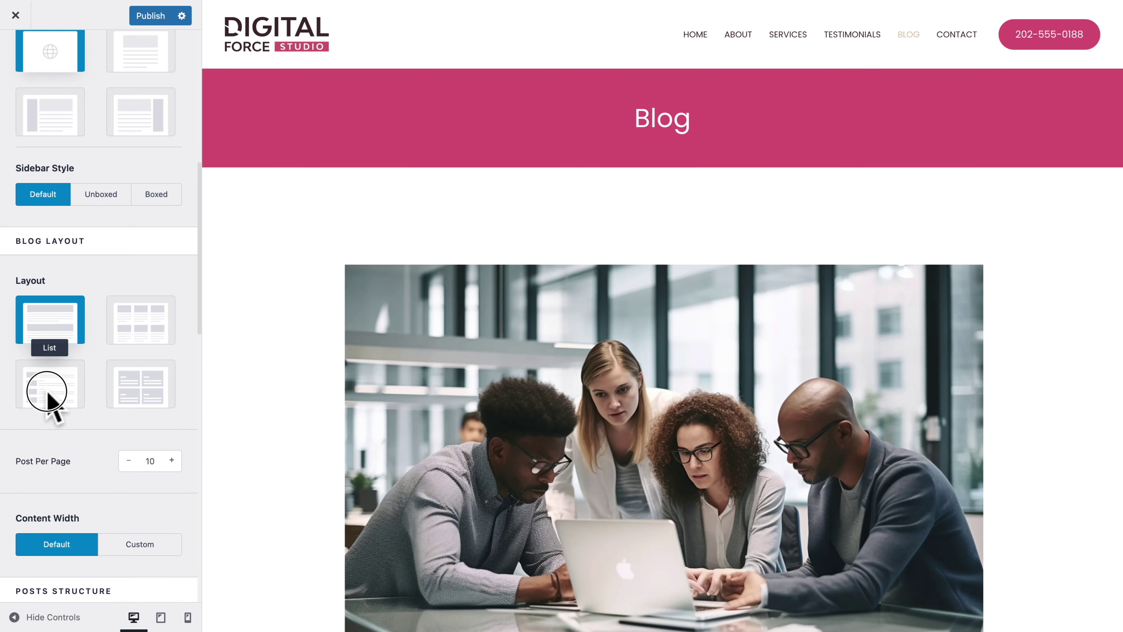
pyautogui.click(72, 372)
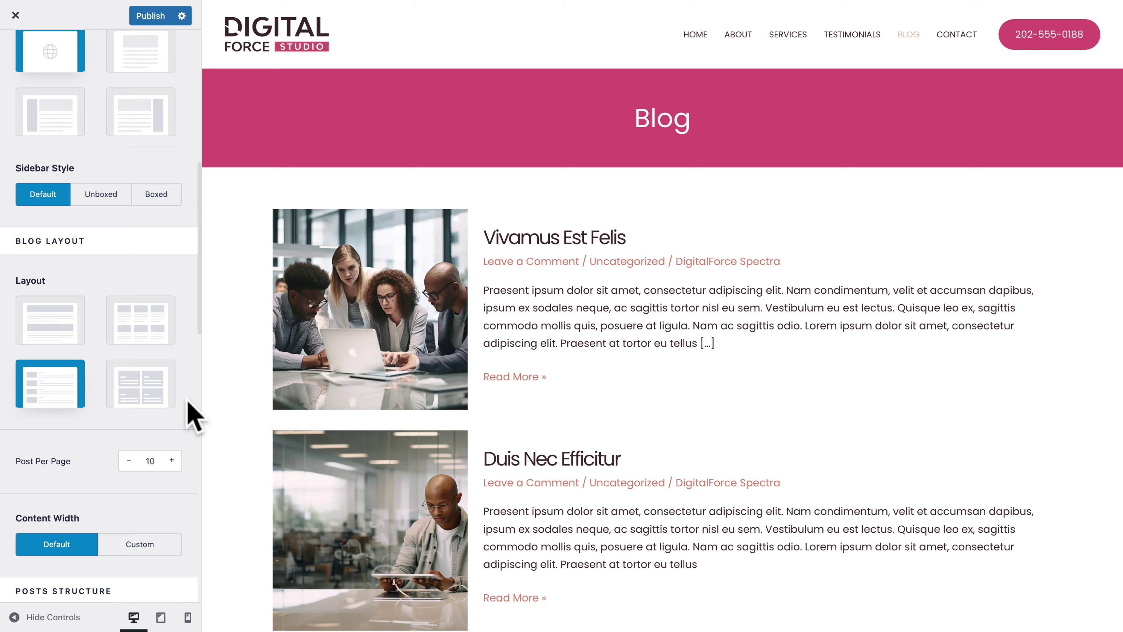
pyautogui.scroll(-10, 281, 452)
pyautogui.scroll(6, 279, 442)
pyautogui.scroll(3, 283, 451)
pyautogui.click(138, 392)
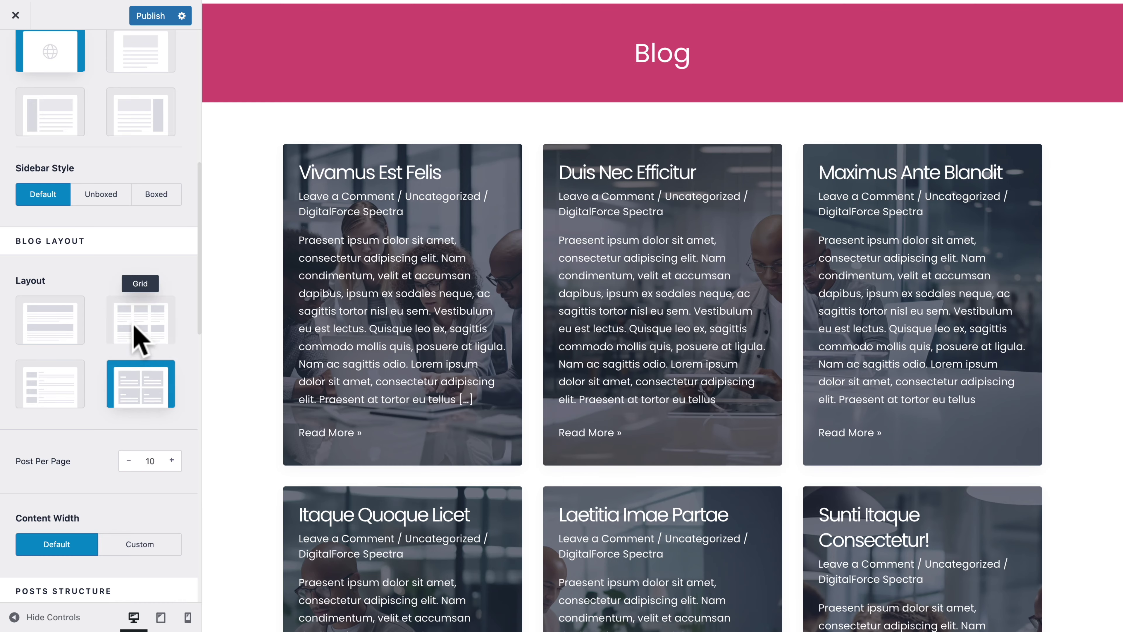
# Apply the Grid layout to the blog posts and set the posts per page to 6.
pyautogui.click(134, 327)
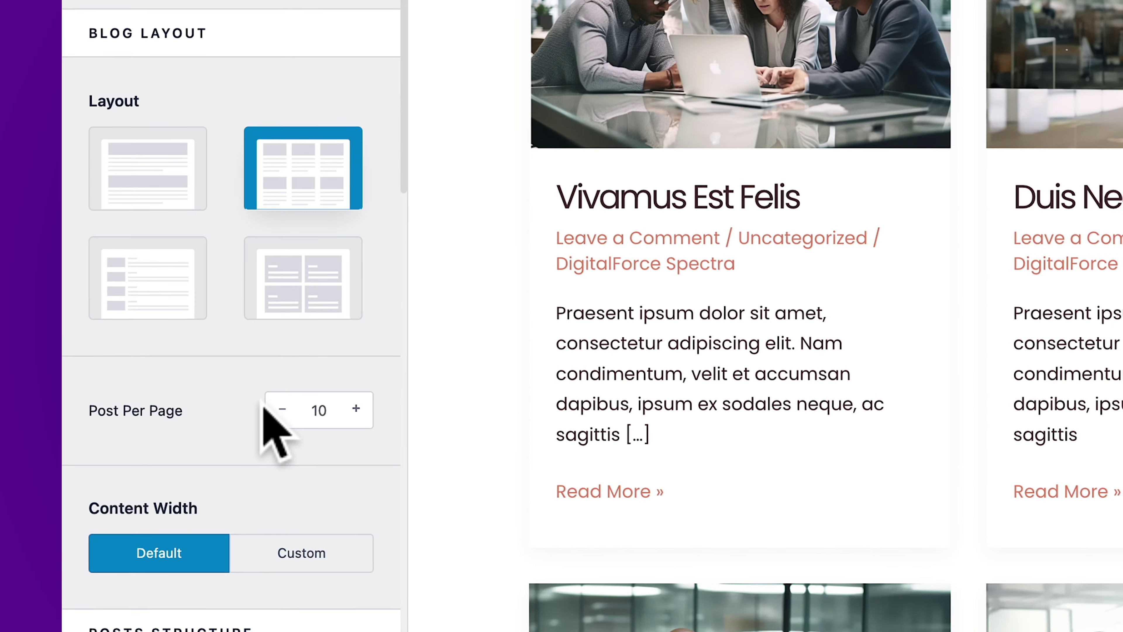
pyautogui.click(128, 460)
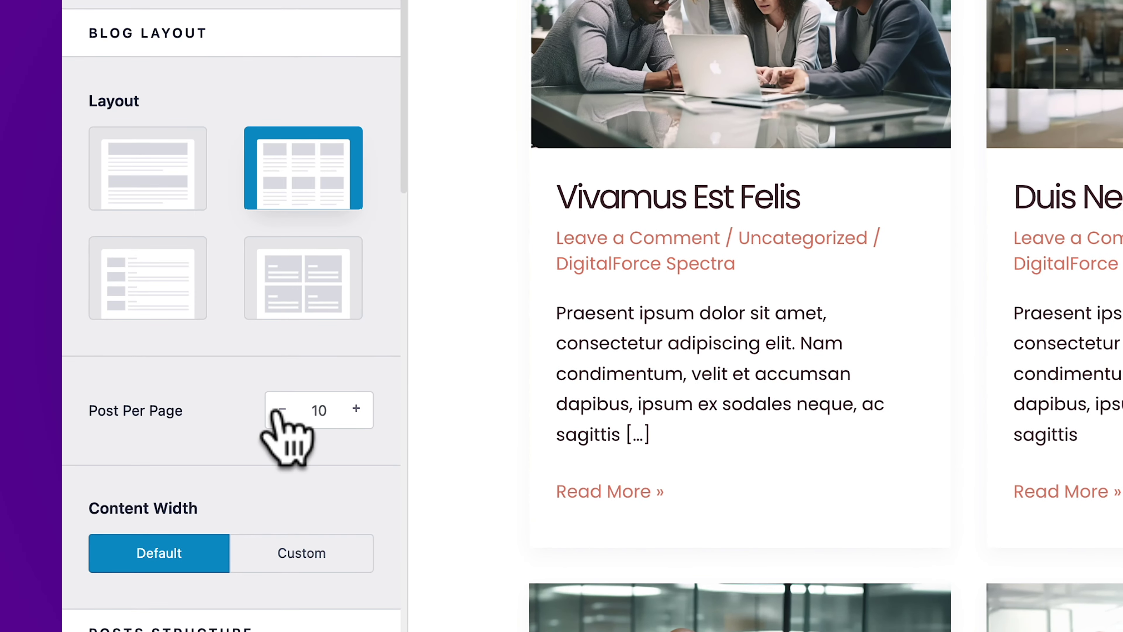
pyautogui.click(282, 409)
pyautogui.click(281, 409)
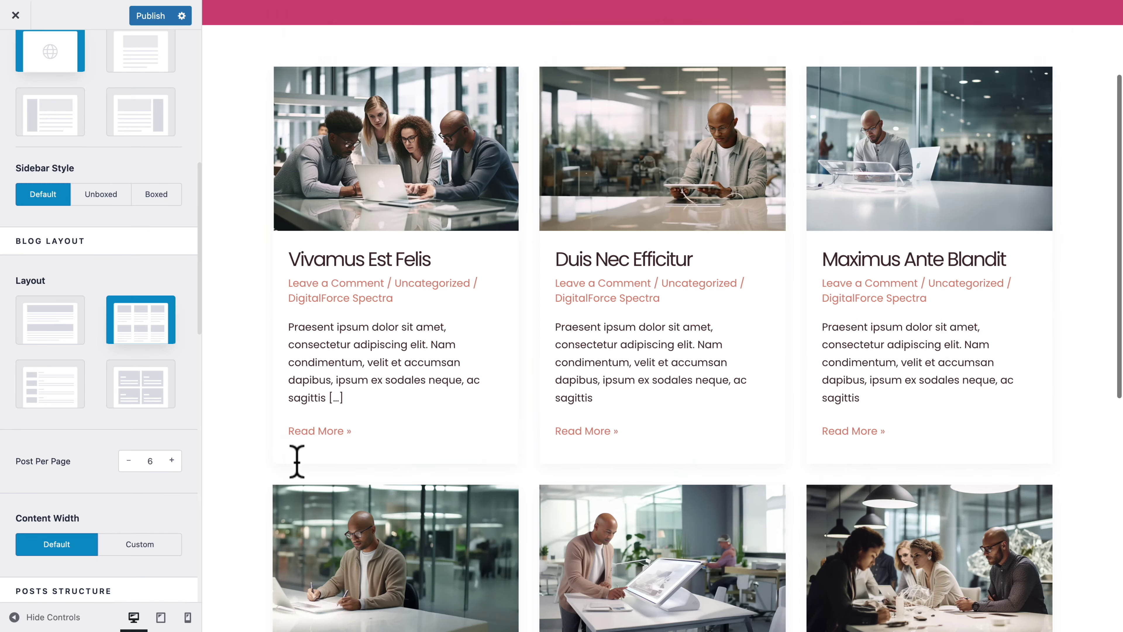
pyautogui.scroll(-8, 296, 462)
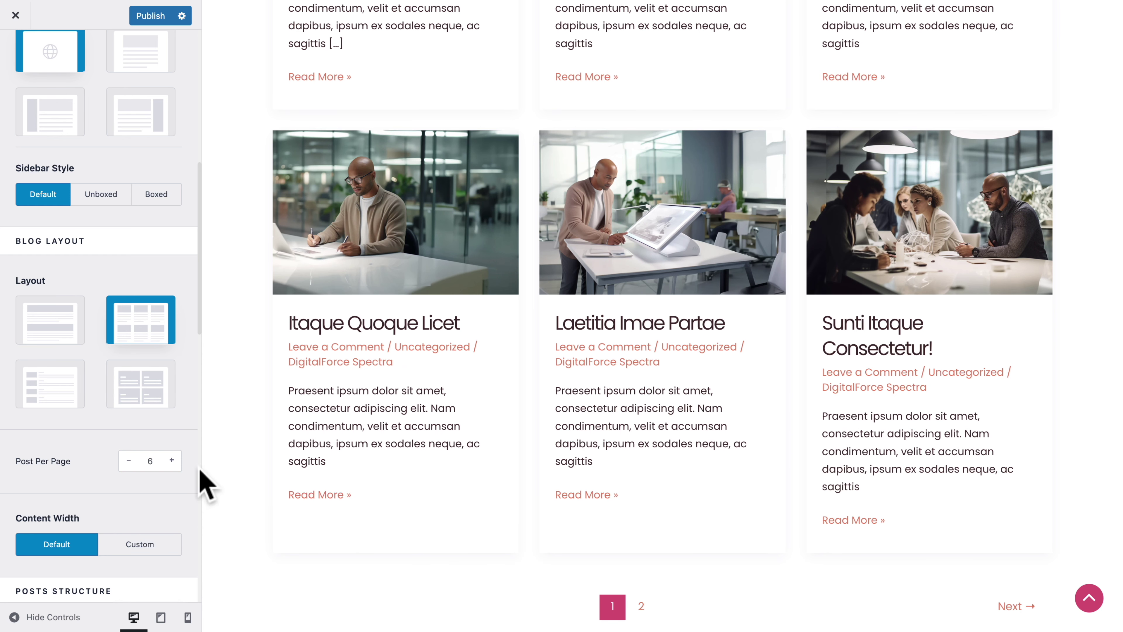
# Try 10 posts per page, review the longer grid in the preview, and set the number back to 6.
pyautogui.click(172, 460)
pyautogui.click(172, 461)
pyautogui.scroll(-11, 419, 469)
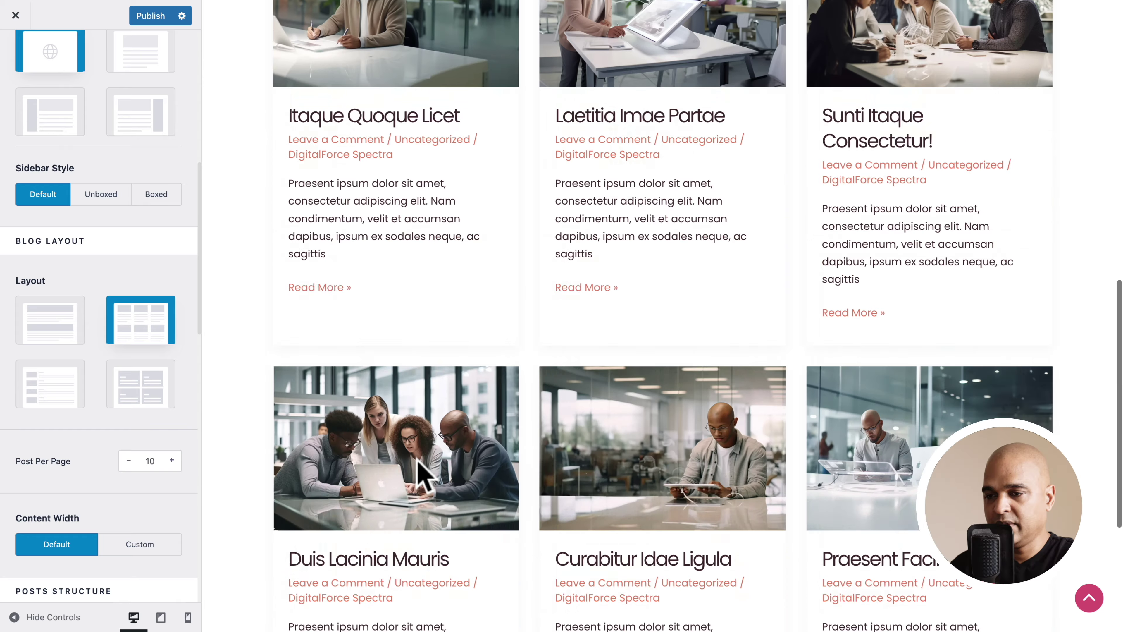
pyautogui.scroll(10, 484, 533)
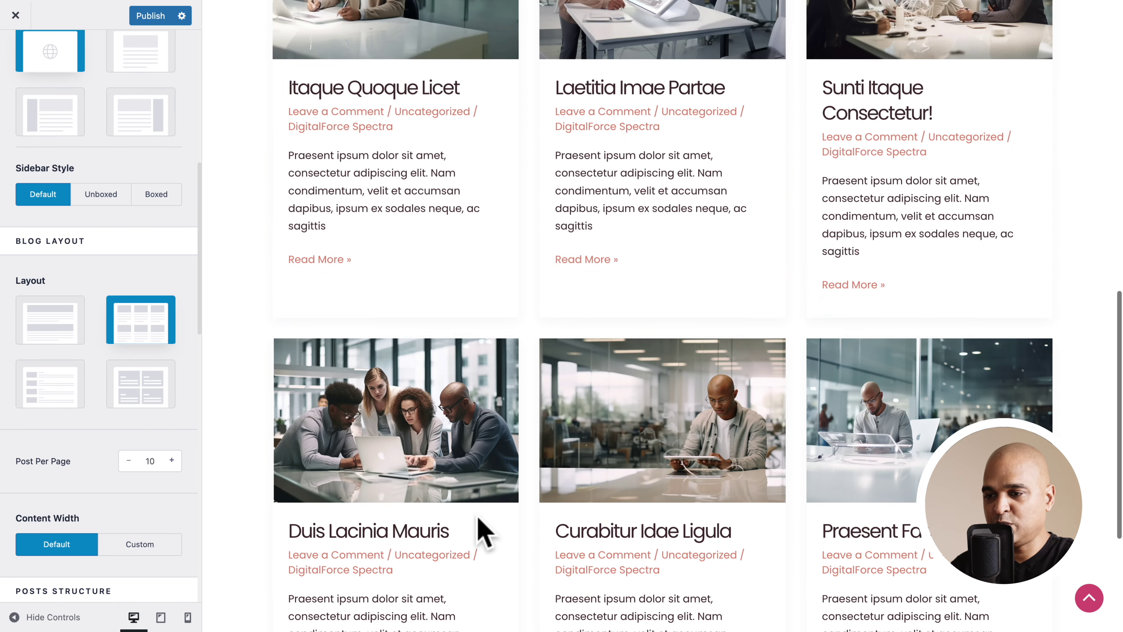
pyautogui.scroll(-8, 484, 533)
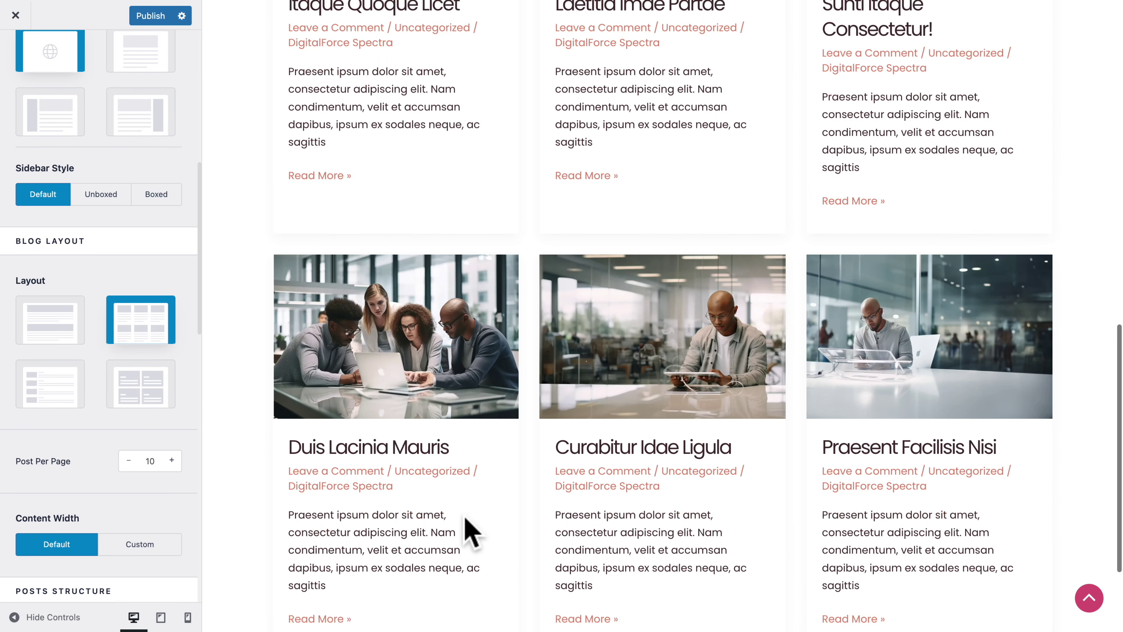
pyautogui.click(129, 461)
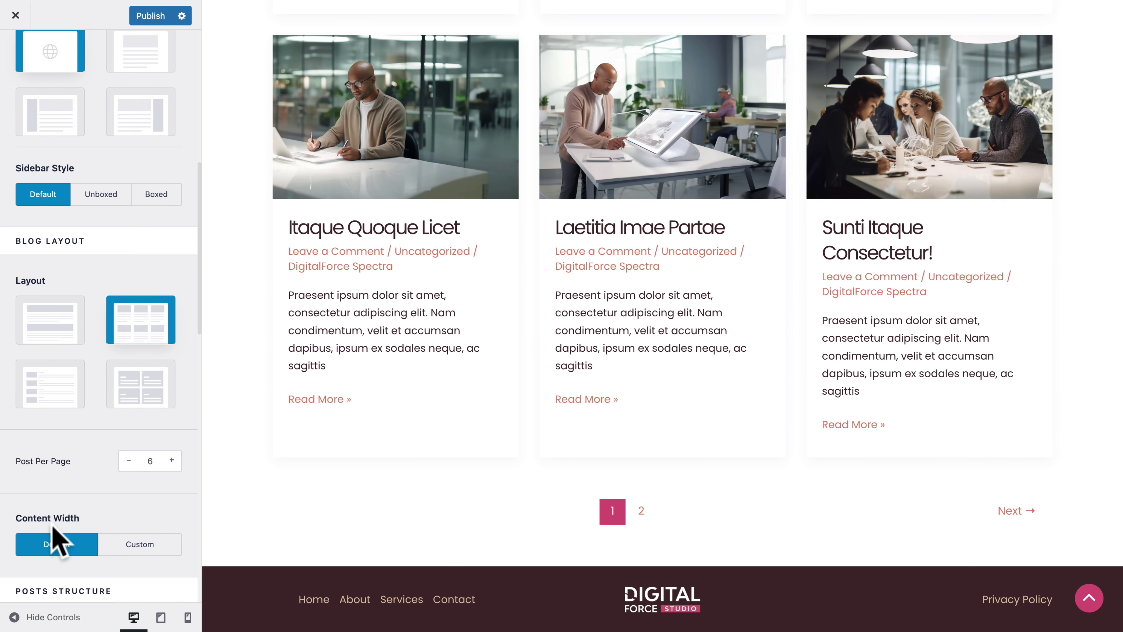
# Hide the Post Meta and Excerpt elements from the blog's posts structure.
pyautogui.scroll(-10, 58, 542)
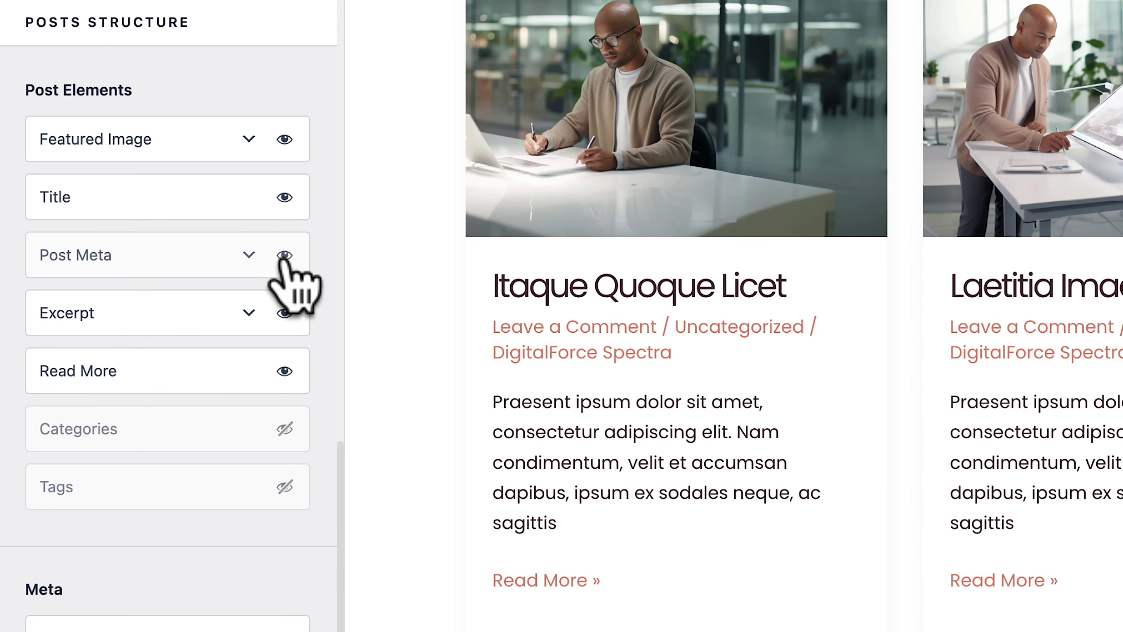
pyautogui.click(284, 256)
pyautogui.click(284, 313)
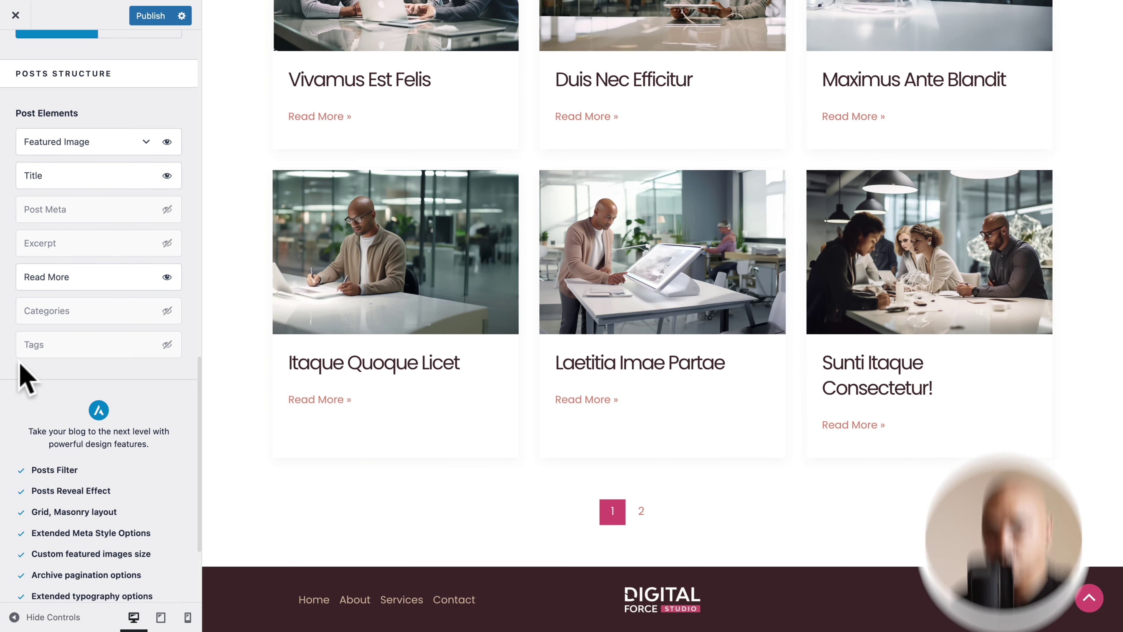
# Set the blog archive's post title size to 25 px and its meta font size to 15 px.
pyautogui.scroll(10, 20, 372)
pyautogui.scroll(6, 23, 371)
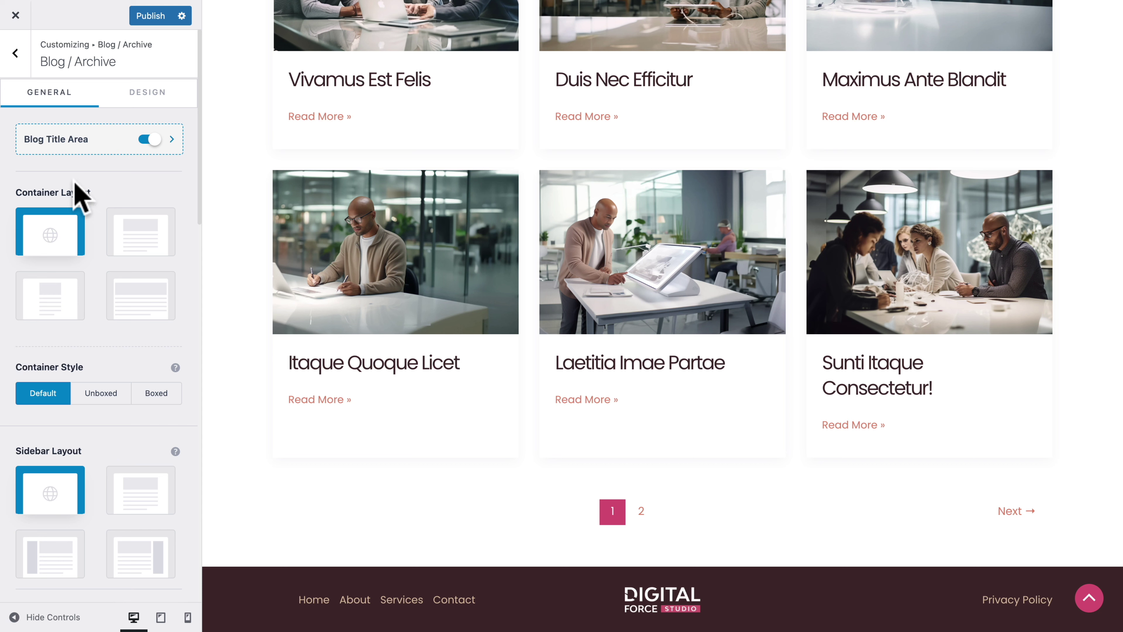
pyautogui.click(146, 108)
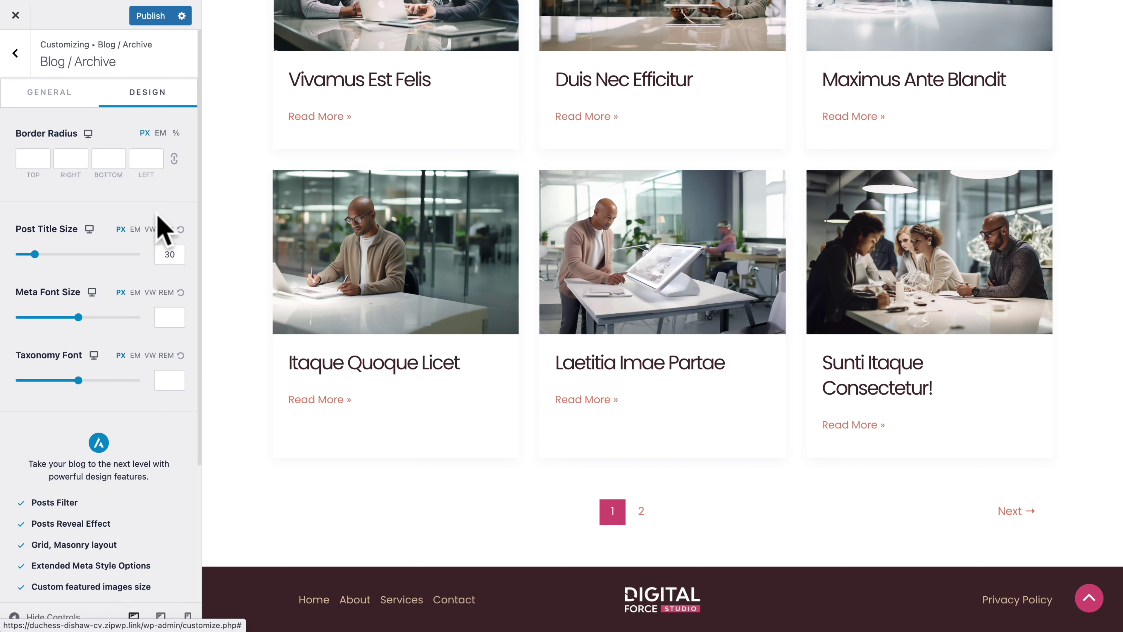
pyautogui.click(166, 256)
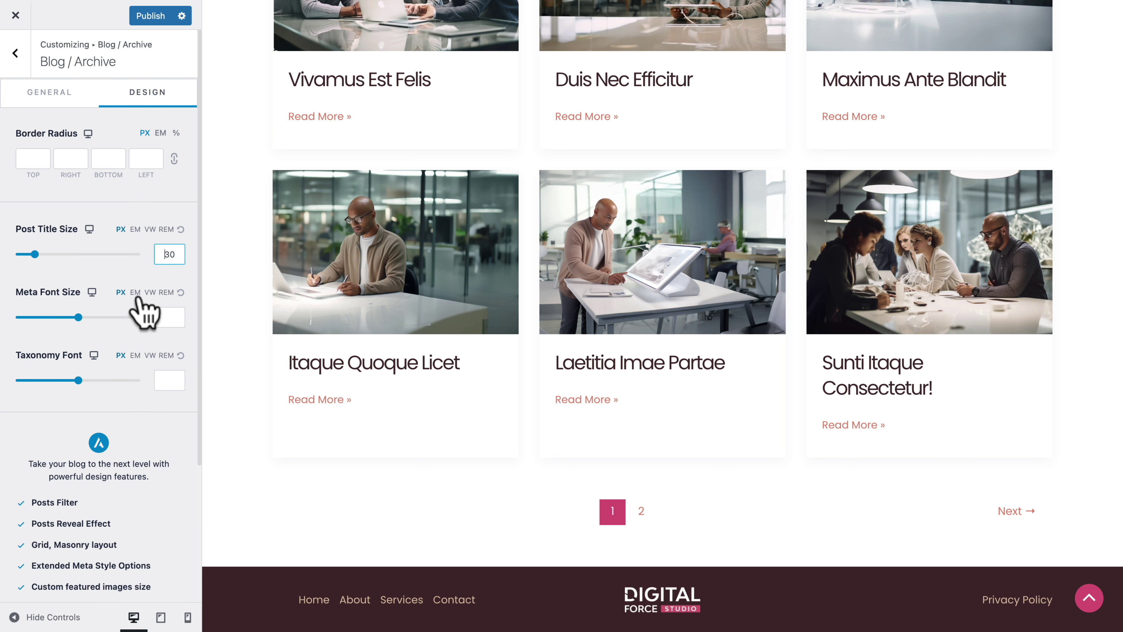
pyautogui.press('Delete')
pyautogui.press('Delete')
pyautogui.write('25')
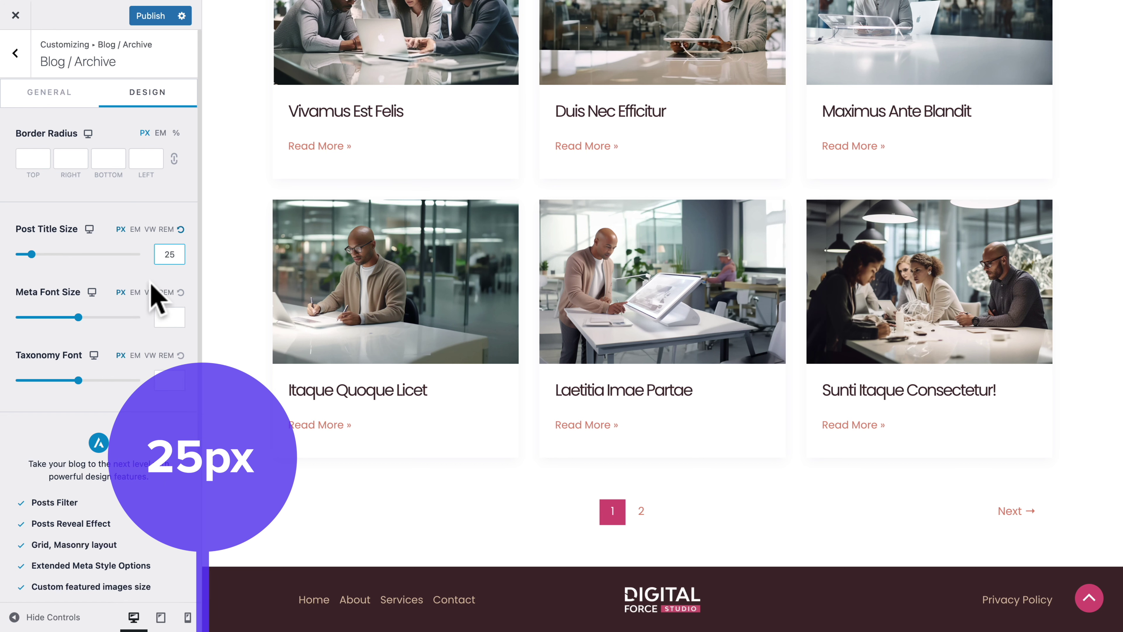
pyautogui.click(163, 315)
pyautogui.write('15')
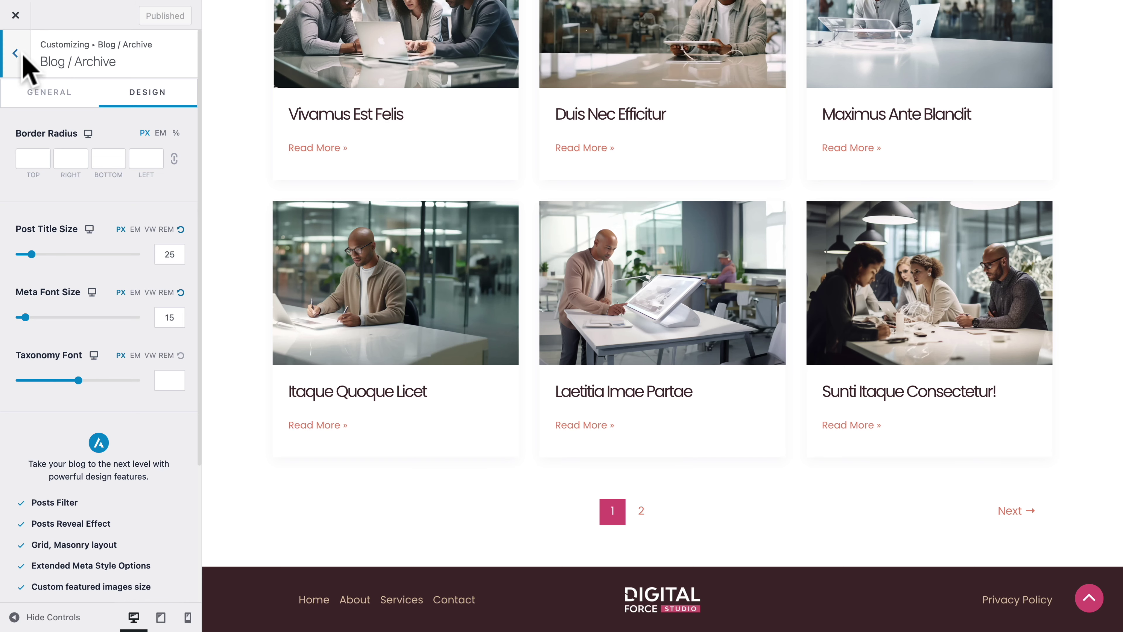
# Enable Related Posts for single posts and open the Itaque Quoque Licet post in the preview to check its related posts section.
pyautogui.click(16, 53)
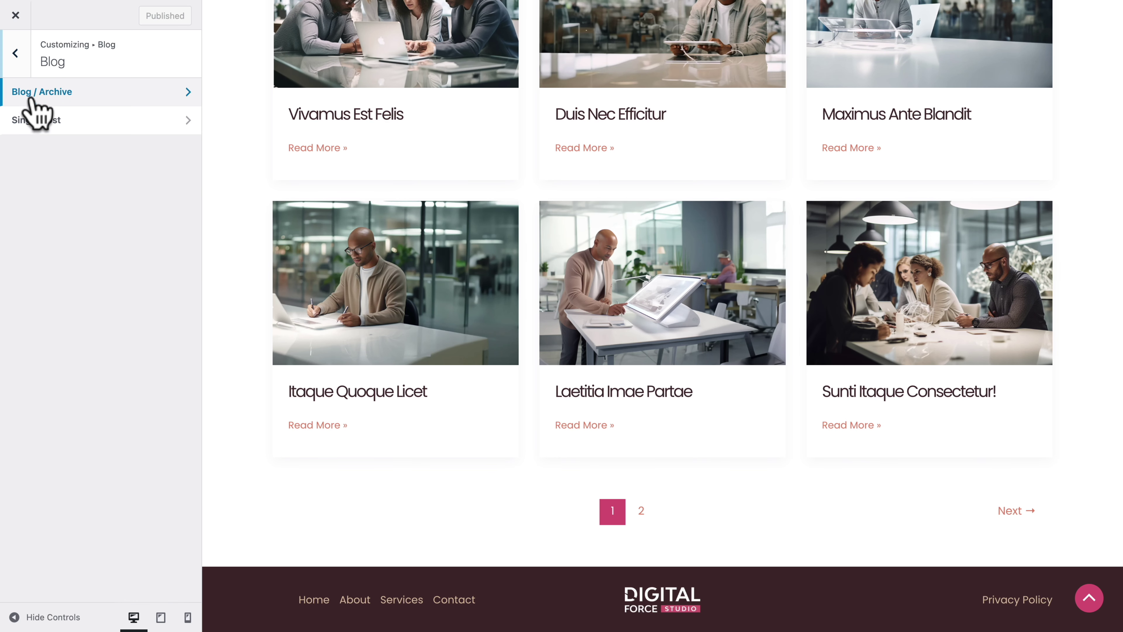
pyautogui.click(43, 129)
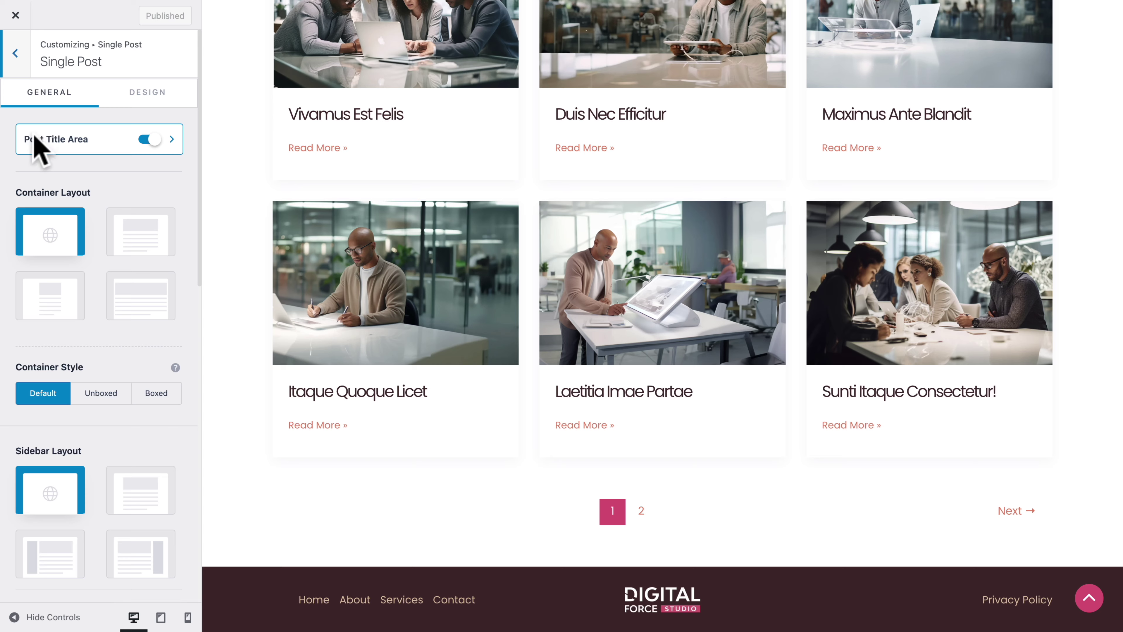
pyautogui.scroll(-10, 68, 321)
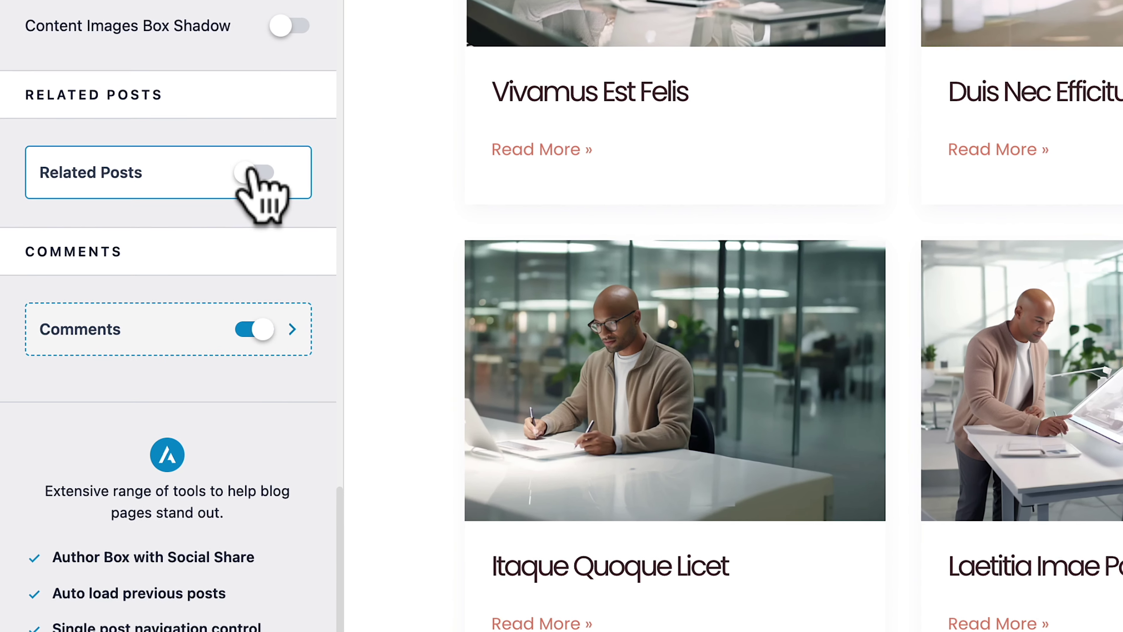
pyautogui.click(149, 160)
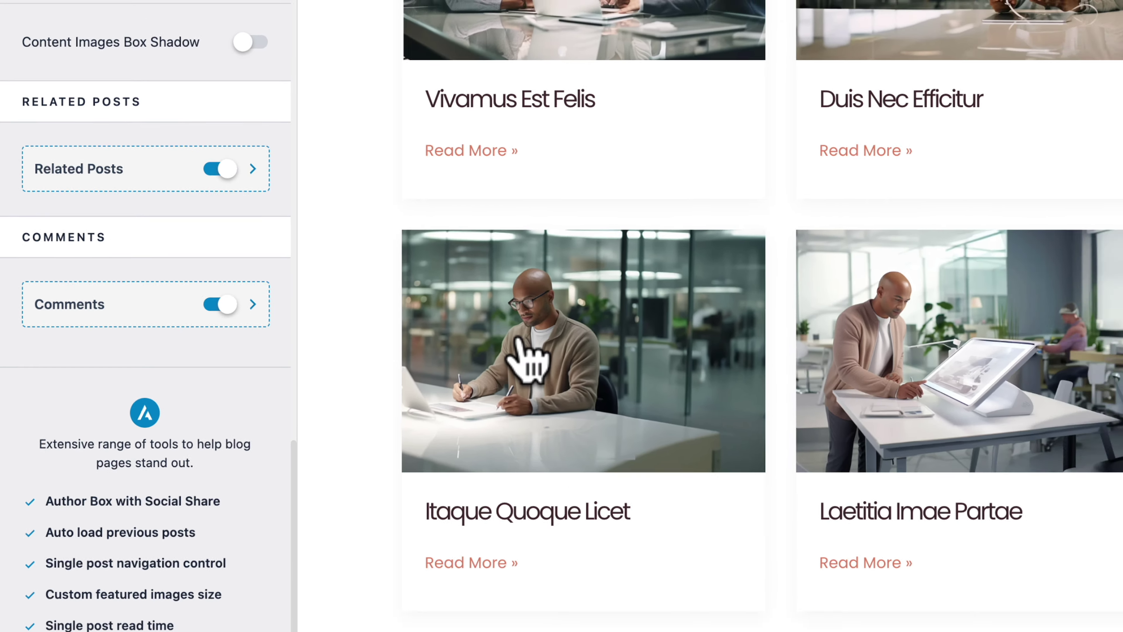
pyautogui.click(610, 383)
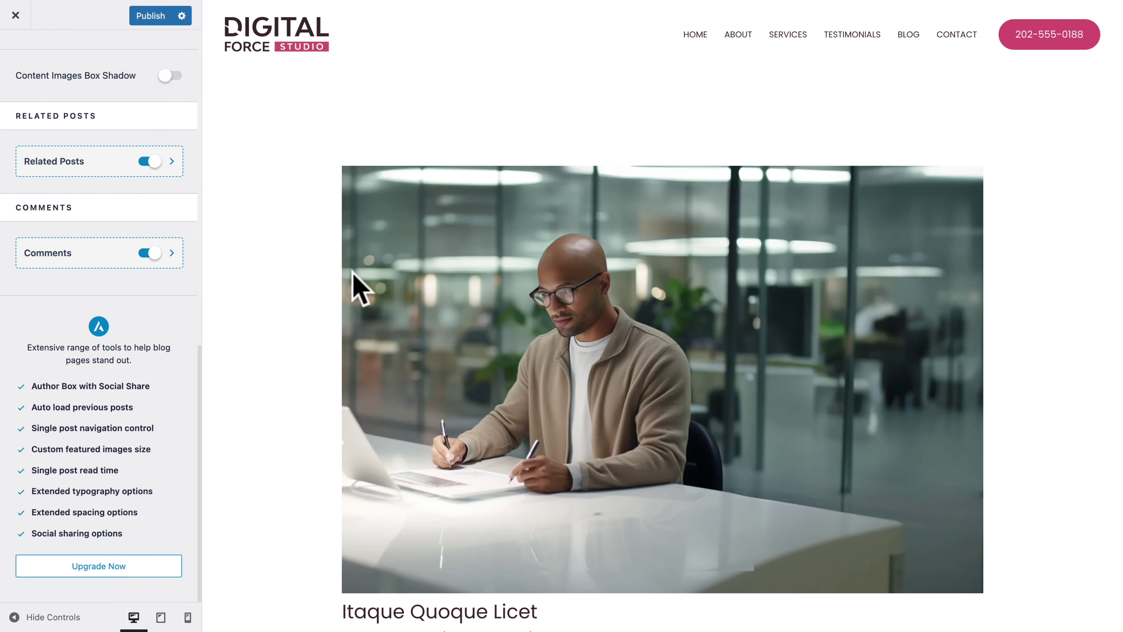
pyautogui.scroll(-15, 360, 288)
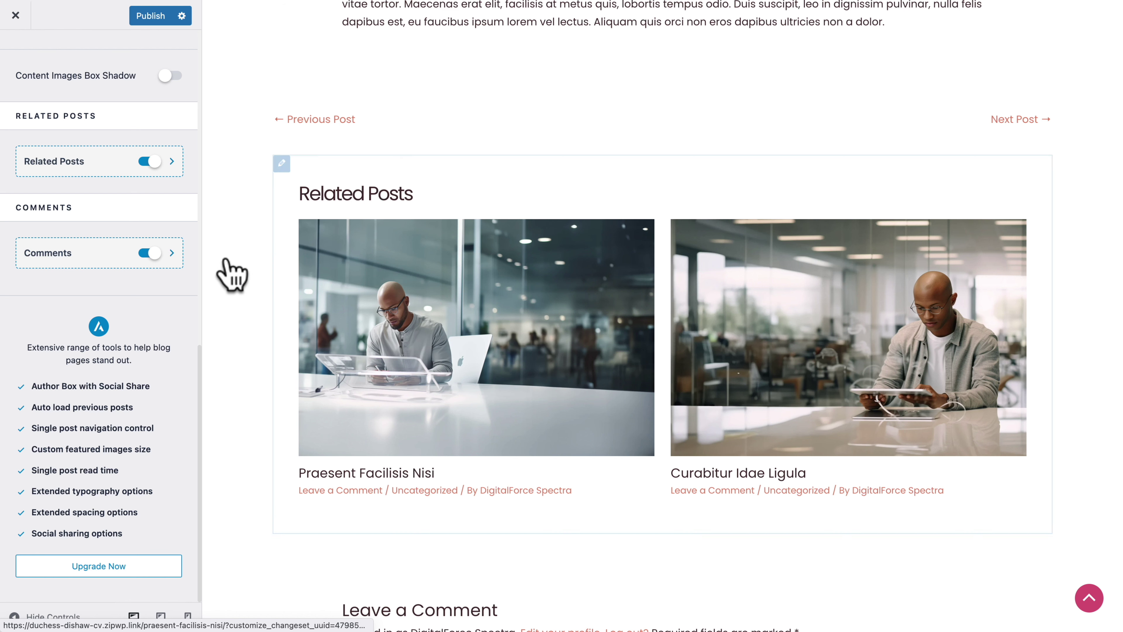
# Set the single post's outside spacing to 0 px on all four sides.
pyautogui.scroll(15, 113, 243)
pyautogui.click(150, 95)
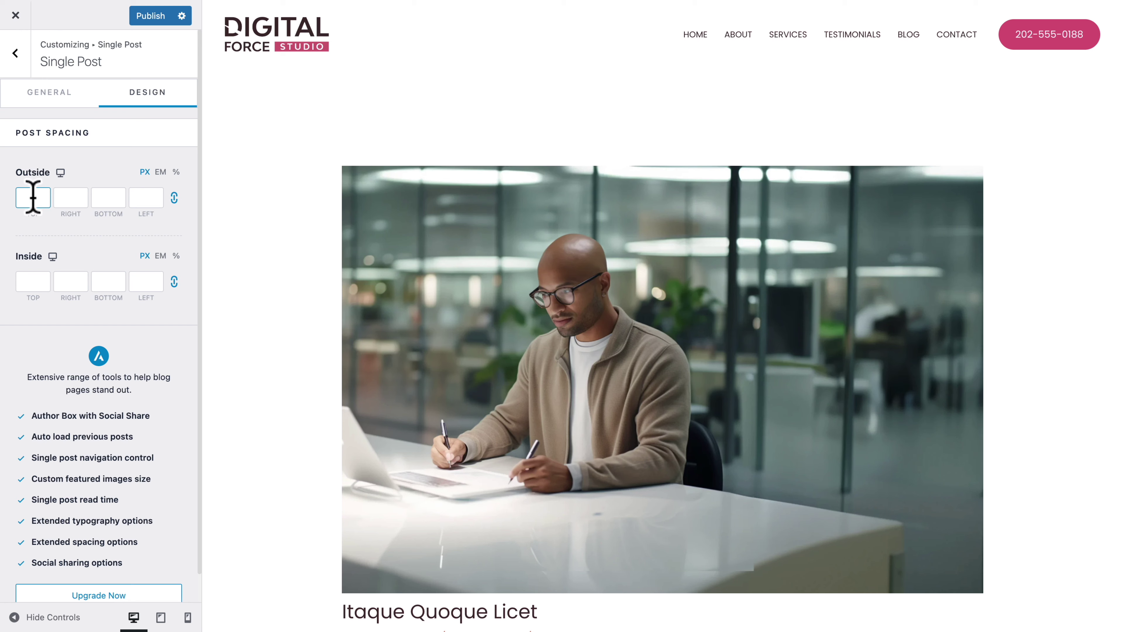
pyautogui.write('0')
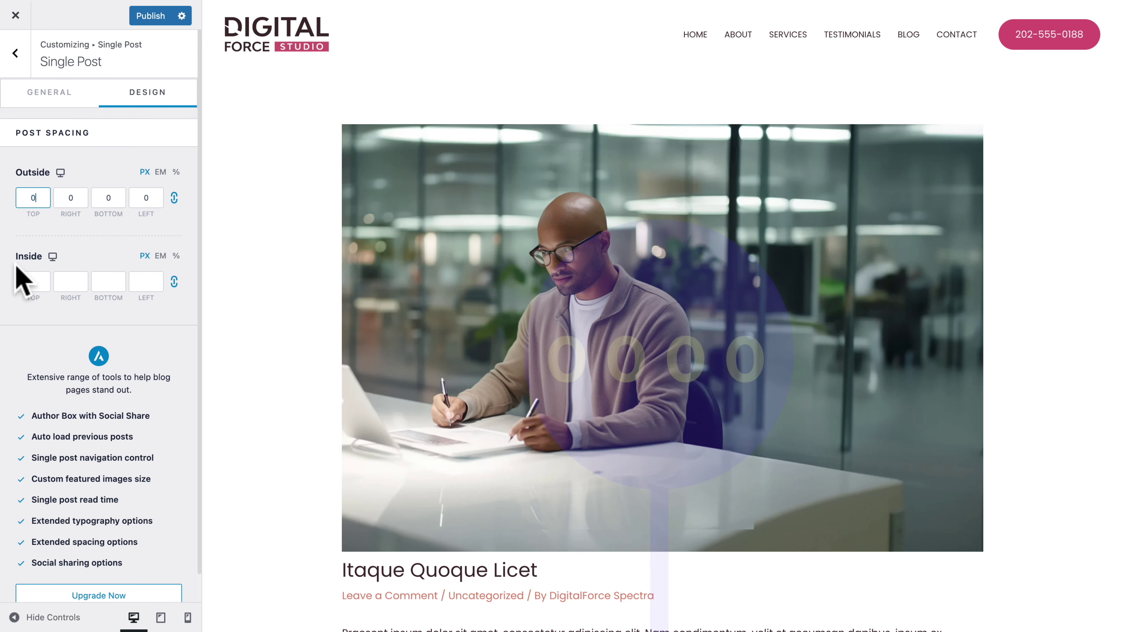
pyautogui.click(22, 282)
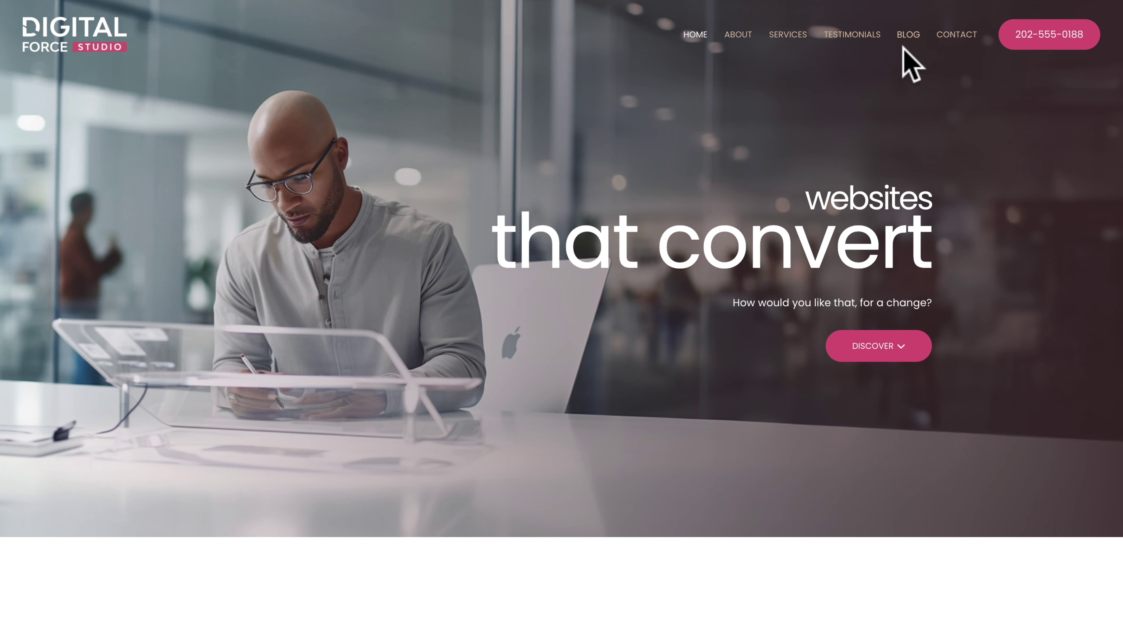
# Open the Blog page on the live site and examine its banner, post grid and pagination.
pyautogui.click(907, 35)
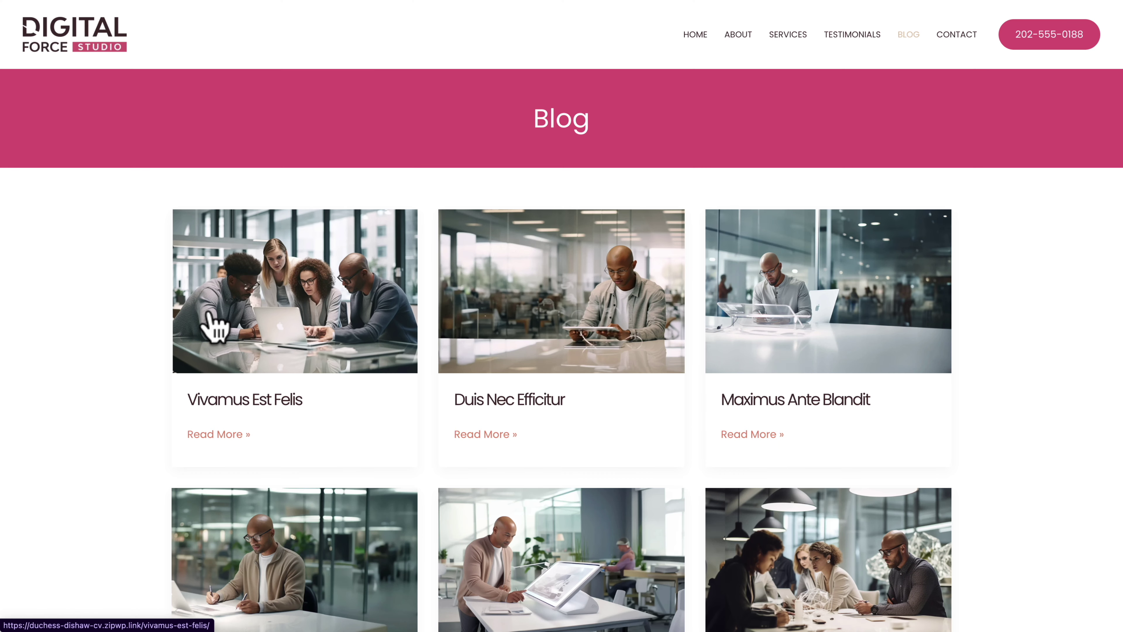
pyautogui.scroll(-1, 211, 322)
pyautogui.scroll(-6, 212, 327)
pyautogui.scroll(7, 212, 327)
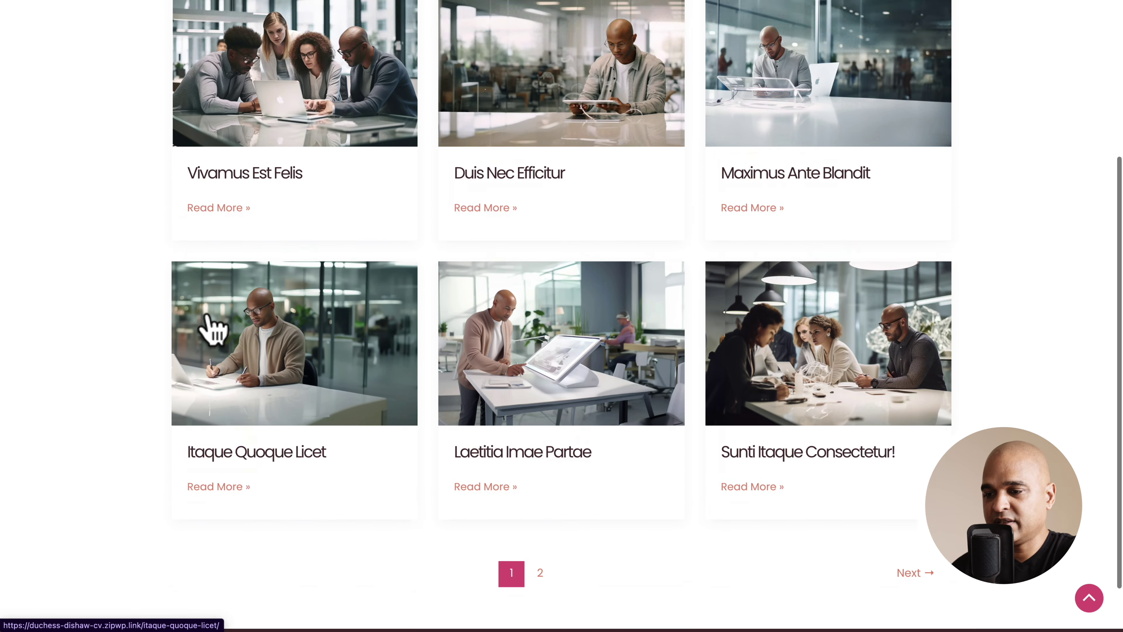
pyautogui.scroll(-5, 208, 318)
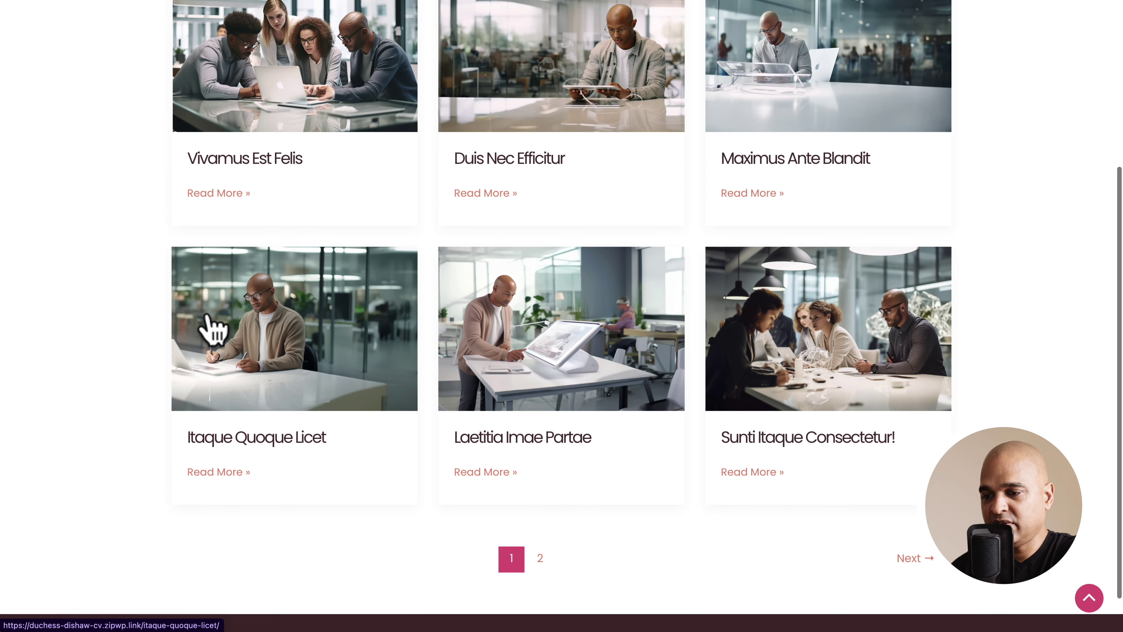
# Open the Laetitia Imae Partae post and read through its content down to the related posts.
pyautogui.click(483, 324)
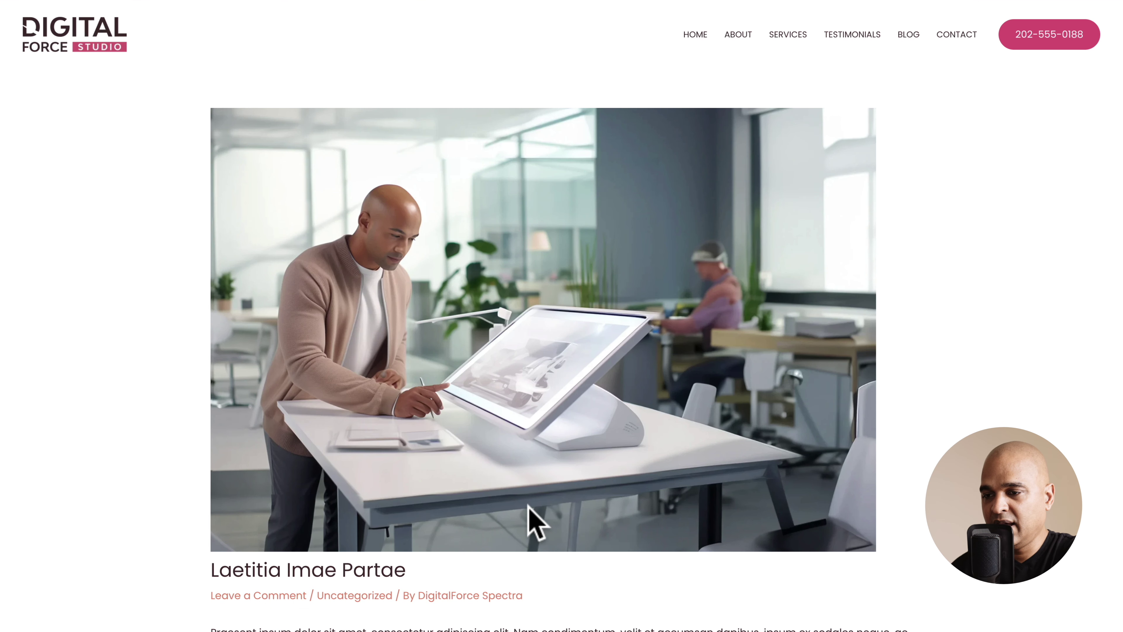
pyautogui.scroll(-8, 579, 544)
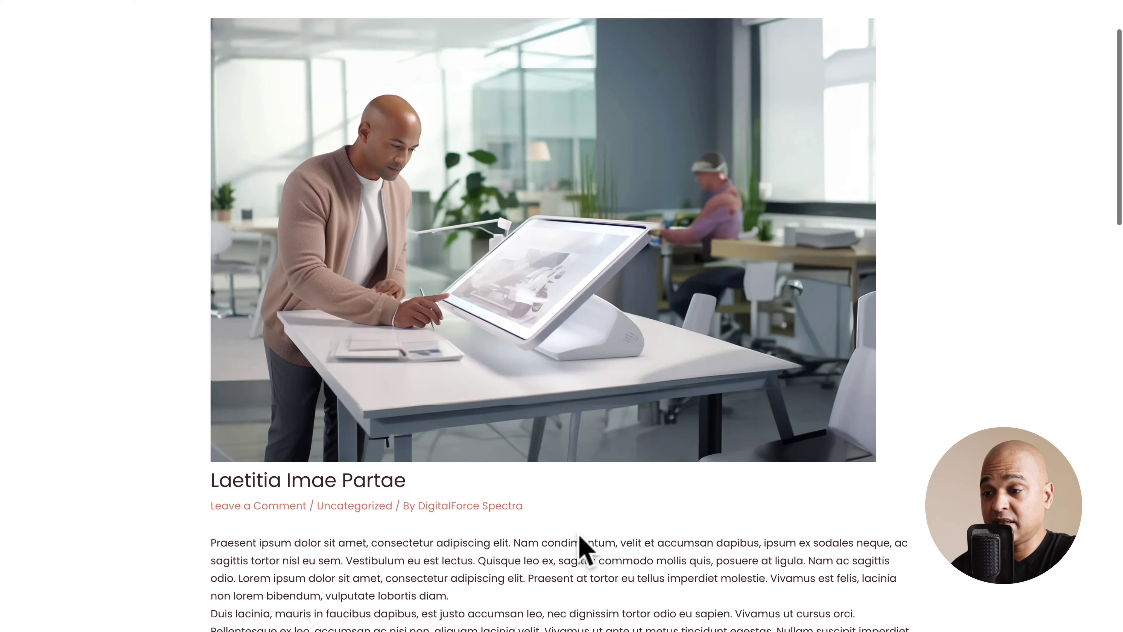
pyautogui.scroll(-7, 579, 535)
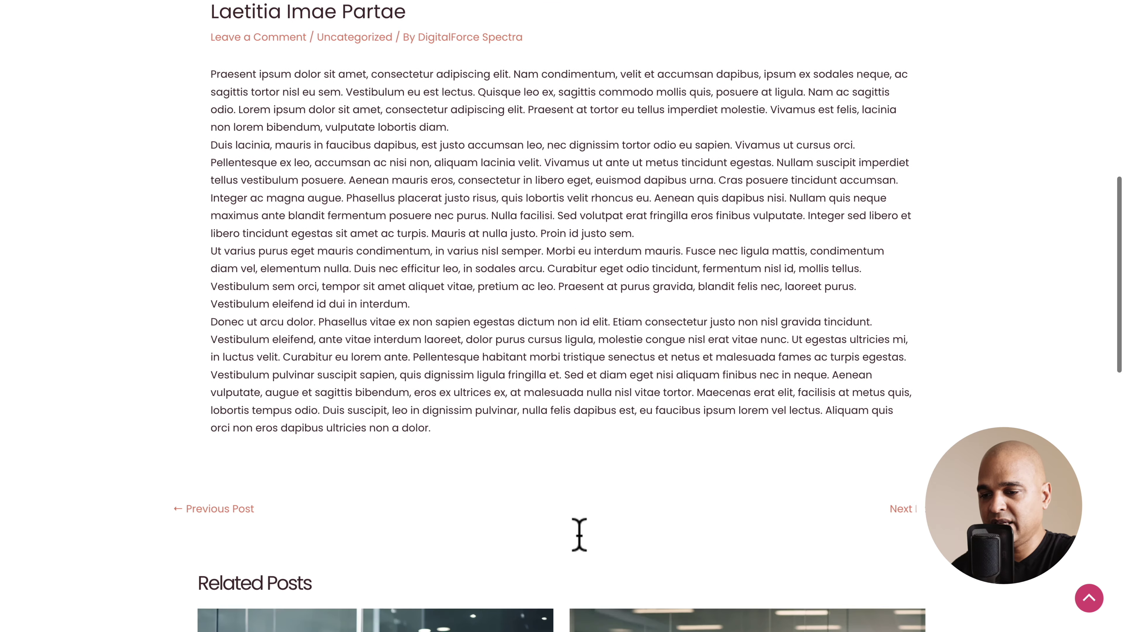
pyautogui.scroll(-6, 583, 550)
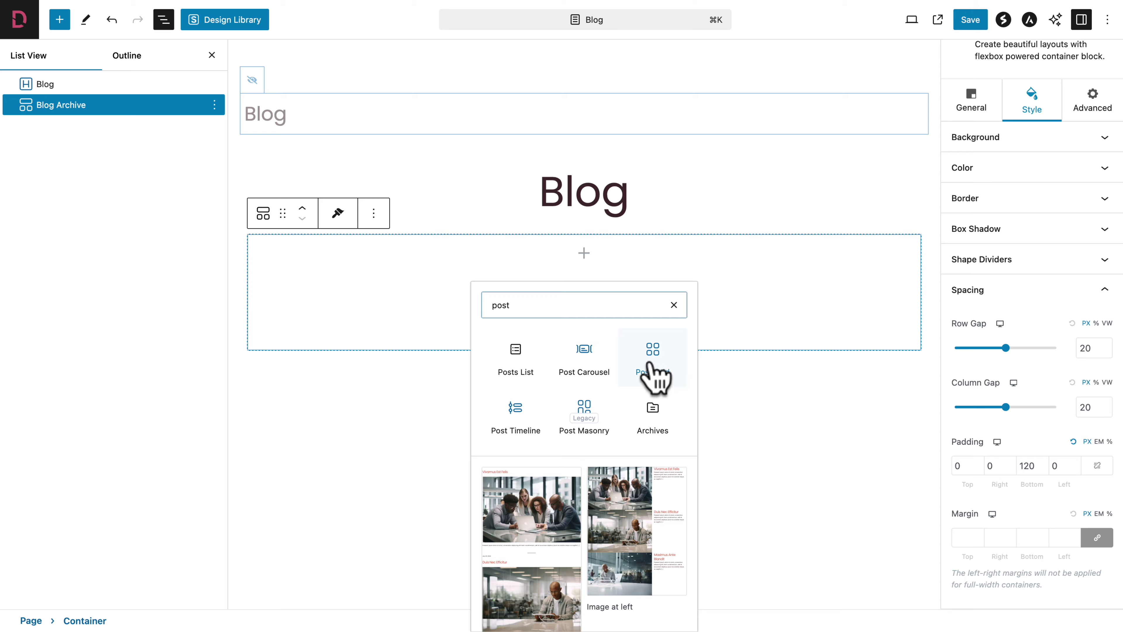
# Insert a Post Grid block into the Blog Archive container on the Blog page.
pyautogui.click(652, 354)
pyautogui.scroll(4, 414, 200)
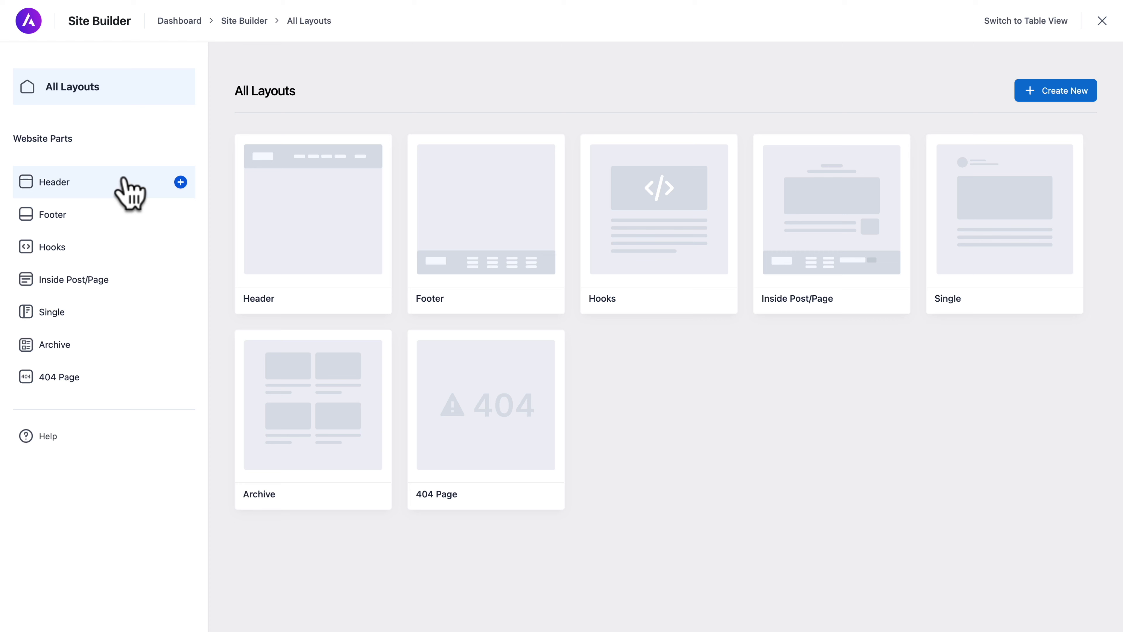
# Create an Archive layout in the Site Builder titled "Blog Archive" and start its Loop Builder with Portrait Layout 1.
pyautogui.click(55, 346)
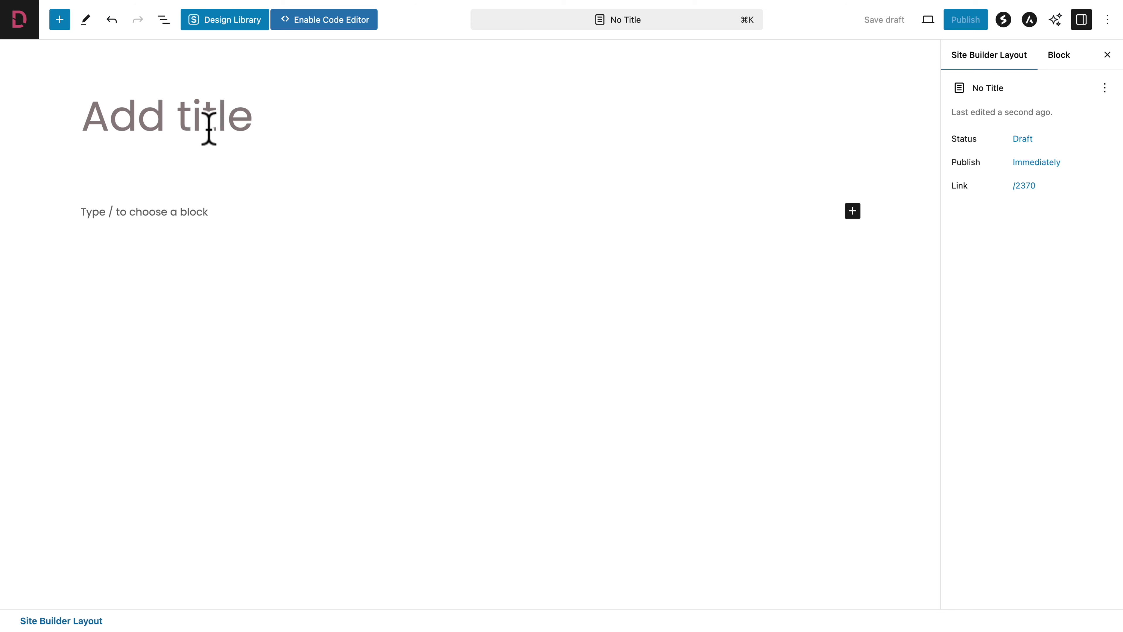
pyautogui.write('Blog Archive')
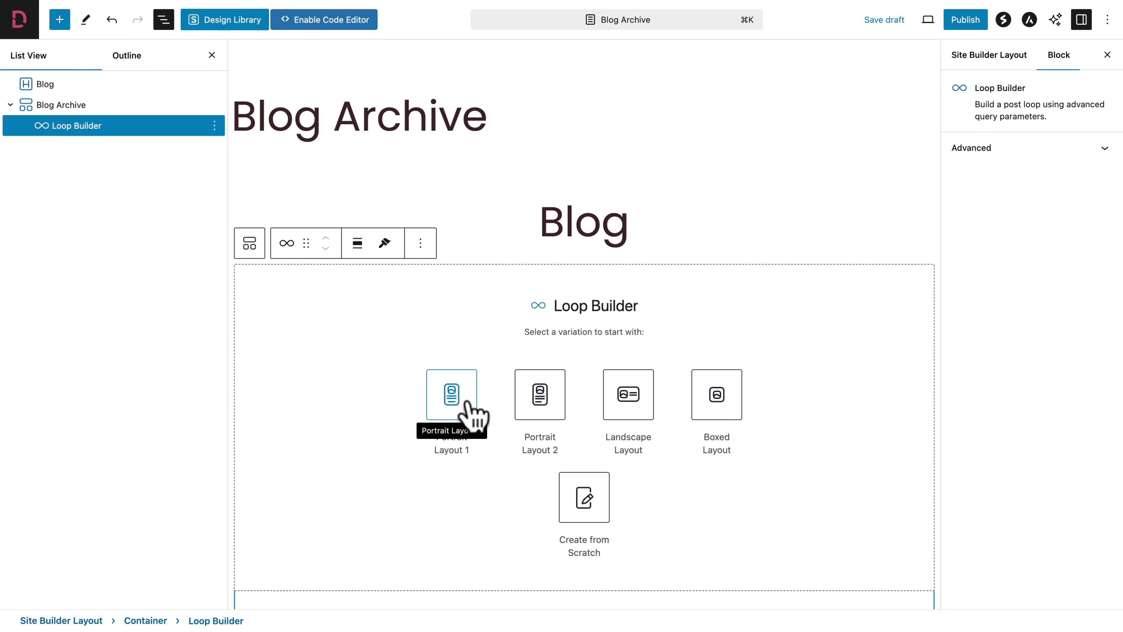
pyautogui.click(463, 413)
pyautogui.scroll(5, 451, 409)
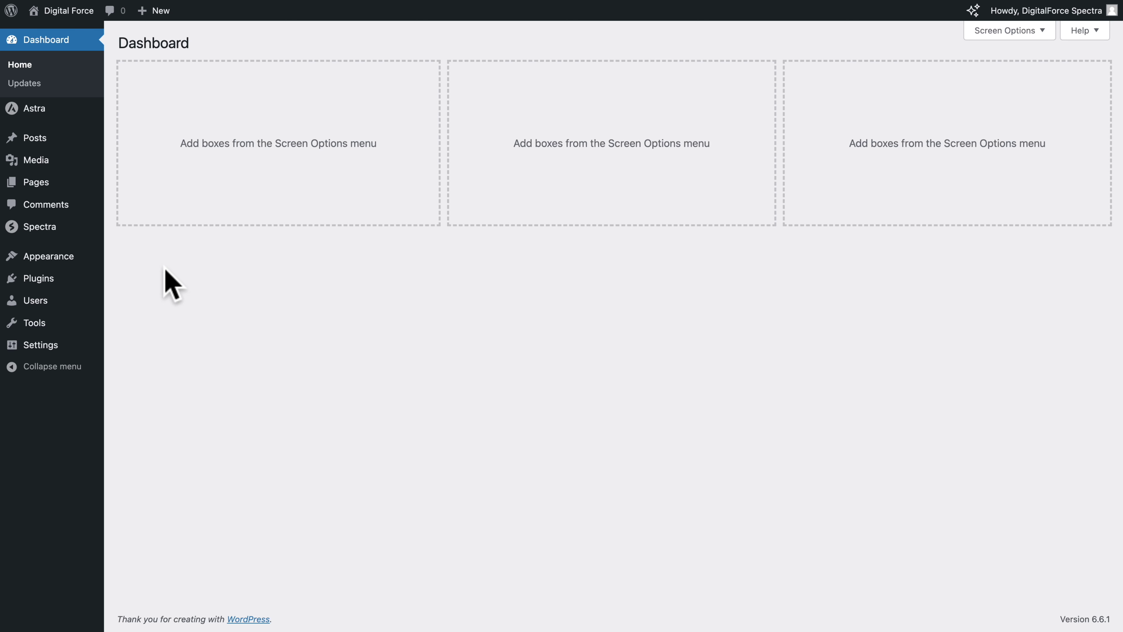
# Clear the Posts page assignment in the Reading settings and save the changes.
pyautogui.moveTo(41, 347)
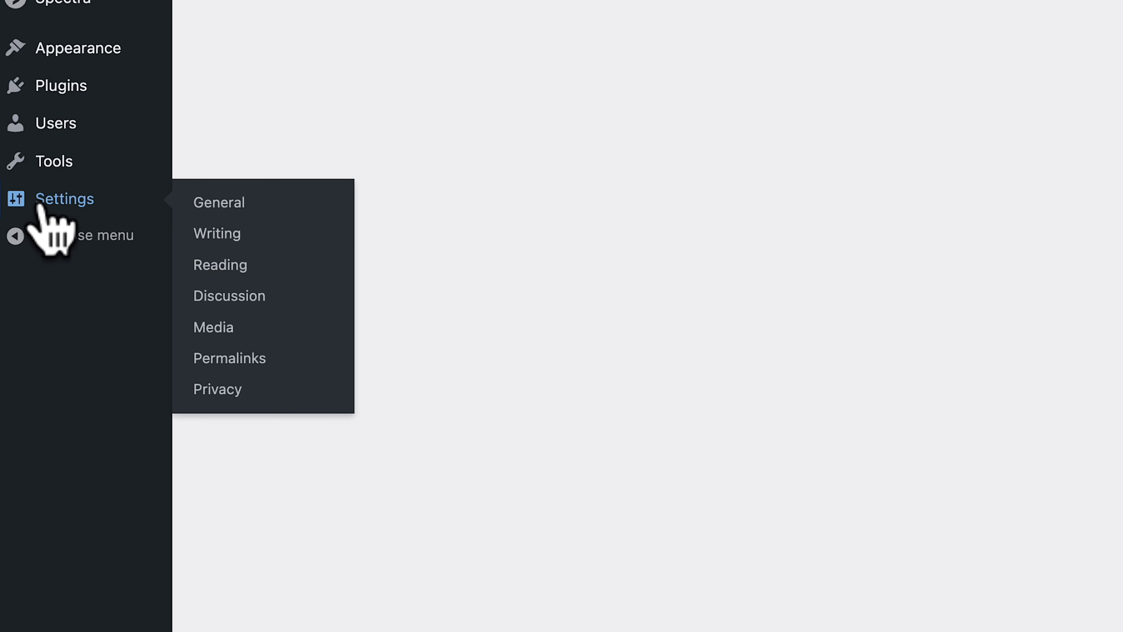
pyautogui.click(217, 264)
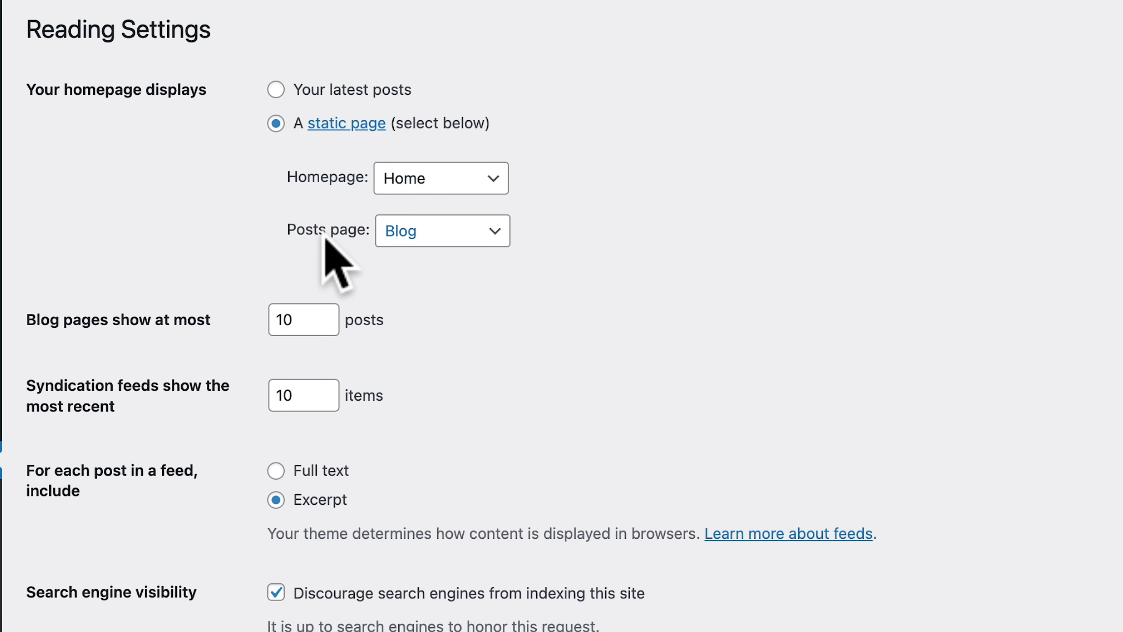
pyautogui.click(418, 245)
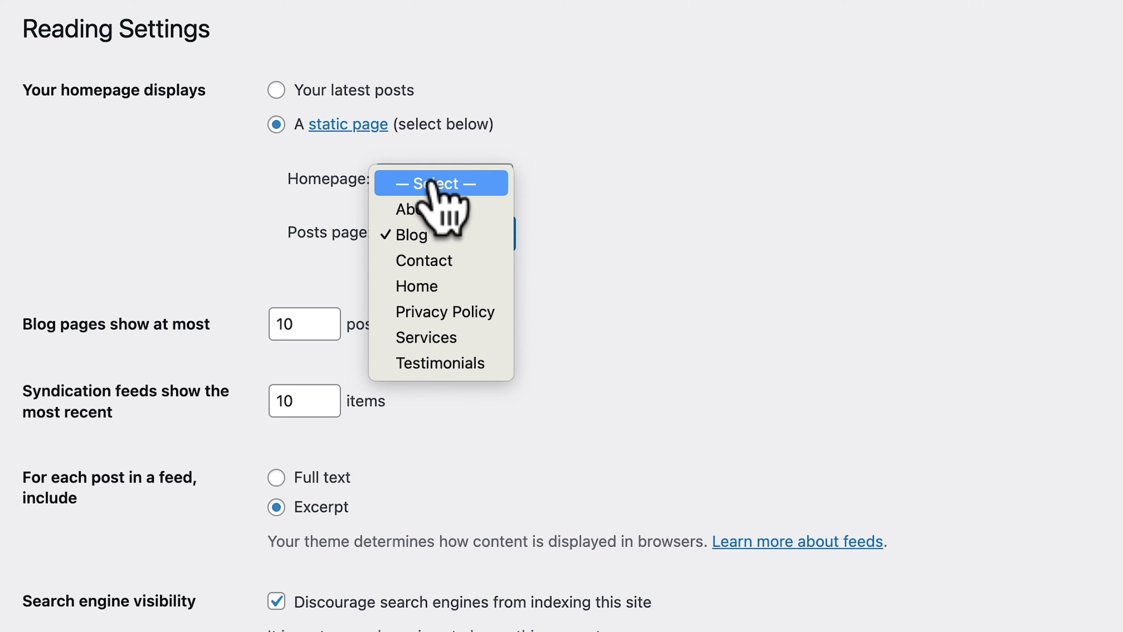
pyautogui.click(430, 179)
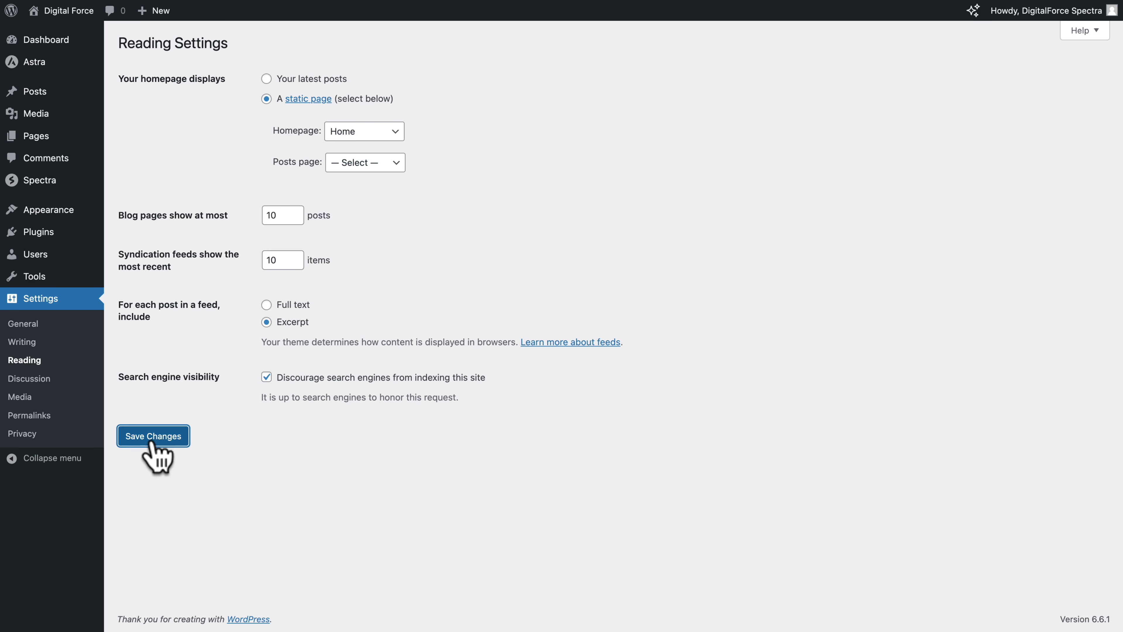
pyautogui.click(151, 443)
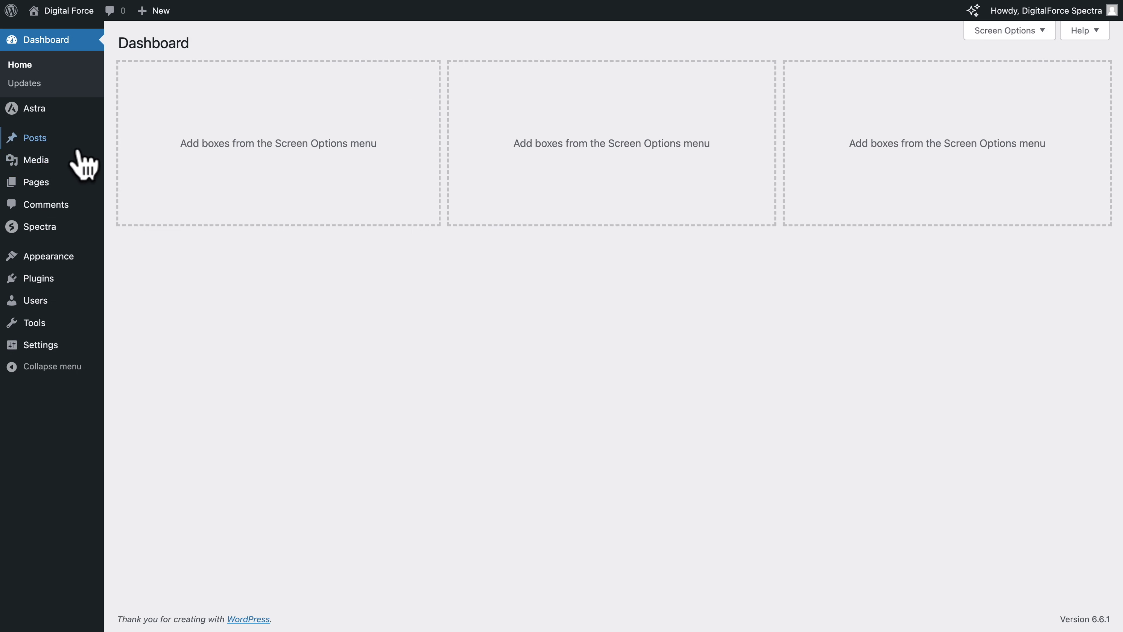
# Open the Blog page in the block editor to check that it can be edited, and return to the pages list.
pyautogui.moveTo(48, 183)
pyautogui.click(191, 294)
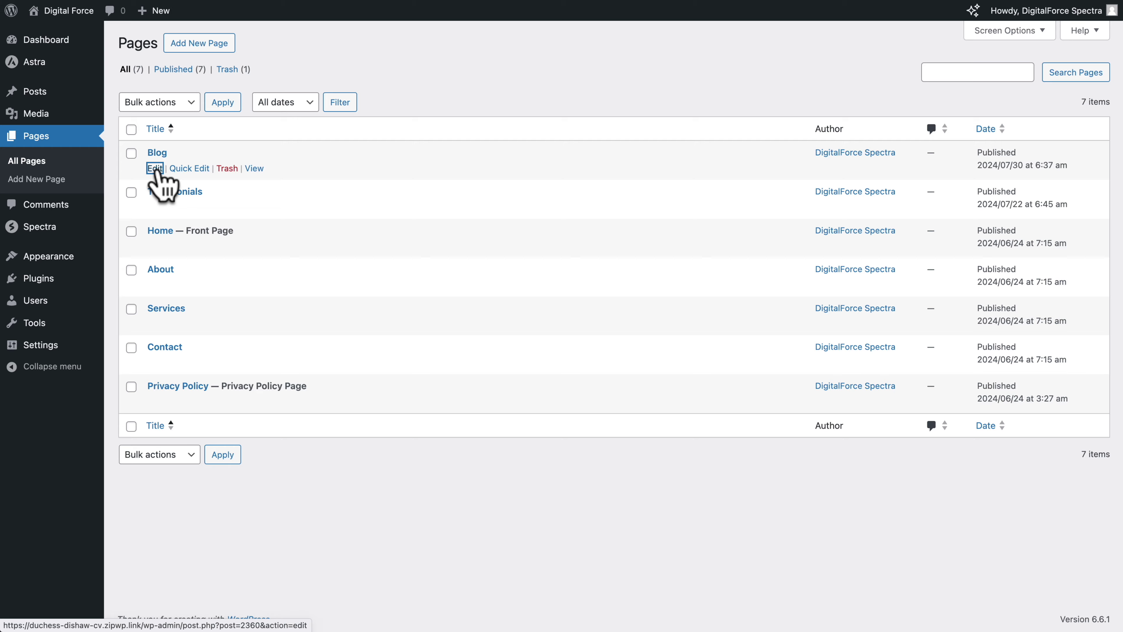
pyautogui.click(155, 168)
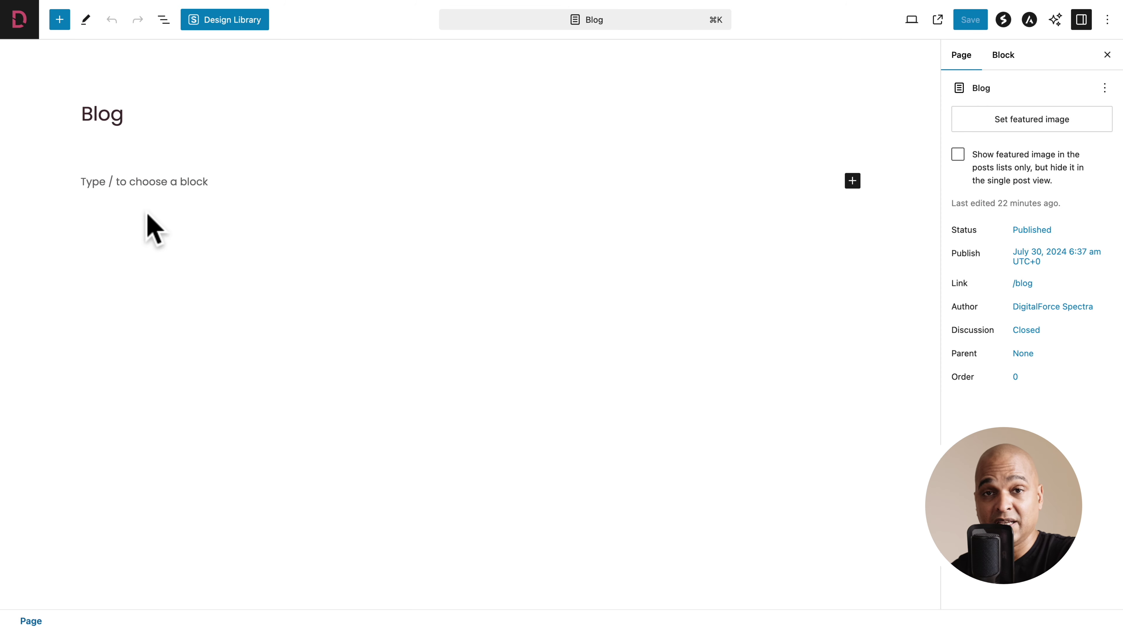
pyautogui.click(21, 26)
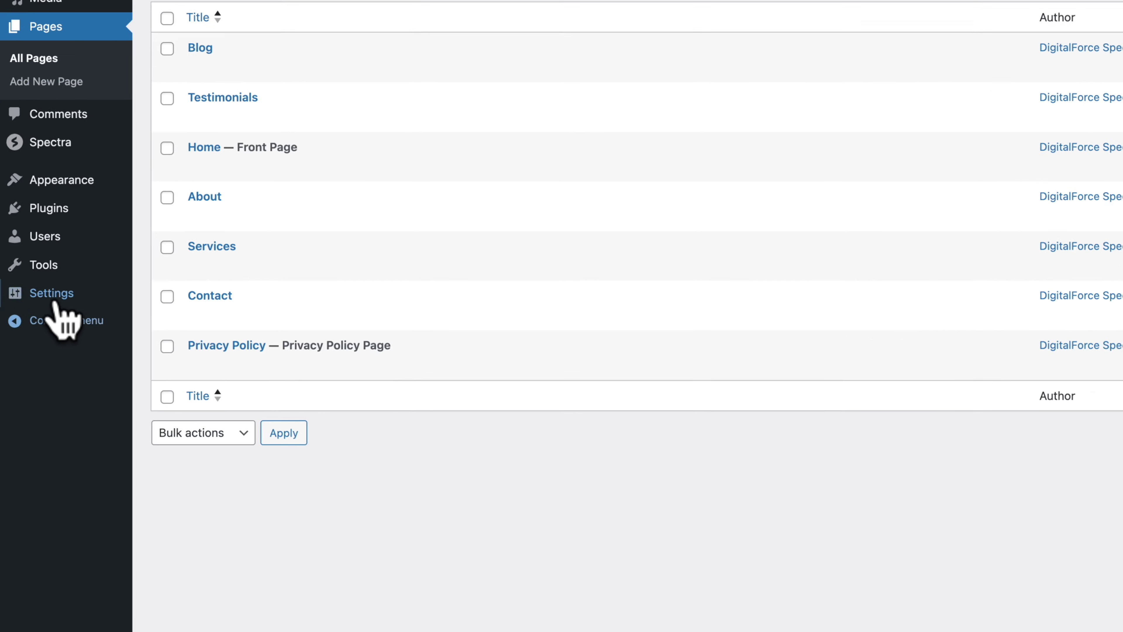
# Examine the available Posts page choices in the Reading settings without changing the selection.
pyautogui.moveTo(39, 347)
pyautogui.click(223, 278)
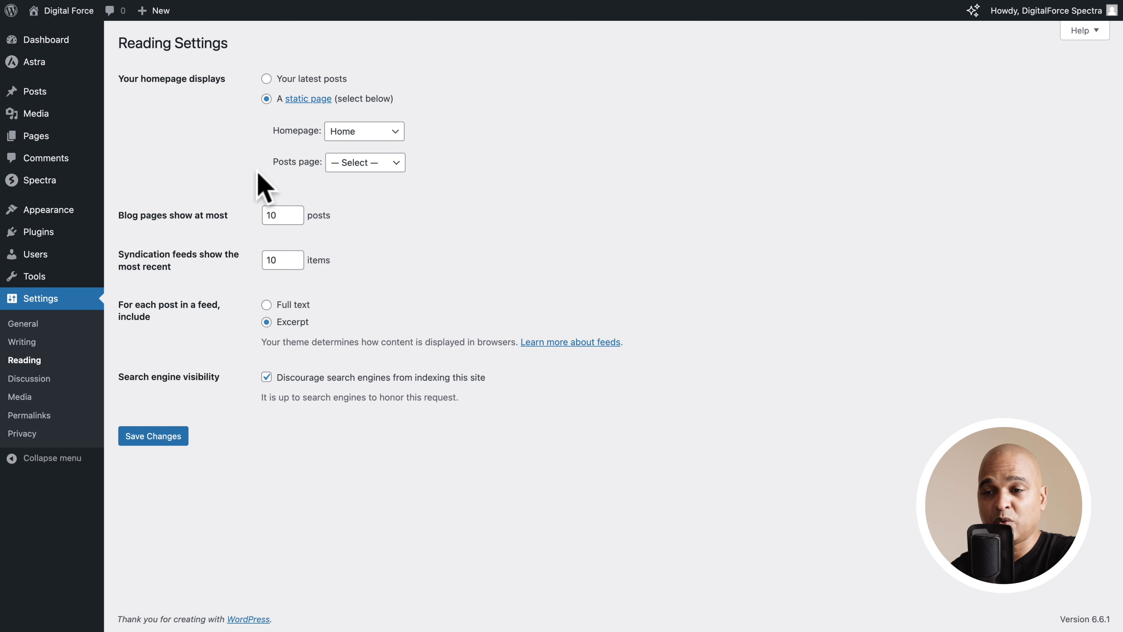
pyautogui.click(341, 163)
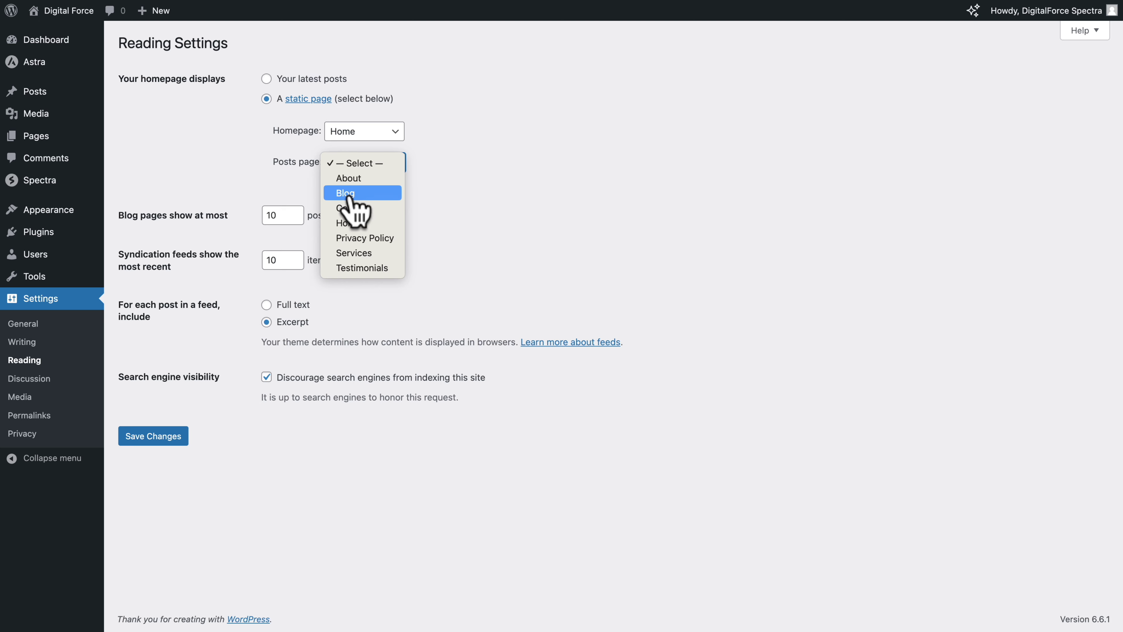
pyautogui.click(57, 197)
# Open the list of all pages and view the Quick Edit details of the Services and Contact pages.
pyautogui.moveTo(133, 208)
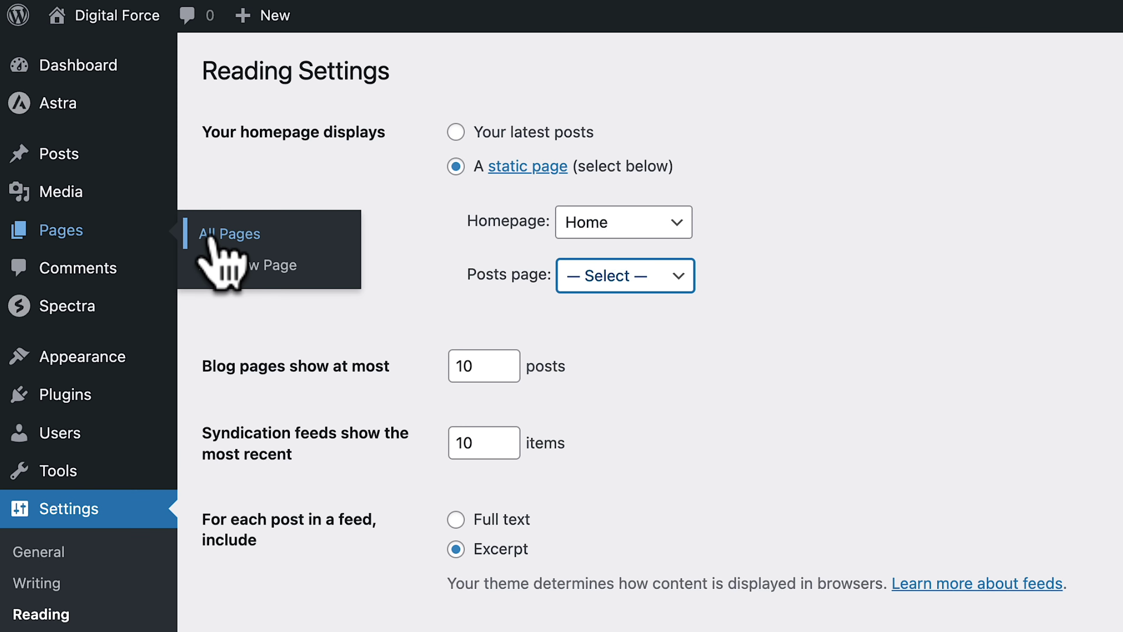
pyautogui.click(175, 209)
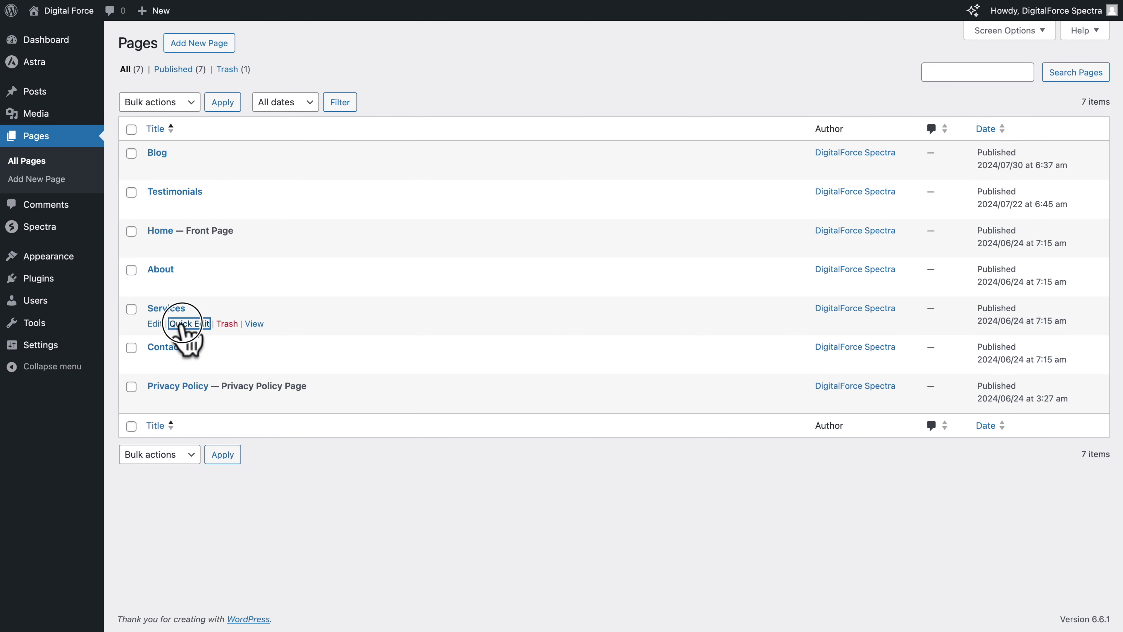
pyautogui.click(183, 325)
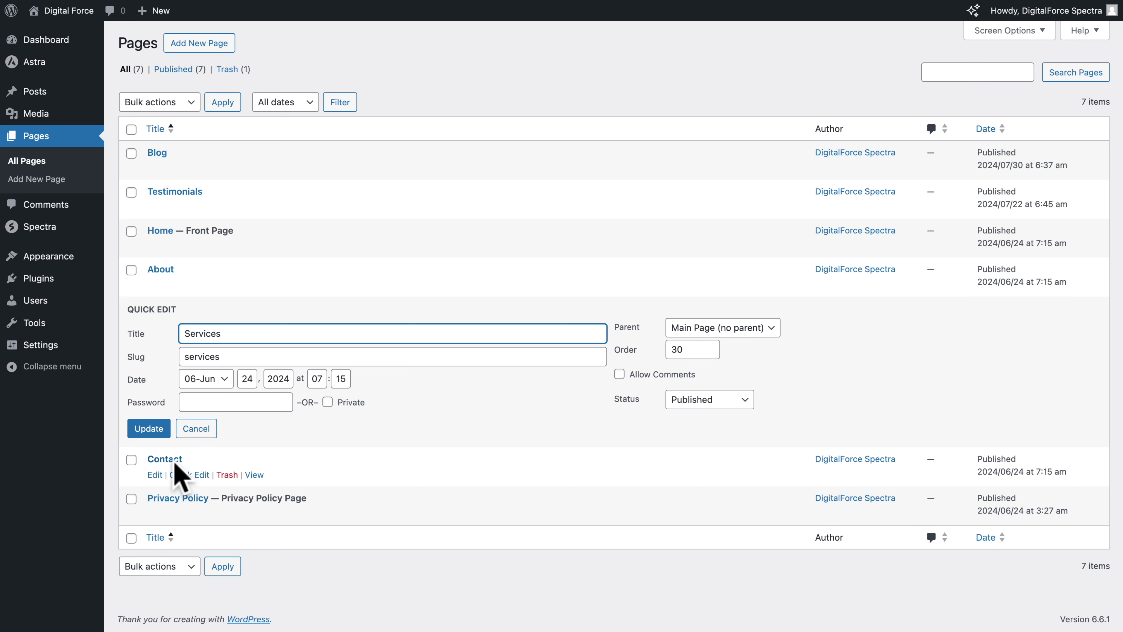
pyautogui.click(182, 476)
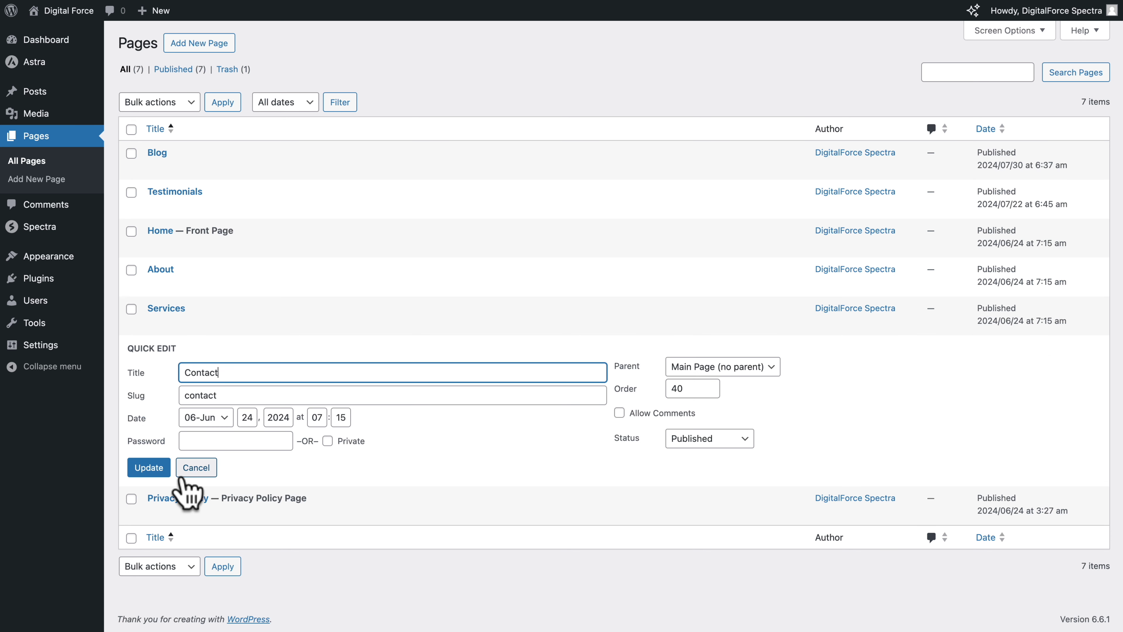
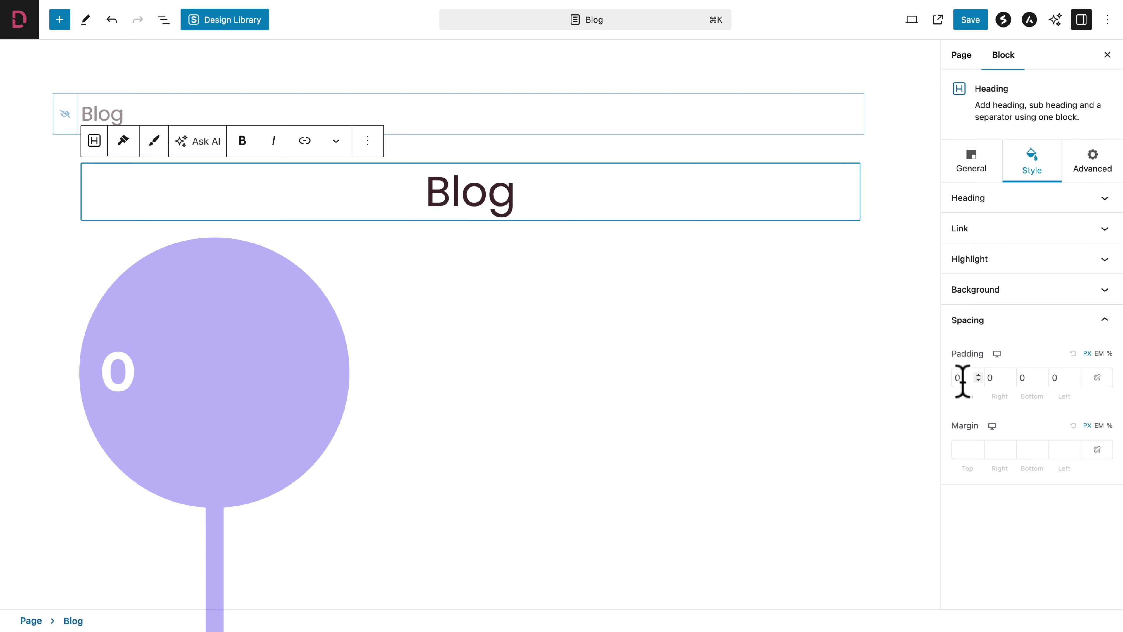
# Set the Blog heading's bottom padding to 20 px.
pyautogui.click(1019, 377)
pyautogui.write('20')
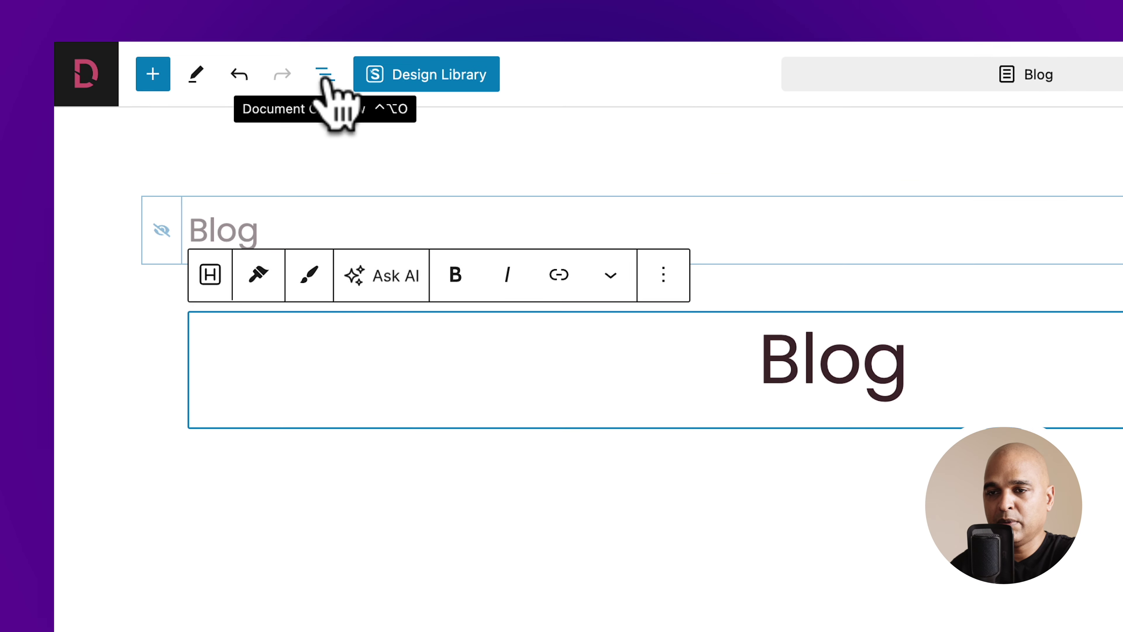
# Add a Spectra Container with the single-column layout below the Blog heading.
pyautogui.click(325, 74)
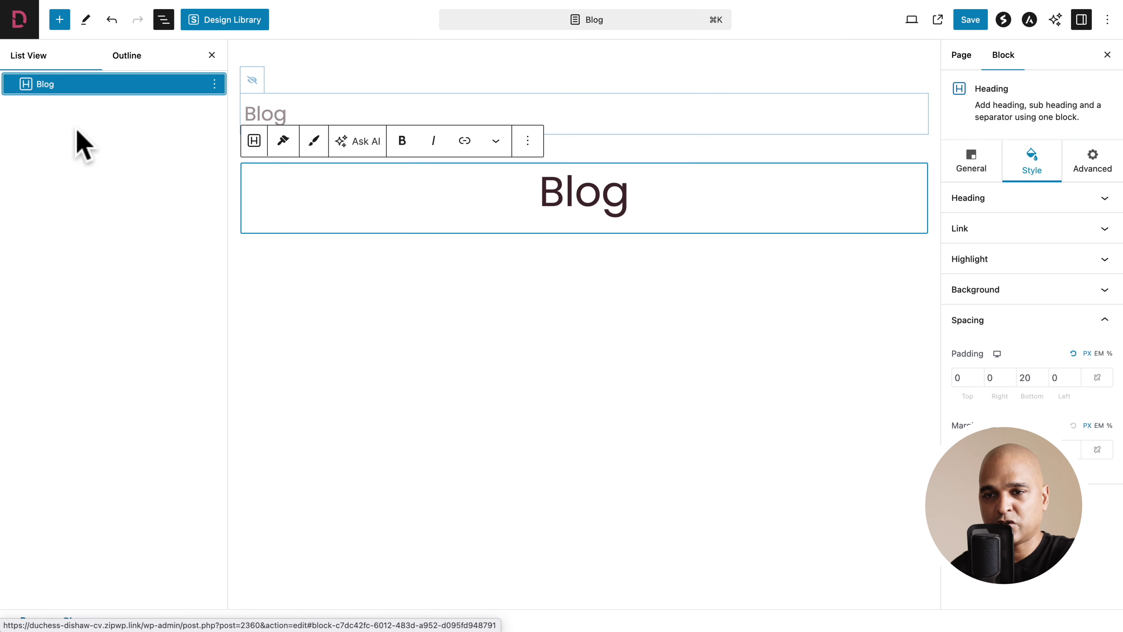
pyautogui.click(60, 20)
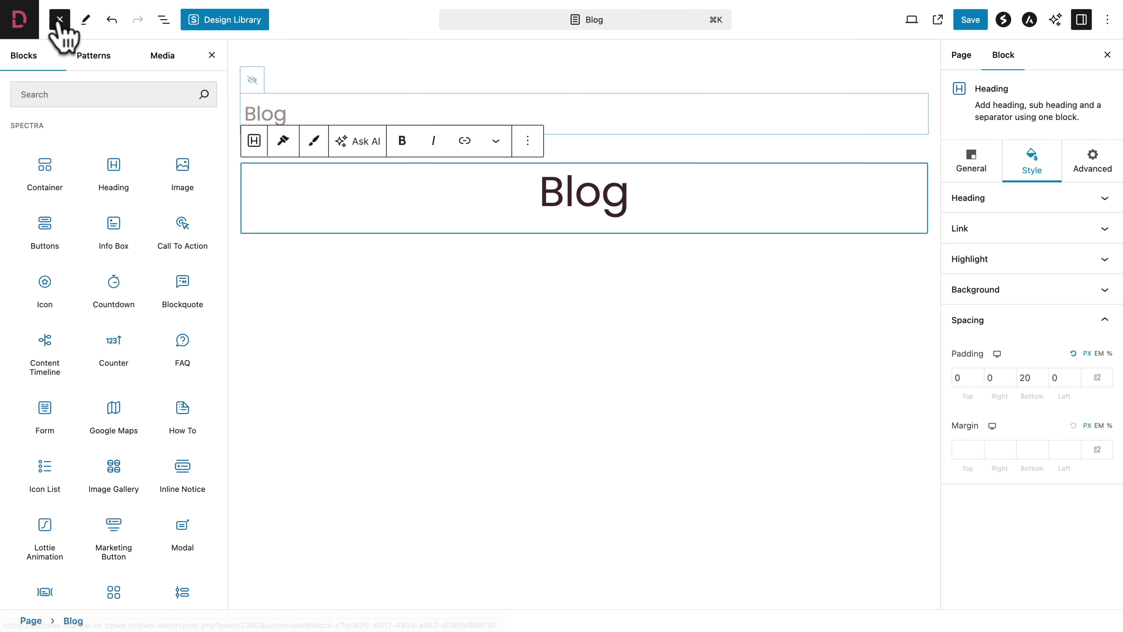
pyautogui.click(40, 167)
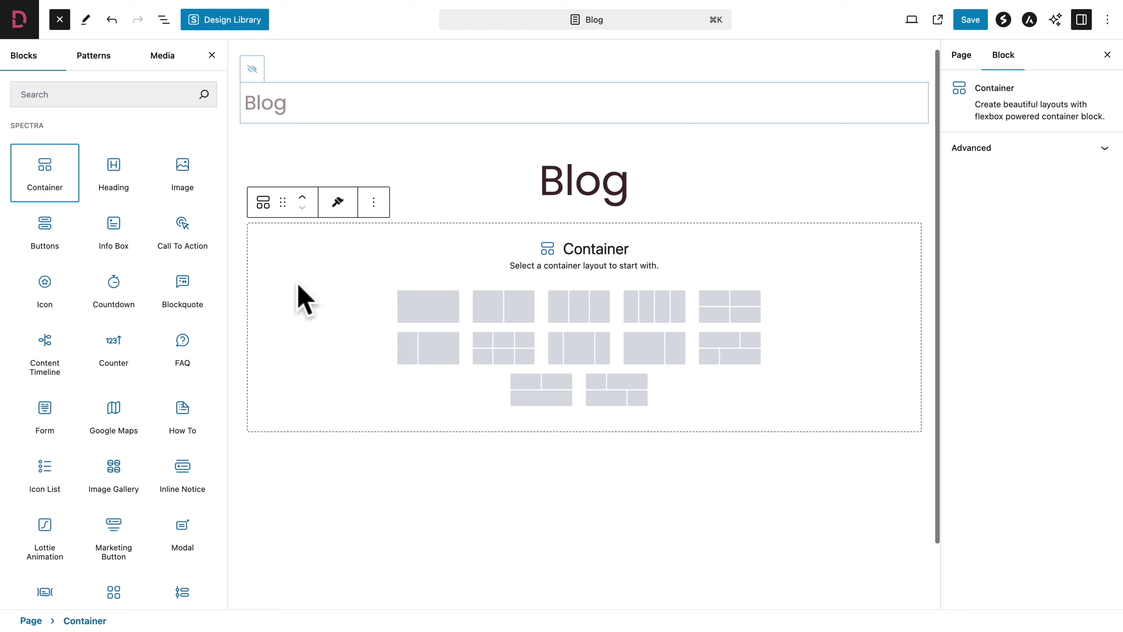
pyautogui.click(428, 306)
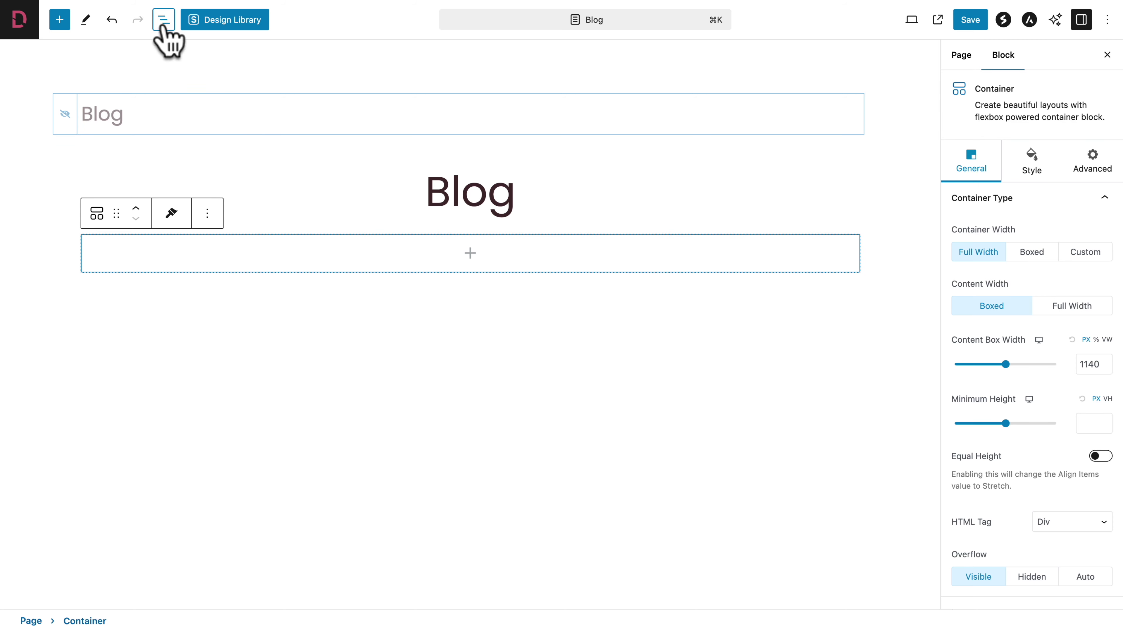
# Rename the new container block as Blog Archive in the document's block list.
pyautogui.click(164, 24)
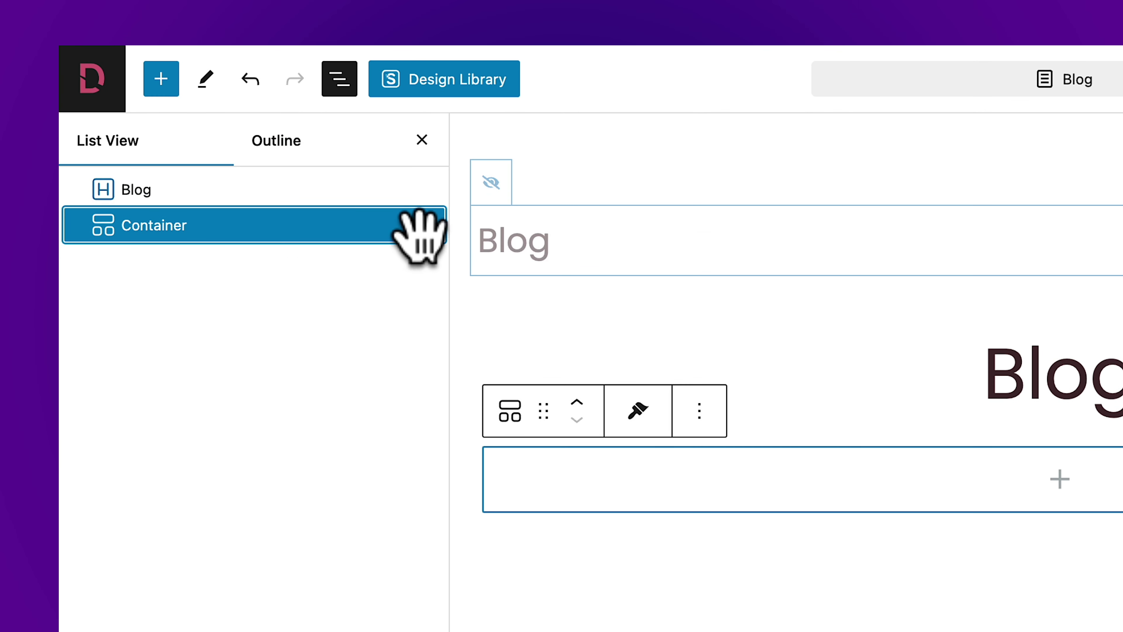
pyautogui.click(426, 225)
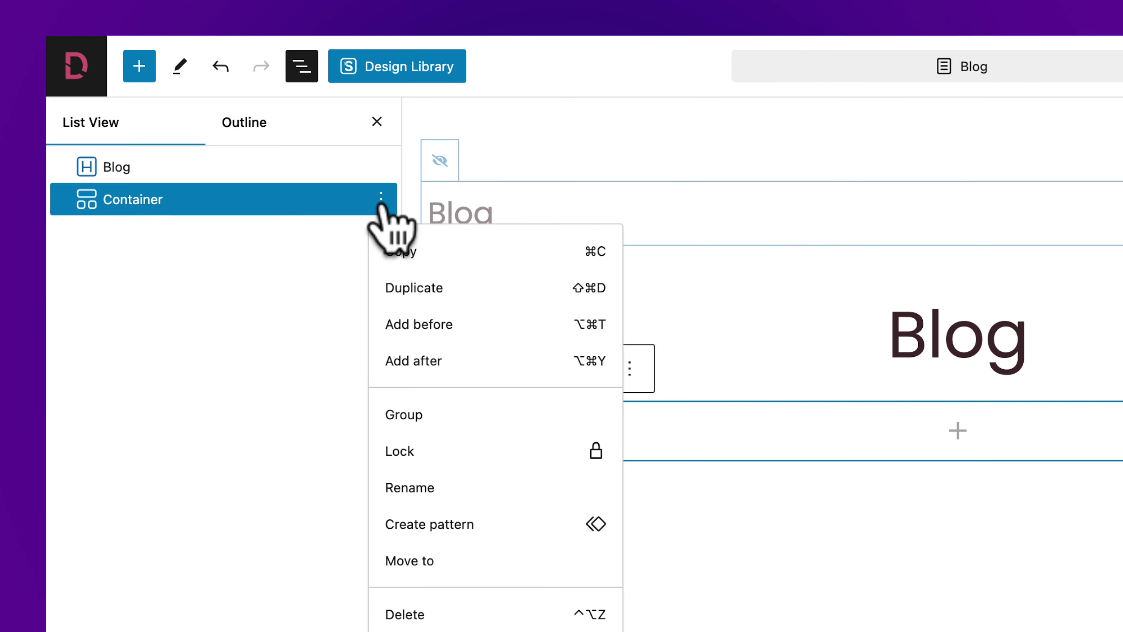
pyautogui.click(396, 492)
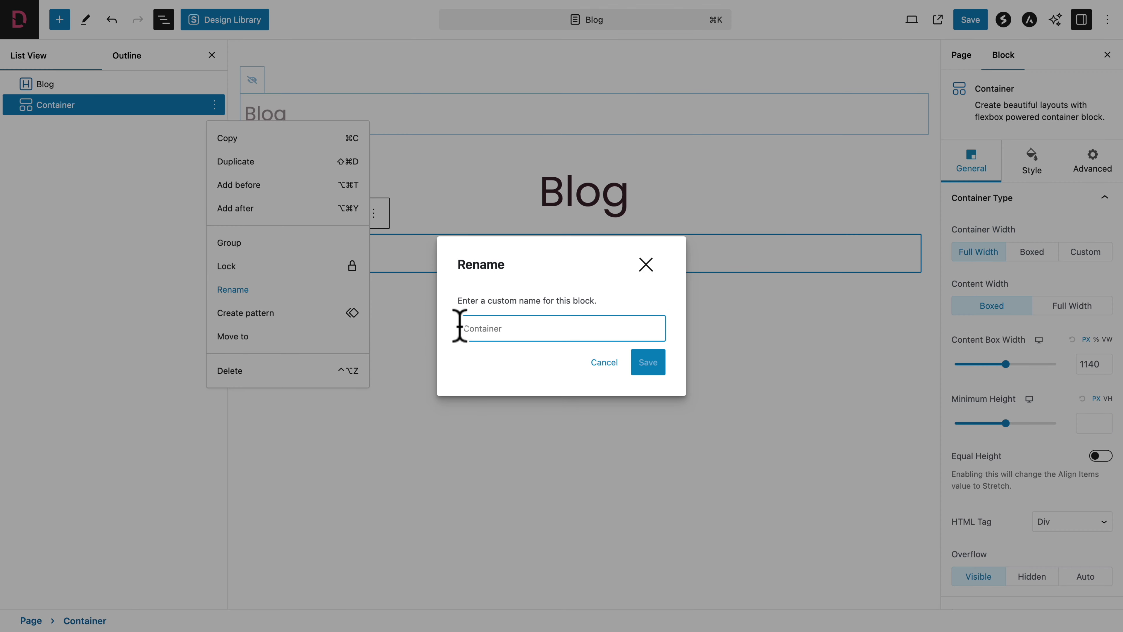
pyautogui.click(479, 328)
pyautogui.write('Blog Archive')
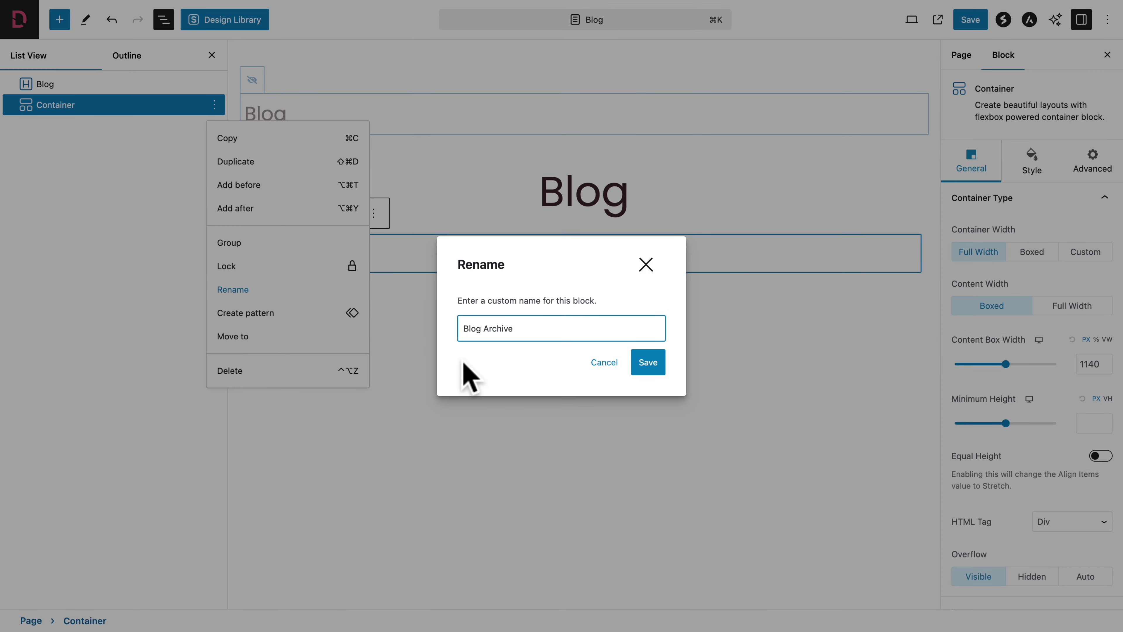
pyautogui.click(648, 363)
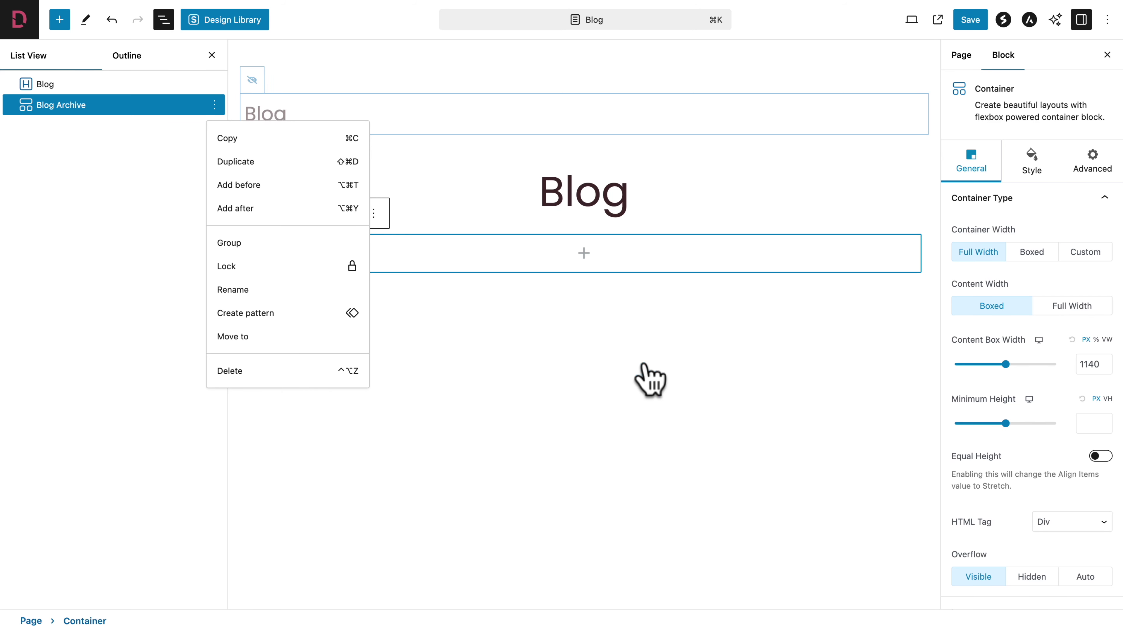
pyautogui.click(102, 104)
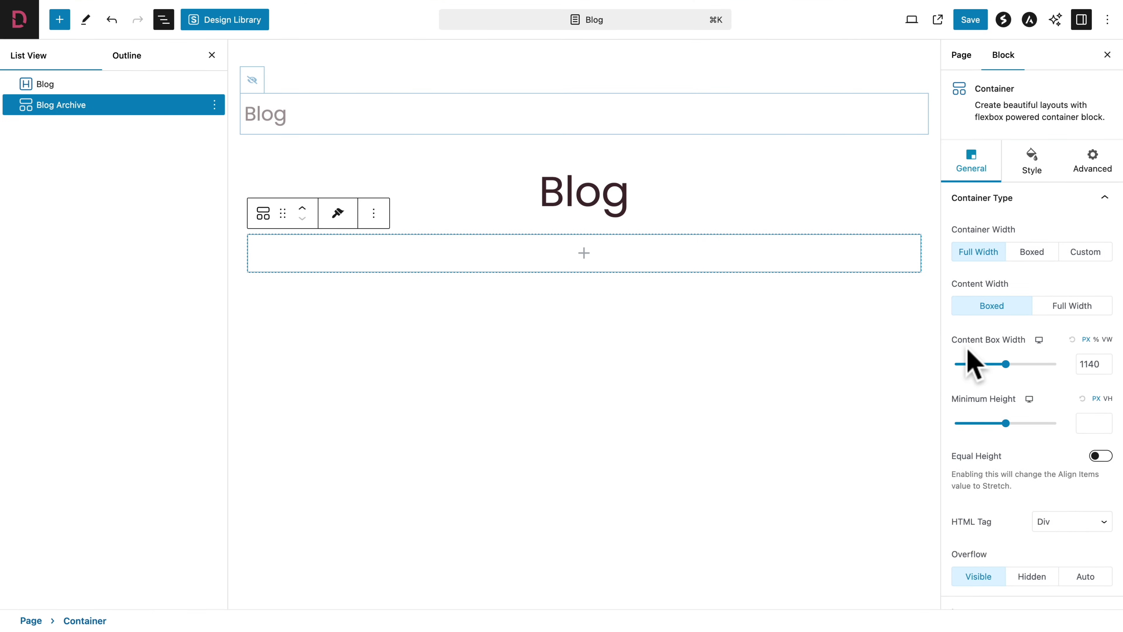
# Set the Blog Archive container's content box width to 1204 px and its unlinked bottom padding to 120 px.
pyautogui.doubleClick(1081, 363)
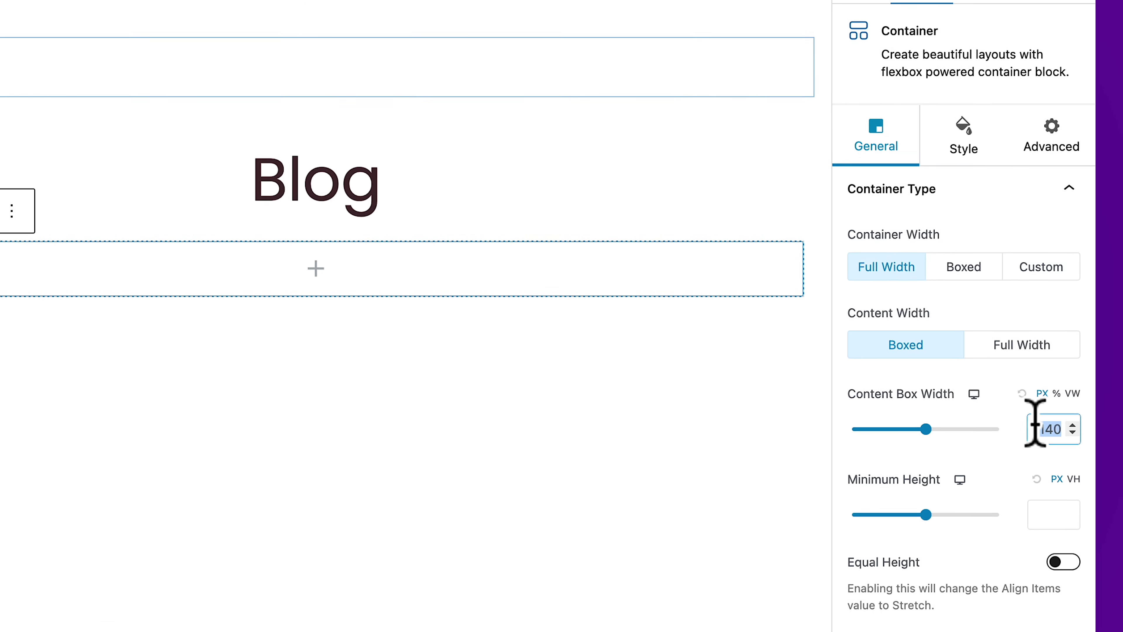
pyautogui.write('1204')
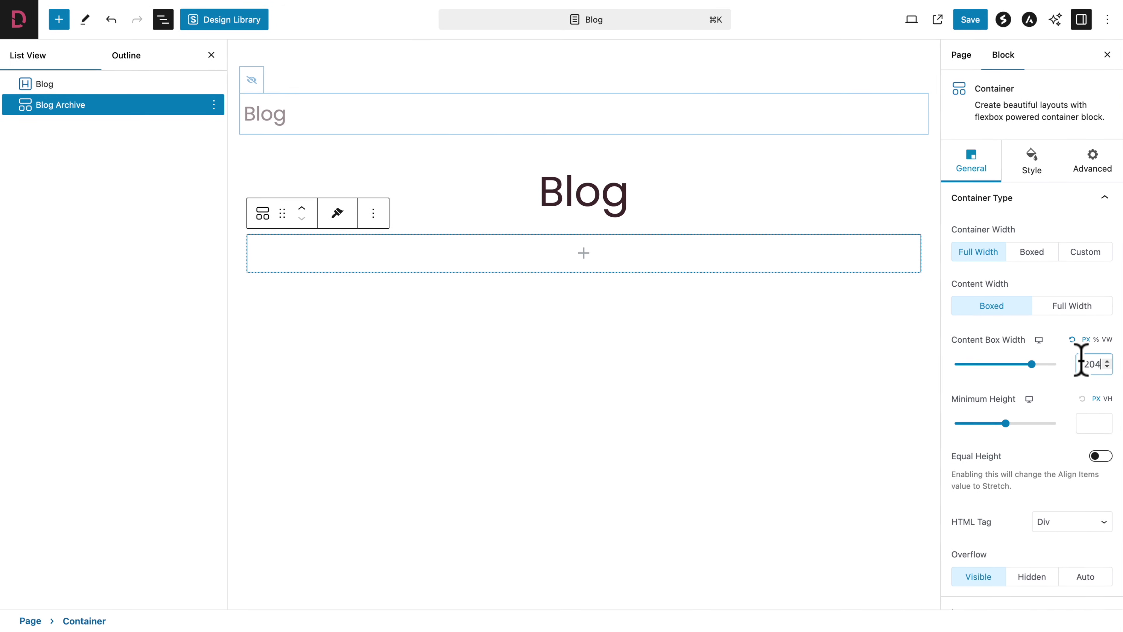
pyautogui.click(1031, 166)
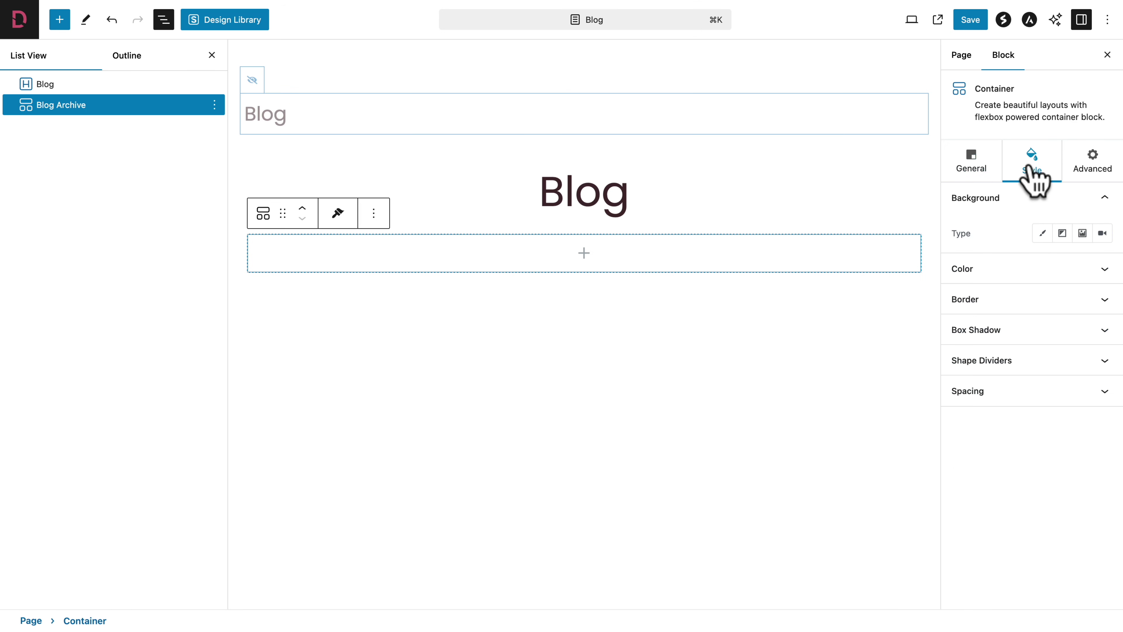
pyautogui.click(975, 390)
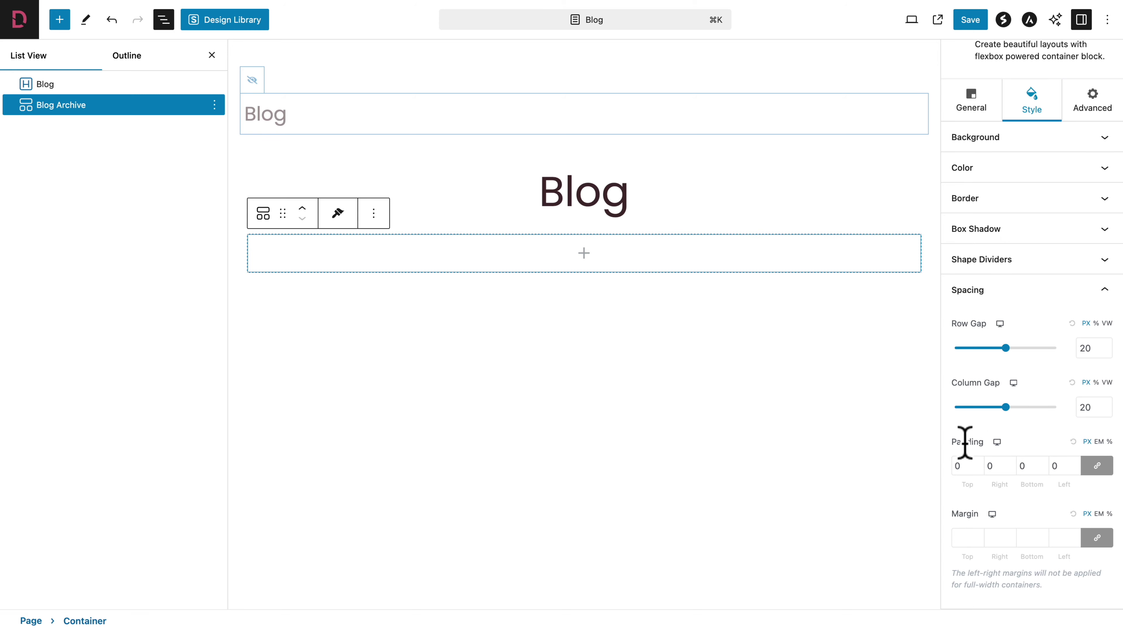
pyautogui.click(1097, 465)
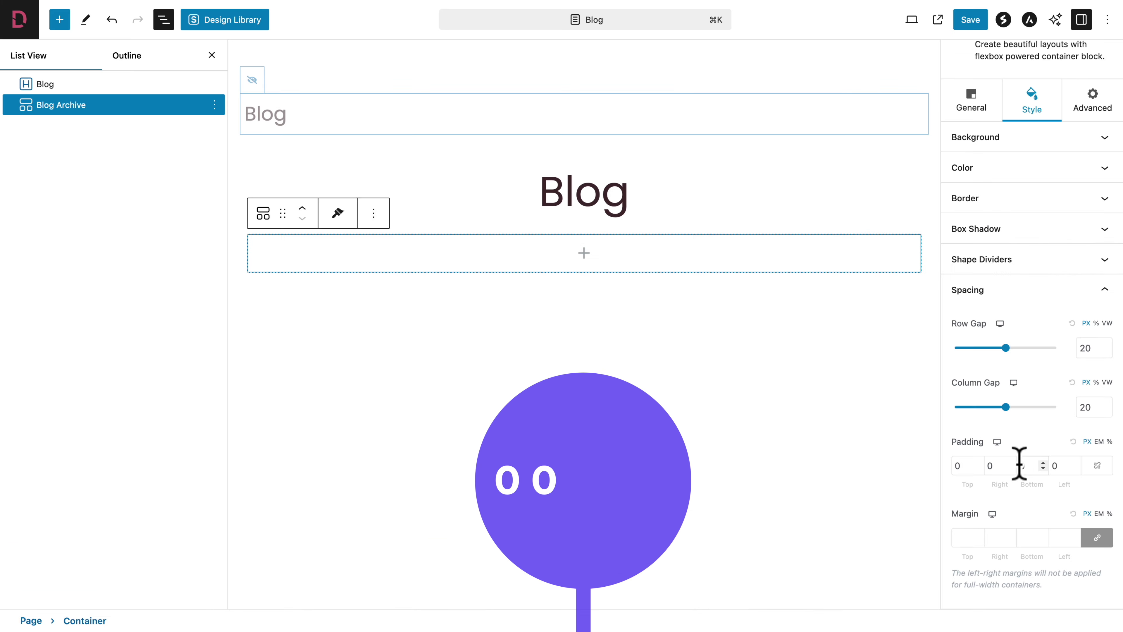
pyautogui.click(1019, 466)
pyautogui.write('120')
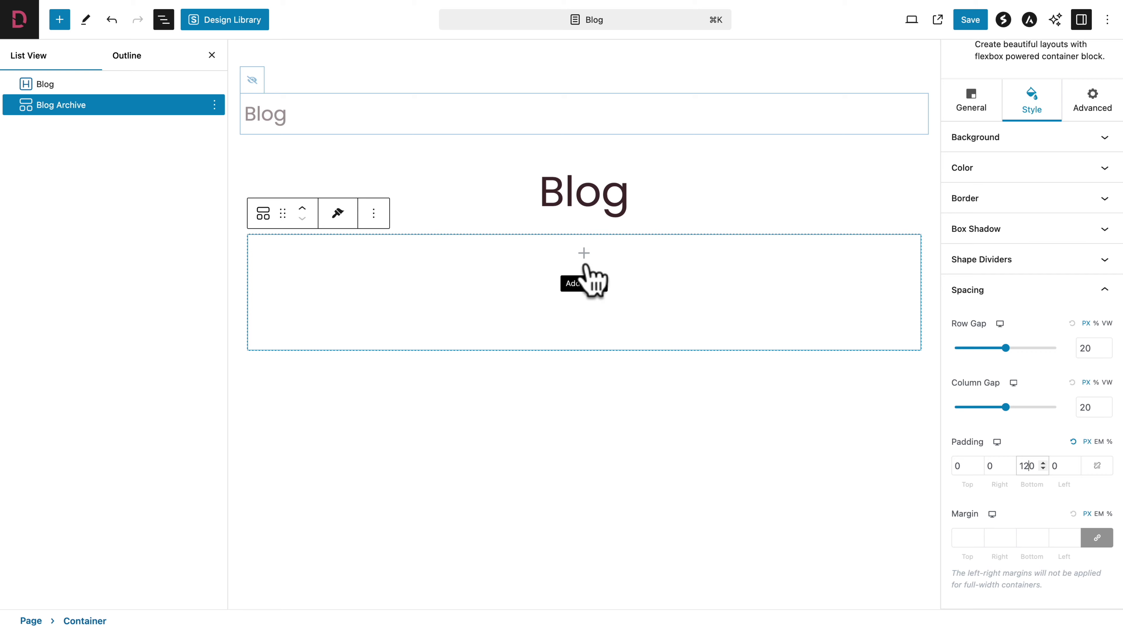
# Insert a Spectra Post Grid block inside the Blog Archive container and select it.
pyautogui.click(583, 253)
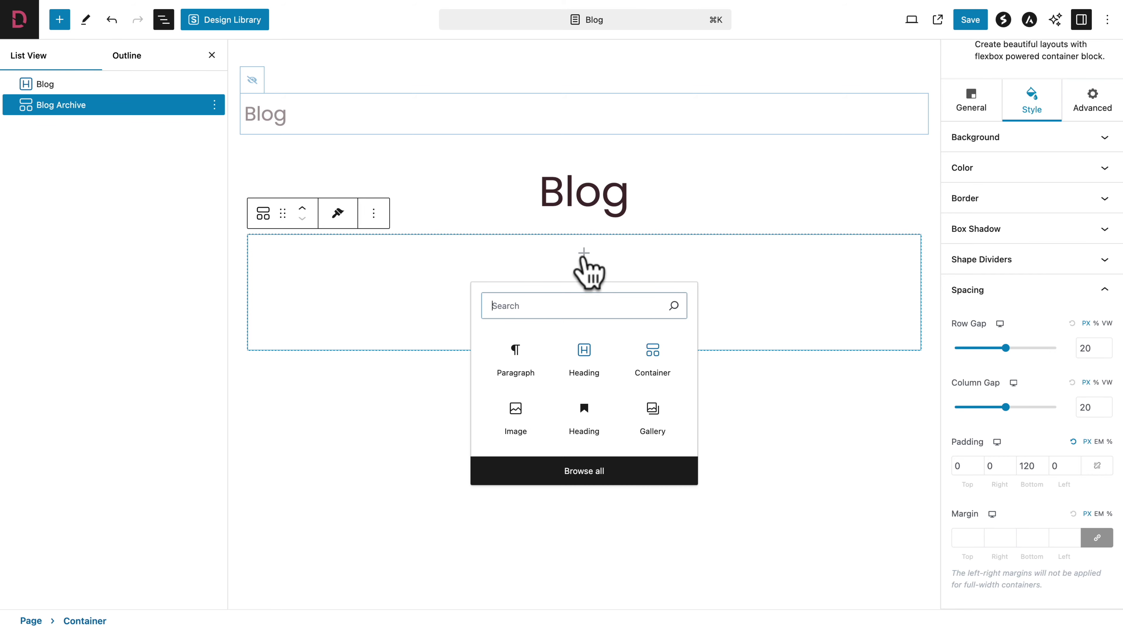
pyautogui.write('post')
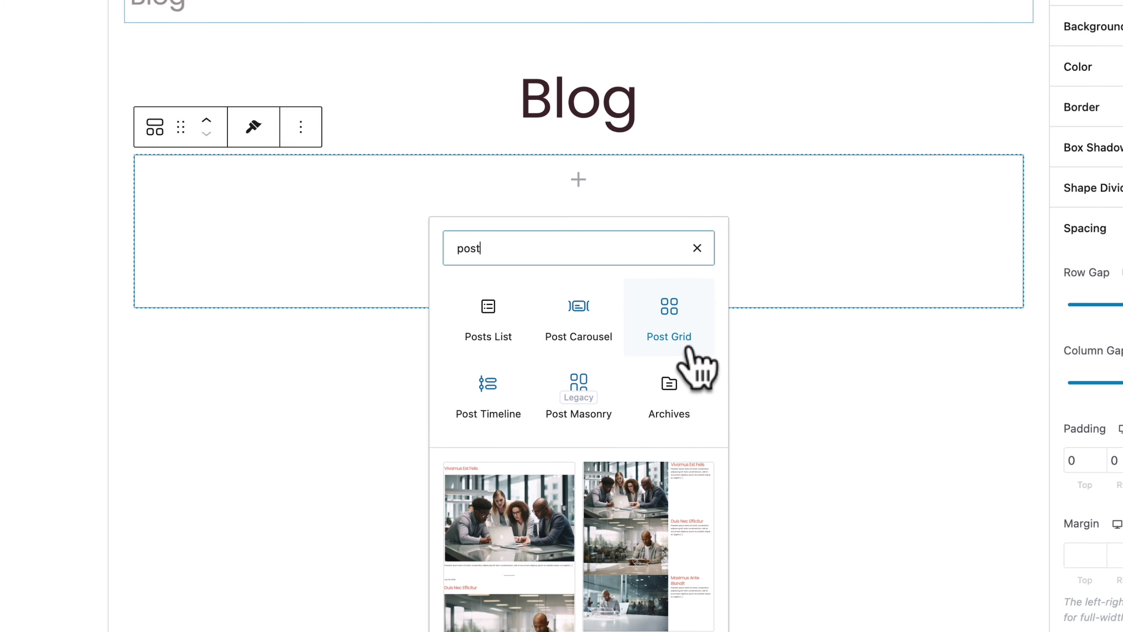
pyautogui.click(676, 332)
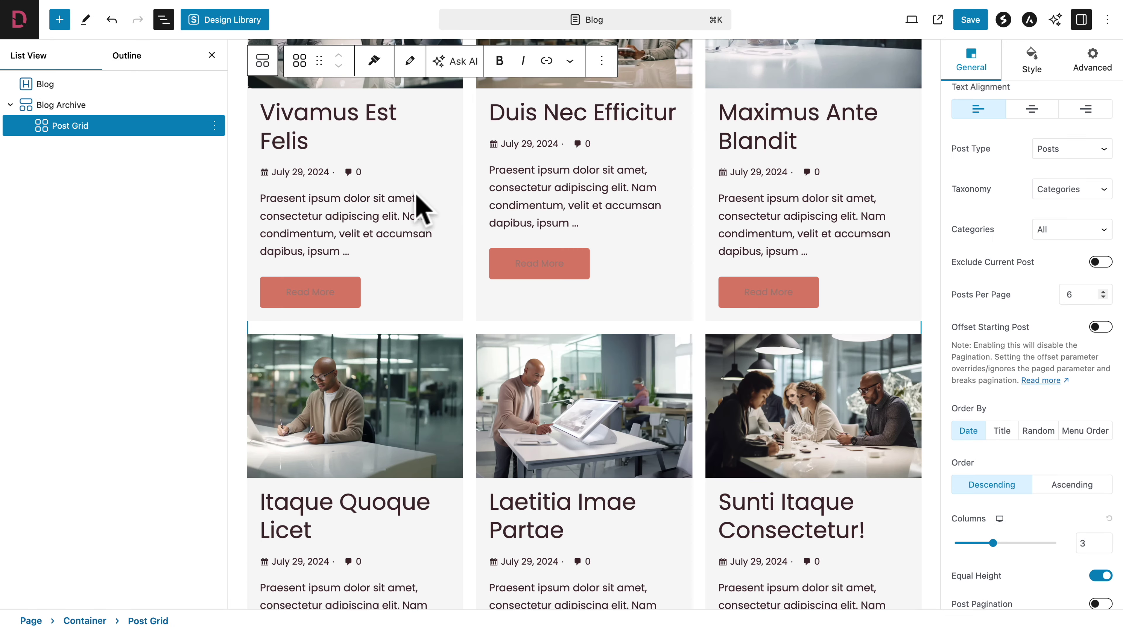
pyautogui.scroll(6, 420, 208)
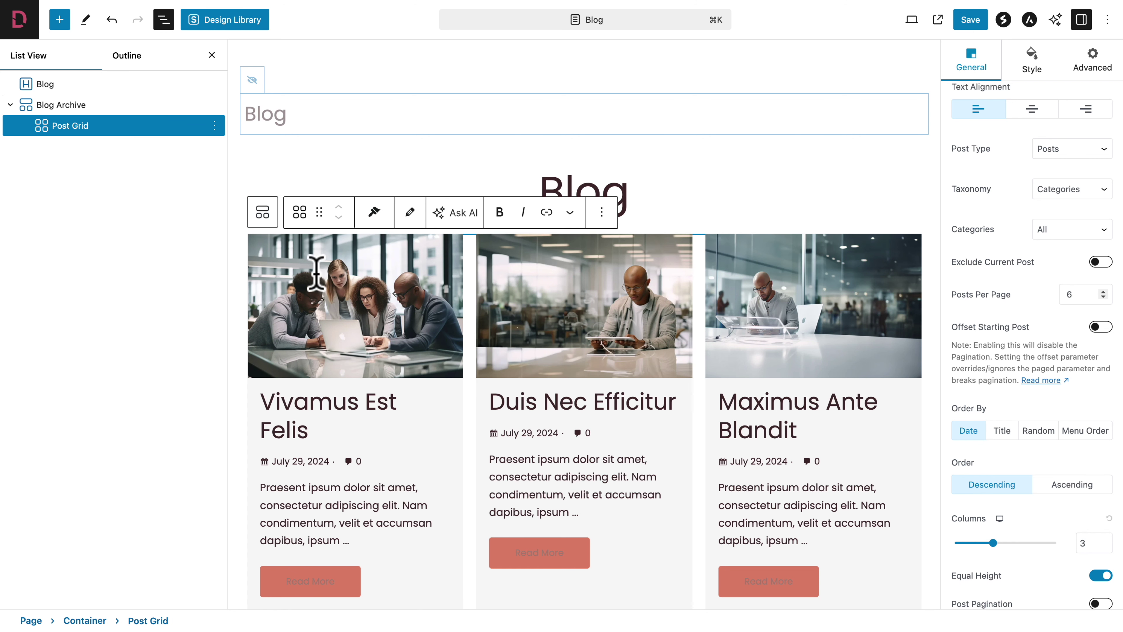
pyautogui.click(346, 316)
pyautogui.scroll(3, 1025, 230)
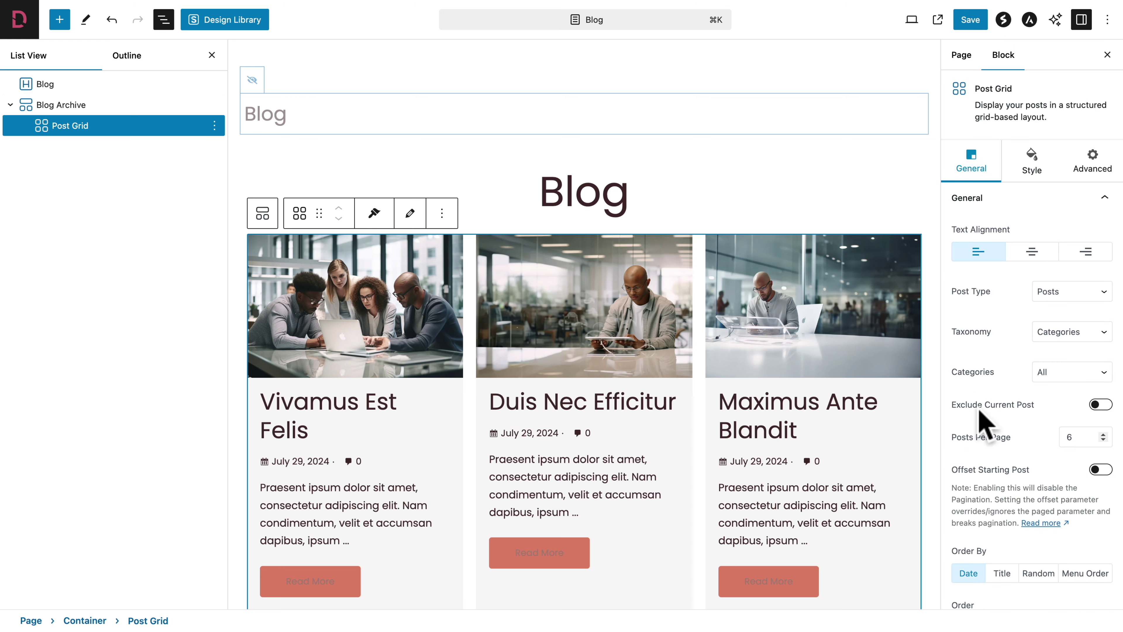
# Keep the Post Grid at 6 posts per page and enable post pagination with a page limit of 6.
pyautogui.click(1062, 436)
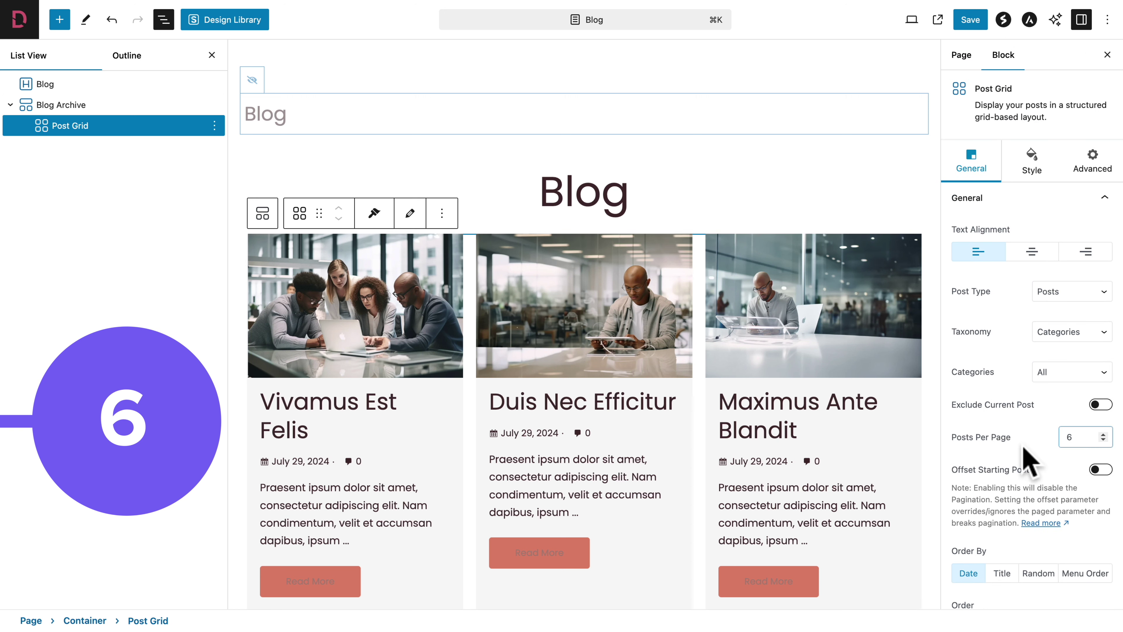
pyautogui.scroll(-8, 1029, 461)
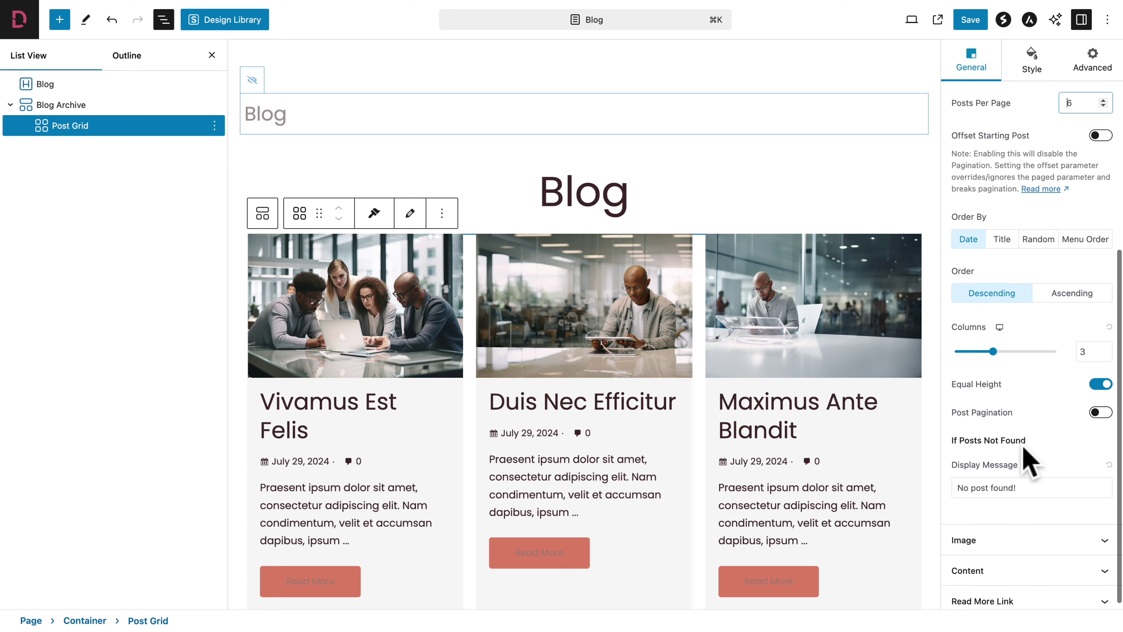
pyautogui.click(1100, 413)
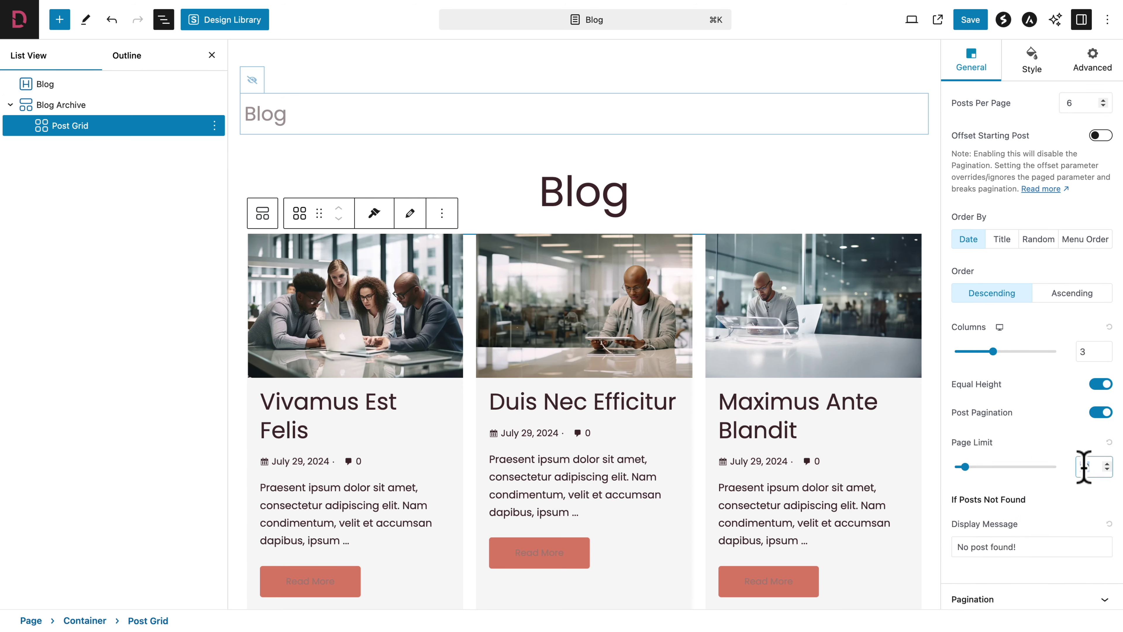
pyautogui.write('6')
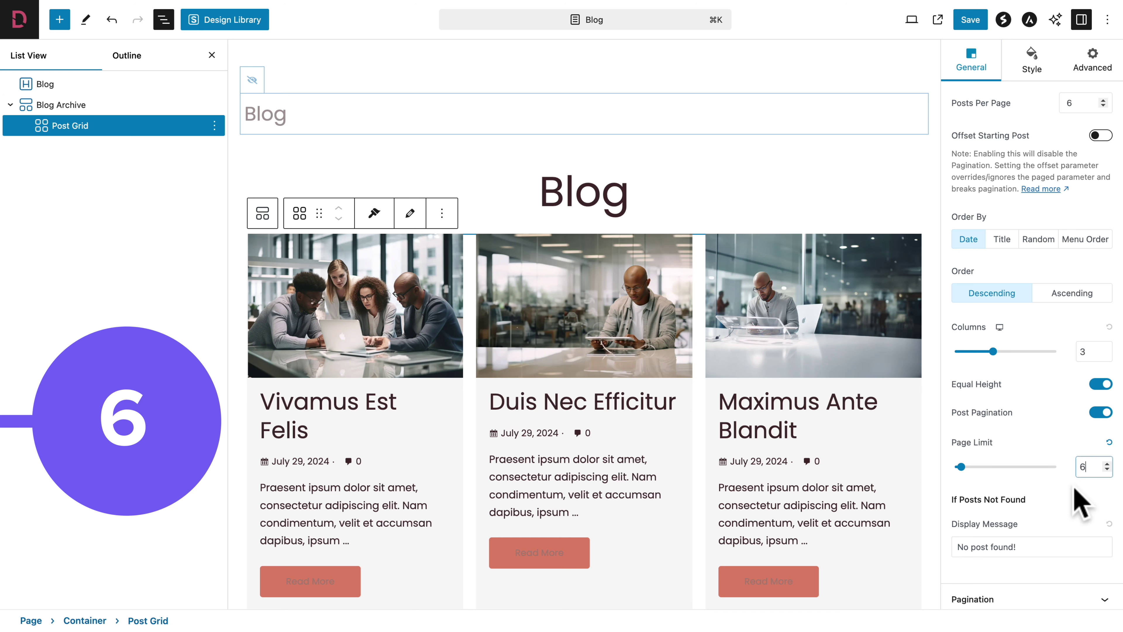
# Change the Post Grid's pagination layout to Border.
pyautogui.click(996, 599)
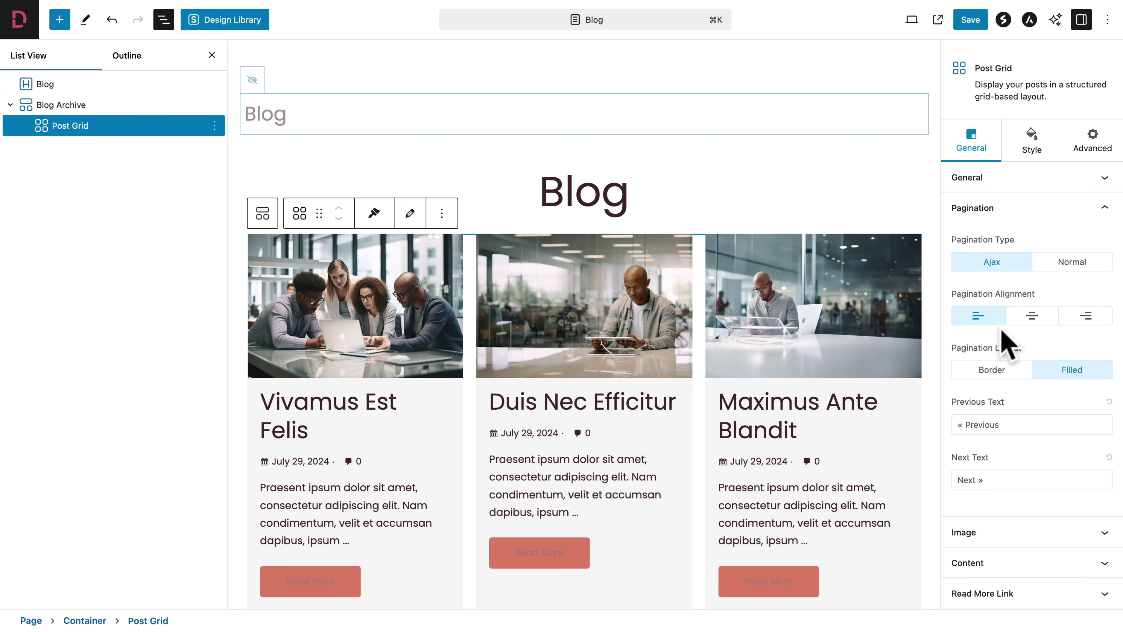
pyautogui.scroll(-10, 704, 447)
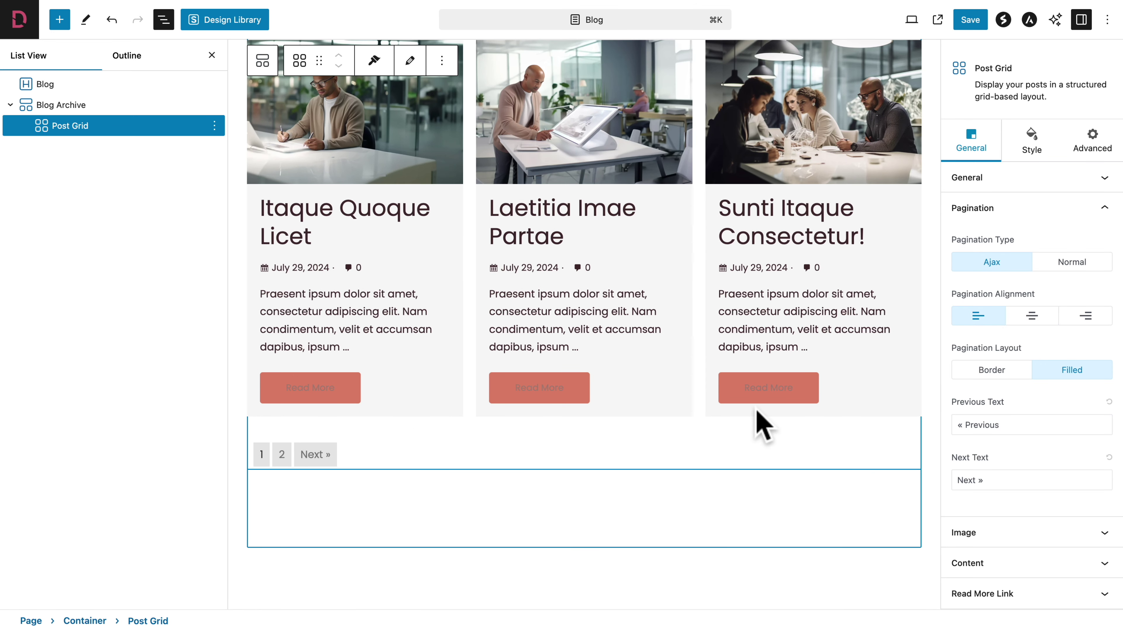
pyautogui.click(992, 370)
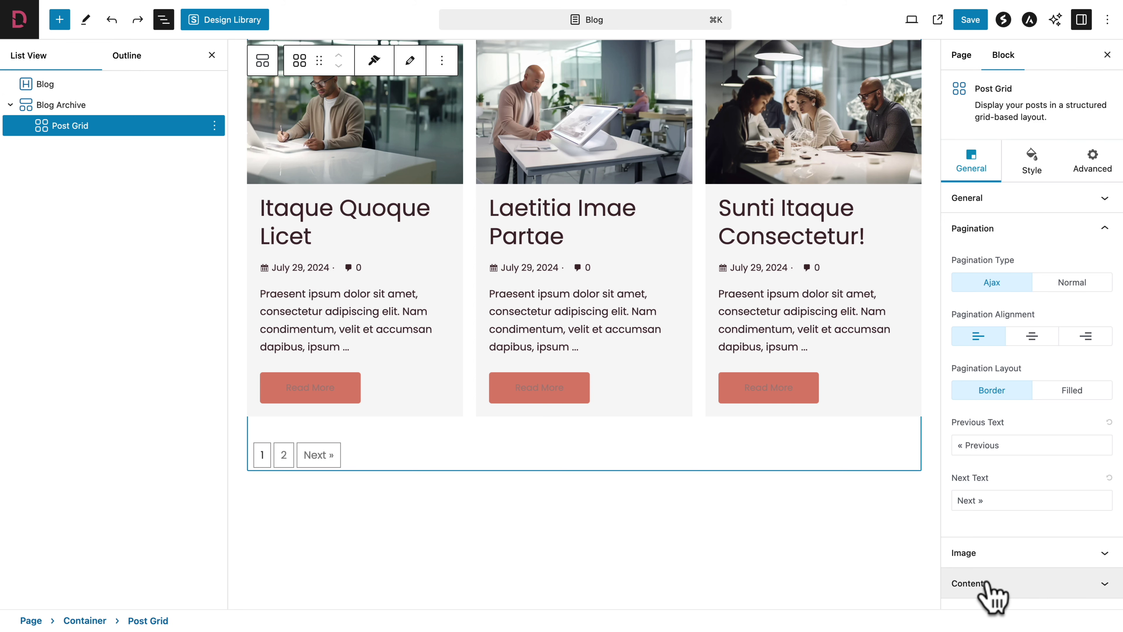
# Set the Post Grid titles to H2 and hide the date, comment, meta icon and excerpt.
pyautogui.click(985, 585)
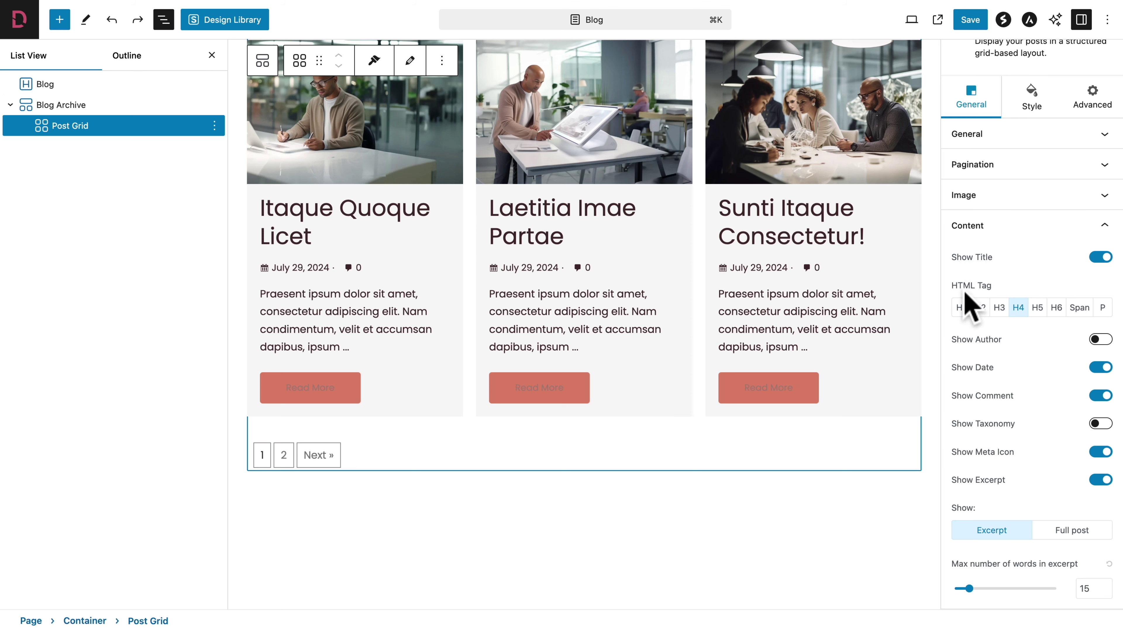
pyautogui.click(980, 307)
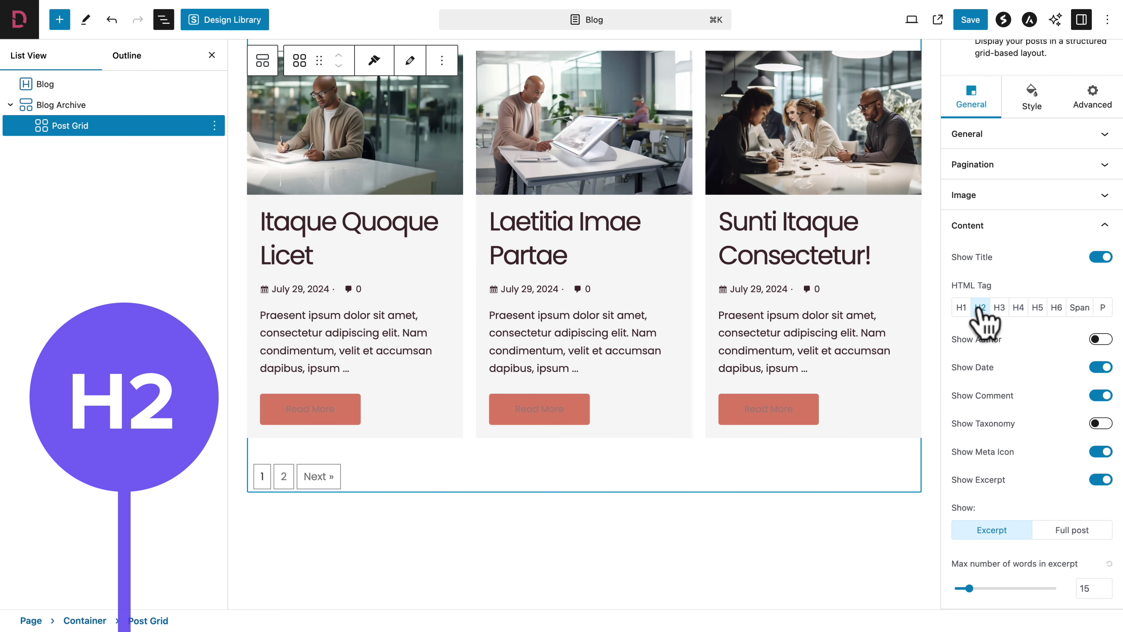
pyautogui.click(1100, 367)
pyautogui.click(1100, 395)
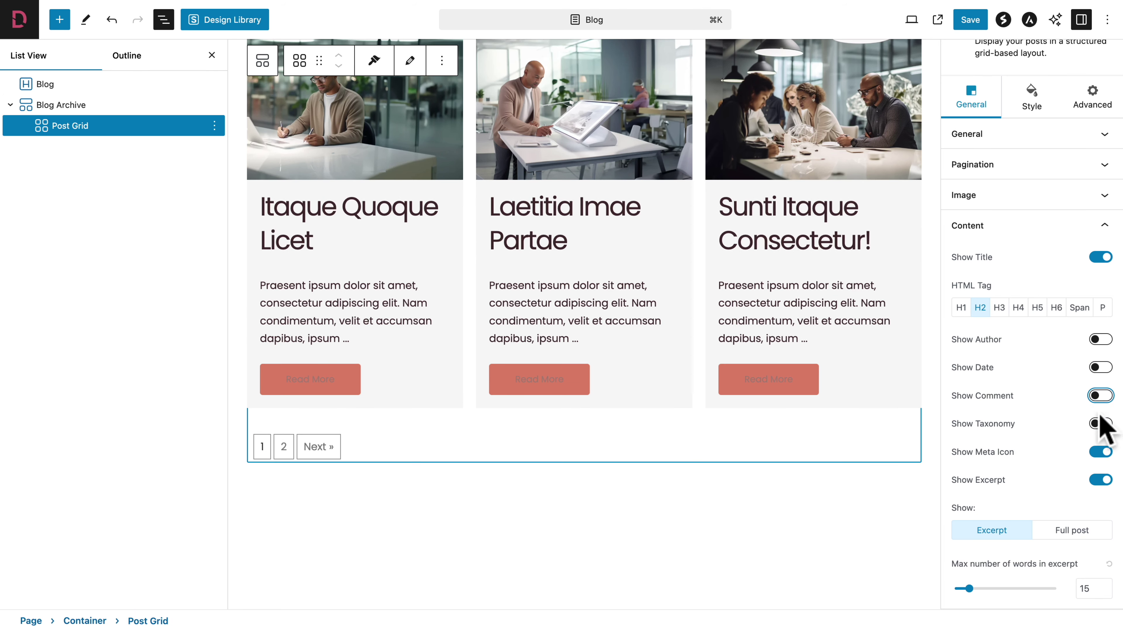
pyautogui.click(1101, 451)
pyautogui.click(1100, 480)
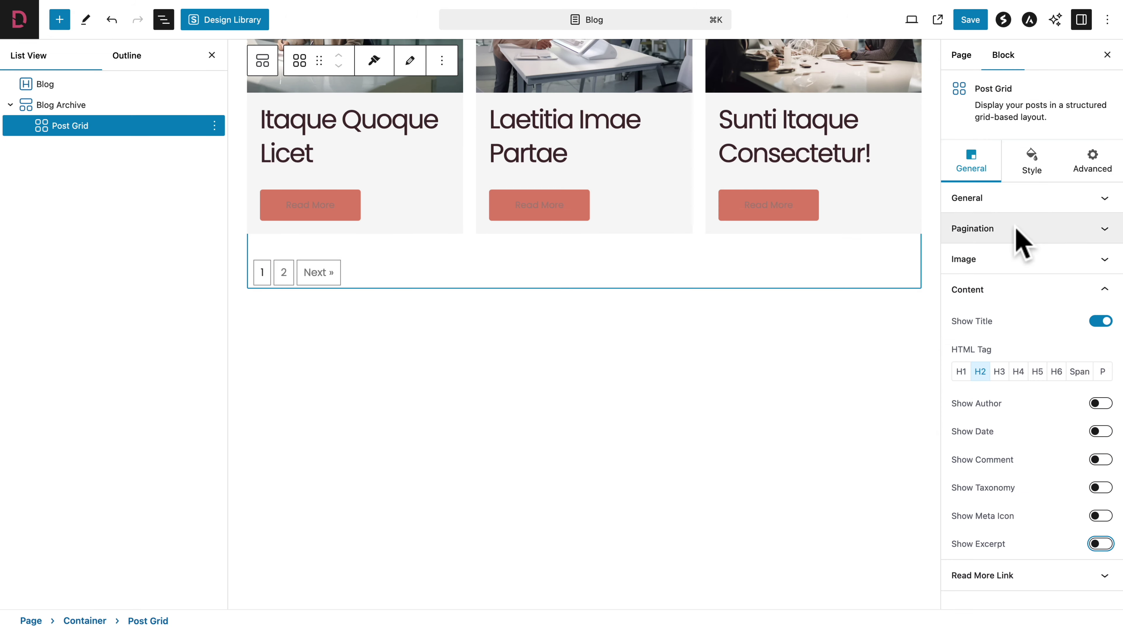
# Style the Post Grid titles with a 21 px font size, 0 letter spacing and 5 px bottom spacing.
pyautogui.click(1028, 172)
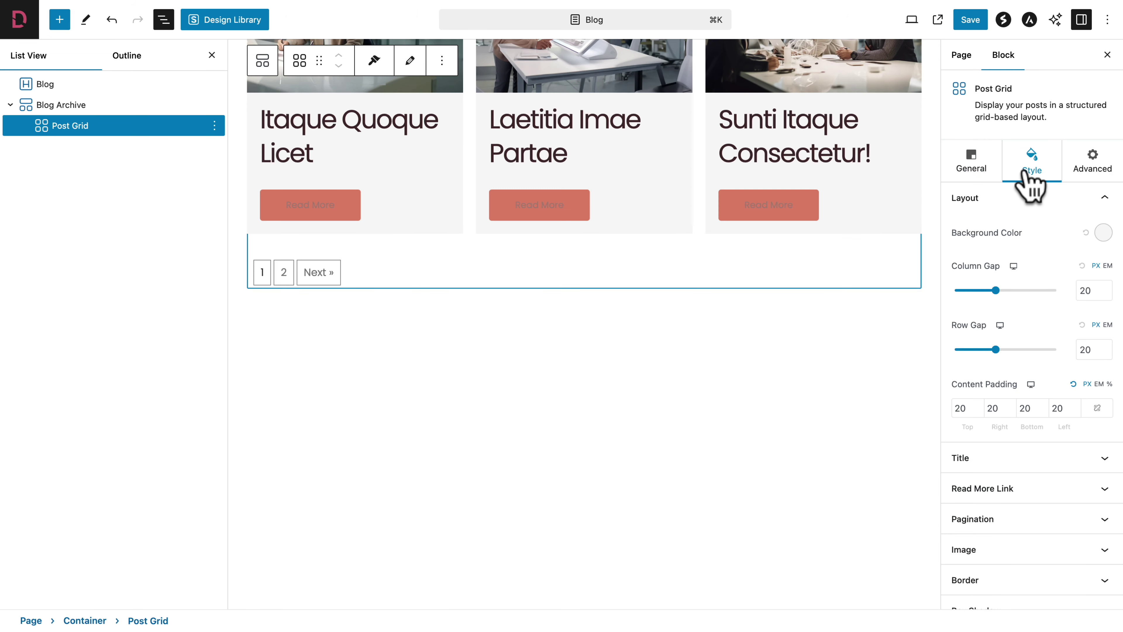
pyautogui.click(1015, 458)
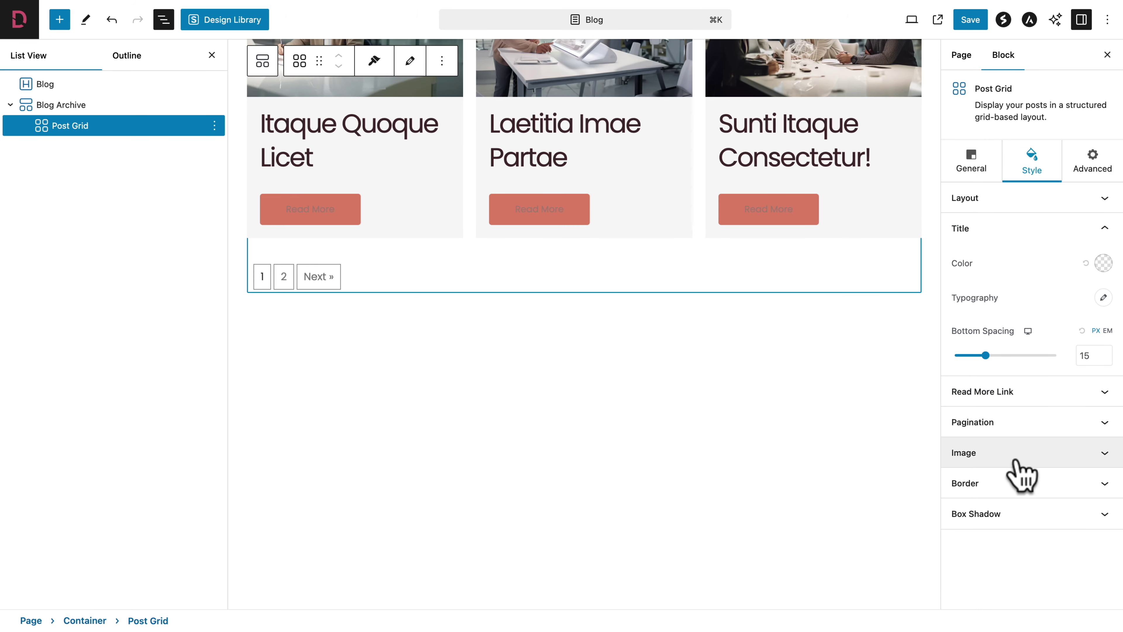
pyautogui.click(1104, 297)
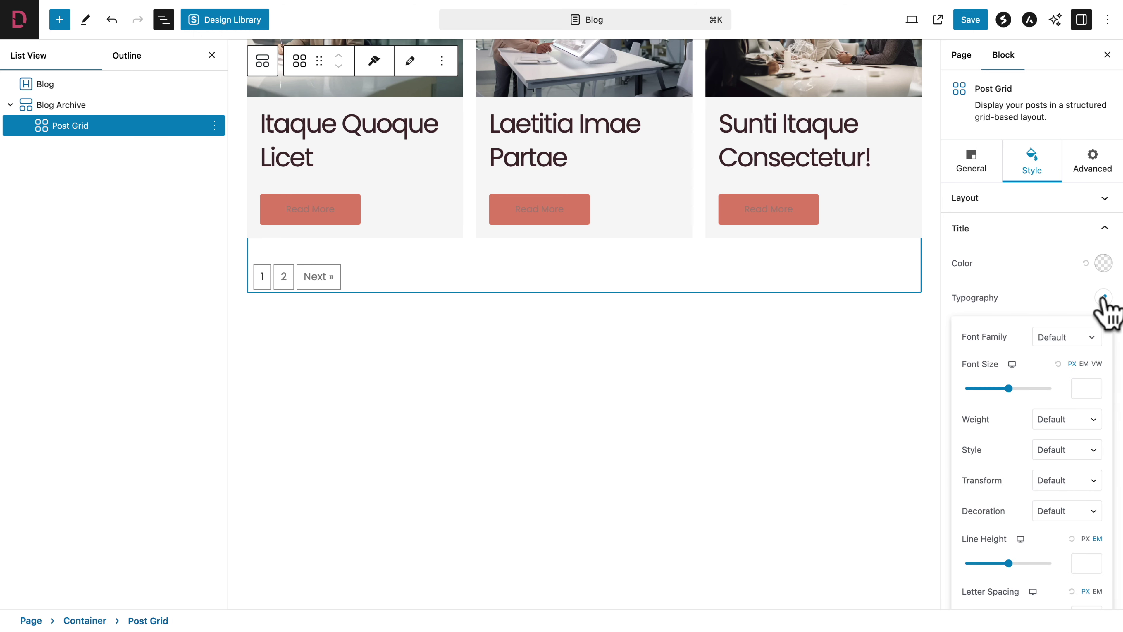
pyautogui.click(1082, 388)
pyautogui.write('21')
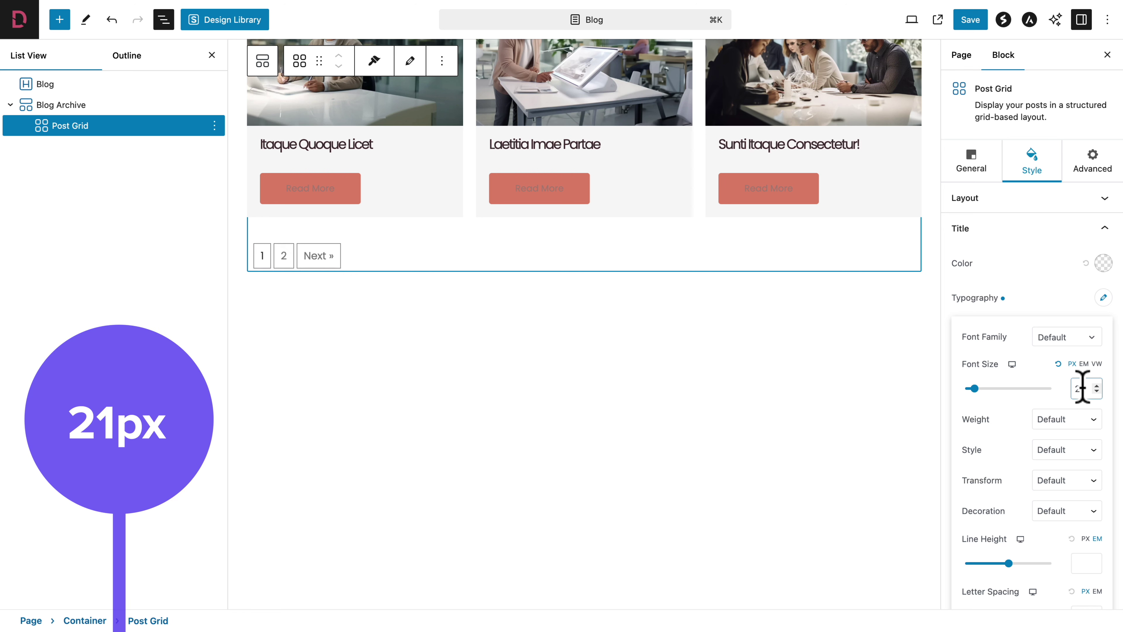
pyautogui.scroll(-3, 1062, 456)
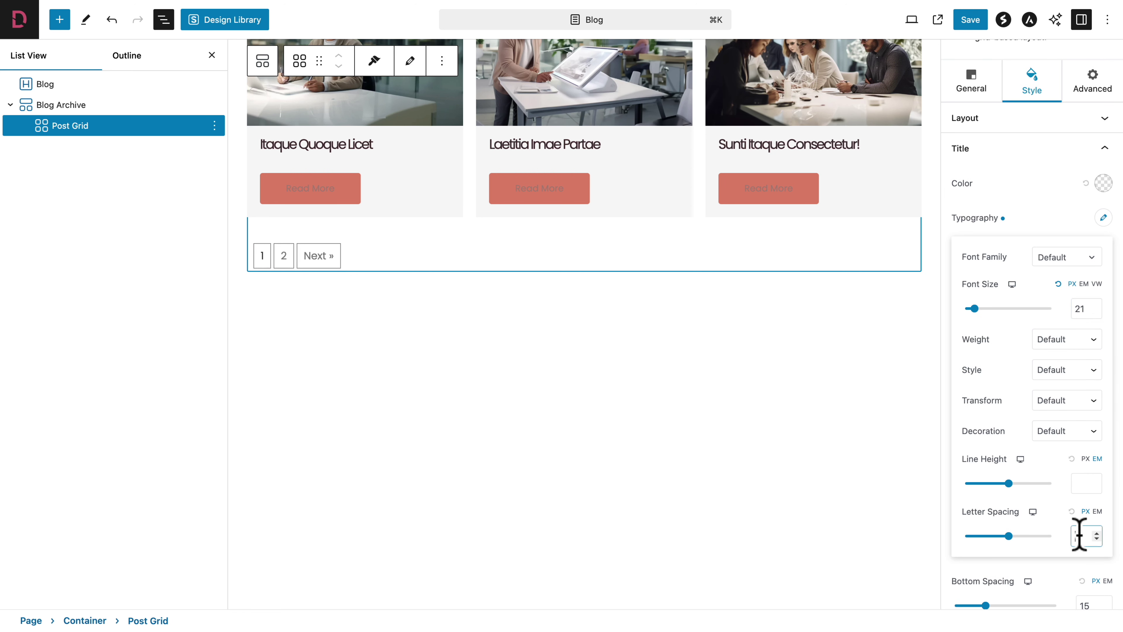
pyautogui.write('0')
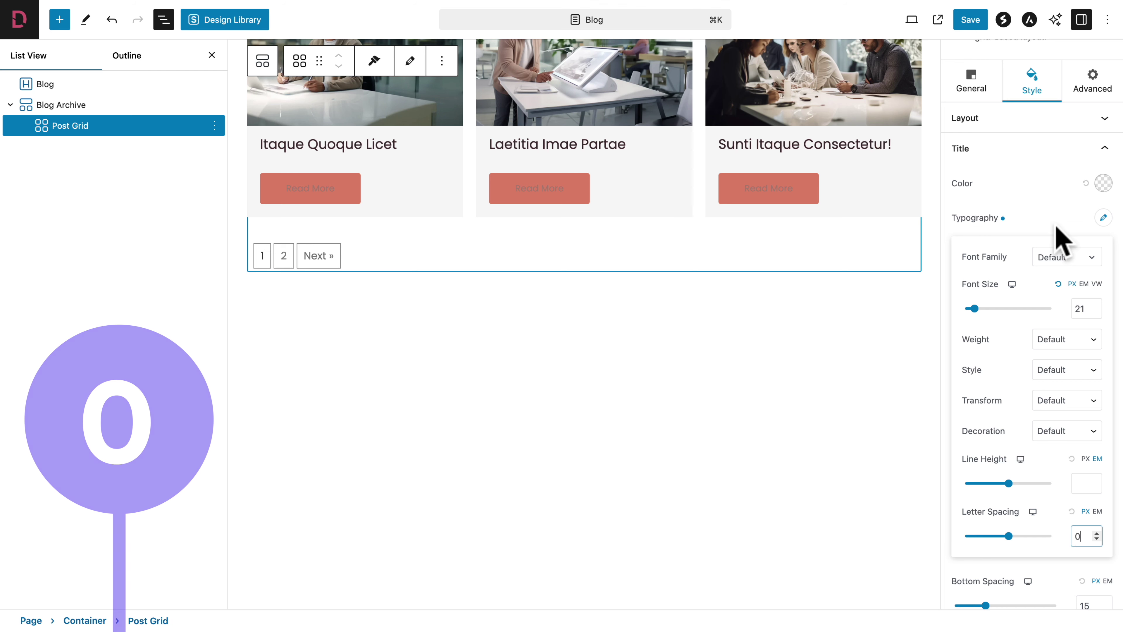
pyautogui.click(1061, 232)
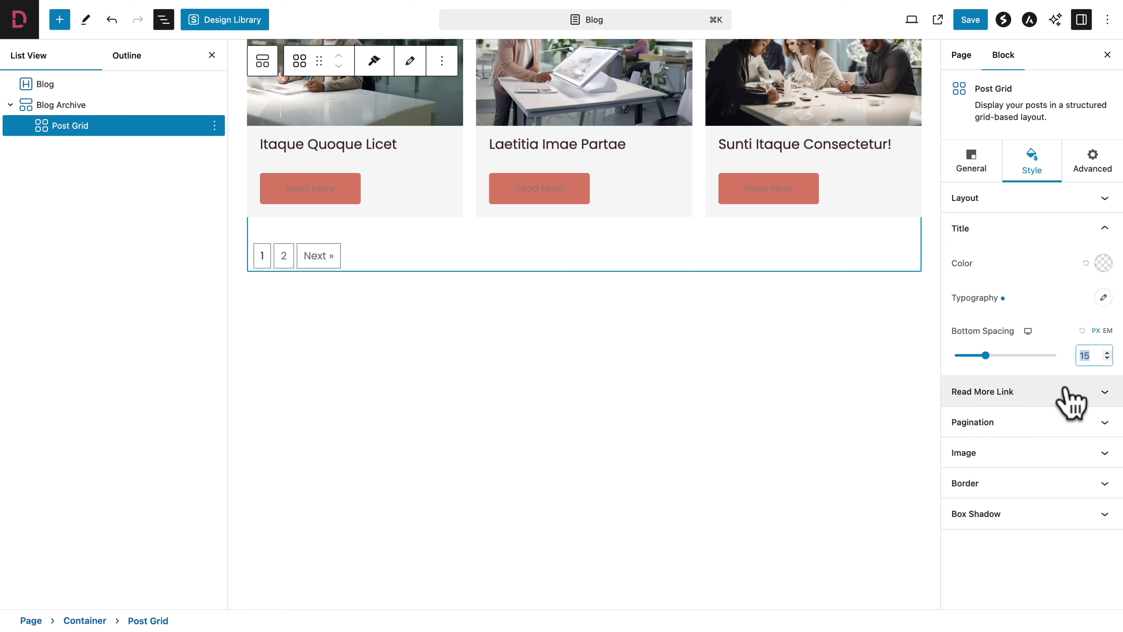
pyautogui.write('5')
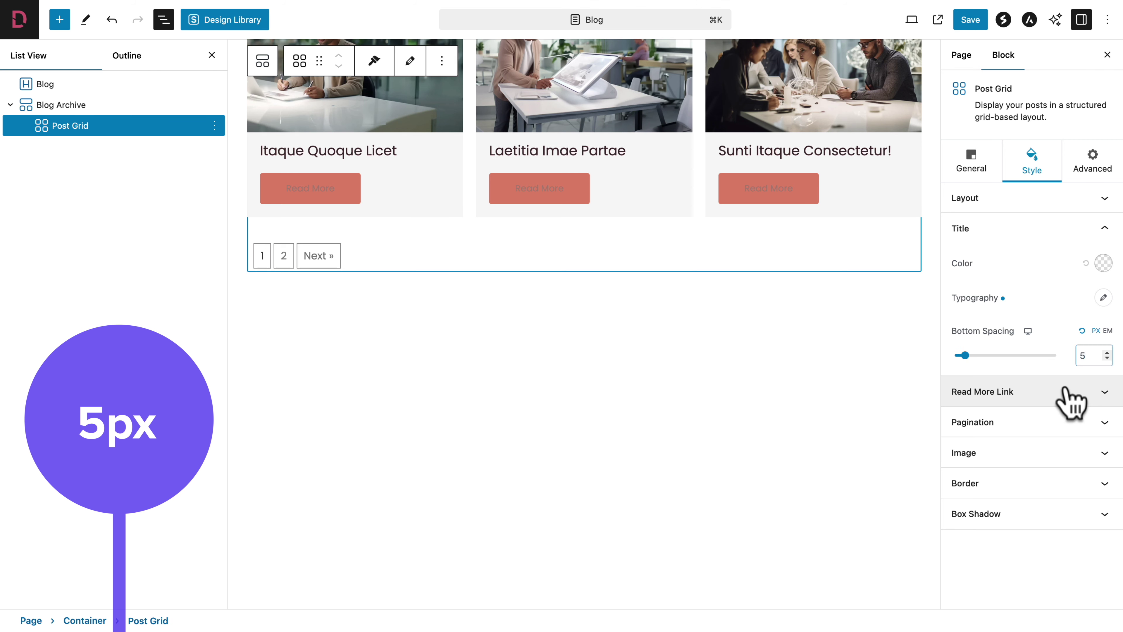
# Set the Read More link's text color to white (FFFFFF) and its hover text color to a light palette color.
pyautogui.click(1024, 398)
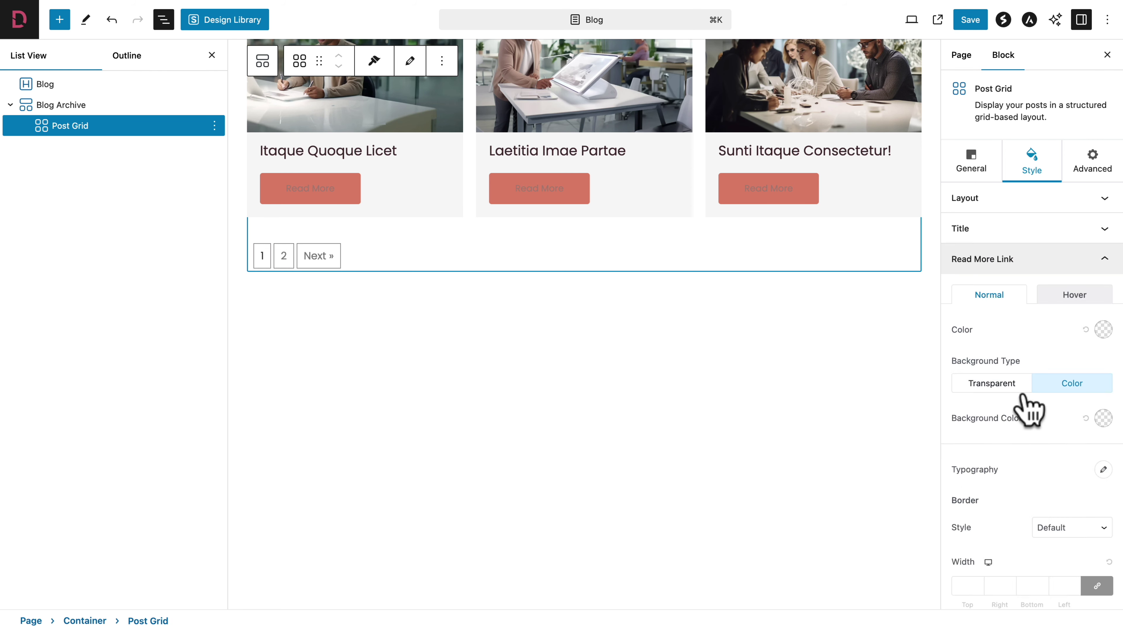
pyautogui.scroll(-3, 1025, 405)
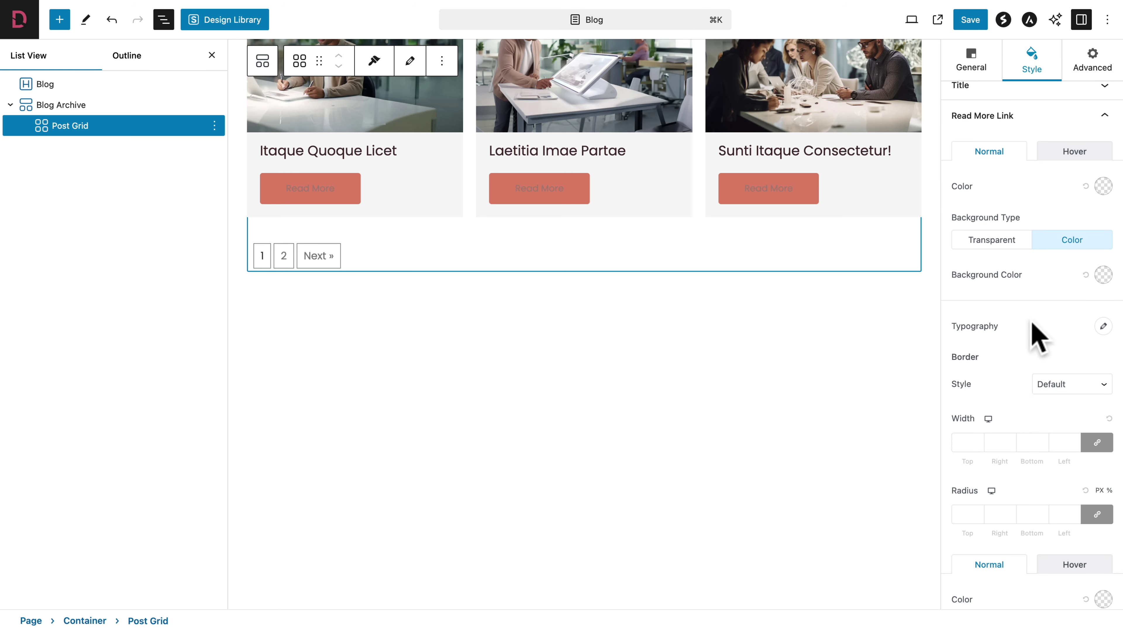
pyautogui.click(1103, 186)
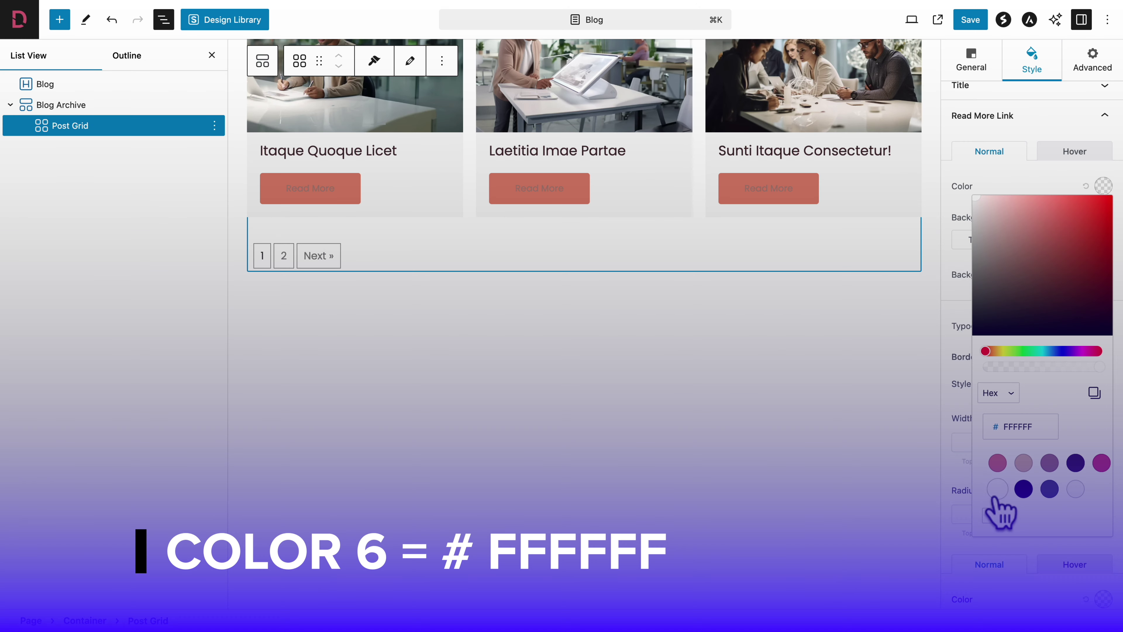
pyautogui.click(997, 489)
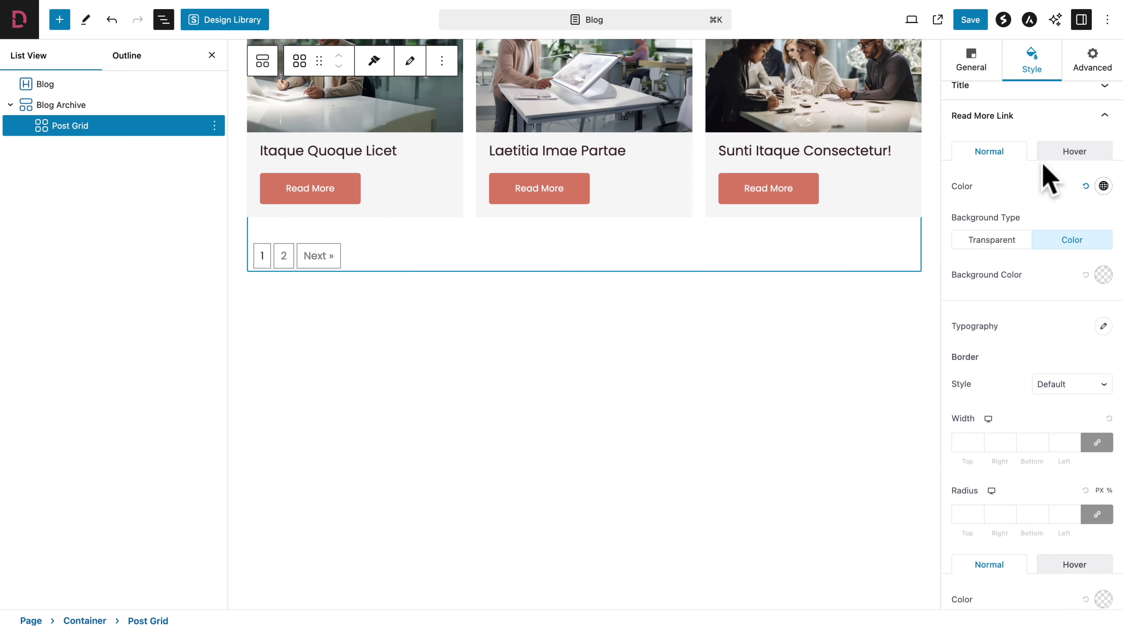
pyautogui.click(1068, 153)
pyautogui.click(1103, 186)
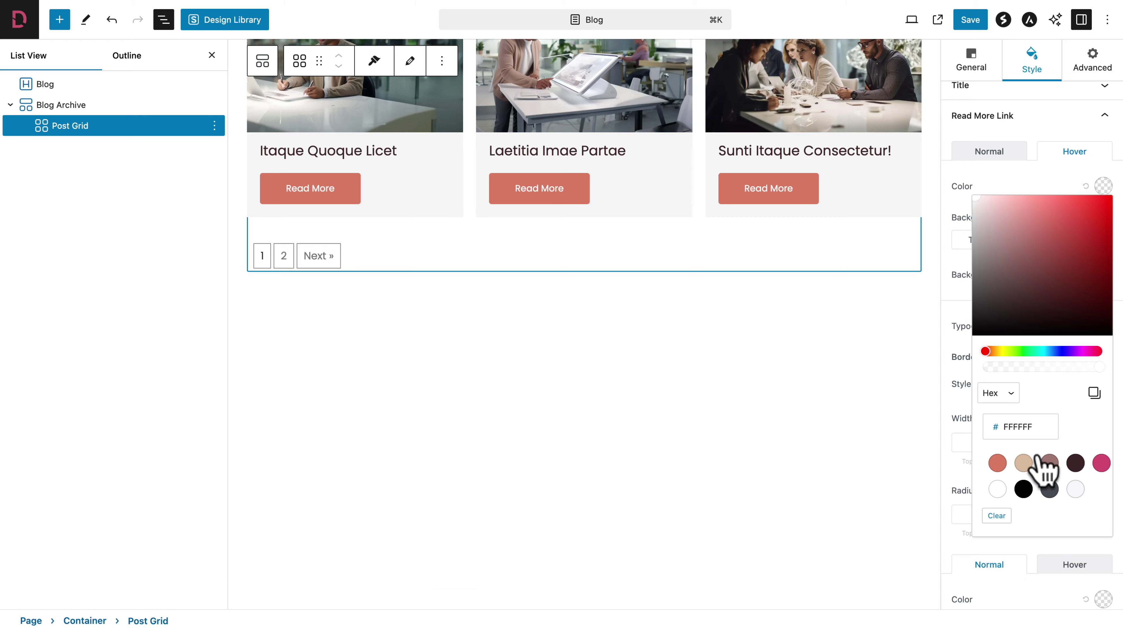
pyautogui.click(1076, 483)
pyautogui.click(1016, 185)
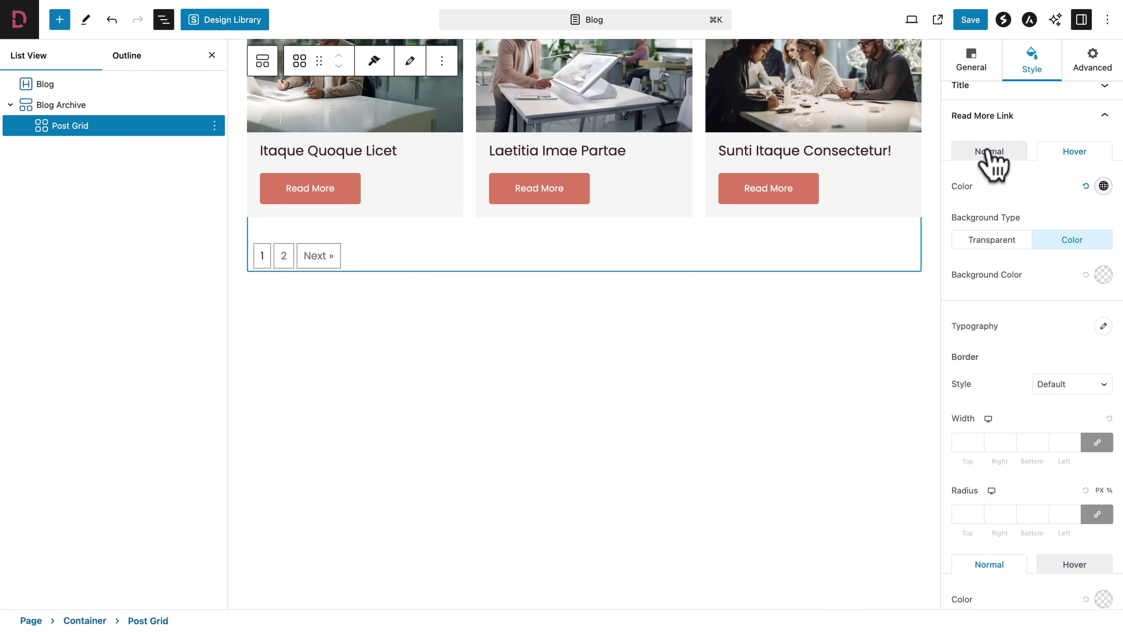
# Set the Read More link's background color to D34F73 and its hover background to the dark plum palette color.
pyautogui.click(989, 153)
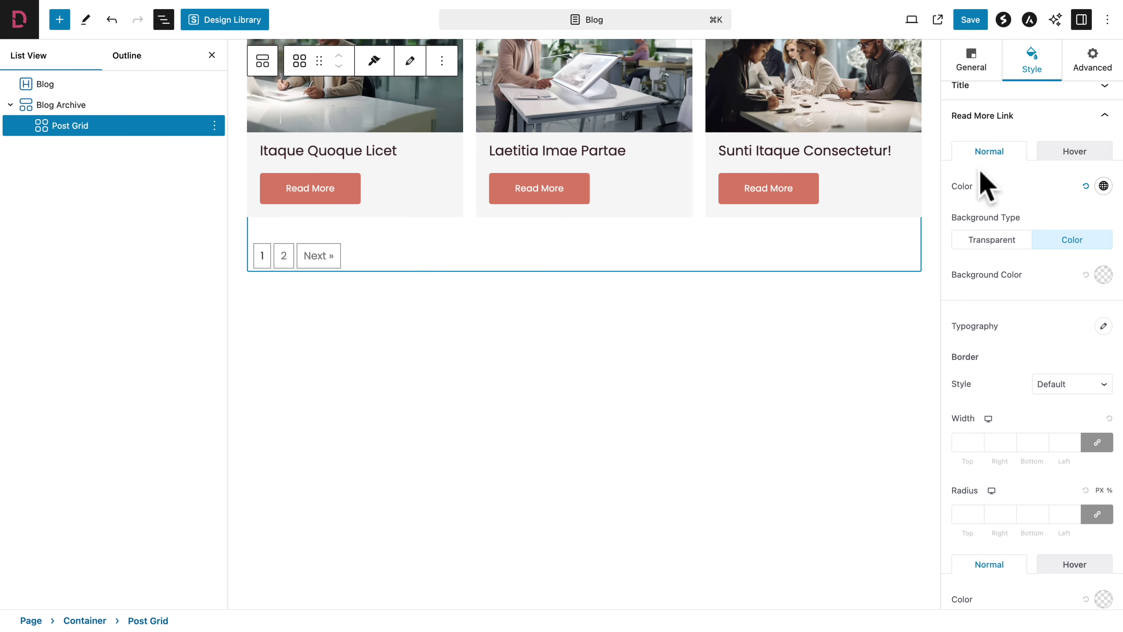
pyautogui.click(1103, 275)
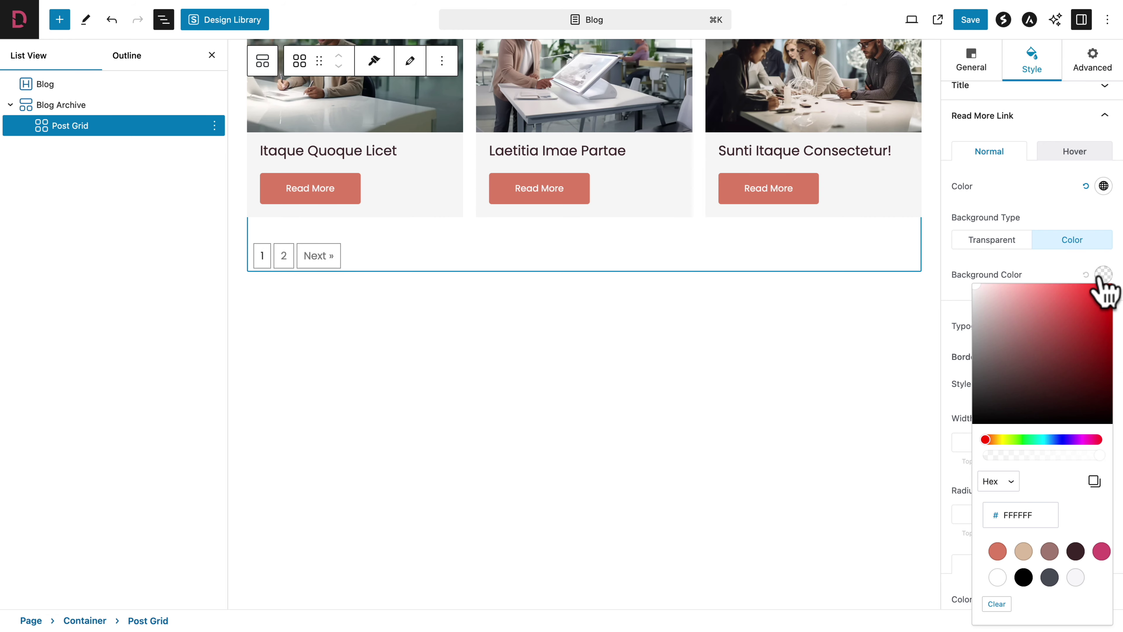
pyautogui.click(1100, 550)
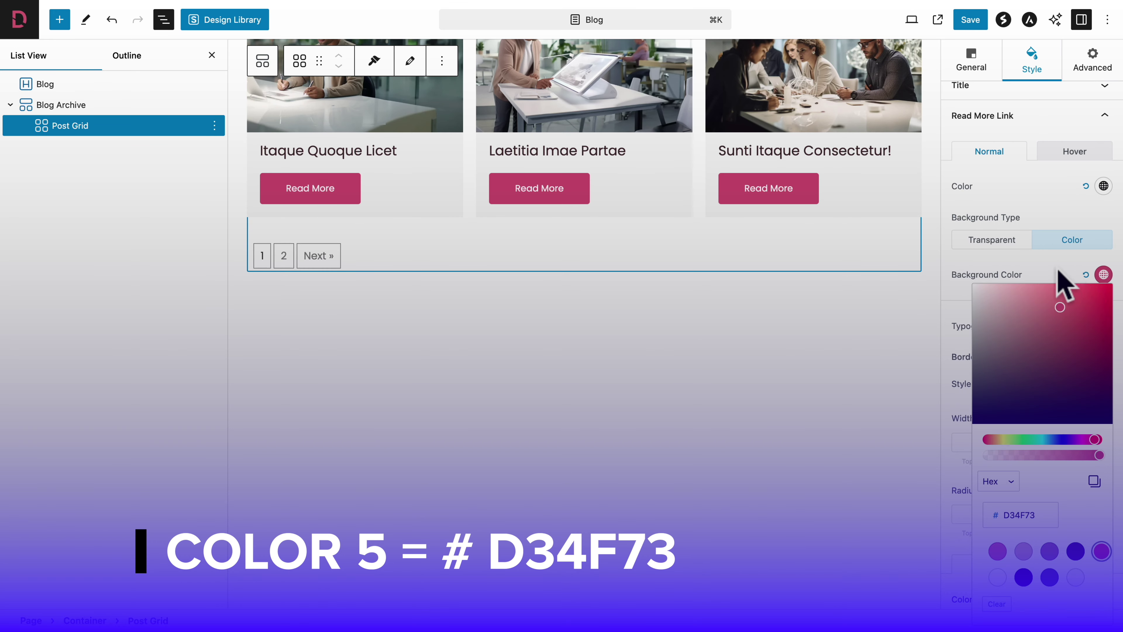
pyautogui.click(1070, 152)
pyautogui.click(1103, 274)
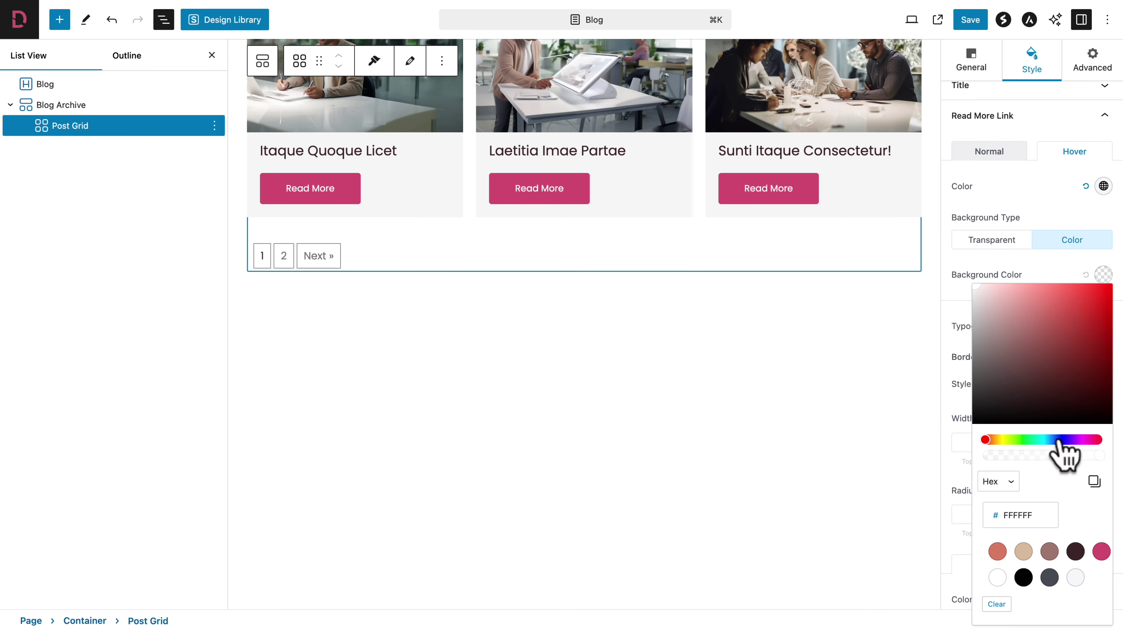
pyautogui.click(1076, 551)
# Round the Read More link's border with a radius of 30 on all corners.
pyautogui.scroll(-5, 1028, 313)
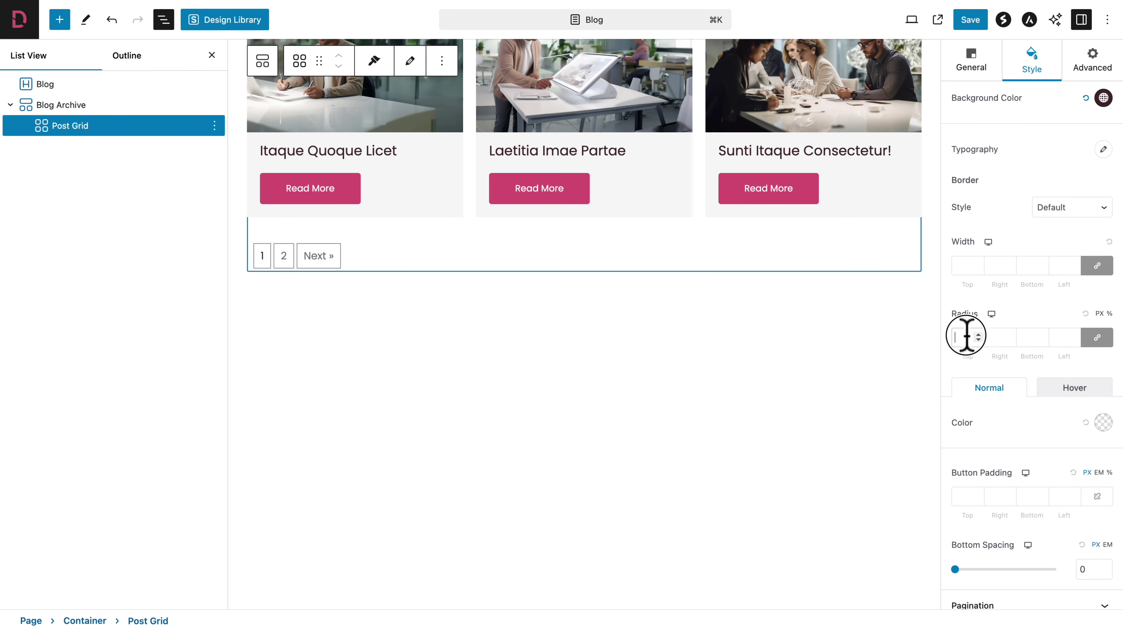
pyautogui.click(966, 336)
pyautogui.write('30')
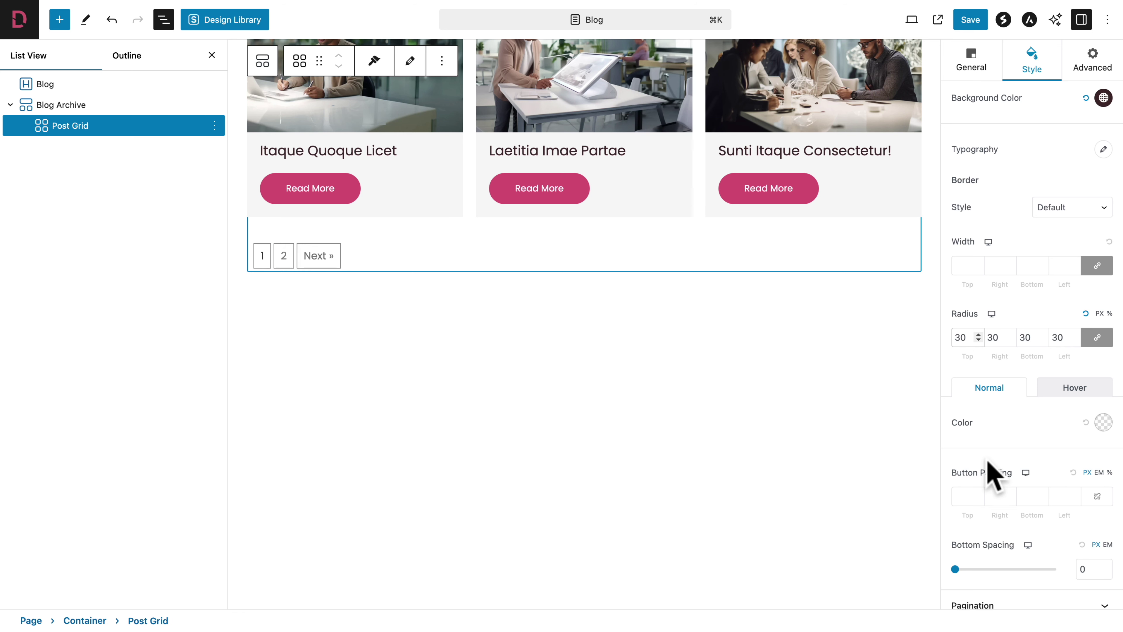
# Unlink the Read More button padding and set it to 10 top, 20 right, 10 bottom and 20 left.
pyautogui.click(1097, 498)
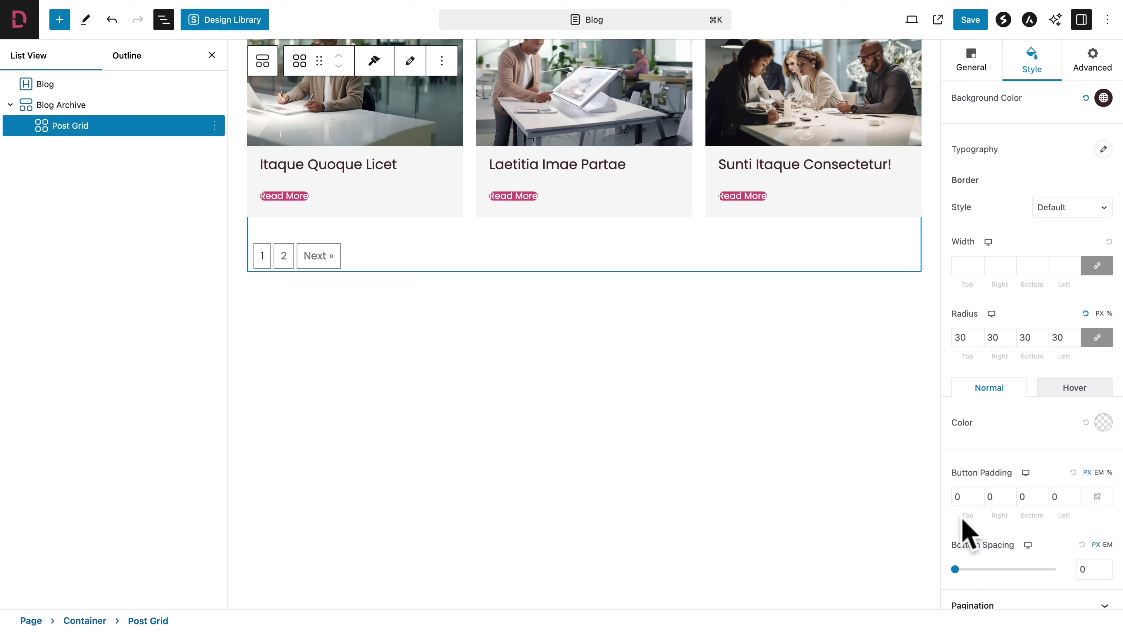
pyautogui.write('10')
pyautogui.press('Tab')
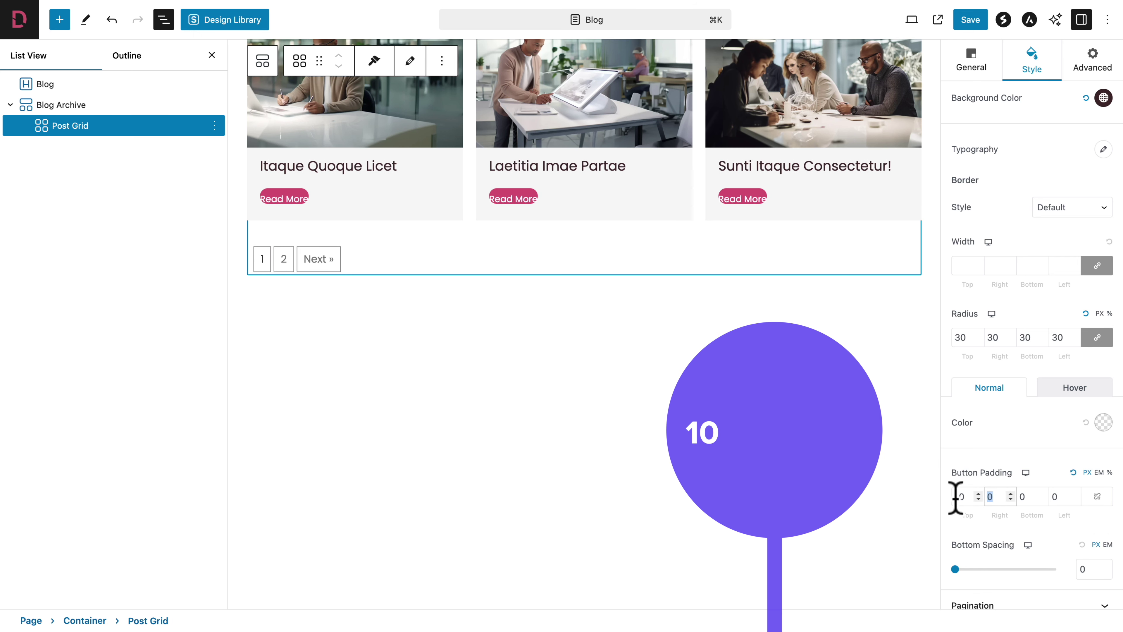
pyautogui.write('1')
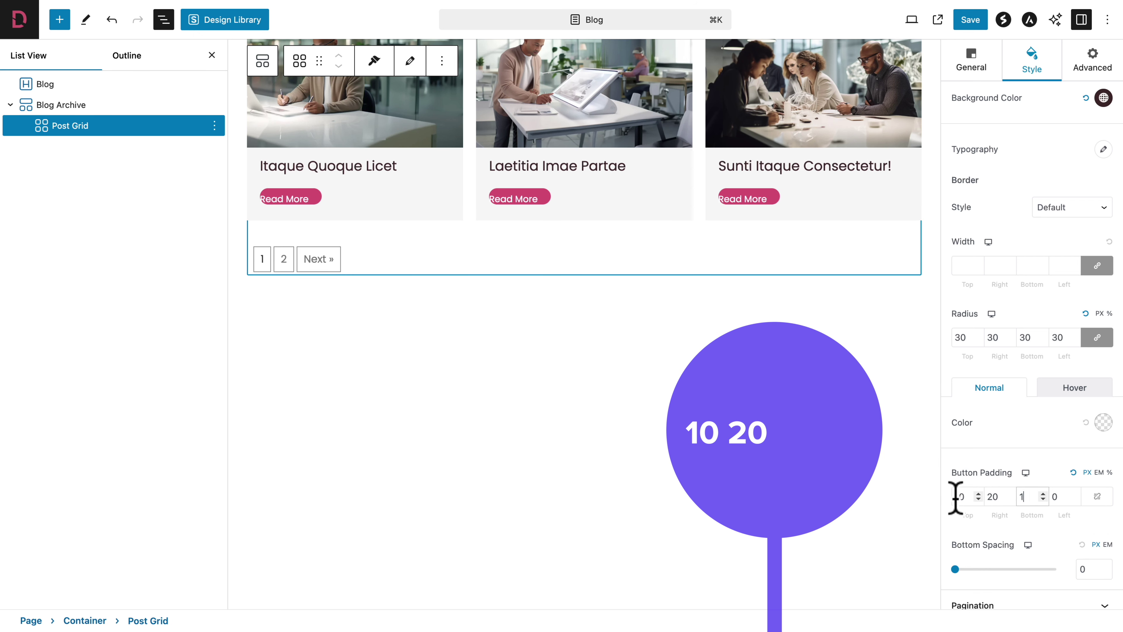
pyautogui.write('020')
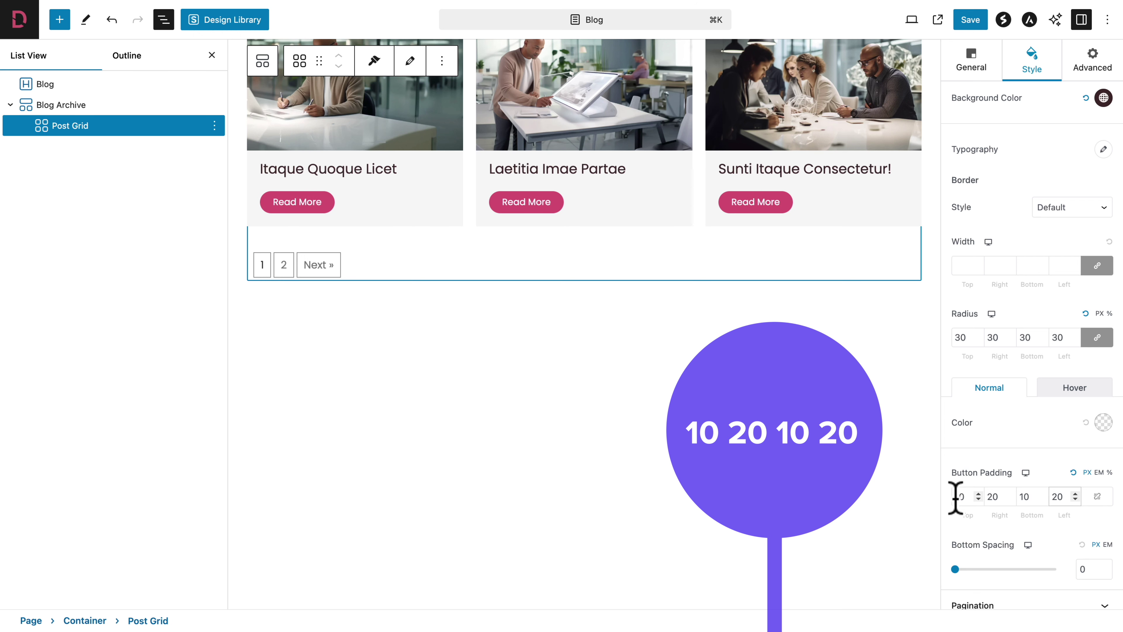
# Save the Blog page and review its post grid and pagination on the live site.
pyautogui.click(969, 22)
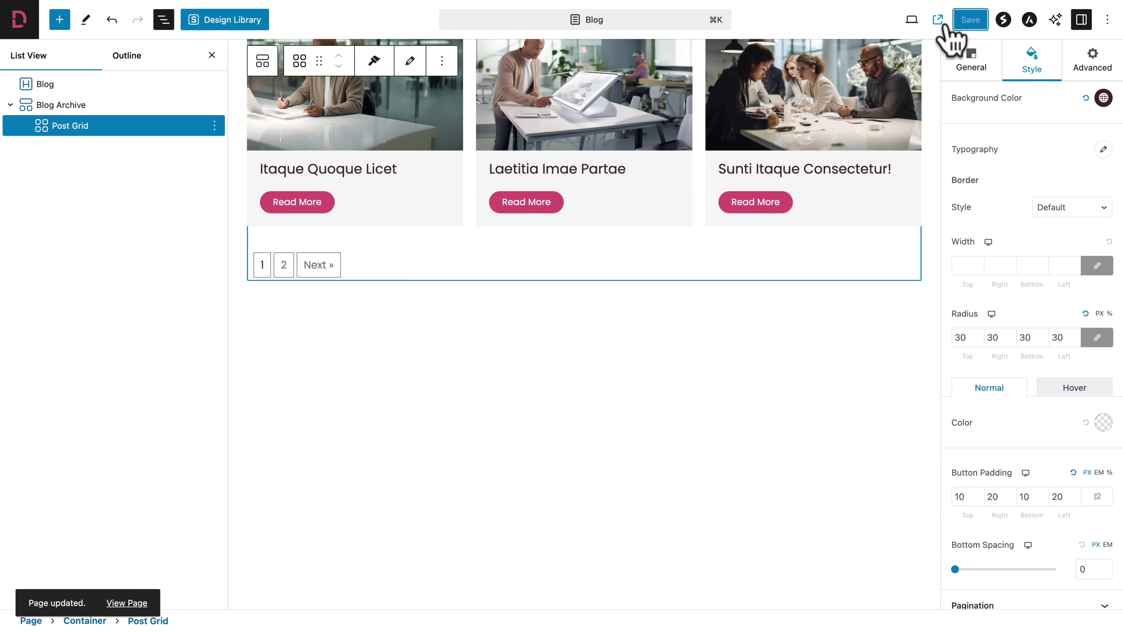
pyautogui.click(938, 21)
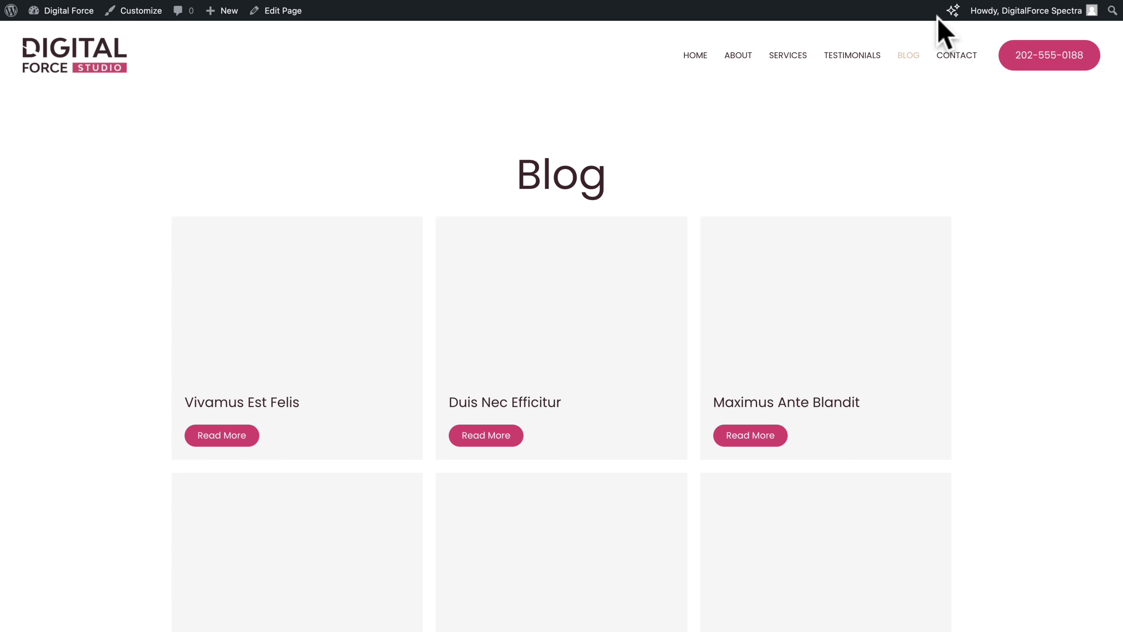
pyautogui.scroll(-7, 522, 276)
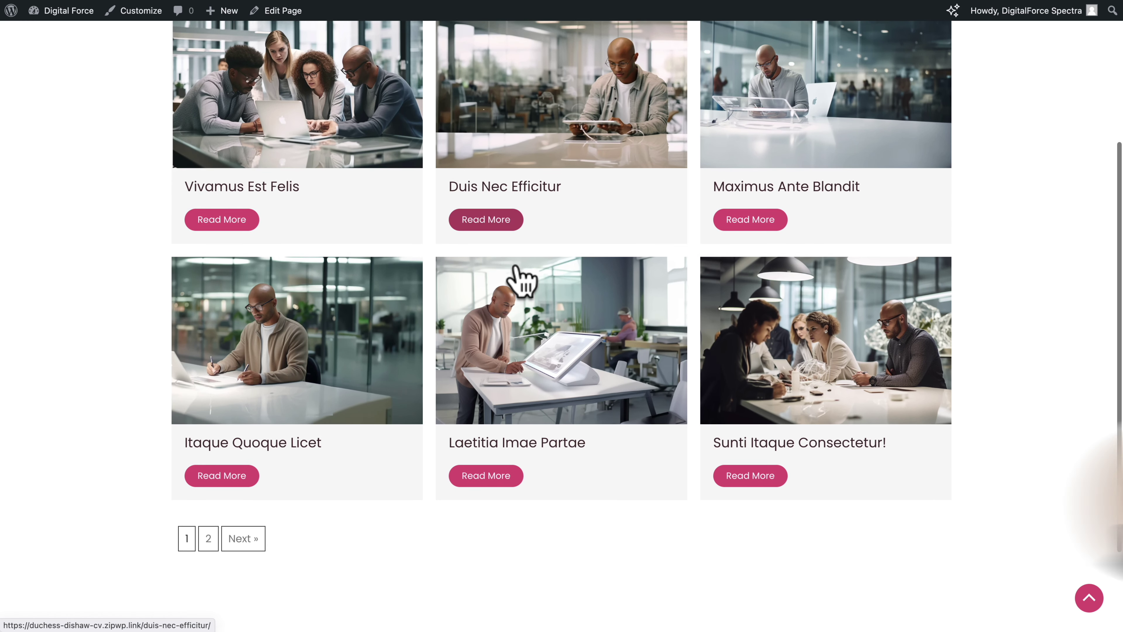
pyautogui.scroll(7, 518, 266)
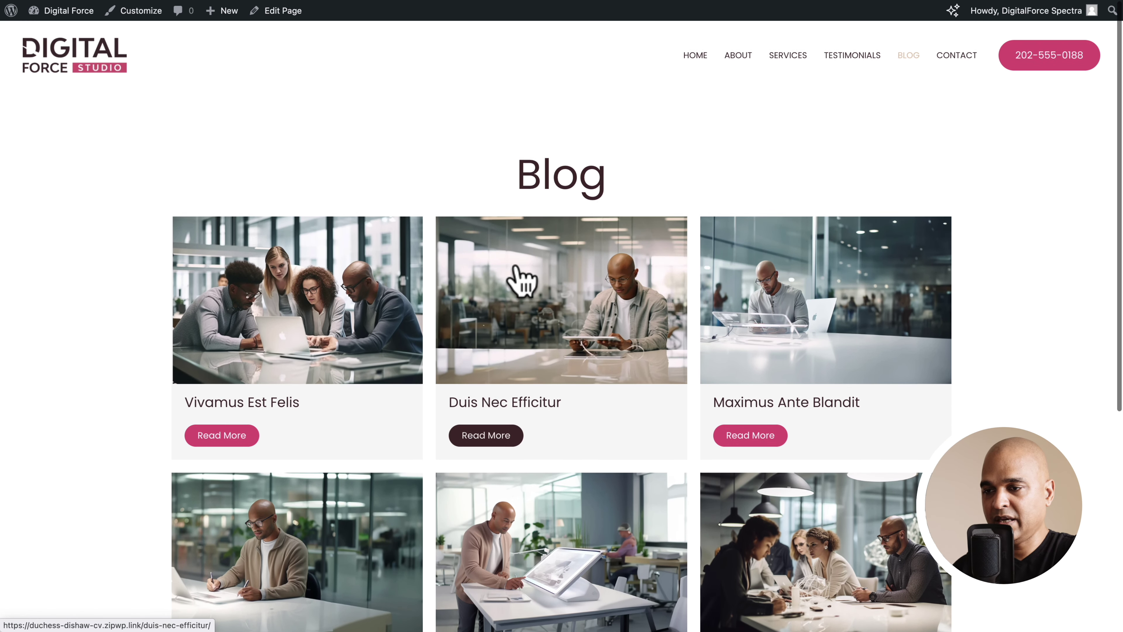
# Look through the Vivamus Est Felis post and the Spectra pricing plans.
pyautogui.click(302, 310)
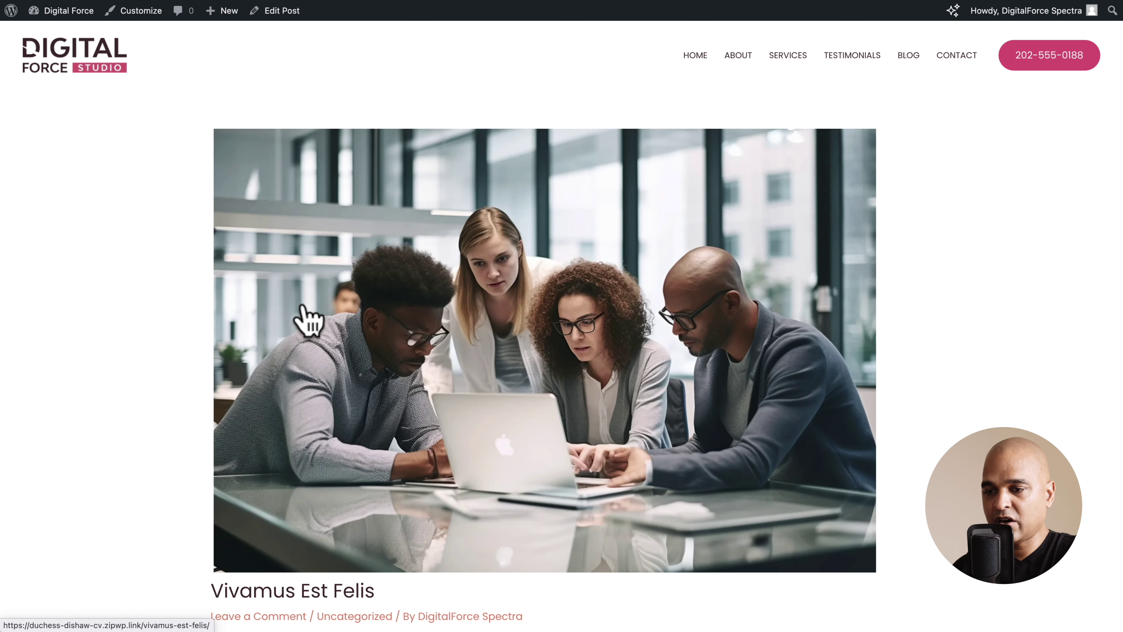
pyautogui.scroll(-12, 208, 425)
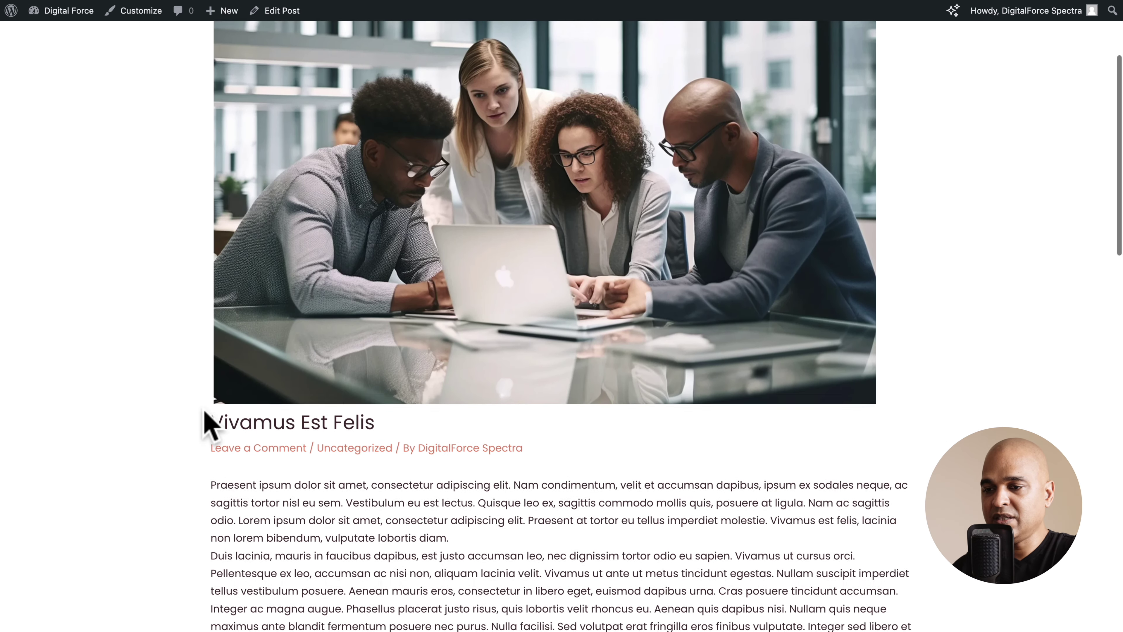
pyautogui.scroll(-6, 208, 424)
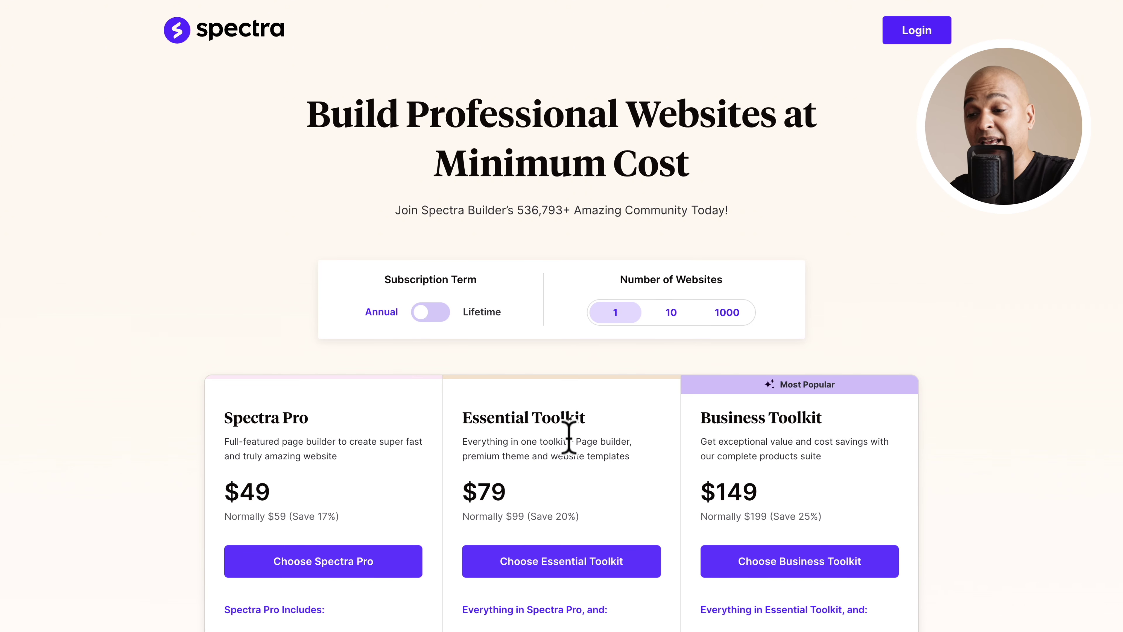
pyautogui.scroll(-4, 568, 435)
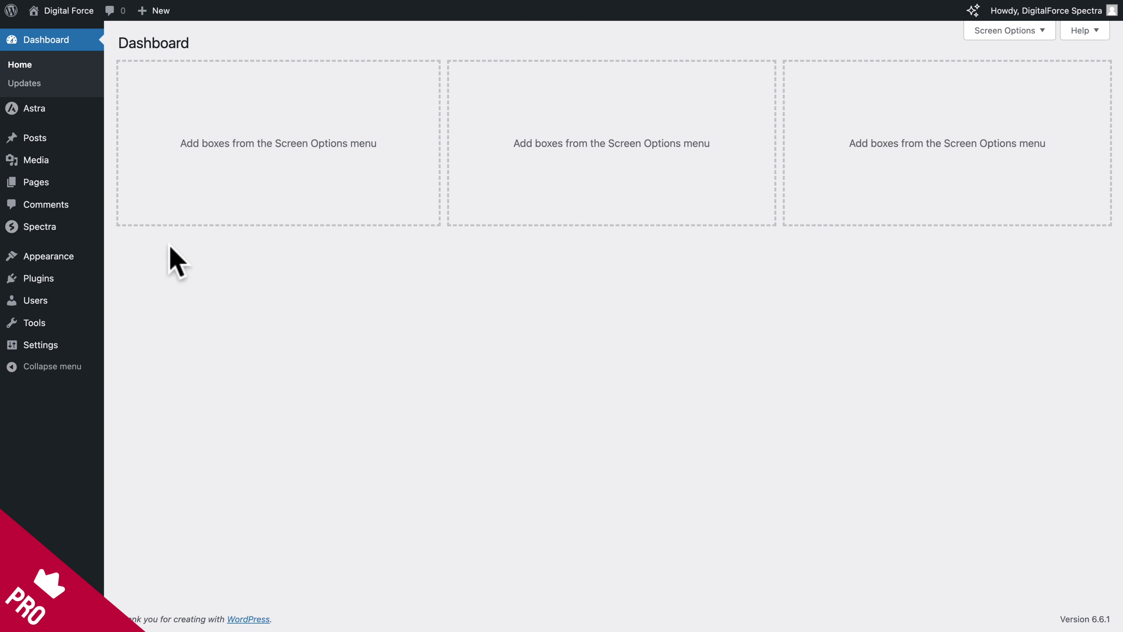
# Install the Astra Pro add-on by uploading the plugin file astra-addon-plugin-4.7.0.zip.
pyautogui.moveTo(57, 288)
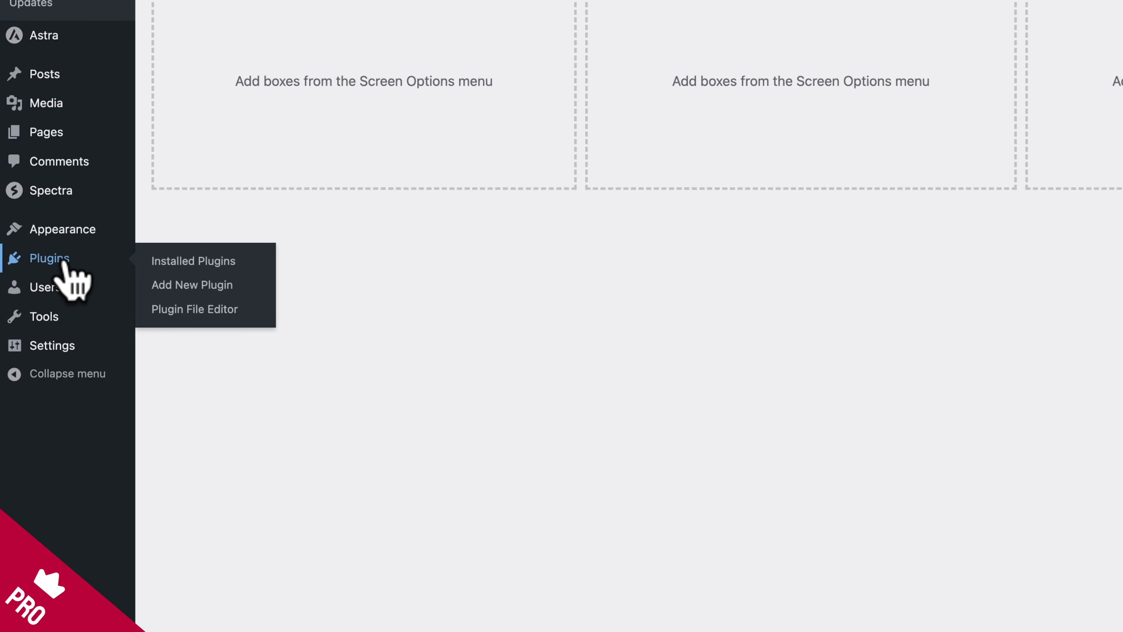
pyautogui.click(194, 279)
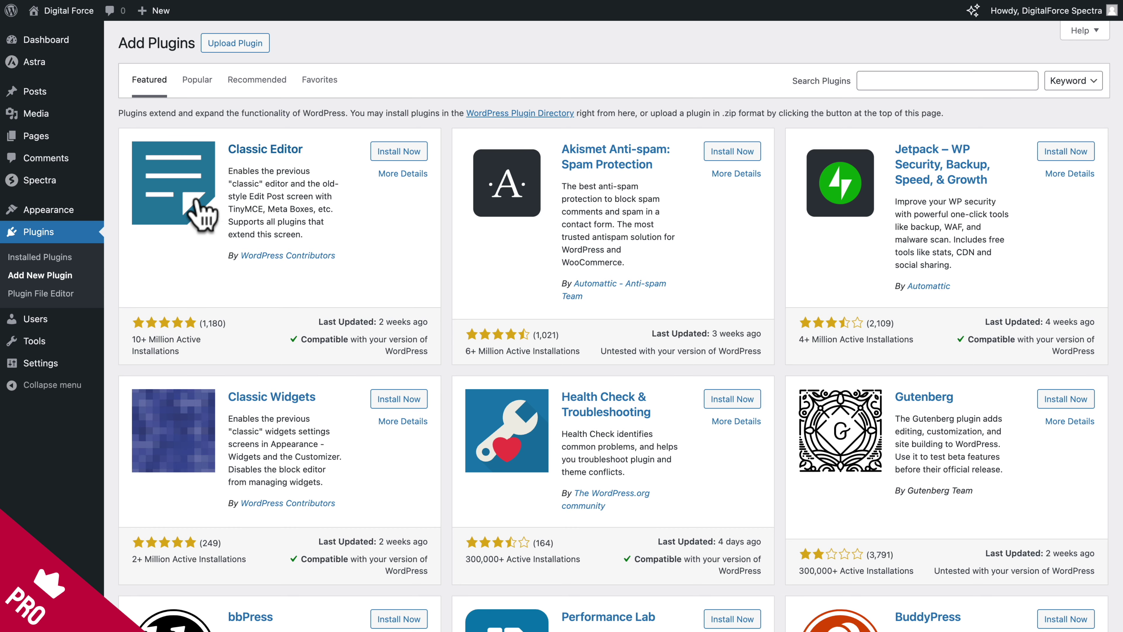
pyautogui.click(252, 48)
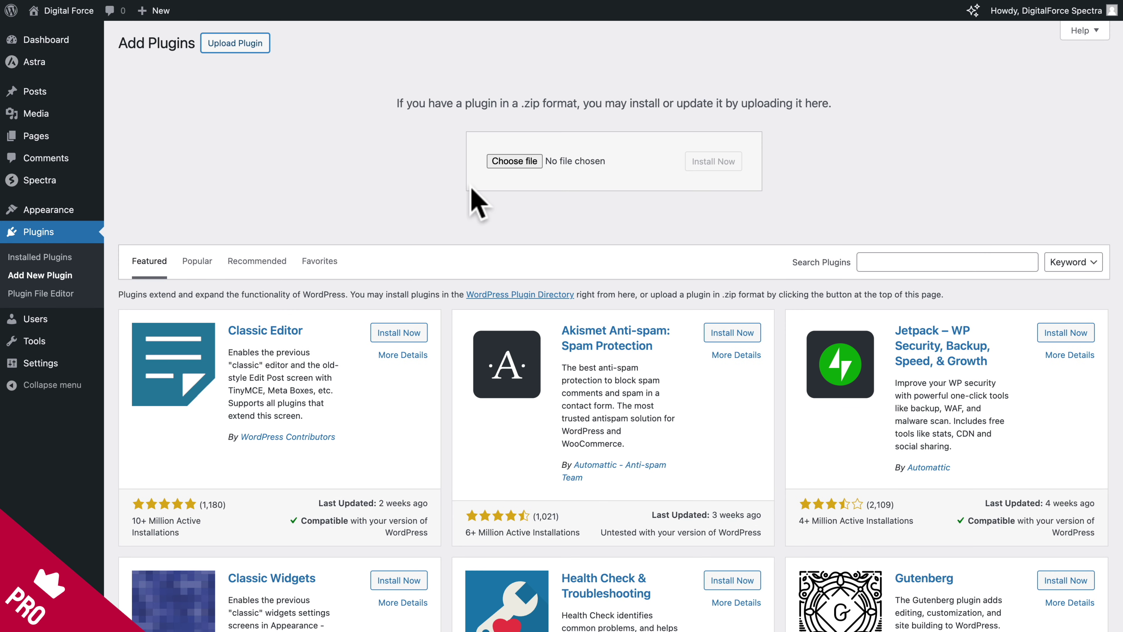
pyautogui.click(509, 166)
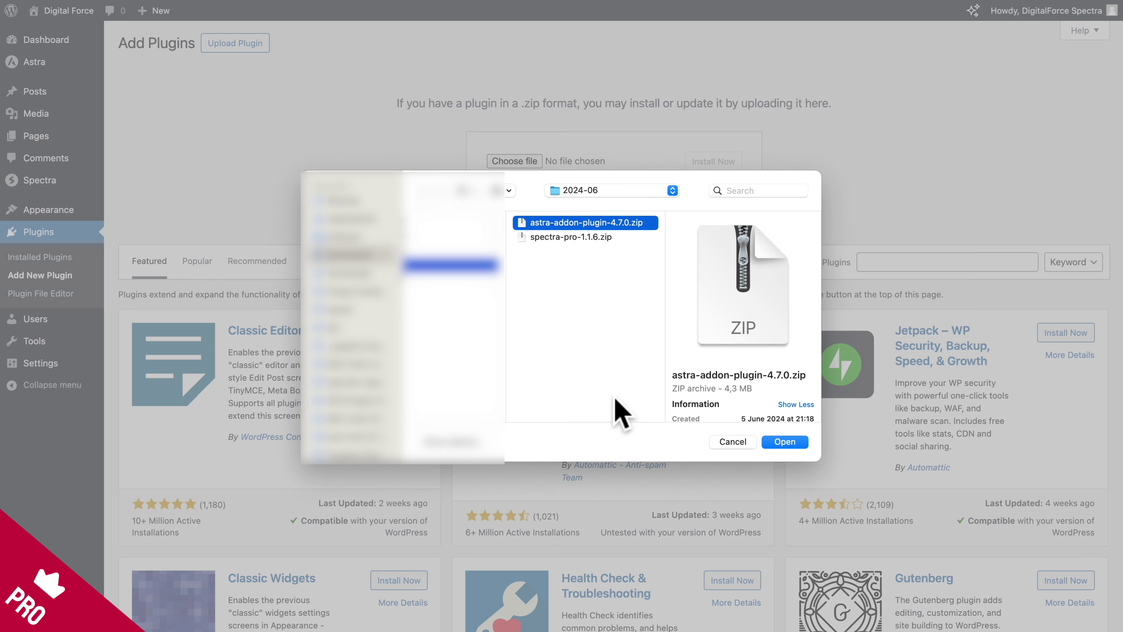
pyautogui.press('Return')
pyautogui.click(703, 161)
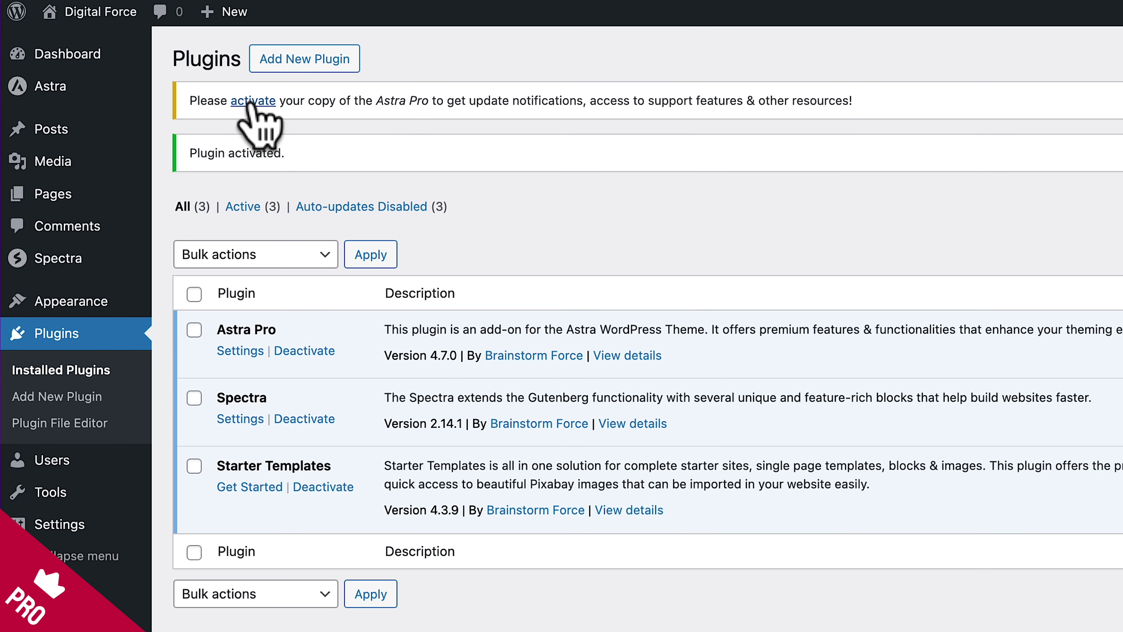
# Enter the Astra Pro license key in Astra's settings and activate the license.
pyautogui.click(250, 101)
pyautogui.hotkey('ctrl', 'v')
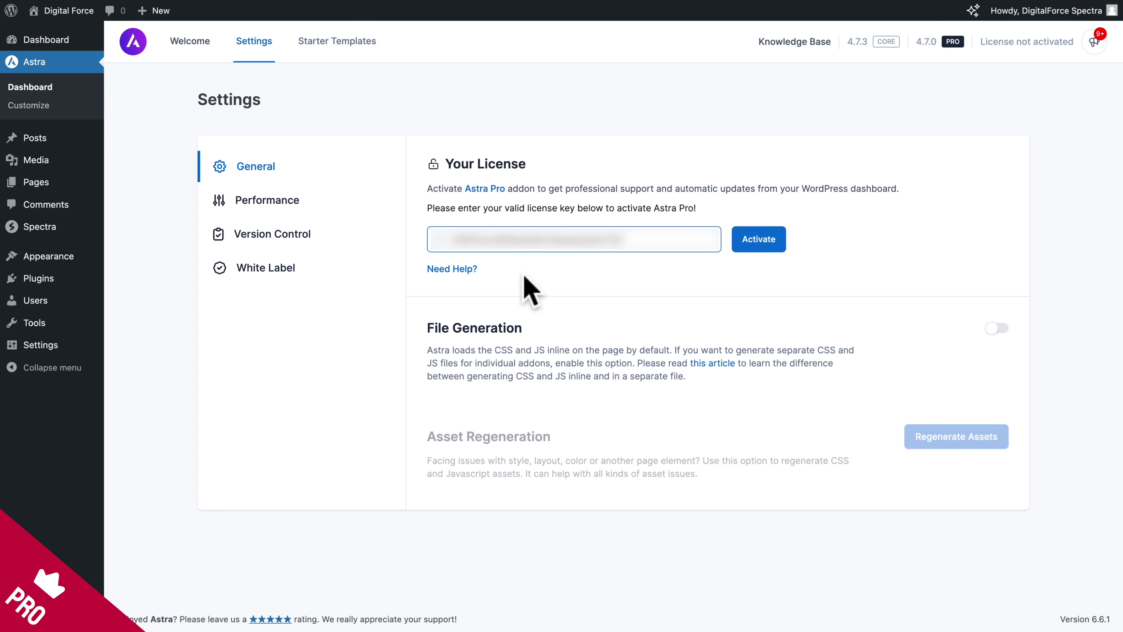
pyautogui.click(758, 241)
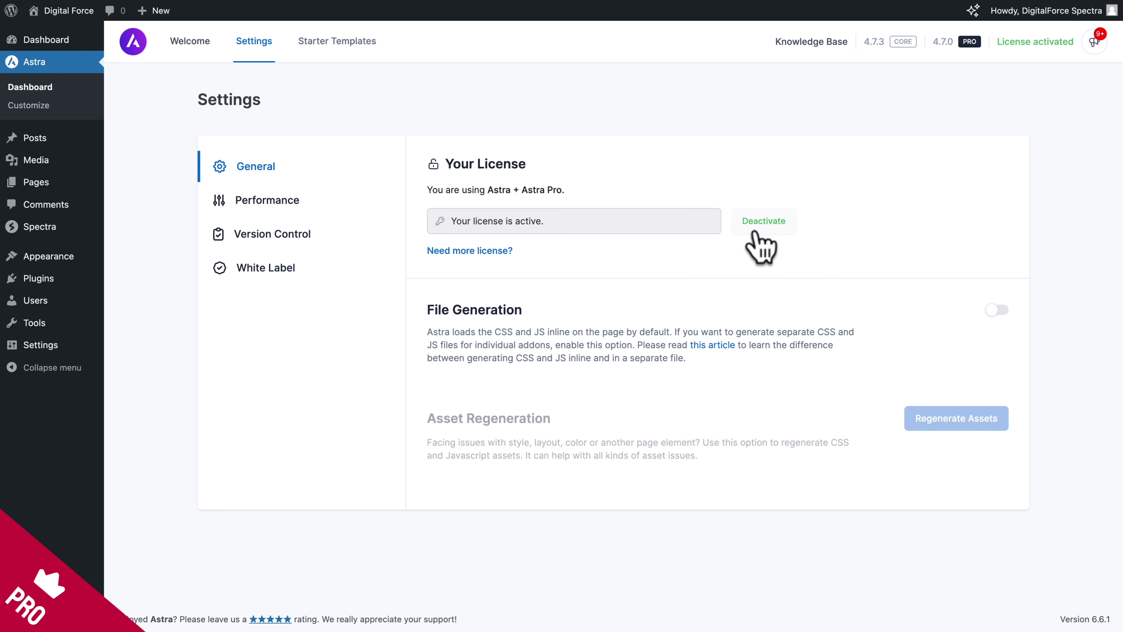
# Upload and install the plugin file spectra-pro-1.1.6.zip, and activate the Spectra Pro plugin.
pyautogui.moveTo(59, 286)
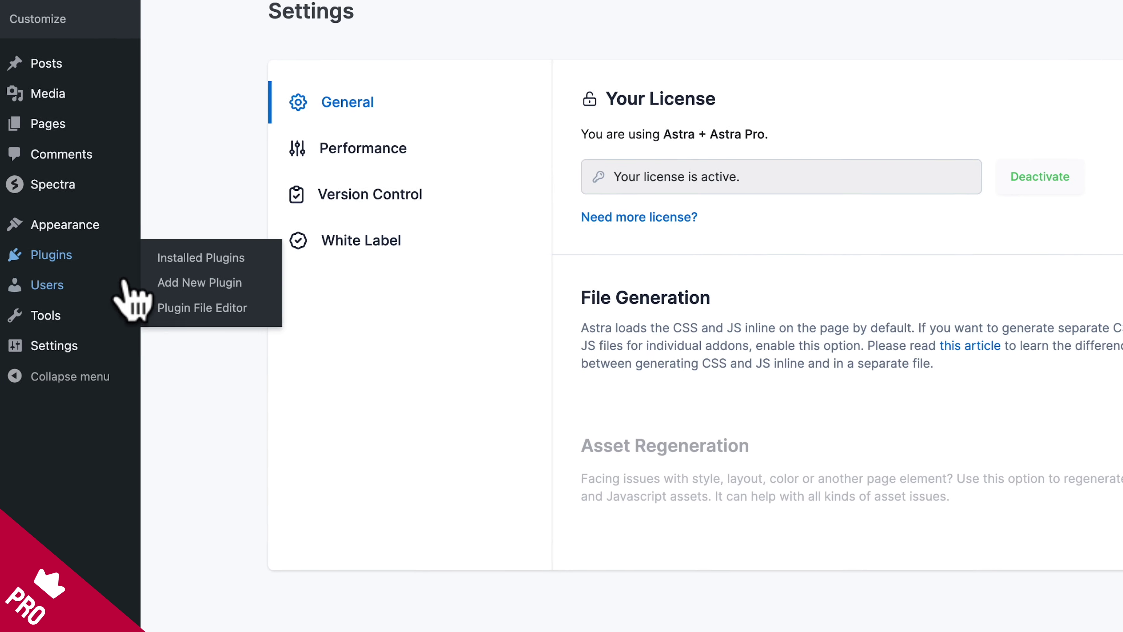
pyautogui.click(197, 281)
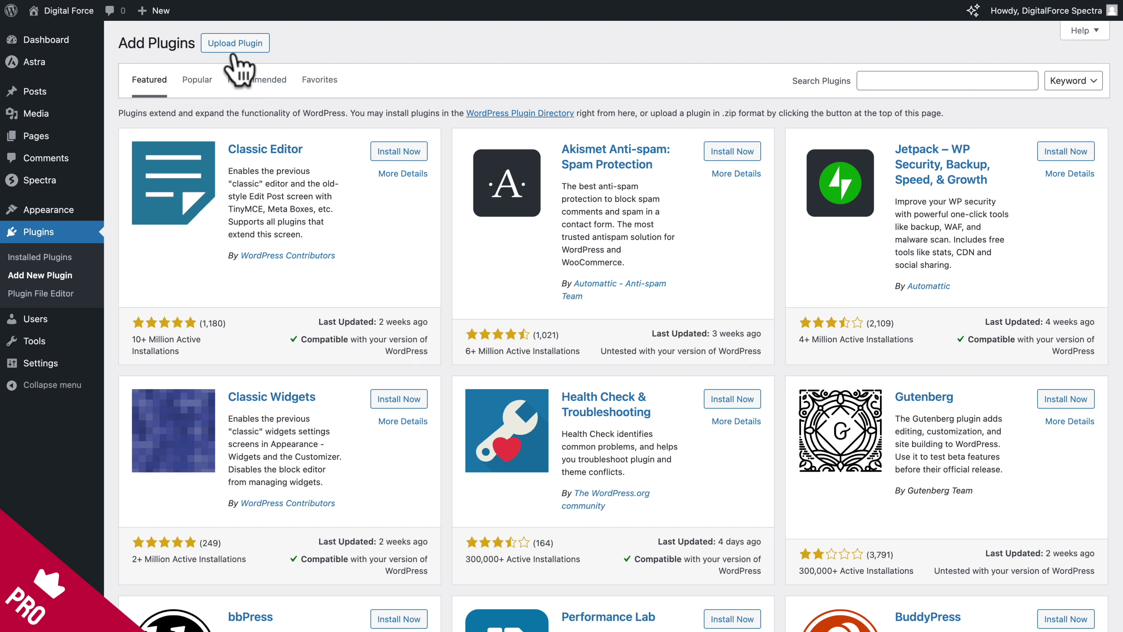
pyautogui.click(233, 44)
pyautogui.click(514, 162)
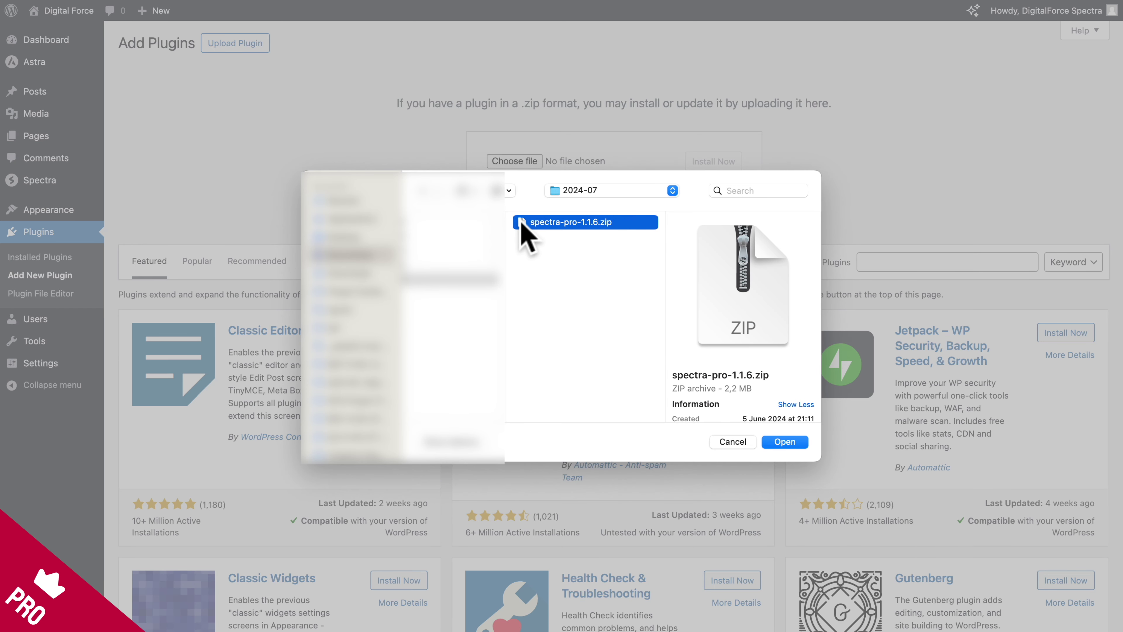
pyautogui.click(777, 441)
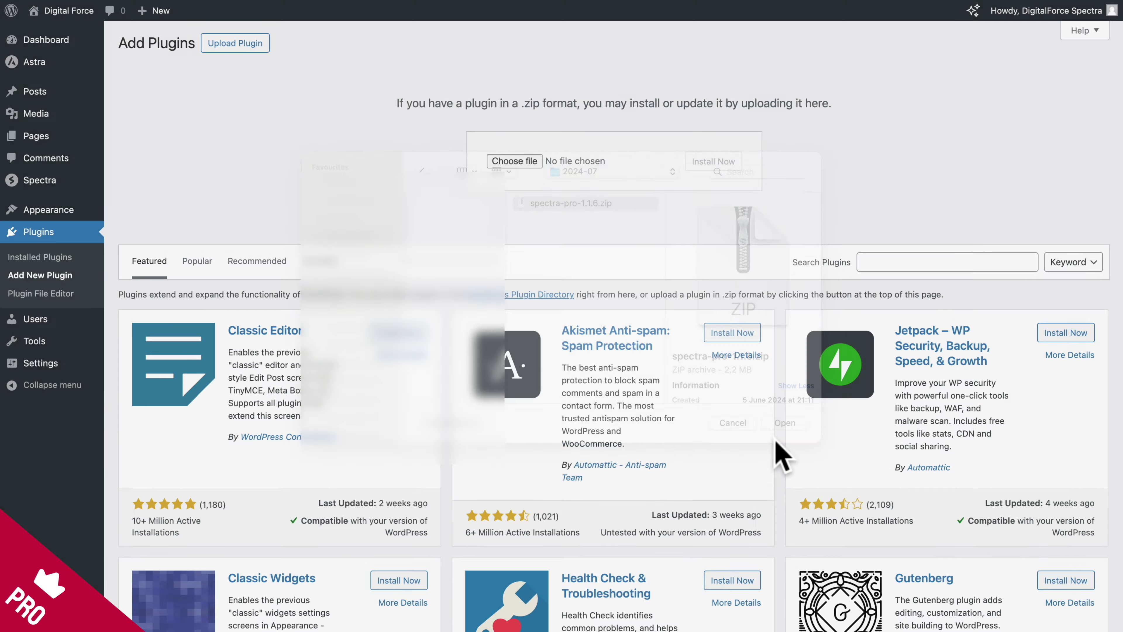
pyautogui.click(700, 164)
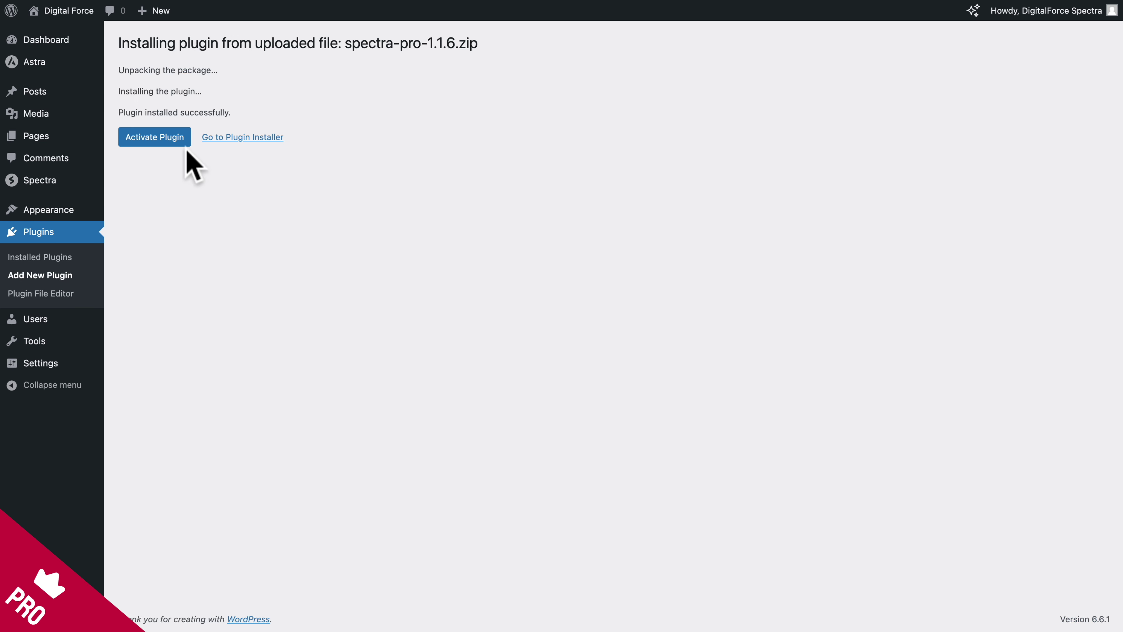
pyautogui.click(161, 141)
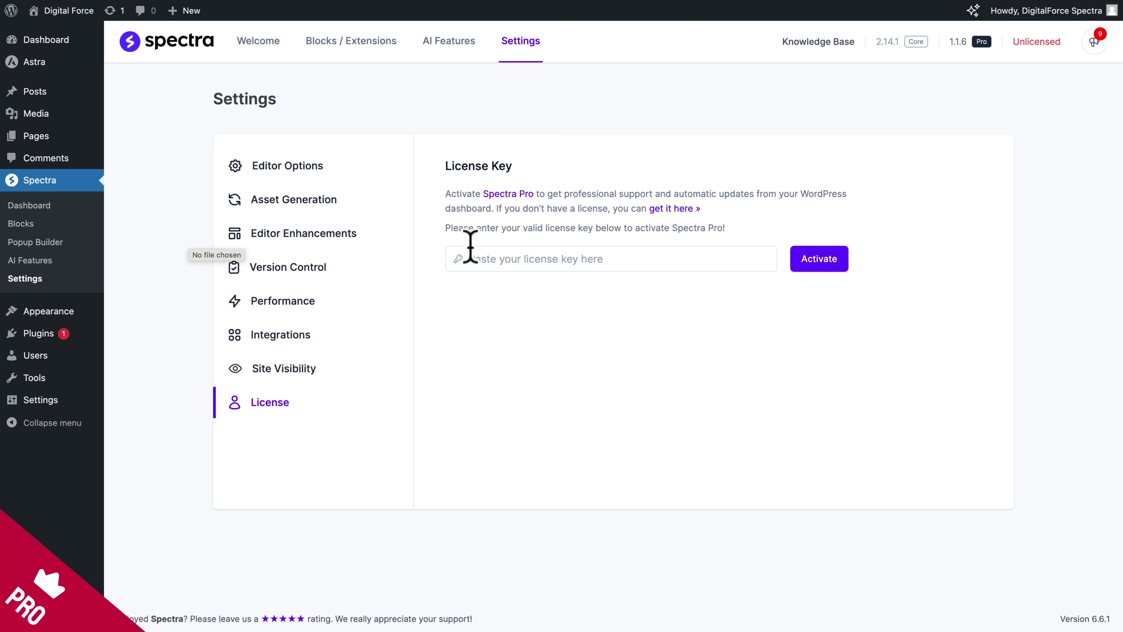
# Activate Spectra Pro with its license key and filter the Spectra blocks and extensions to the Pro ones.
pyautogui.click(477, 258)
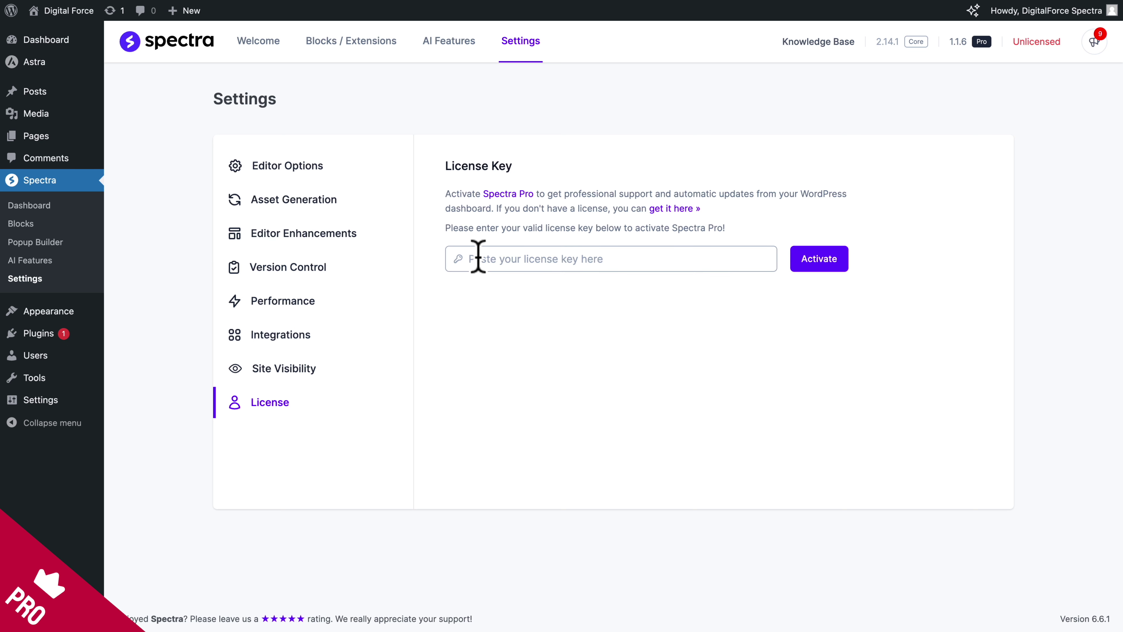
pyautogui.hotkey('ctrl', 'v')
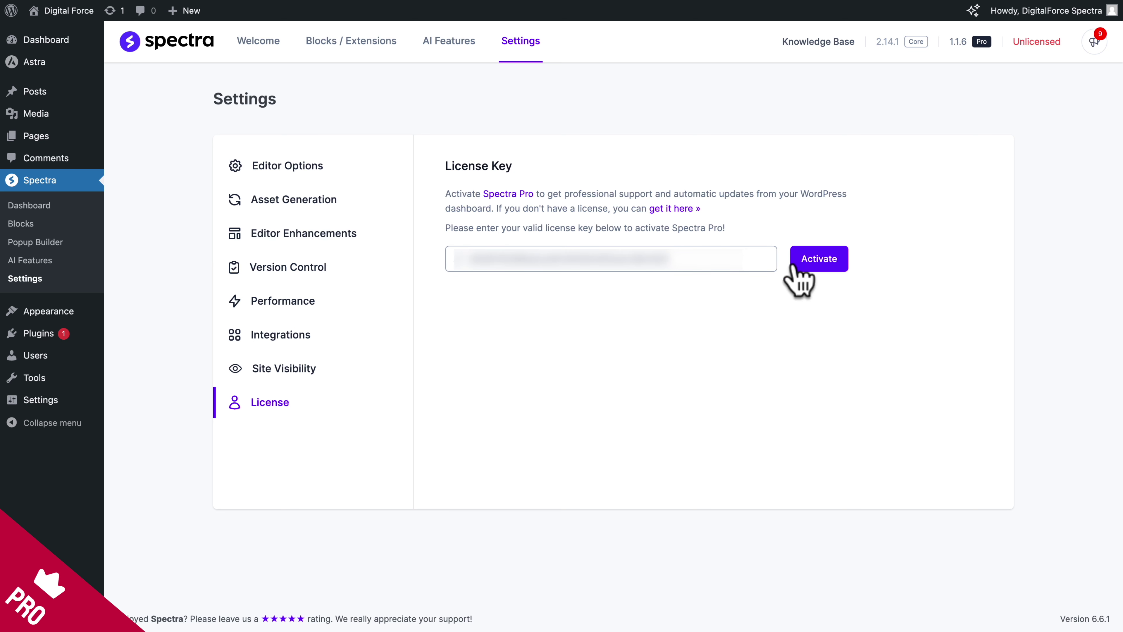
pyautogui.click(804, 266)
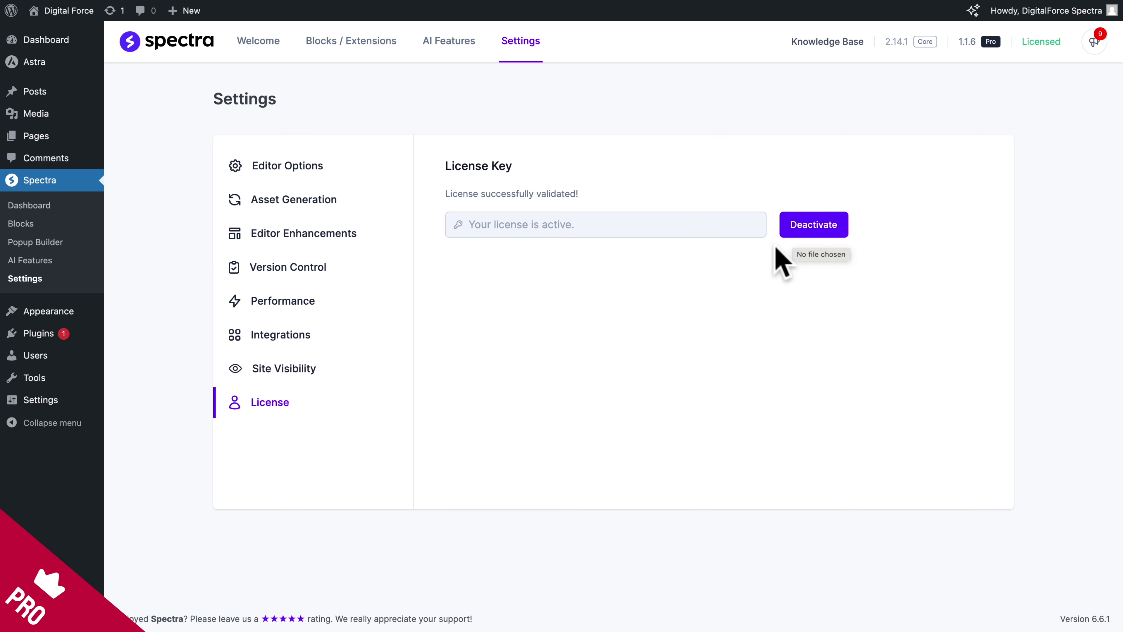
pyautogui.click(325, 42)
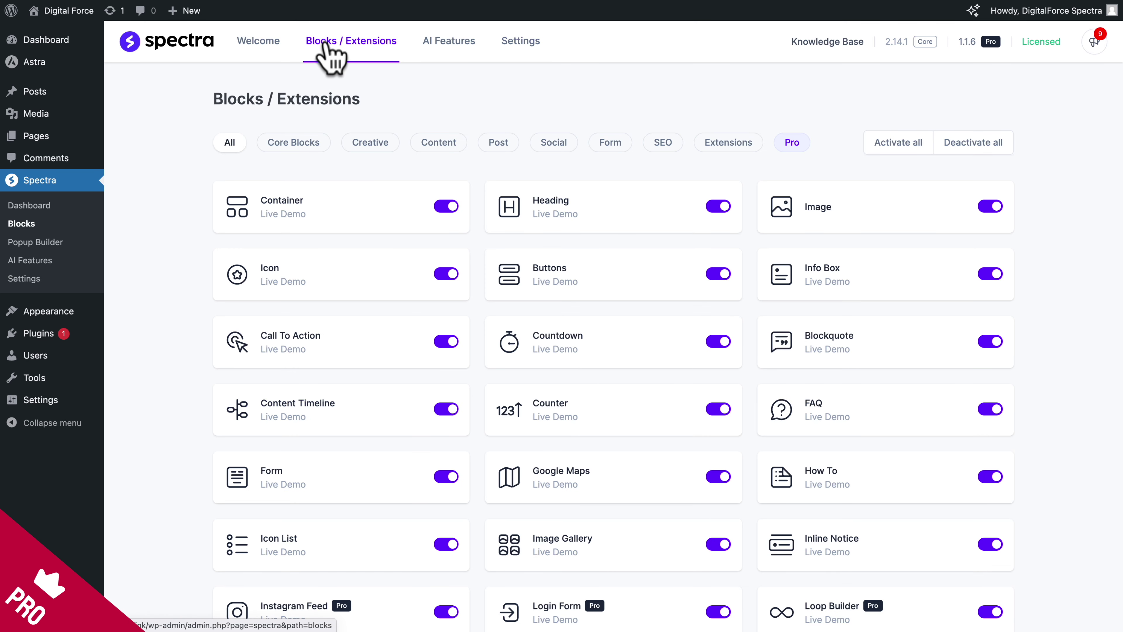
pyautogui.click(799, 143)
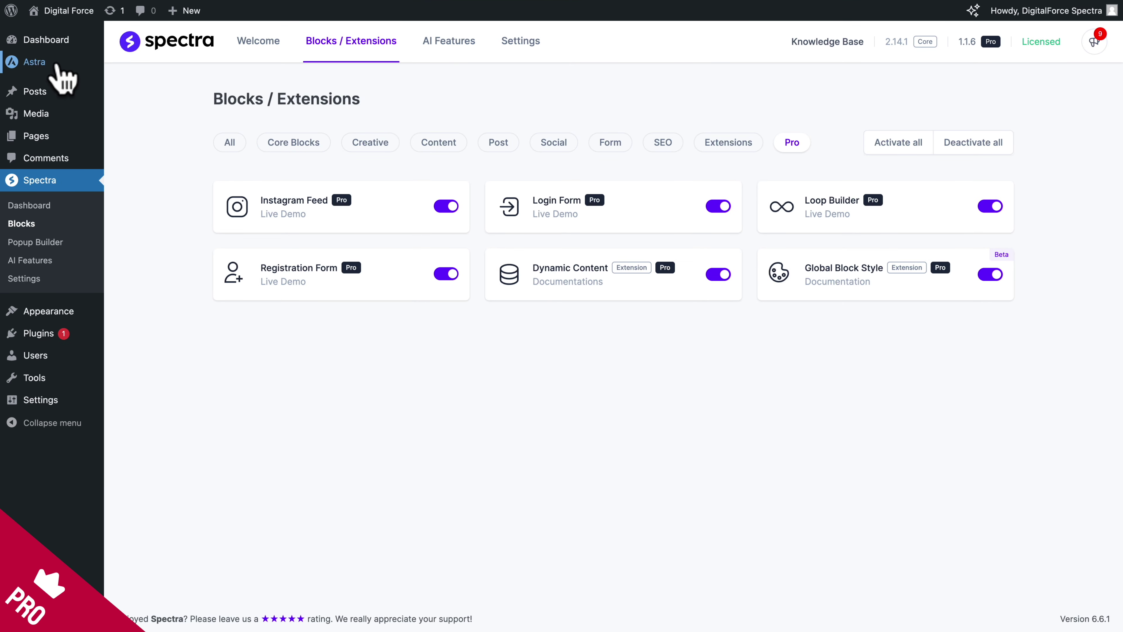
# Enable the Site Builder module among the Astra Pro modules on the Astra dashboard.
pyautogui.moveTo(57, 67)
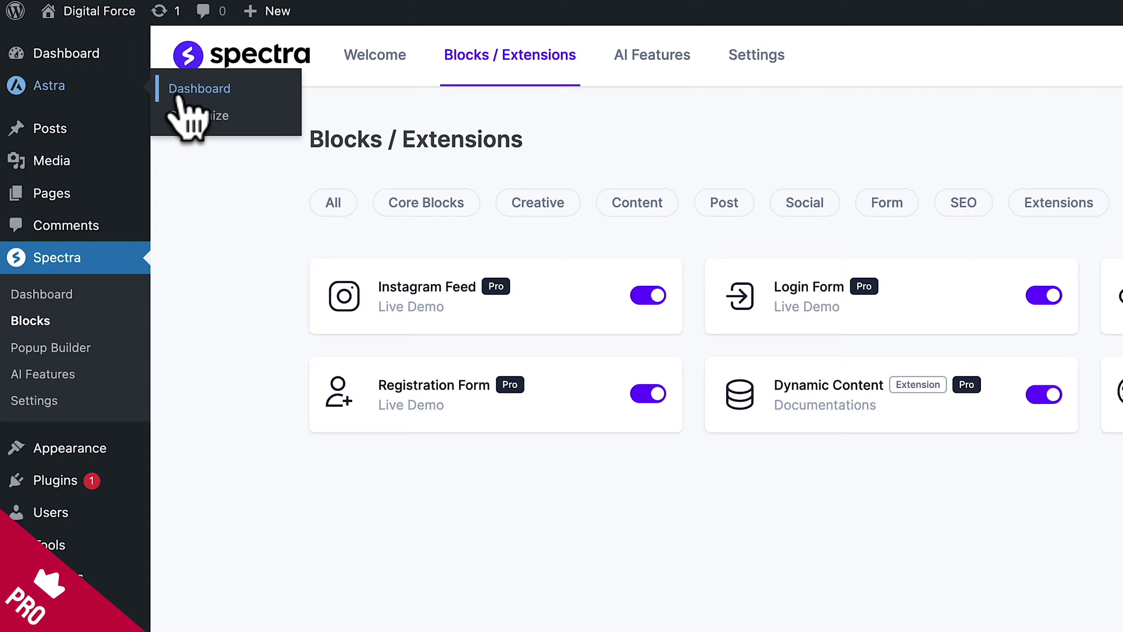
pyautogui.click(182, 96)
pyautogui.scroll(-10, 472, 628)
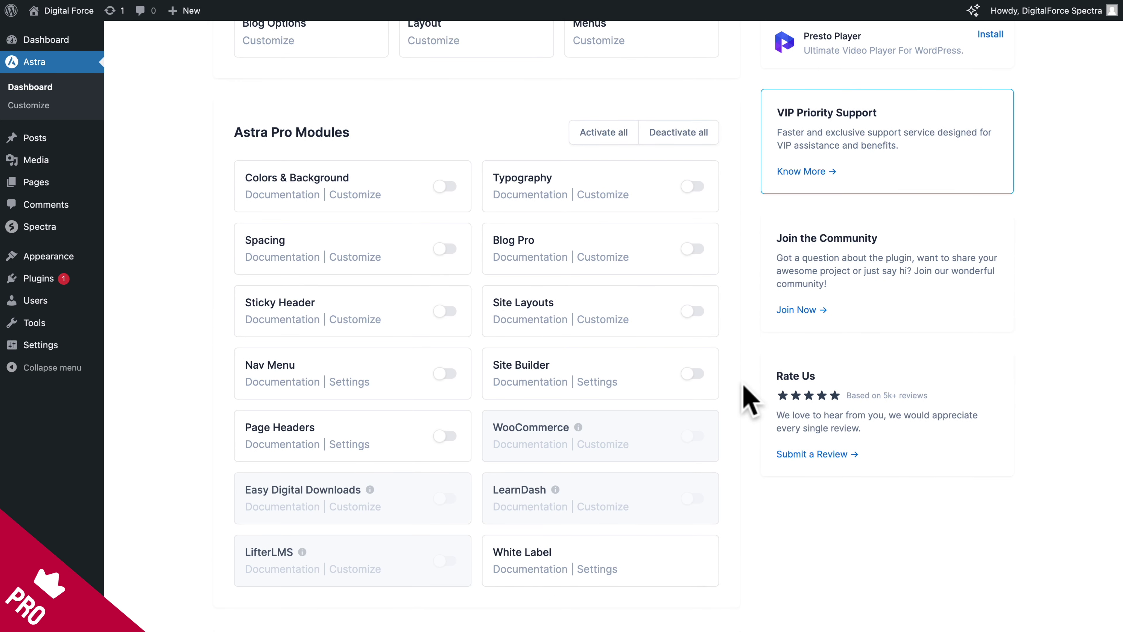
pyautogui.click(692, 376)
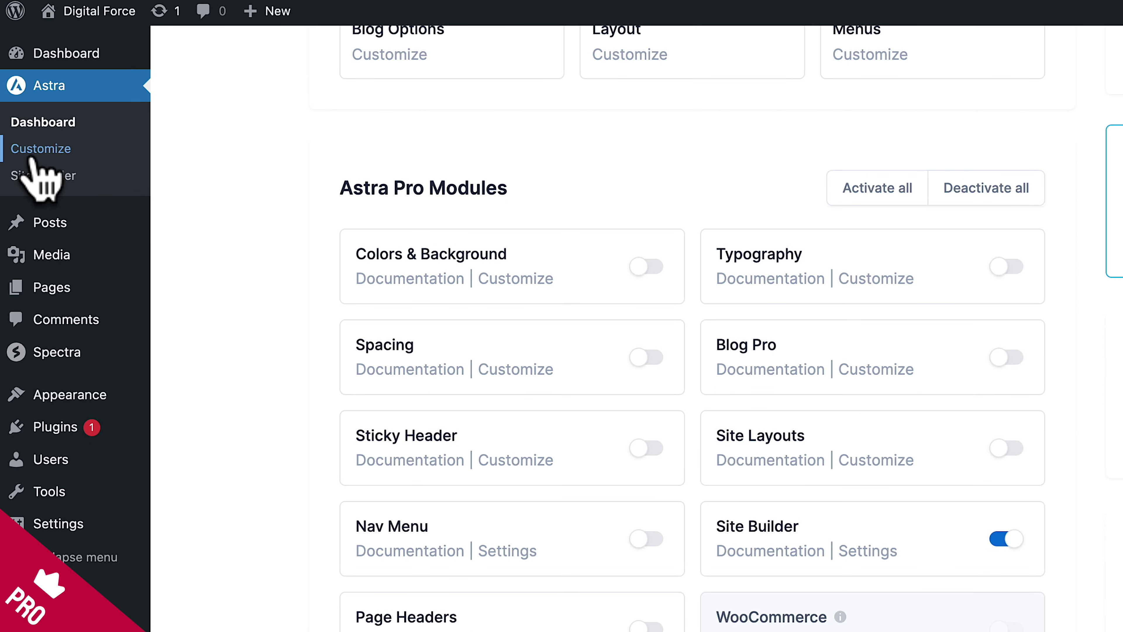
# Apply the first banner layout to the blog archive's title area, publish it, and open Astra's Site Builder.
pyautogui.click(32, 155)
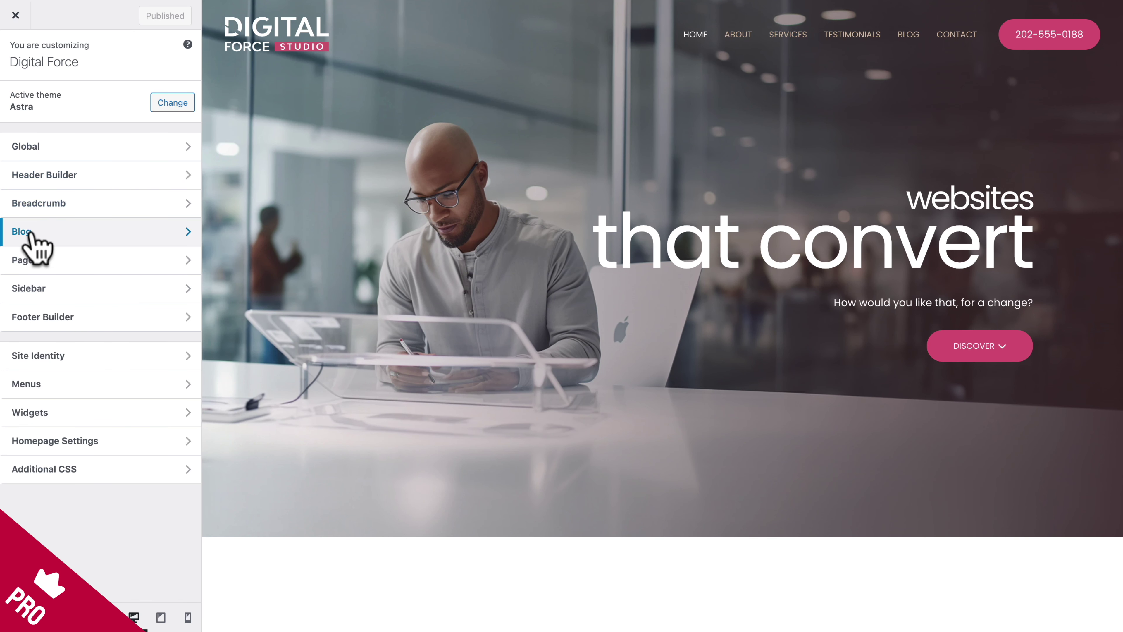
pyautogui.click(26, 232)
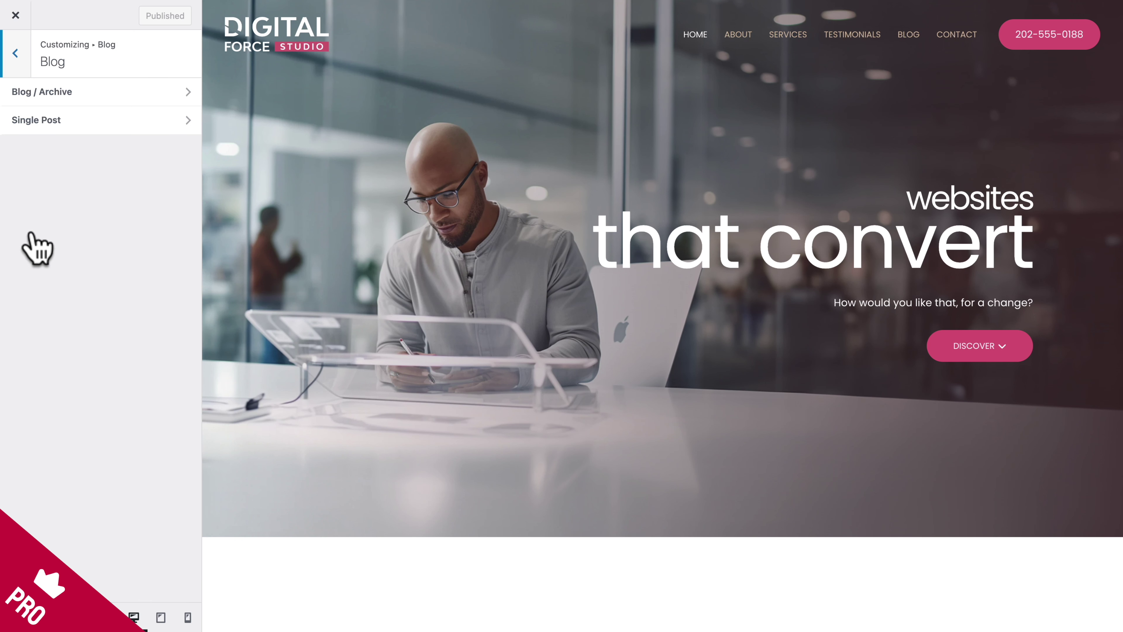
pyautogui.click(33, 91)
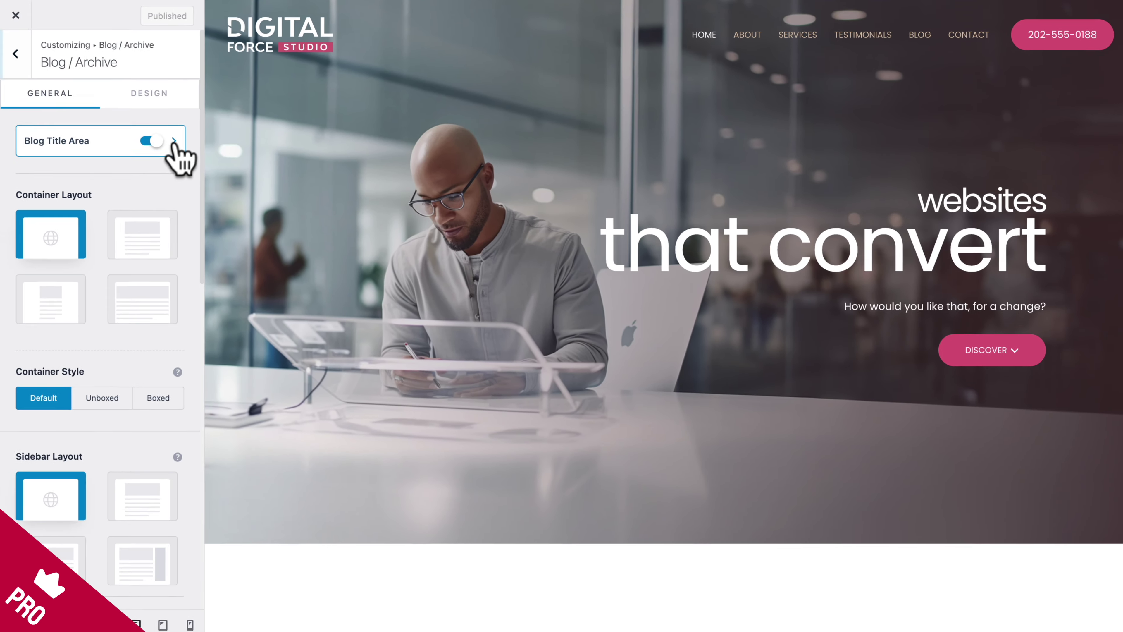
pyautogui.click(232, 186)
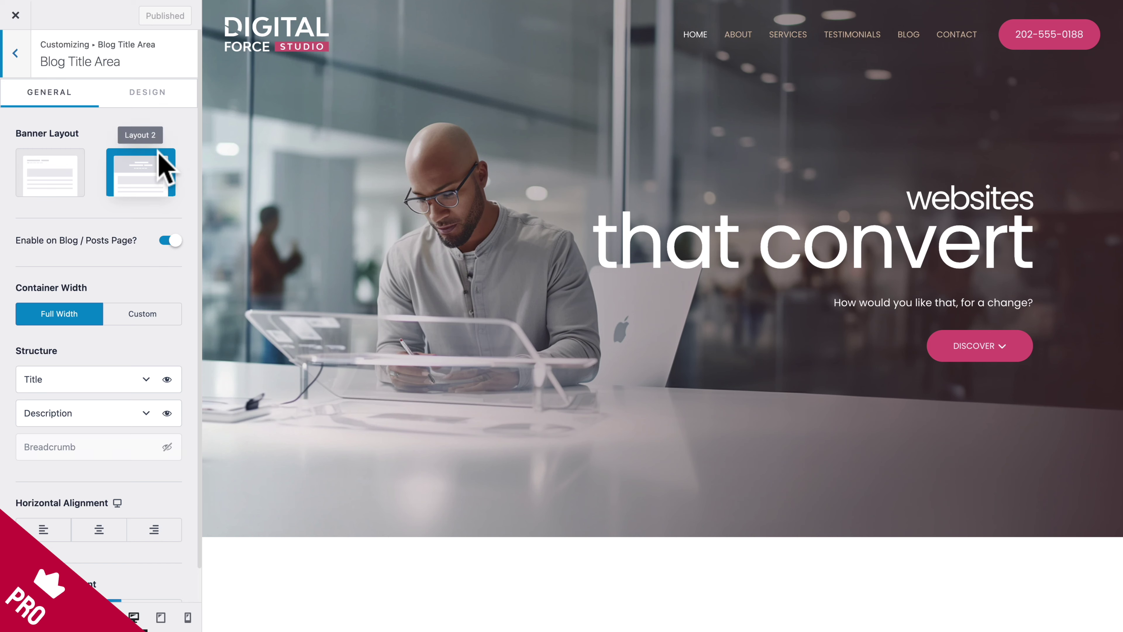
pyautogui.click(62, 185)
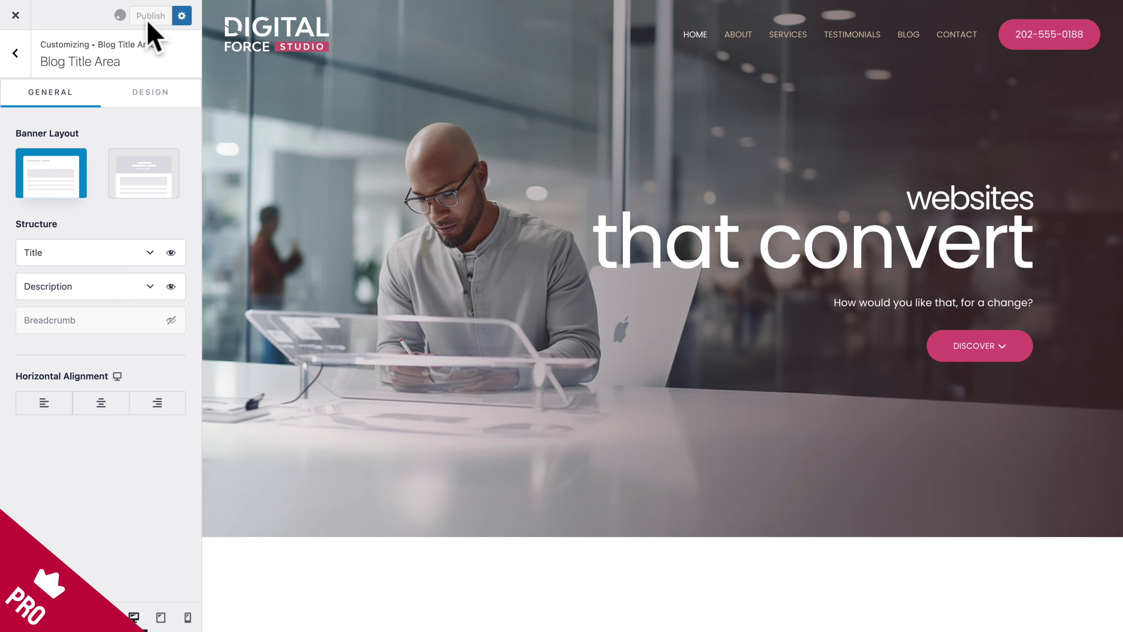
pyautogui.click(16, 16)
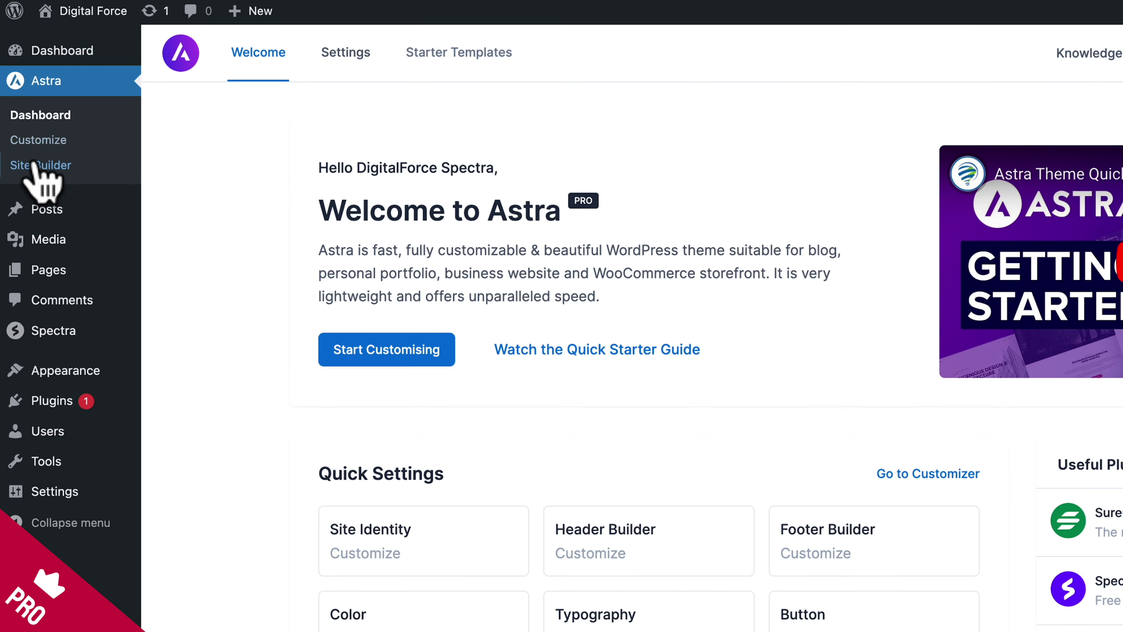
pyautogui.click(40, 176)
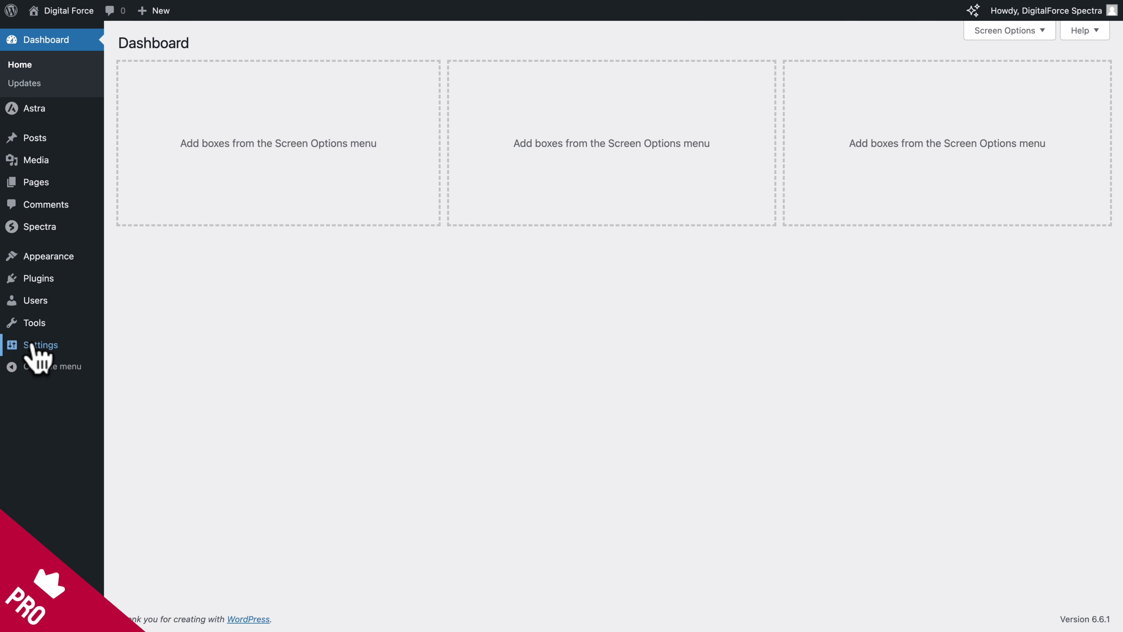
# Set Blog as the posts page in the Reading settings and save the changes.
pyautogui.moveTo(40, 347)
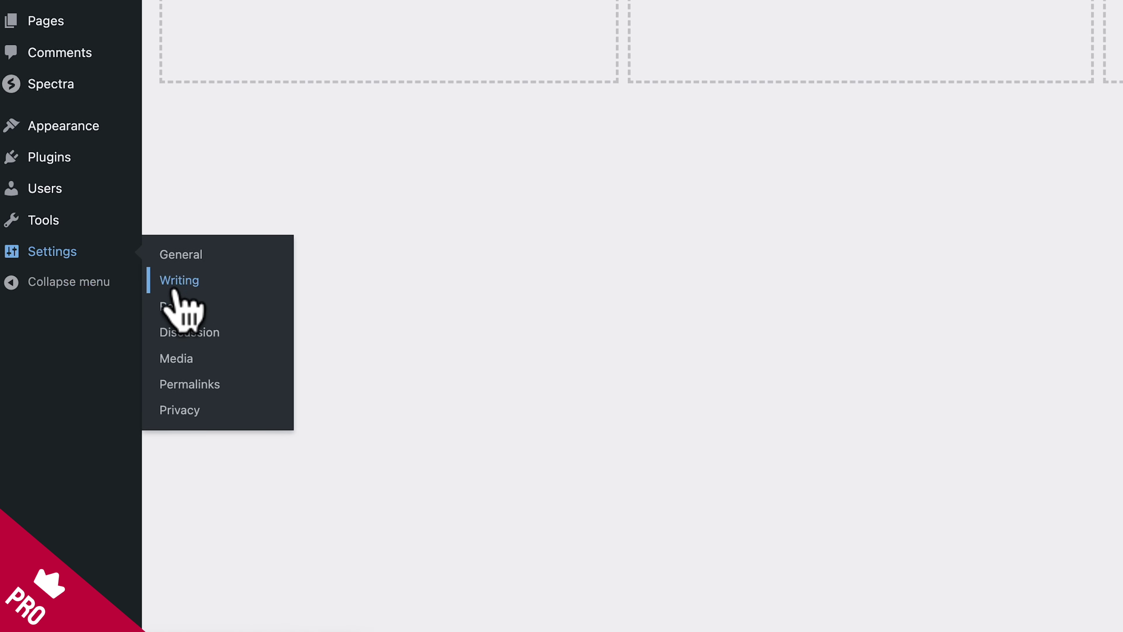
pyautogui.click(186, 299)
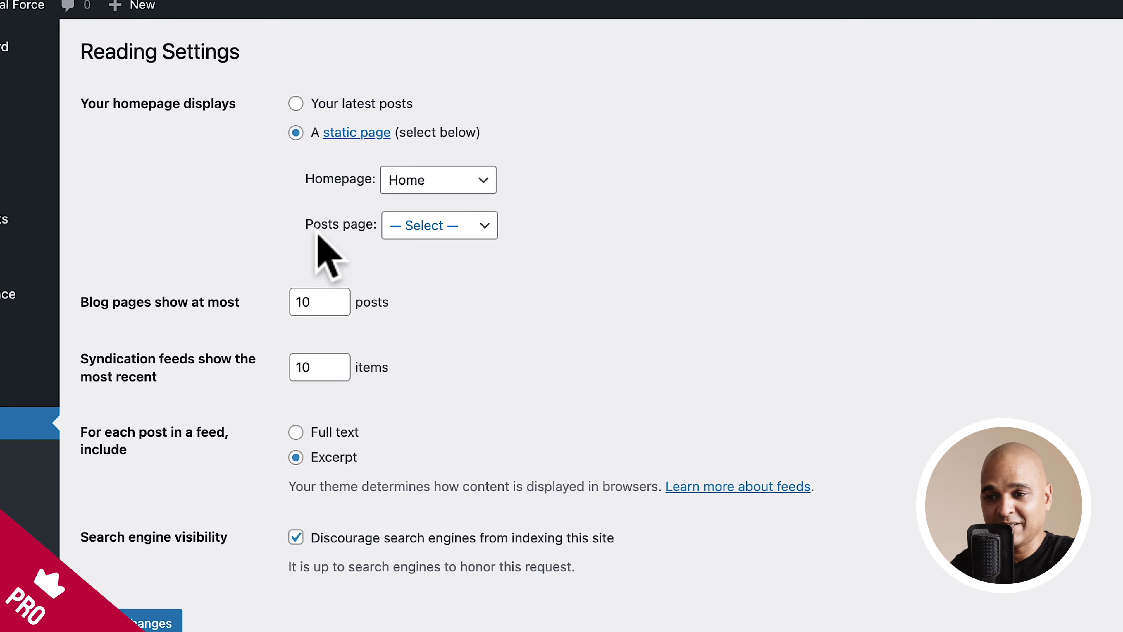
pyautogui.click(422, 227)
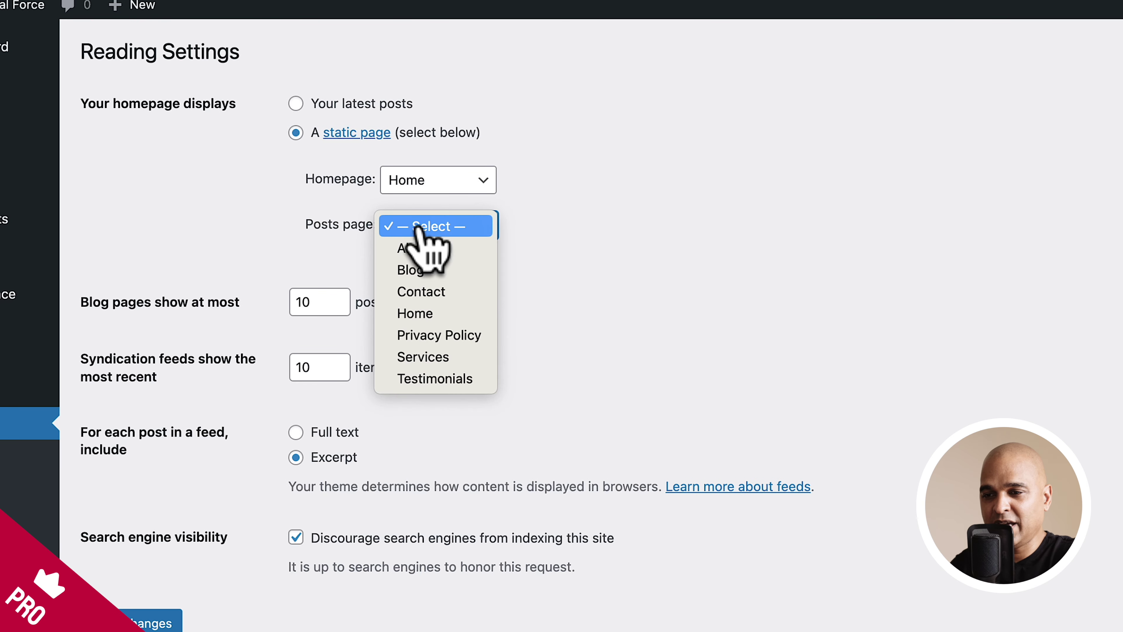
pyautogui.click(409, 270)
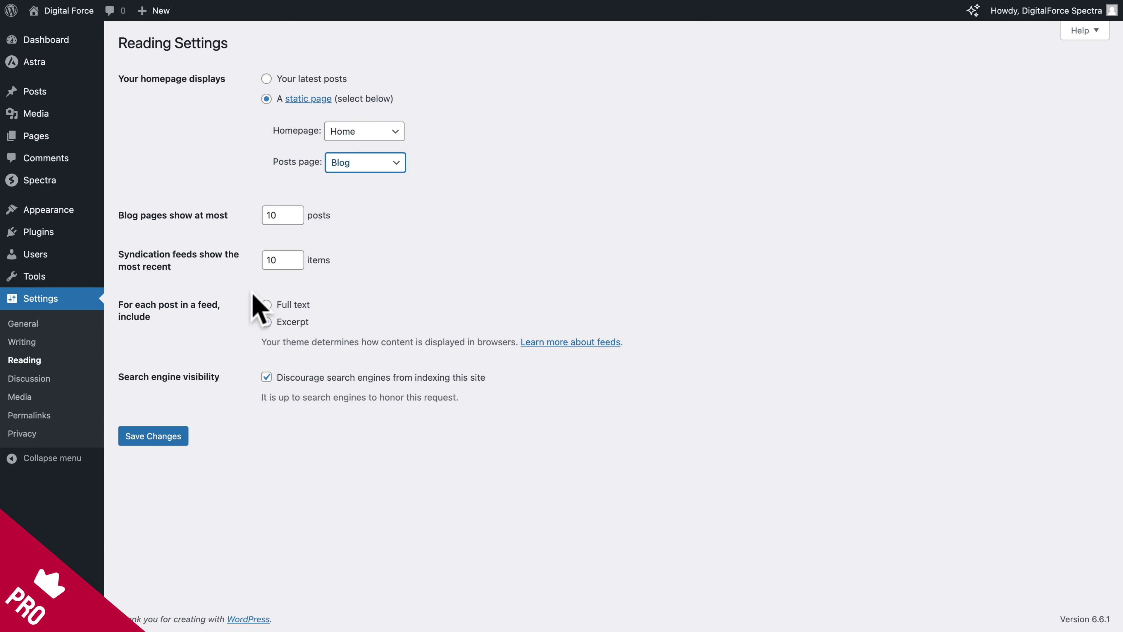
pyautogui.click(156, 437)
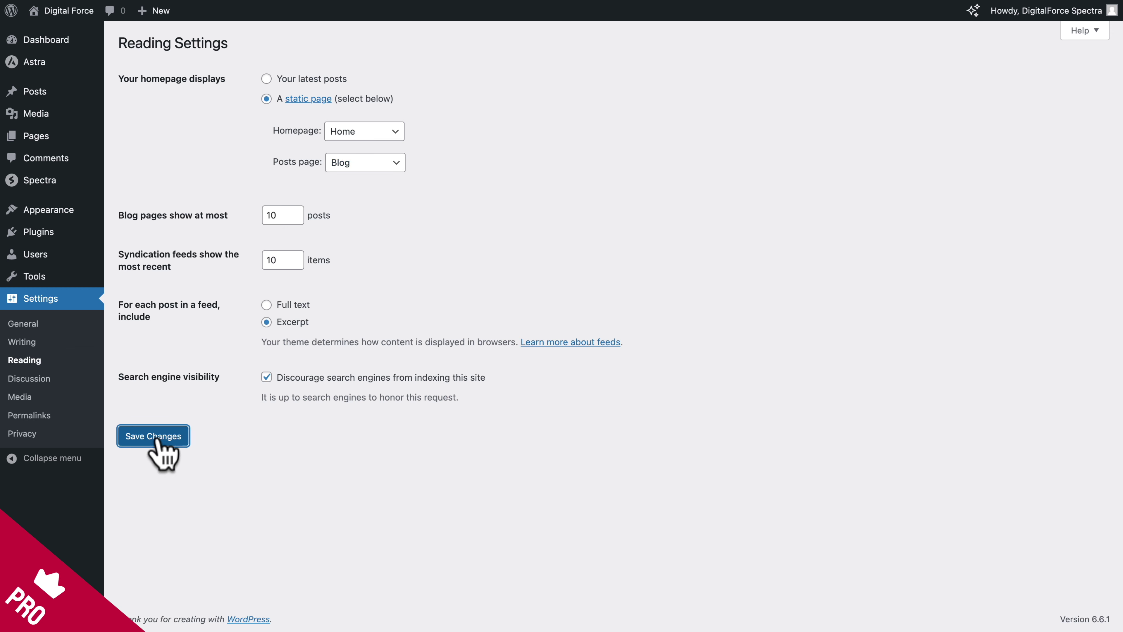
# Visit the live site and check the layout of its Blog page.
pyautogui.moveTo(42, 18)
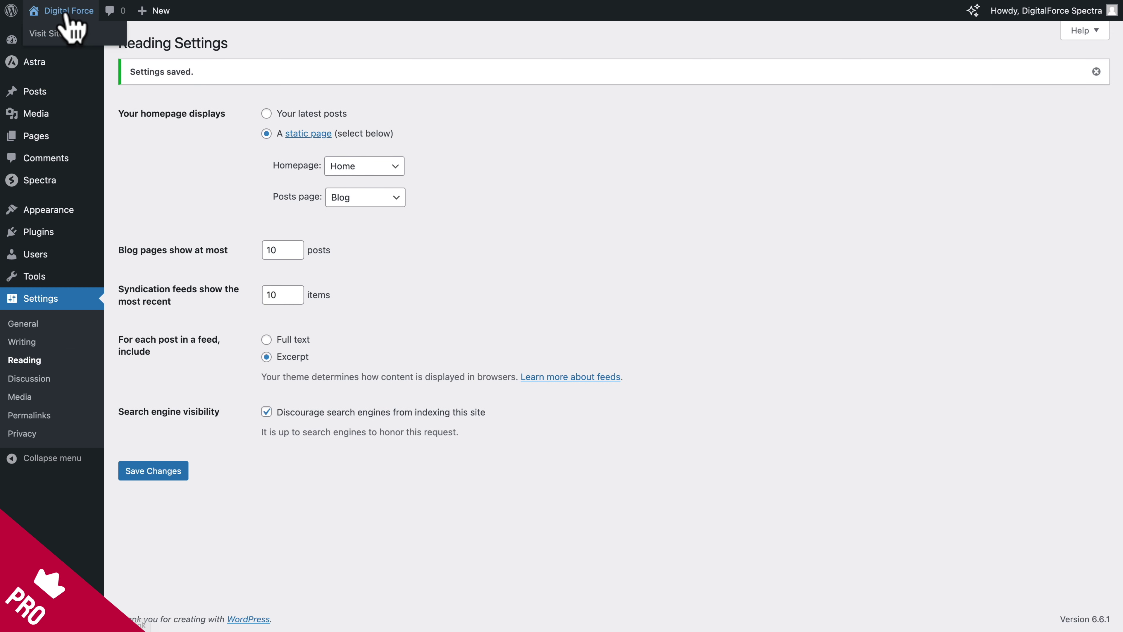
pyautogui.click(46, 34)
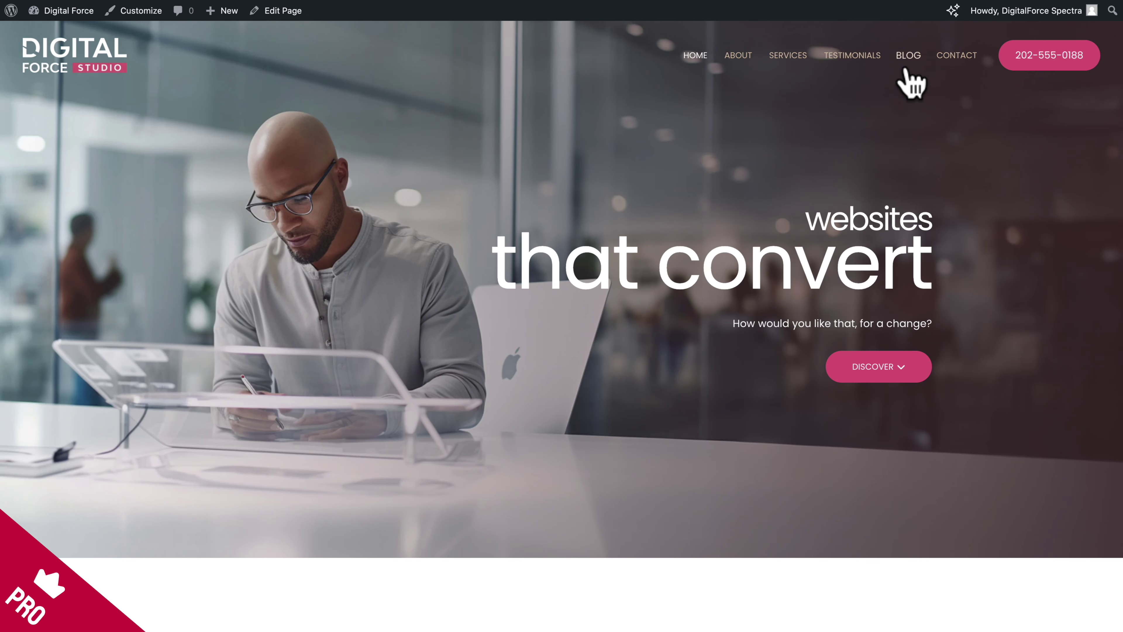
pyautogui.click(908, 56)
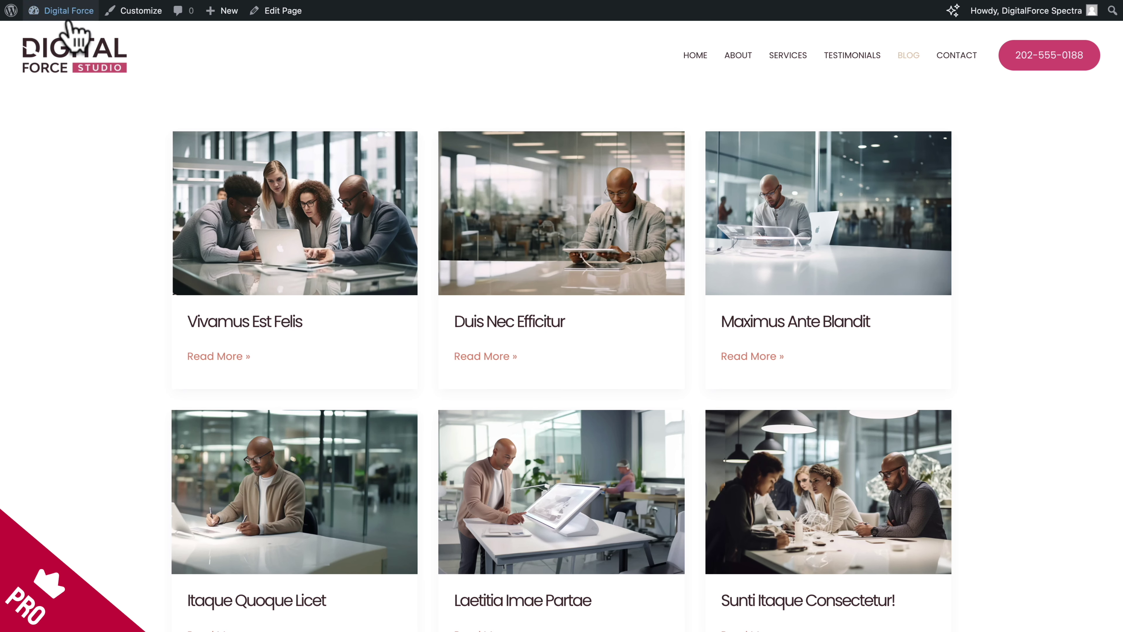
# Create a new Archive layout in Astra's Site Builder and title it Blog Archive.
pyautogui.moveTo(68, 19)
pyautogui.click(50, 35)
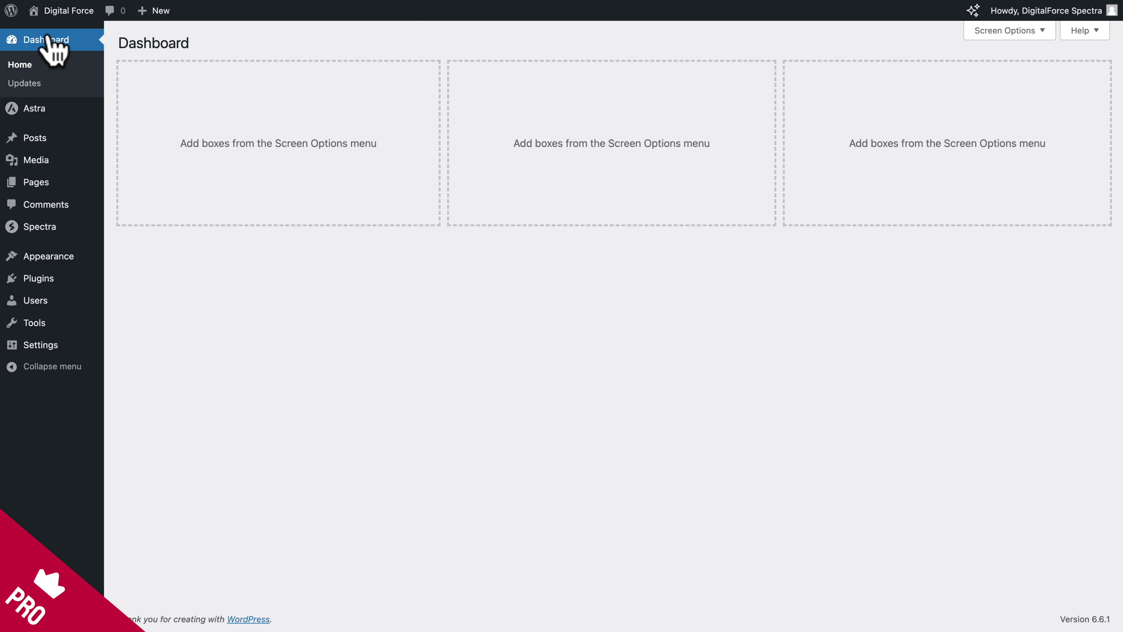
pyautogui.moveTo(29, 114)
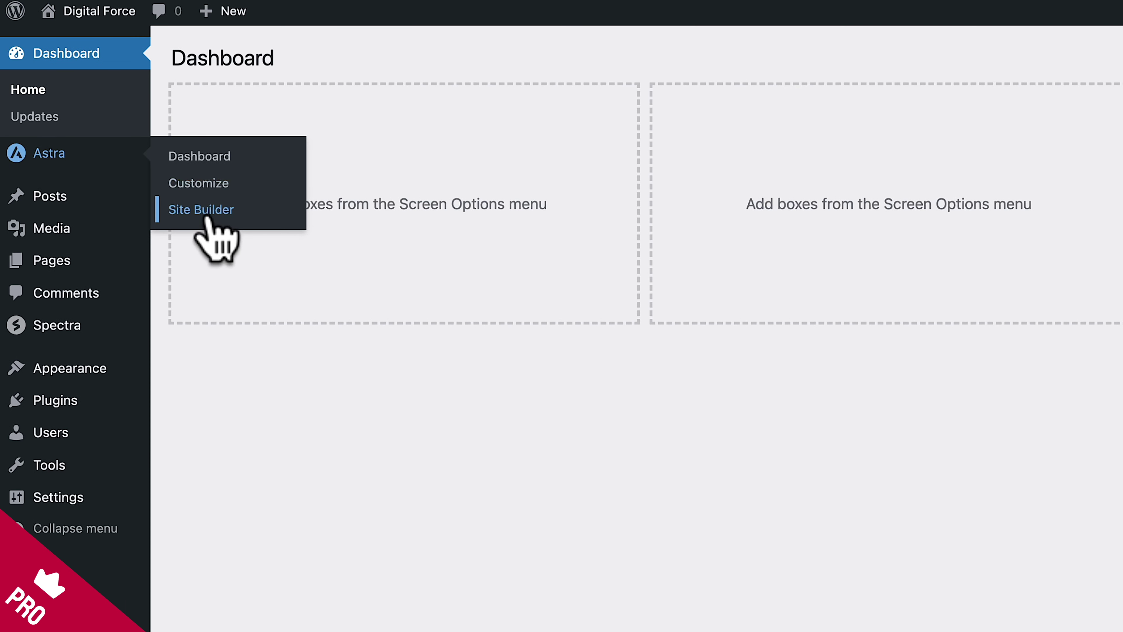
pyautogui.click(207, 217)
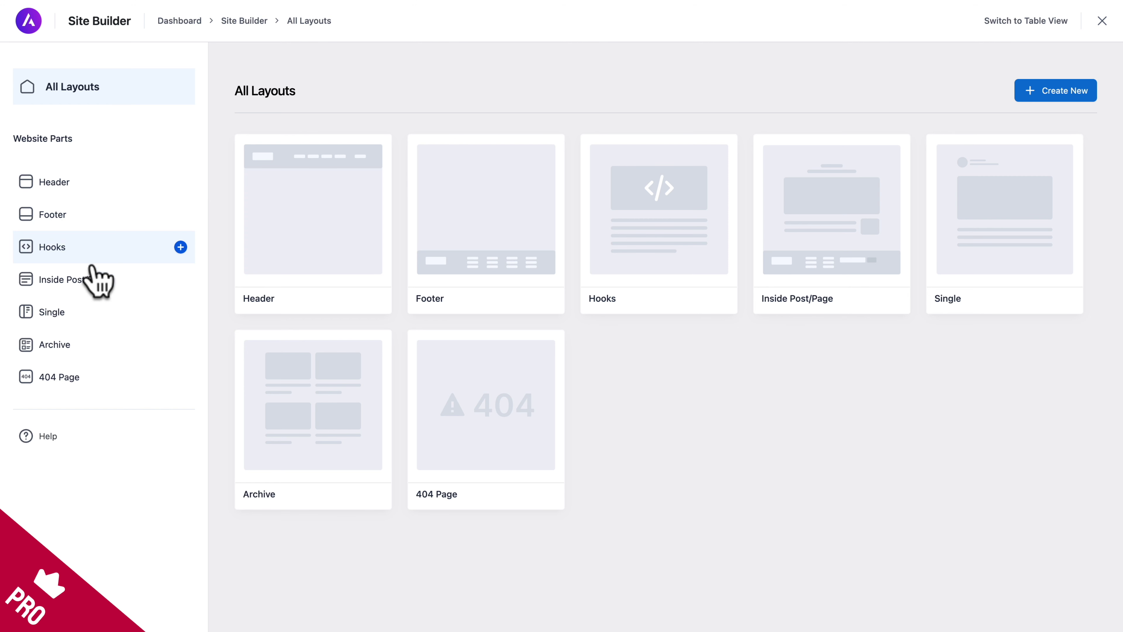
pyautogui.click(53, 346)
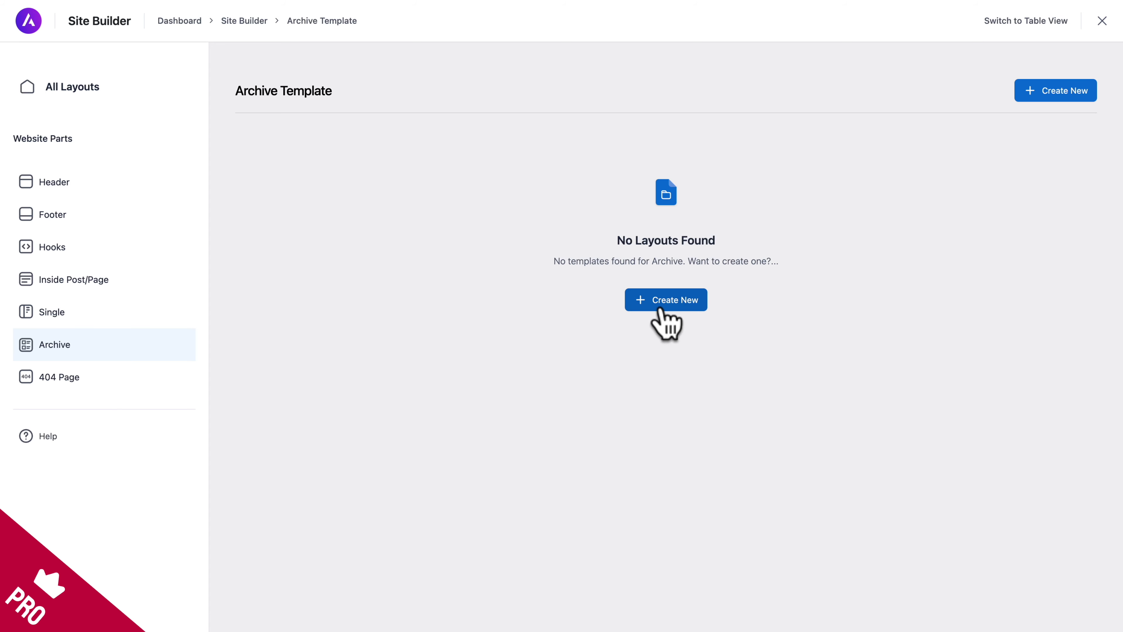
pyautogui.click(661, 311)
pyautogui.click(206, 124)
pyautogui.write('Blog Archive')
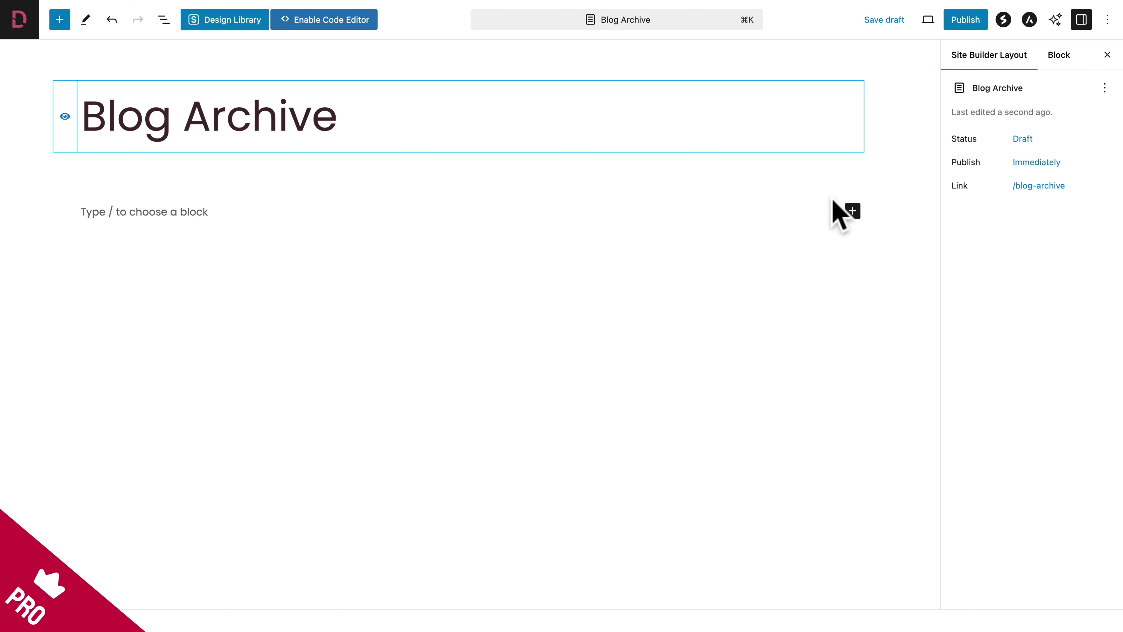
# Add a Spectra Heading block reading "Blog" below the title, center-aligned with the H1 heading tag.
pyautogui.click(853, 212)
pyautogui.write('head')
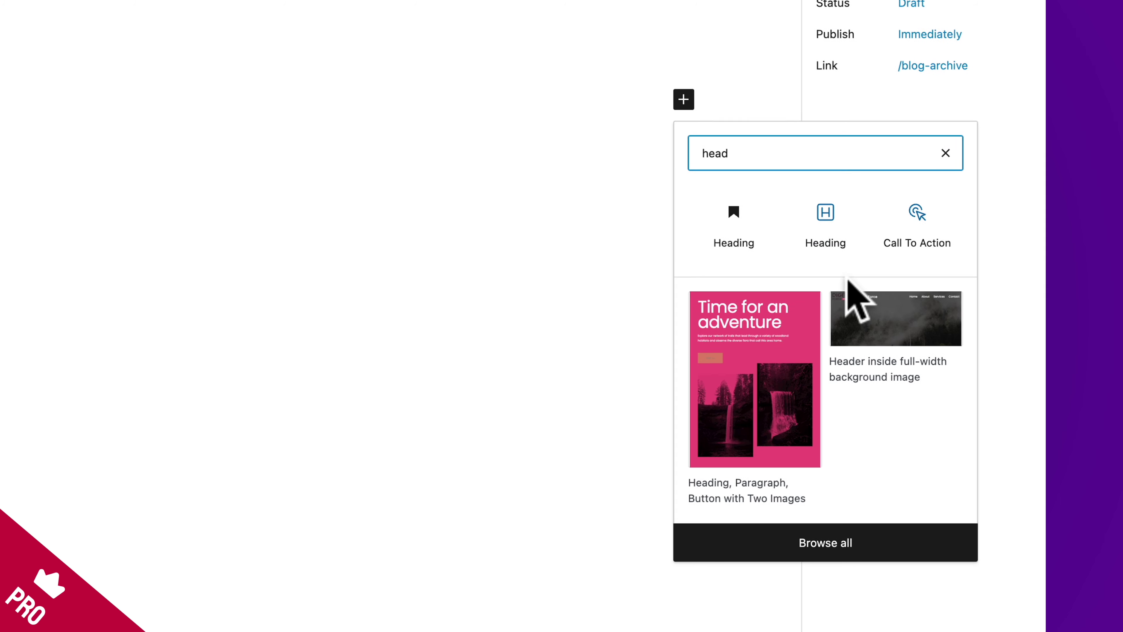
pyautogui.click(825, 222)
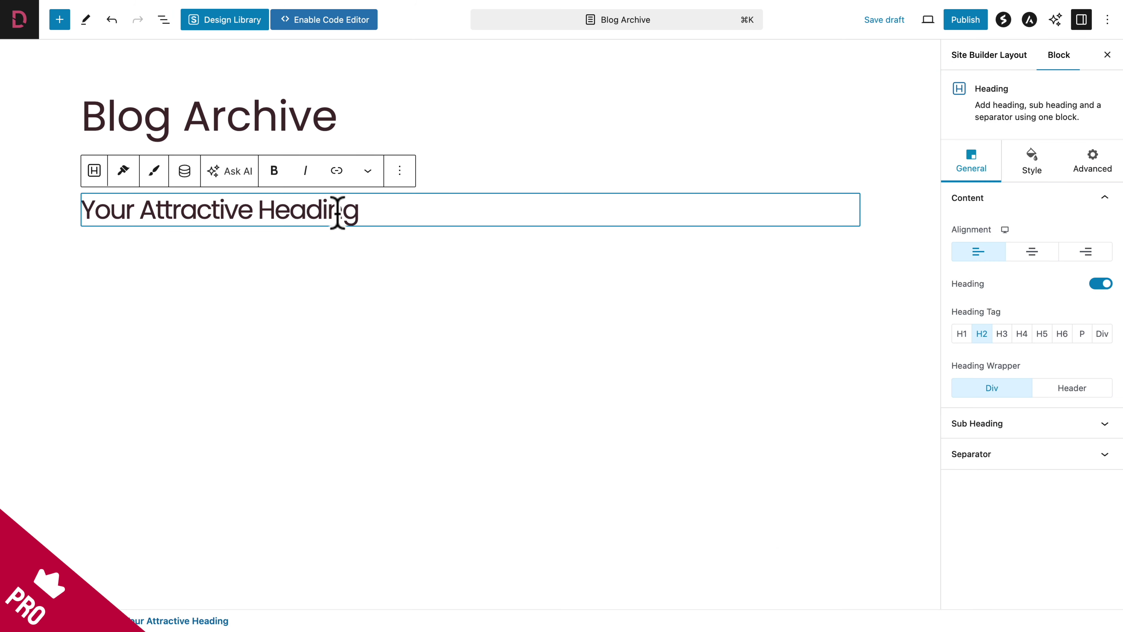
pyautogui.tripleClick(337, 211)
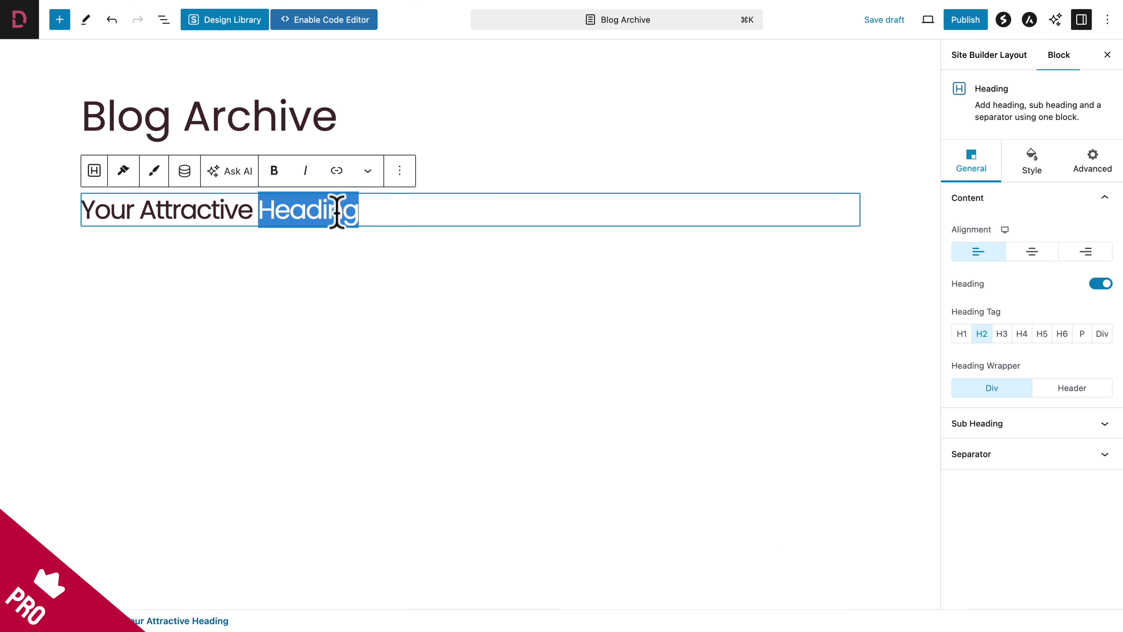
pyautogui.write('Blog')
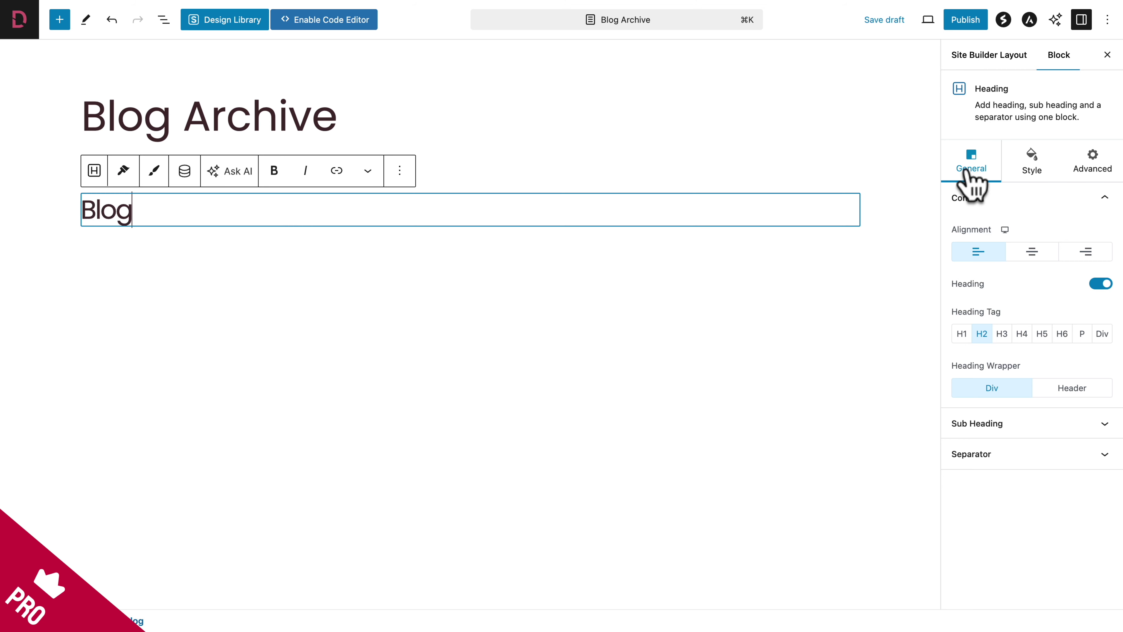
pyautogui.click(1032, 253)
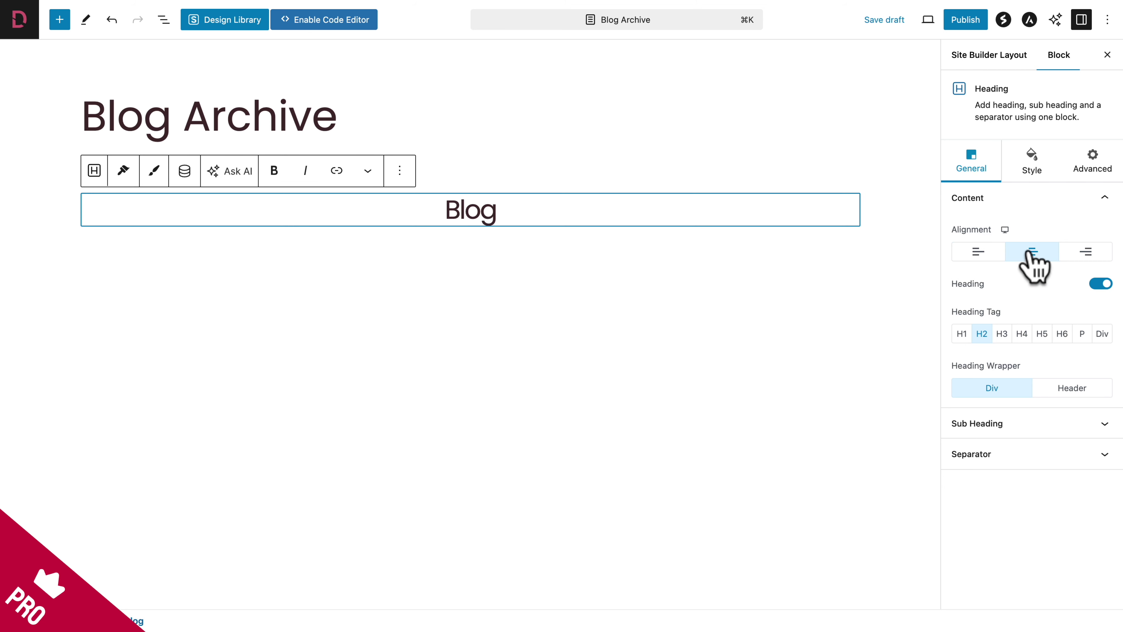
pyautogui.click(961, 335)
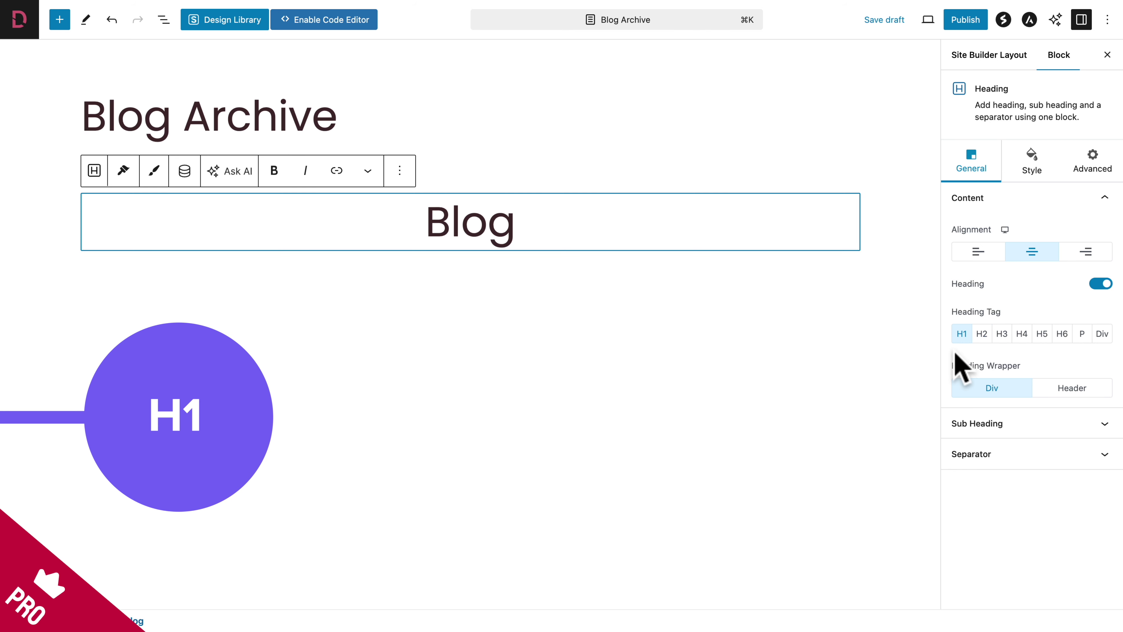
# Set the Blog heading's margins to 0 px on all four sides.
pyautogui.click(1032, 167)
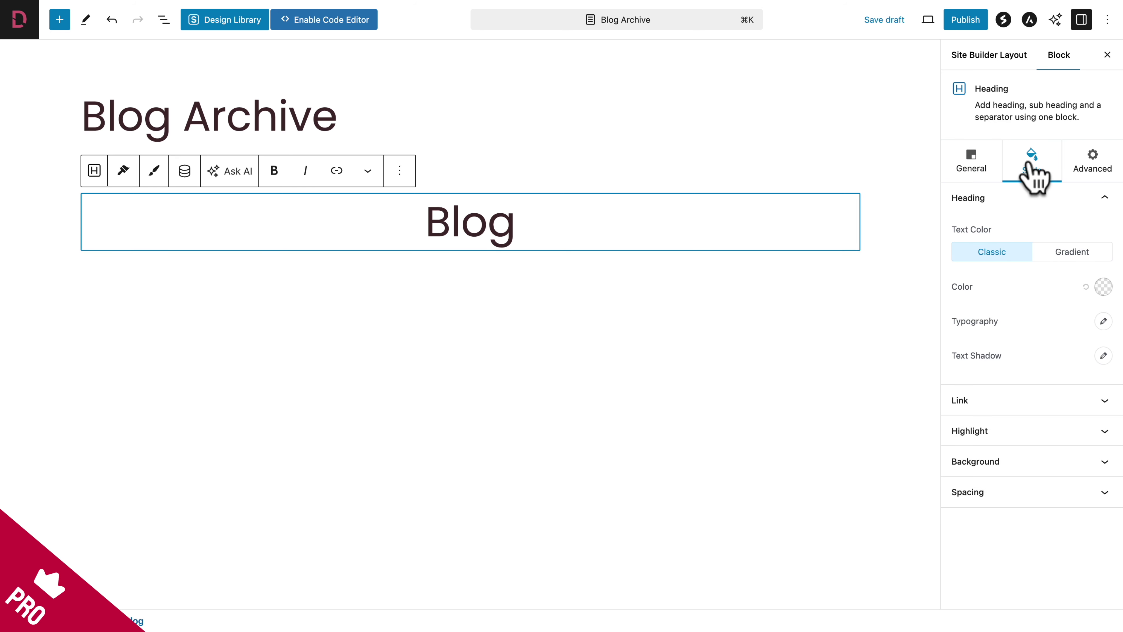
pyautogui.click(976, 491)
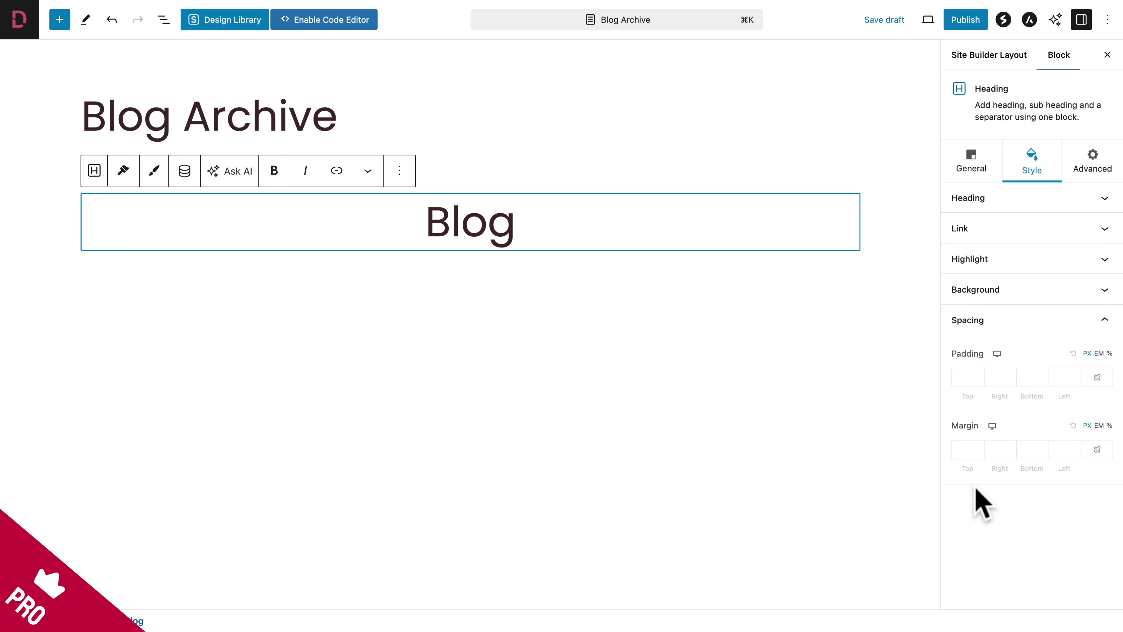
pyautogui.click(1094, 450)
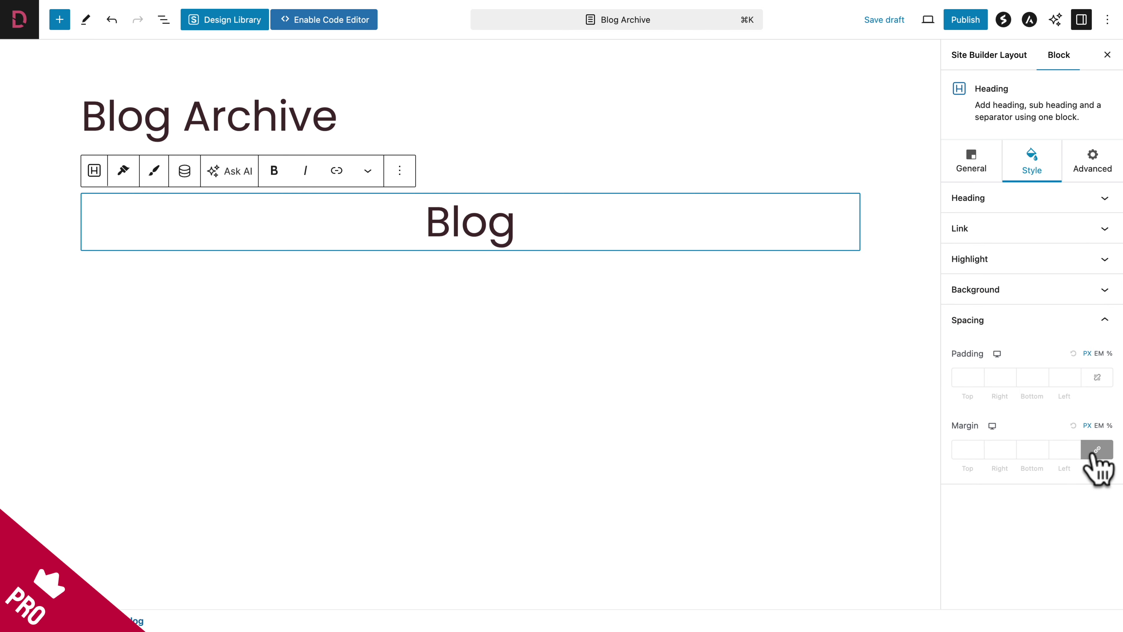
pyautogui.click(1093, 453)
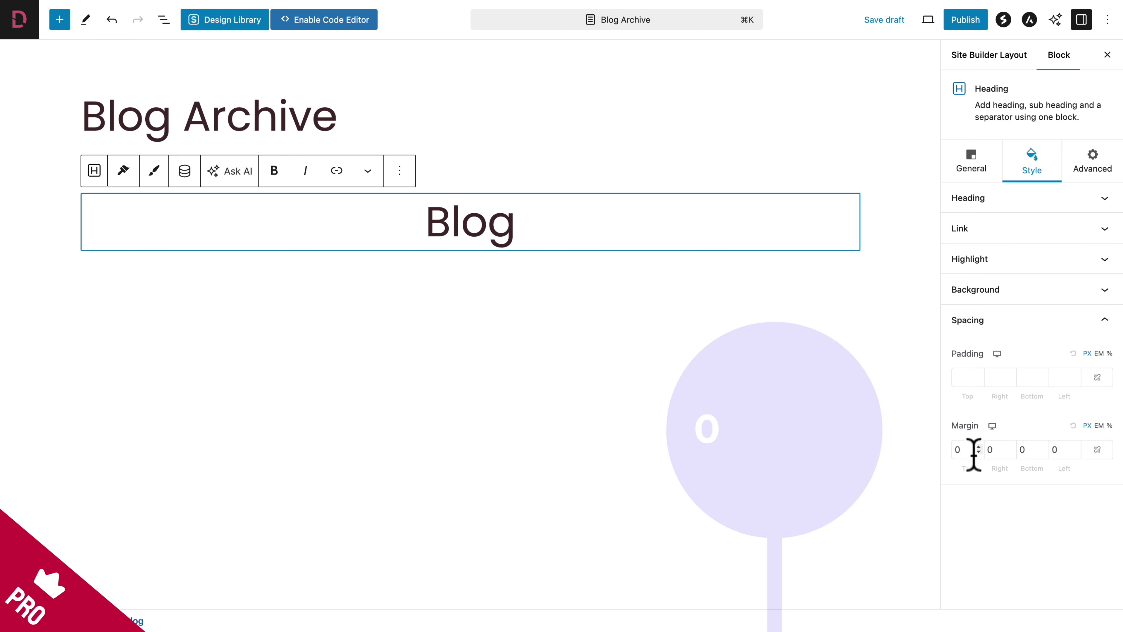
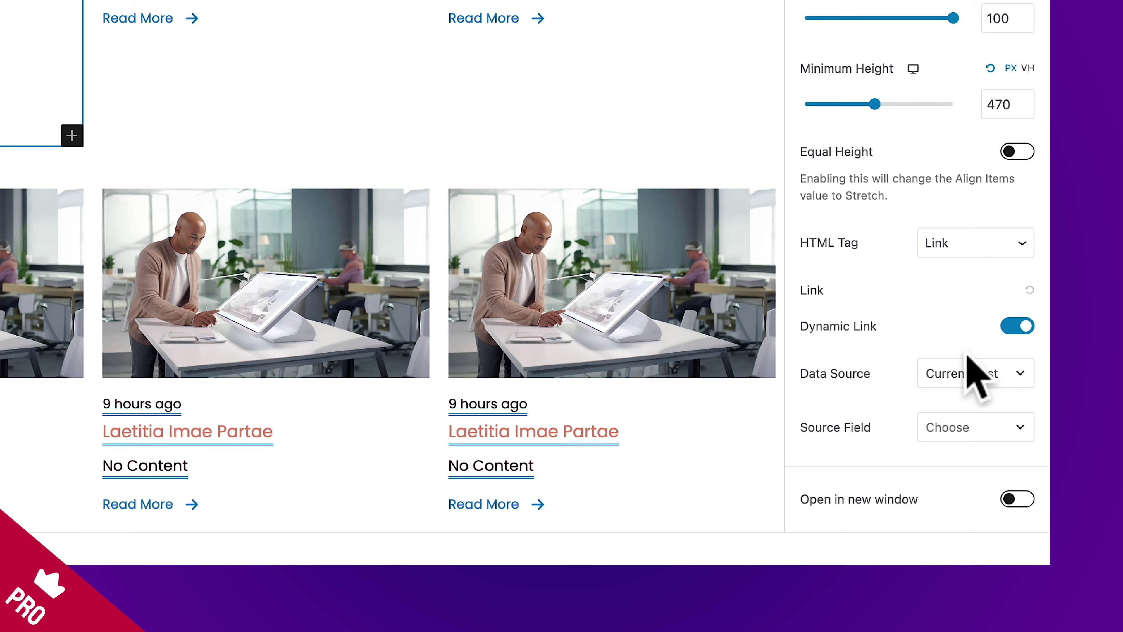
# Set the dynamic link of the Loop Builder's inner container to the current post's Post Permalink and apply it.
pyautogui.click(962, 430)
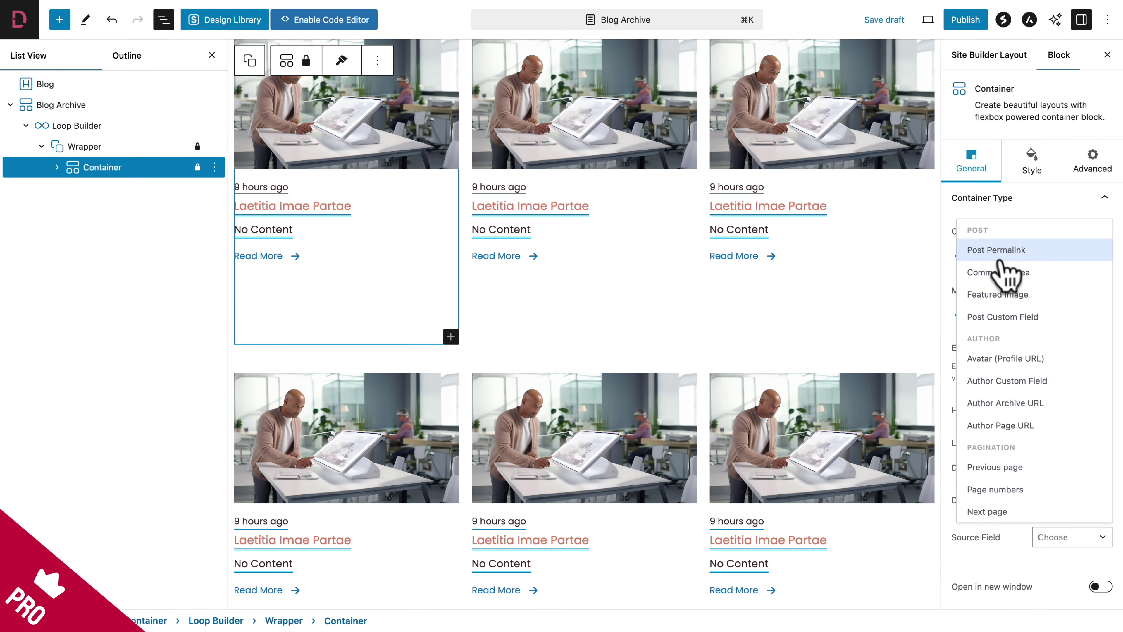
pyautogui.click(868, 11)
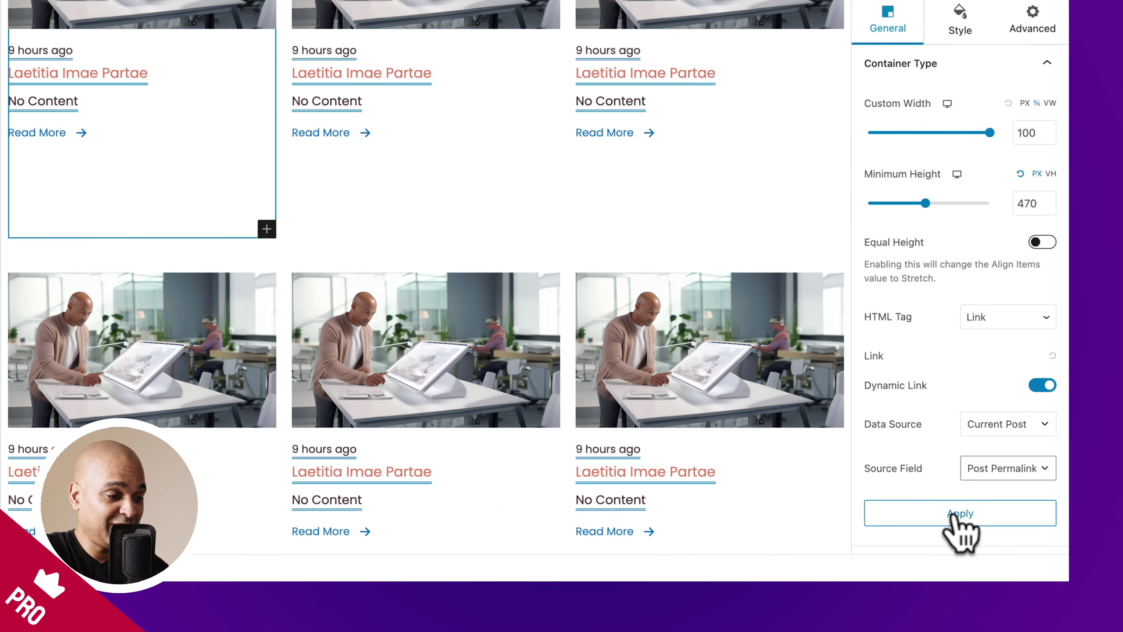
pyautogui.click(958, 517)
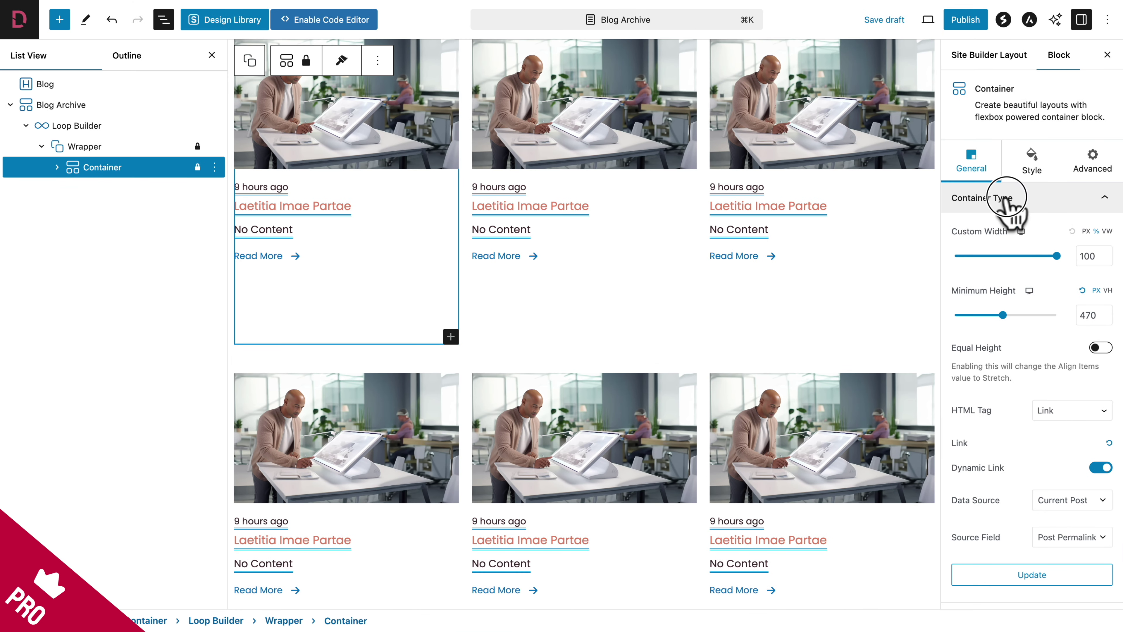
# In the loop container's flex layout, align items to the center and justify the content to the end.
pyautogui.click(1004, 198)
pyautogui.click(999, 232)
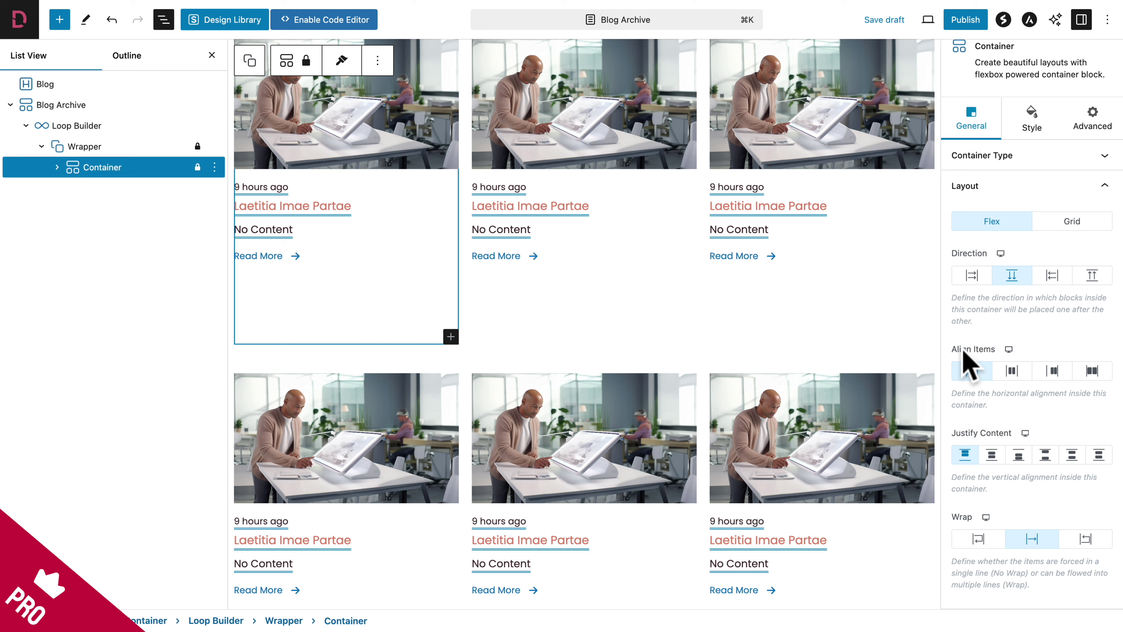
pyautogui.click(1012, 371)
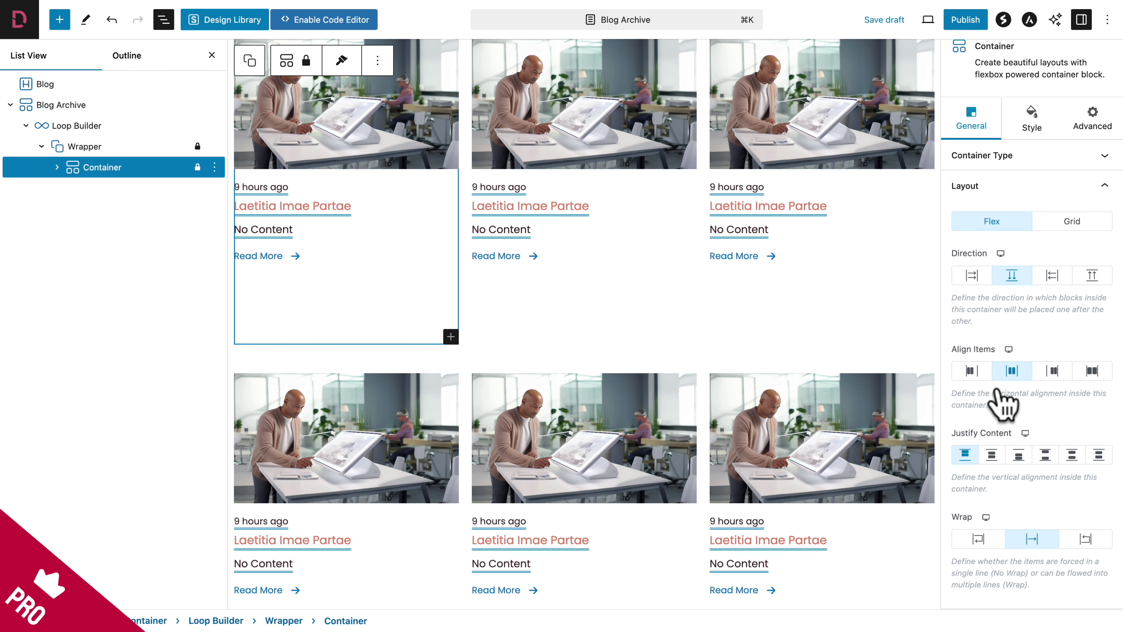
pyautogui.click(1019, 455)
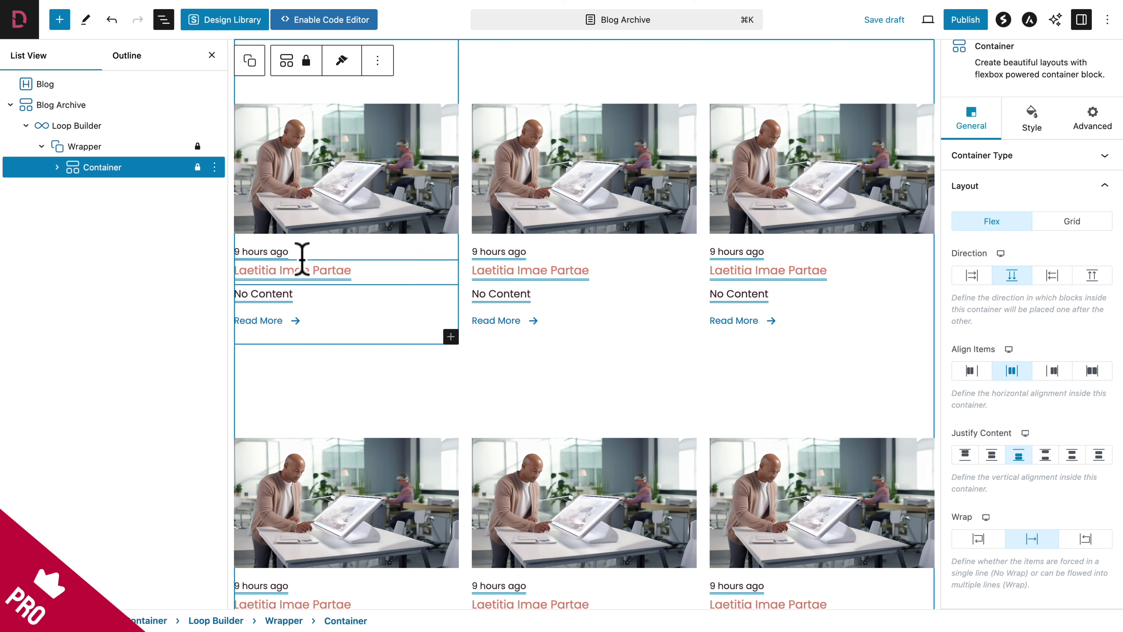
# Select the Post Date heading in the first post card of the loop.
pyautogui.click(293, 250)
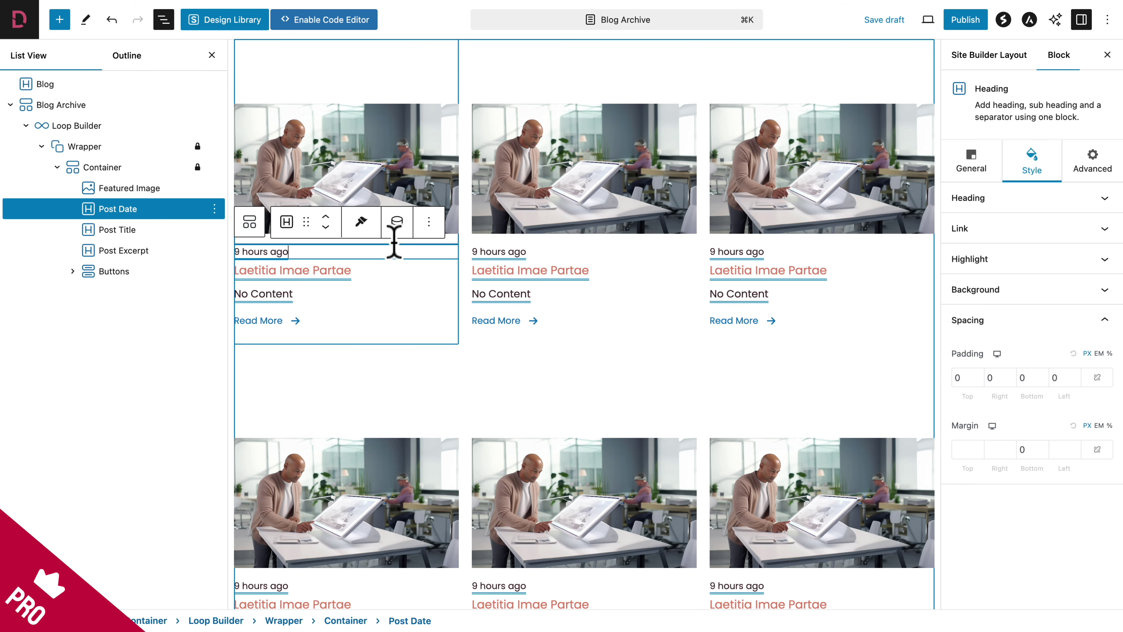
# Delete the Post Date and Post Excerpt blocks from the blog archive's loop card.
pyautogui.click(428, 221)
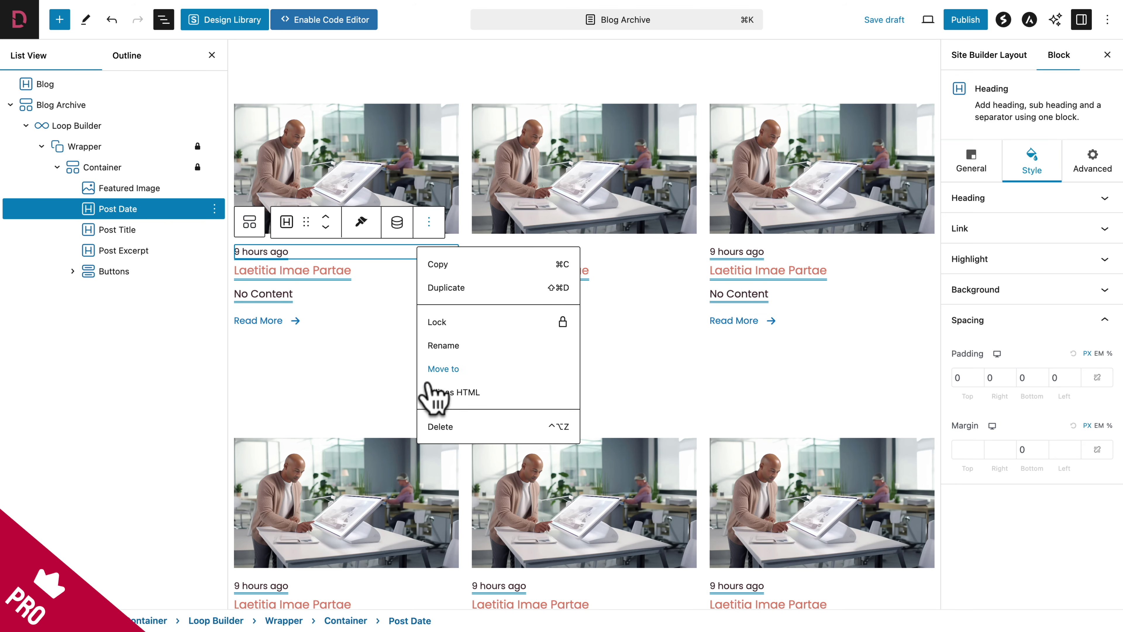
pyautogui.click(440, 426)
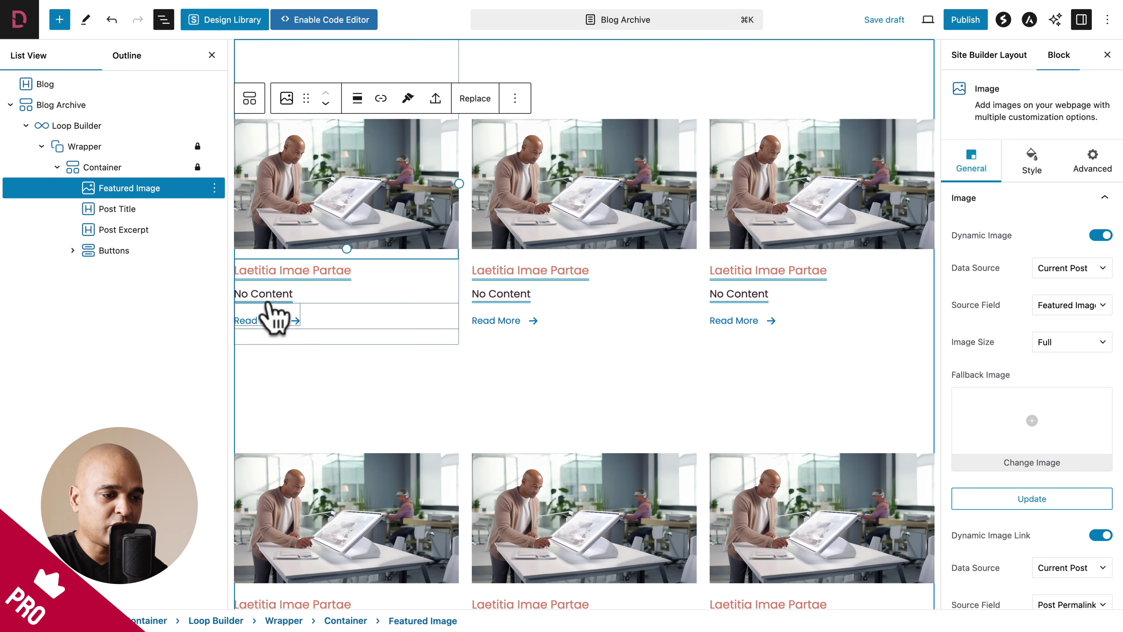
pyautogui.click(292, 295)
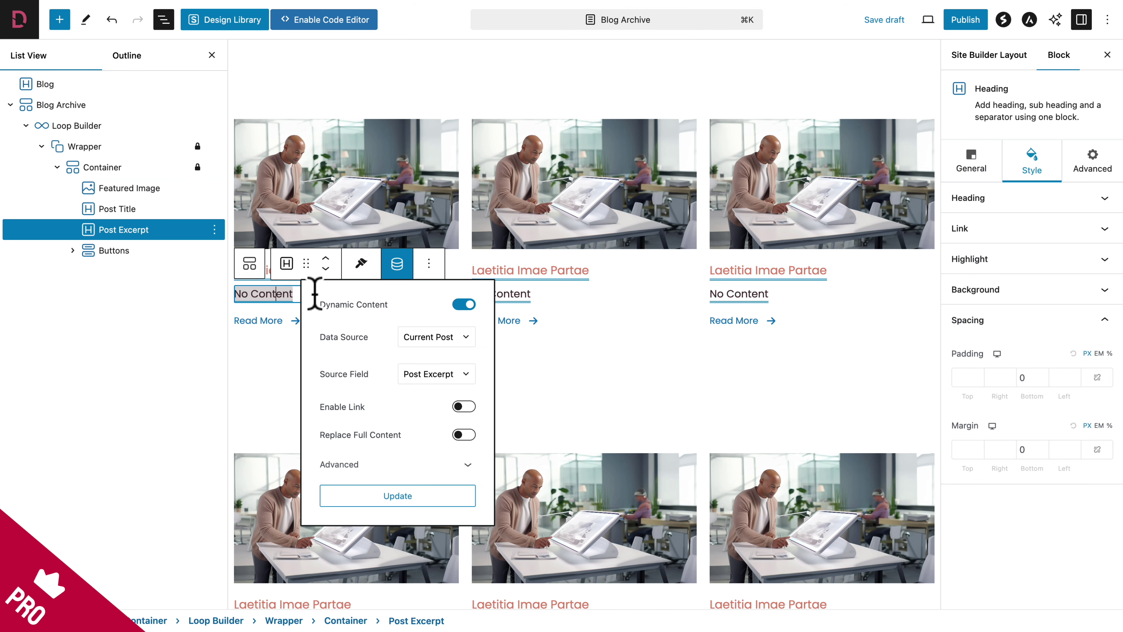
pyautogui.click(429, 263)
pyautogui.click(444, 466)
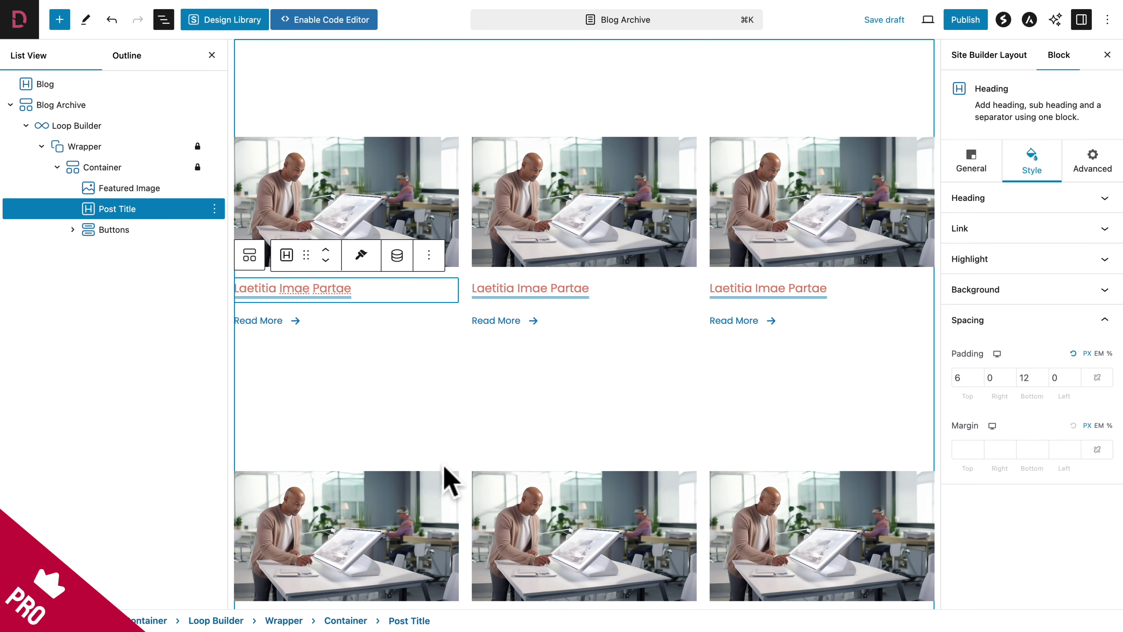
# Delete the Featured Image block from the loop card's container.
pyautogui.click(349, 206)
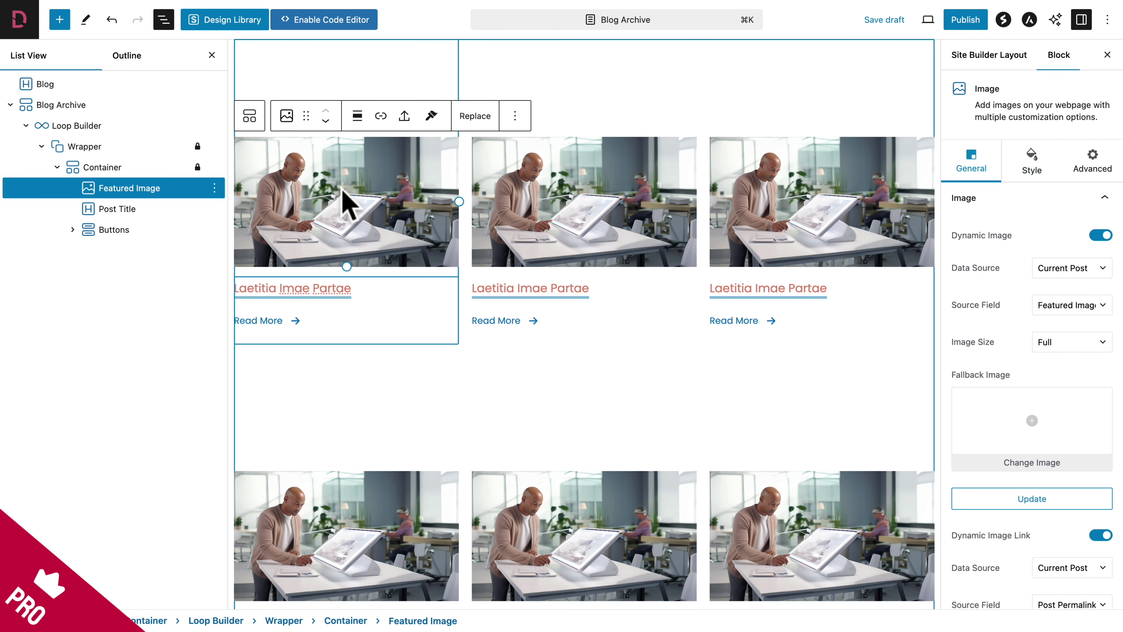
pyautogui.click(513, 119)
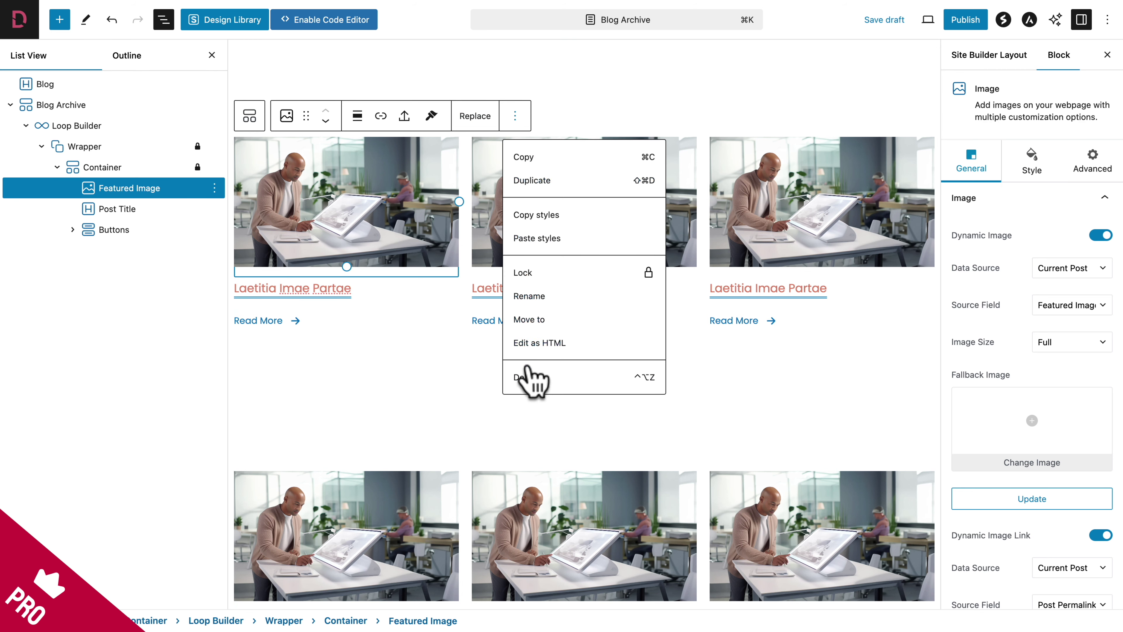
pyautogui.click(526, 377)
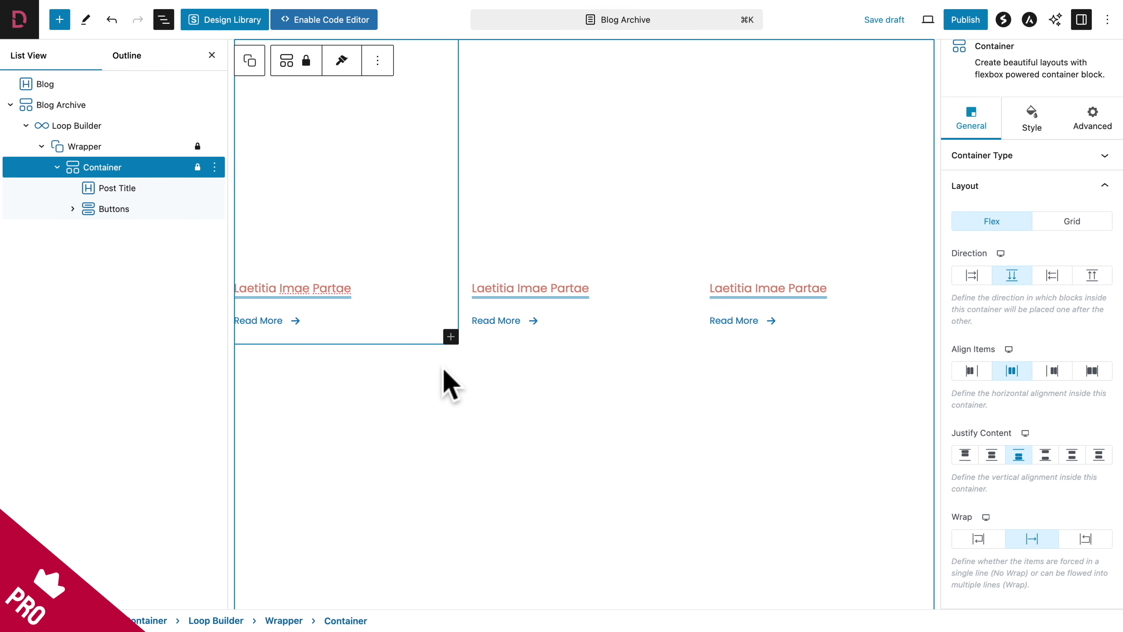
# Give the card container a dynamic background image using the current post's Featured Image at Full size, and apply it.
pyautogui.click(1033, 119)
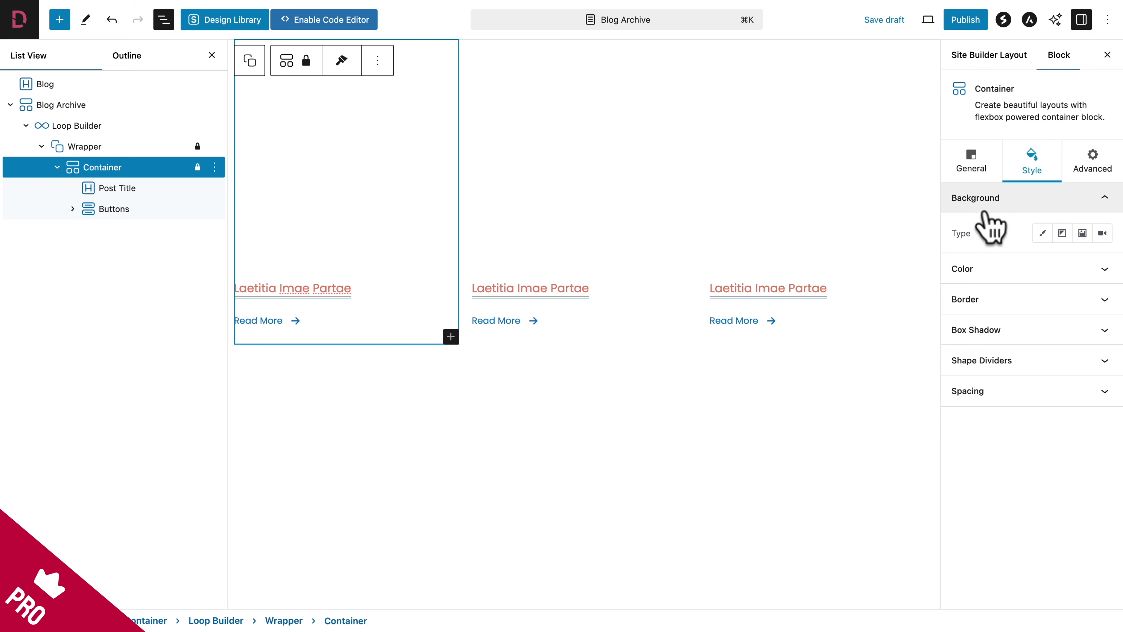
pyautogui.click(1083, 233)
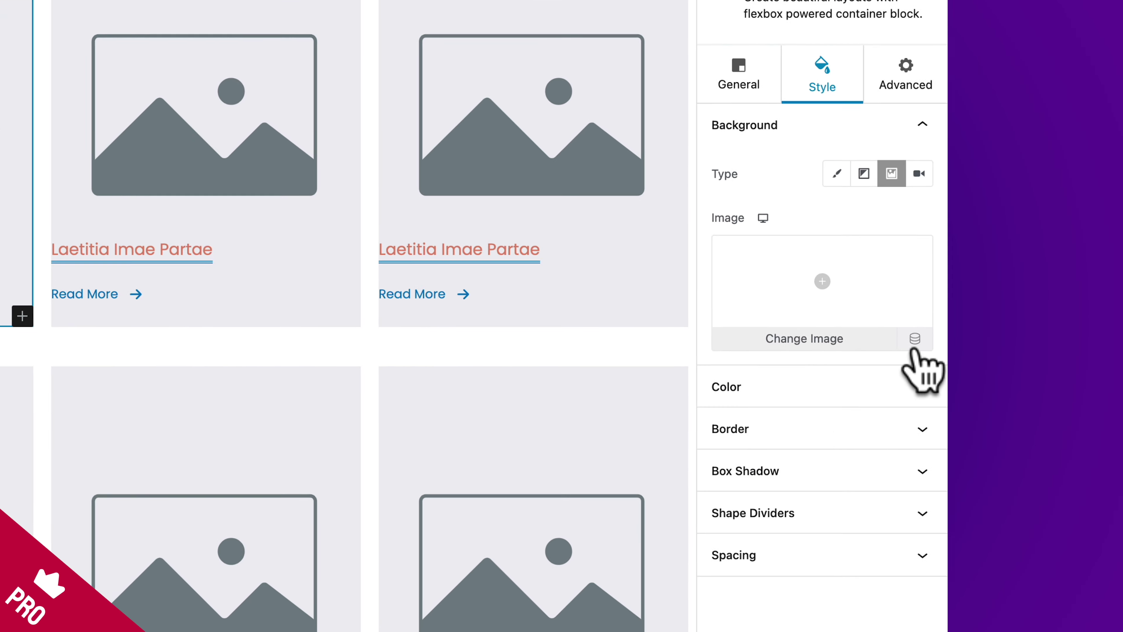
pyautogui.click(877, 336)
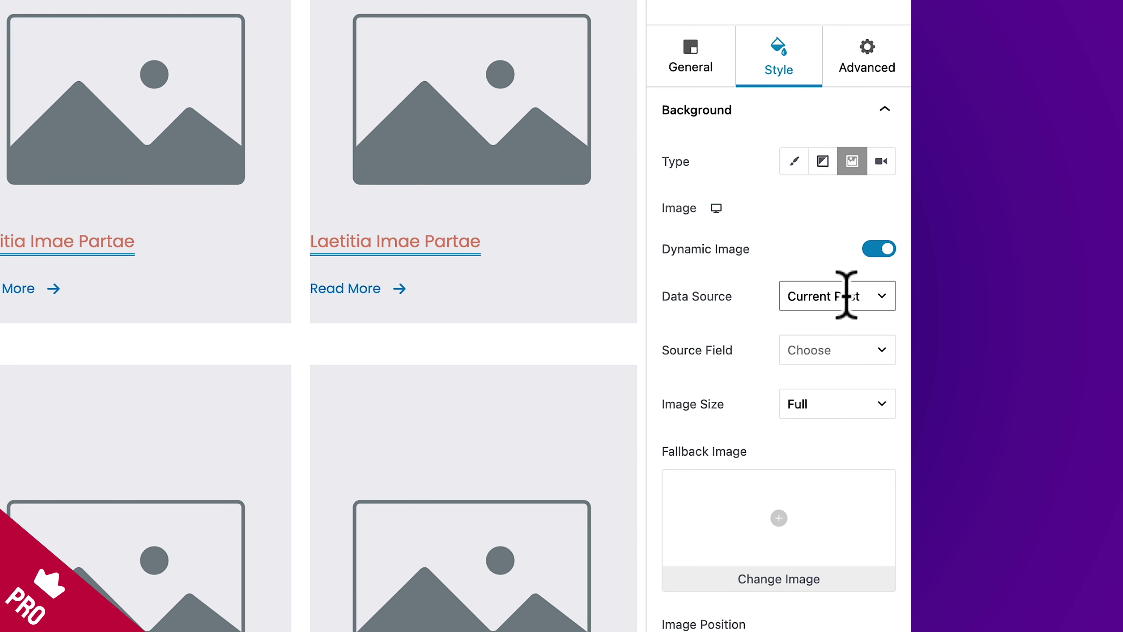
pyautogui.click(881, 353)
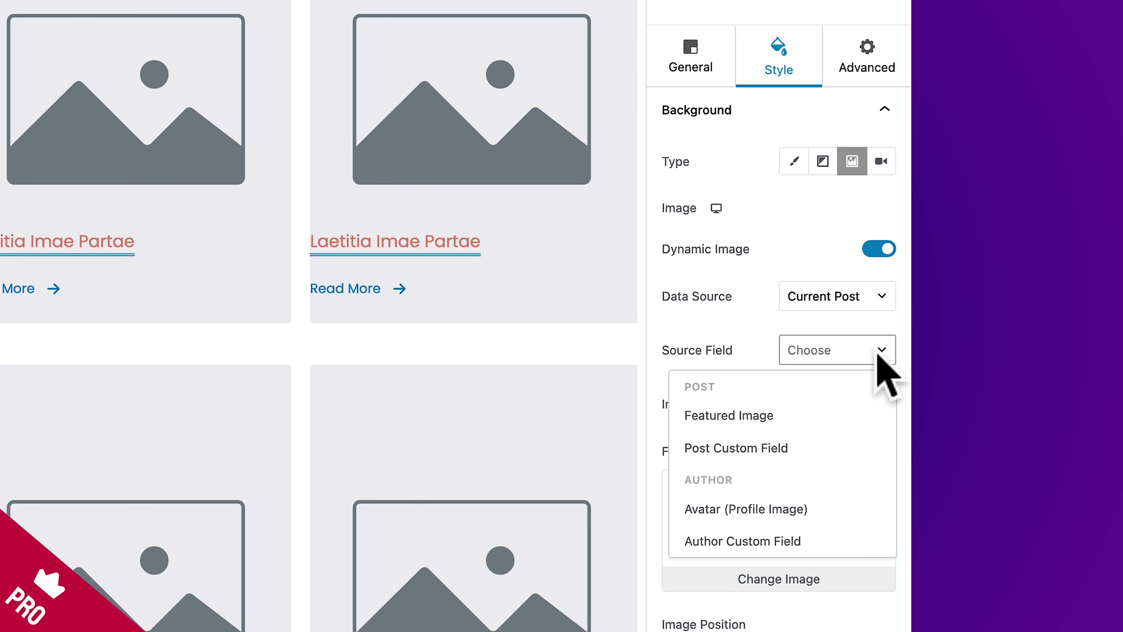
pyautogui.click(792, 412)
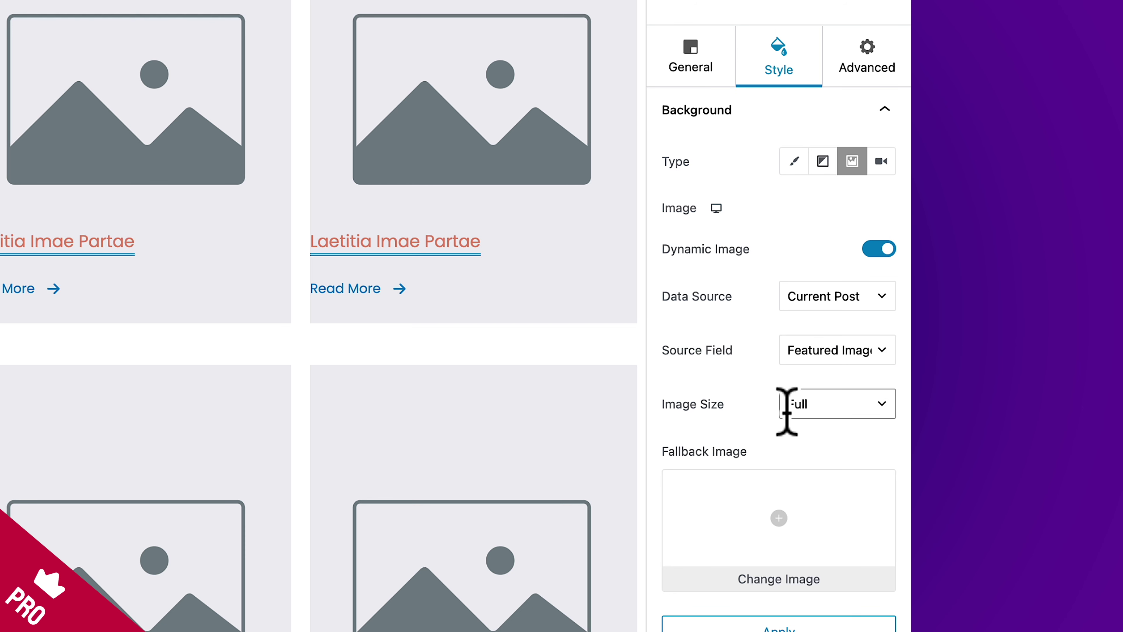
pyautogui.scroll(-5, 742, 442)
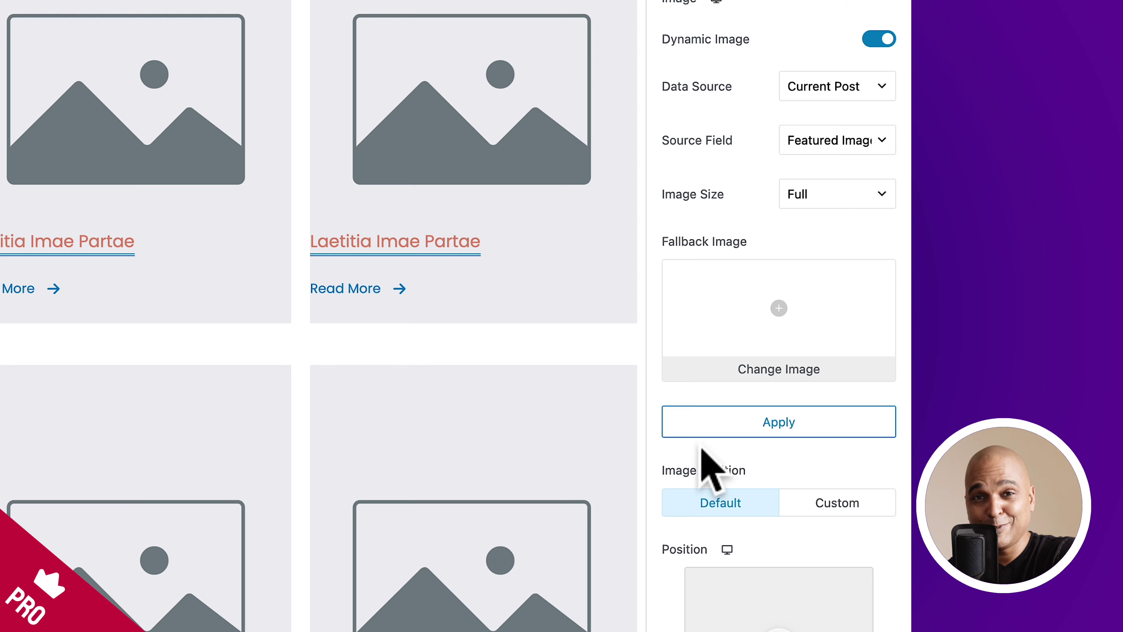
pyautogui.click(782, 434)
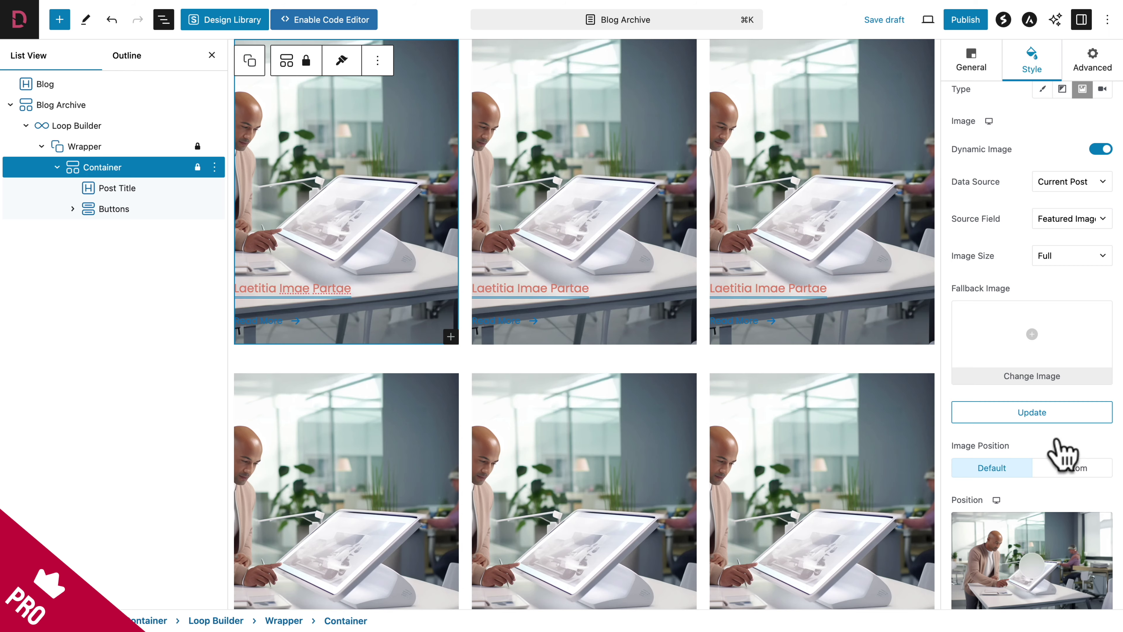
# Add a gradient overlay to the container's background image and make its first color stop fully transparent.
pyautogui.scroll(-10, 1017, 453)
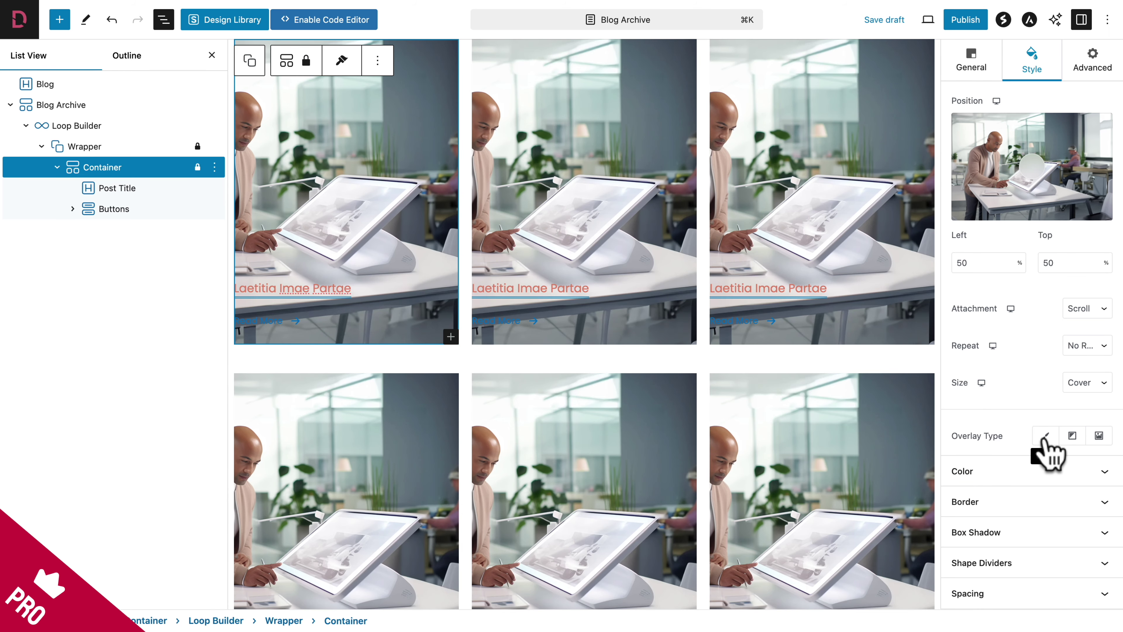
pyautogui.click(1073, 437)
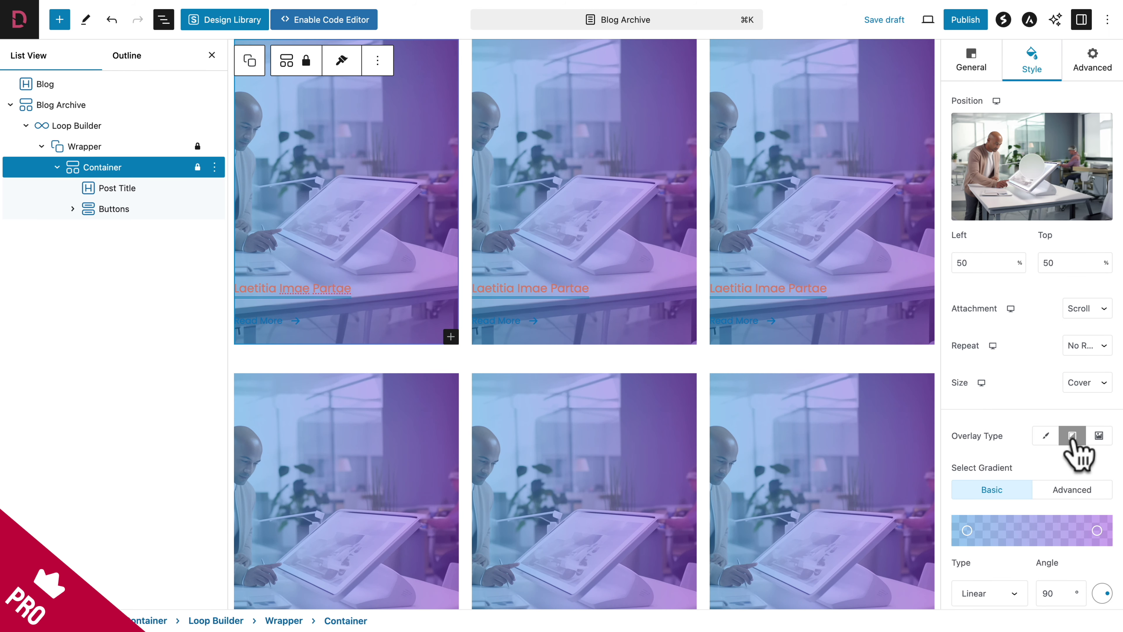
pyautogui.scroll(-6, 993, 531)
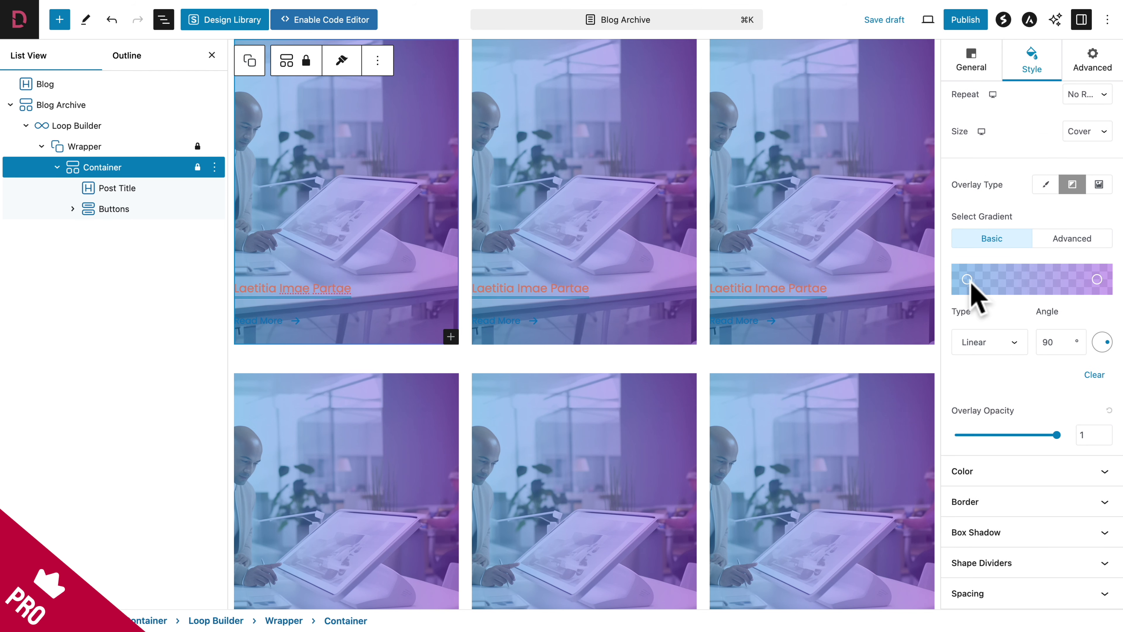
pyautogui.click(968, 282)
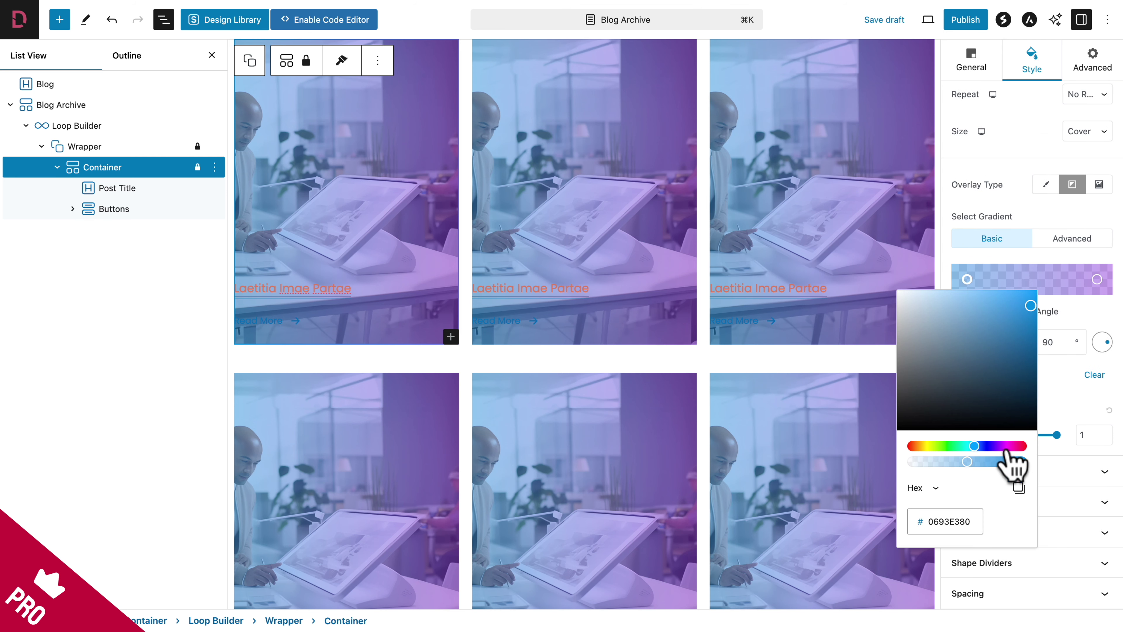
pyautogui.moveTo(967, 462); pyautogui.dragTo(897, 463)
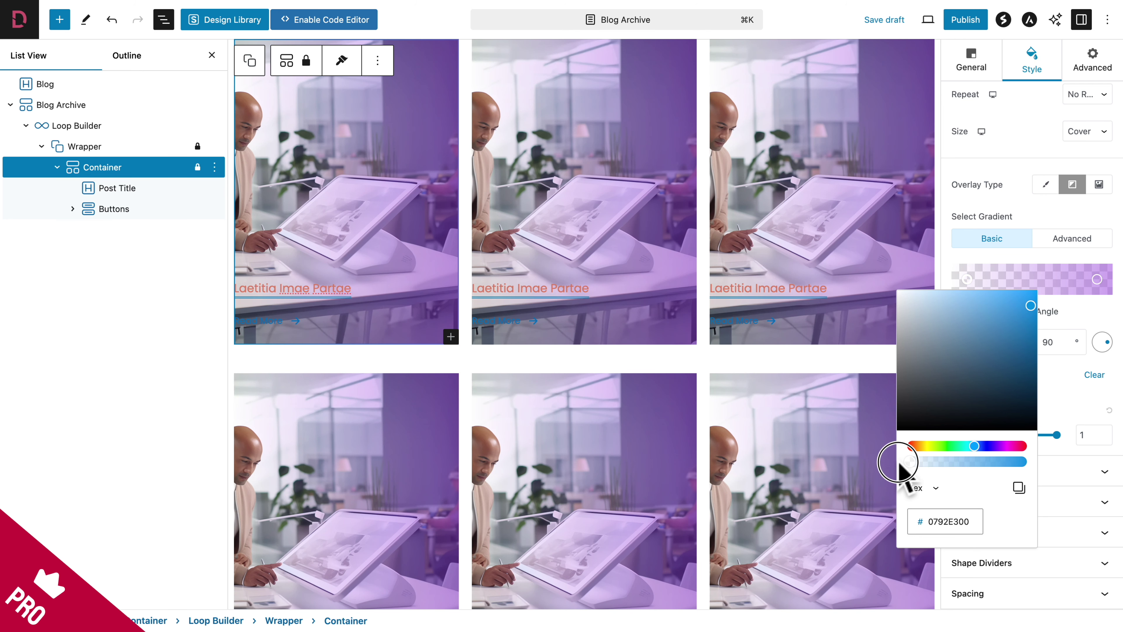
pyautogui.click(1068, 317)
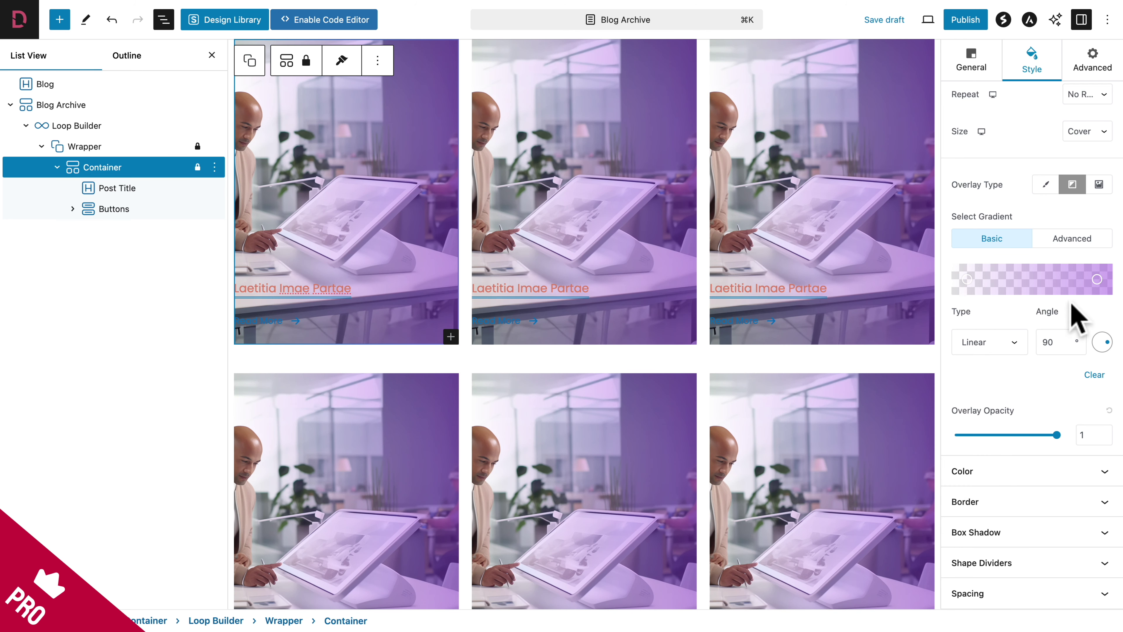
# Set the overlay gradient's second color stop to hex A40F7080 and the gradient angle to 180°.
pyautogui.click(1097, 279)
pyautogui.doubleClick(1019, 521)
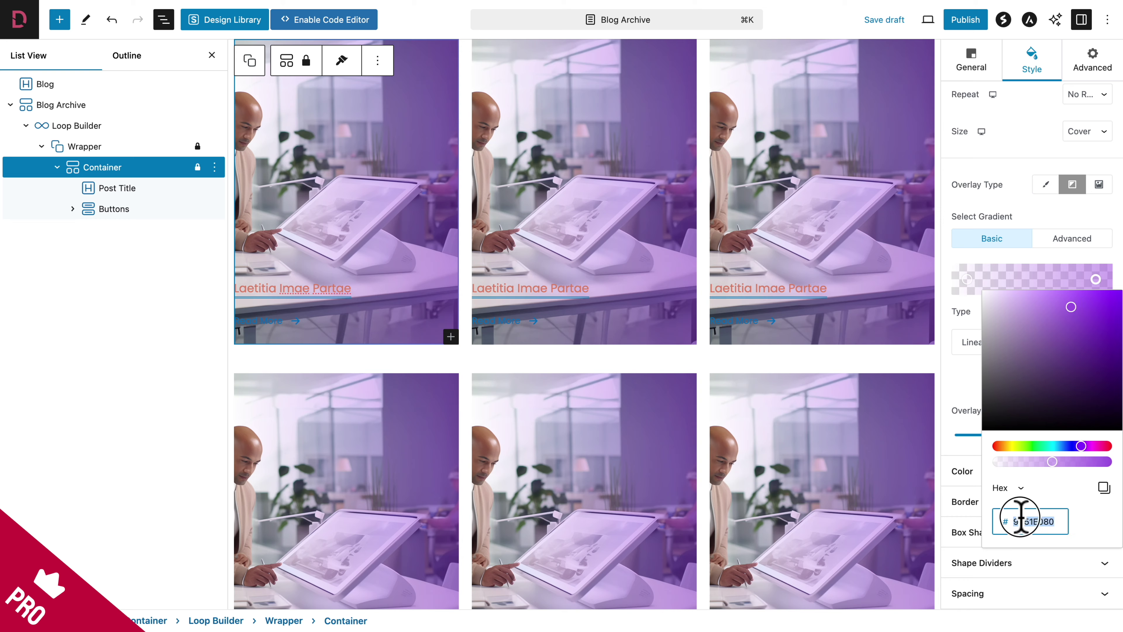
pyautogui.write('A40F7080')
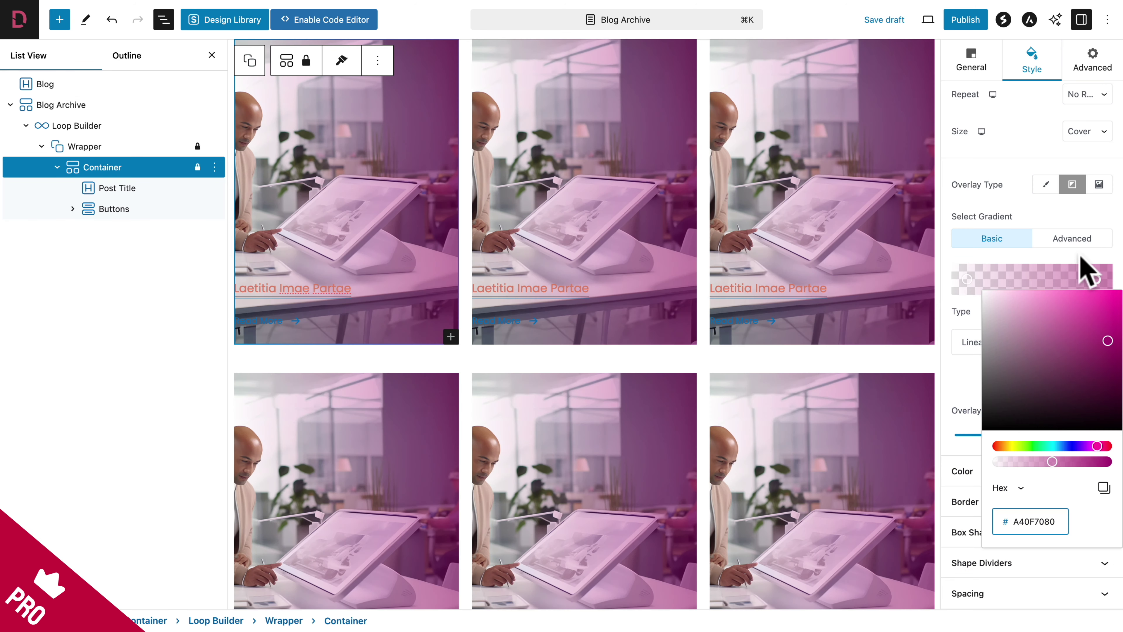
pyautogui.click(1086, 266)
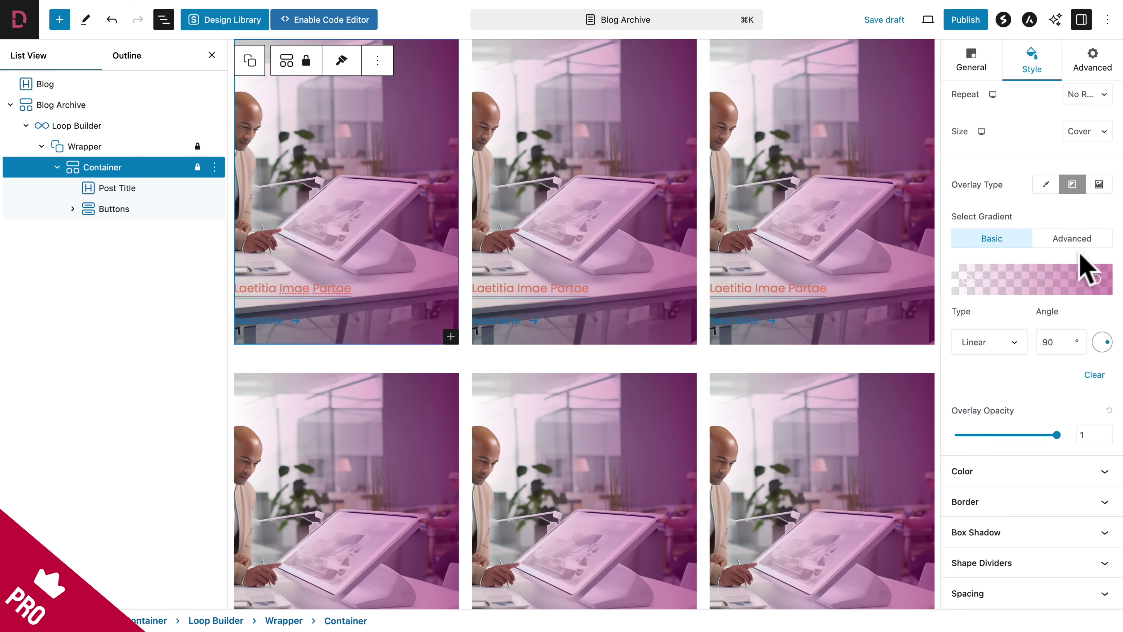
pyautogui.doubleClick(1047, 343)
pyautogui.write('180')
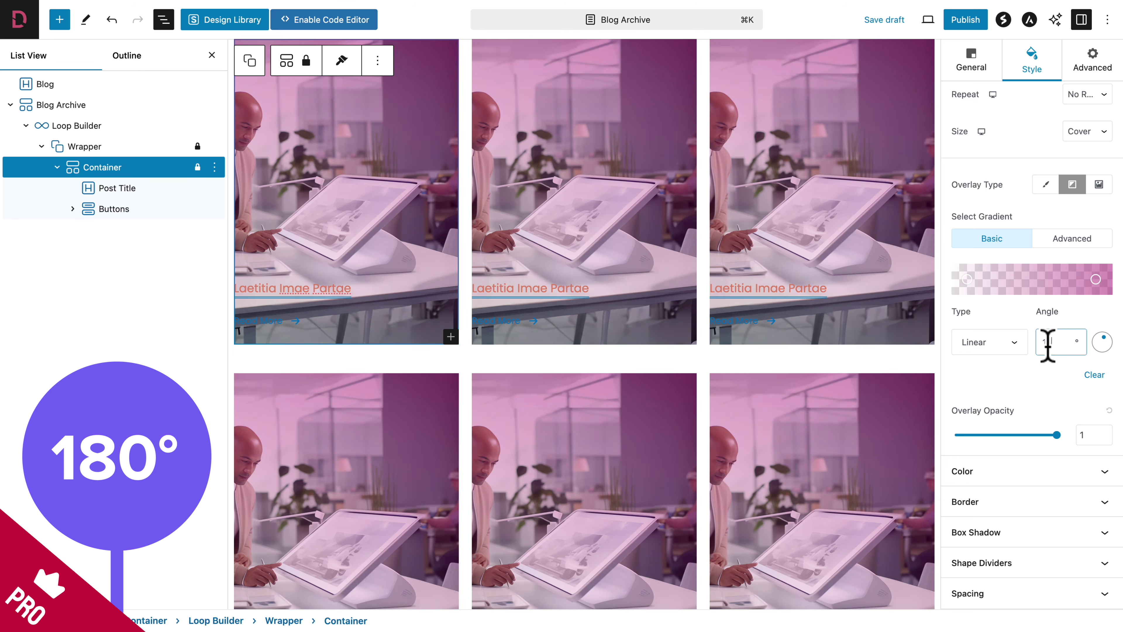
# Set the card container's border radius to 5 px on all corners.
pyautogui.click(974, 502)
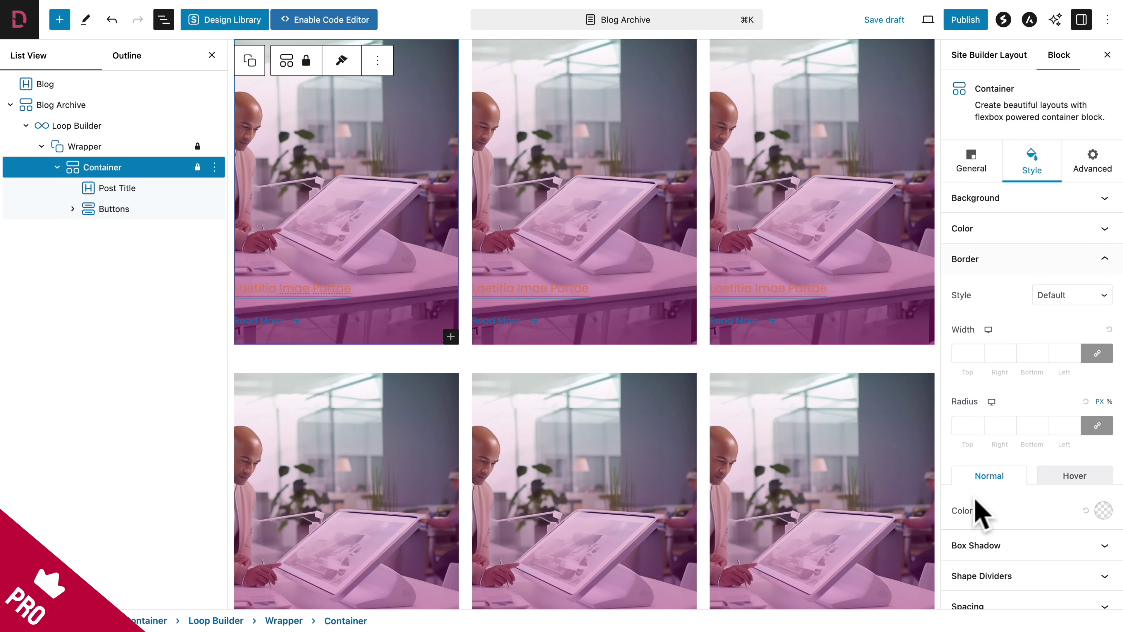
pyautogui.click(960, 425)
pyautogui.write('5')
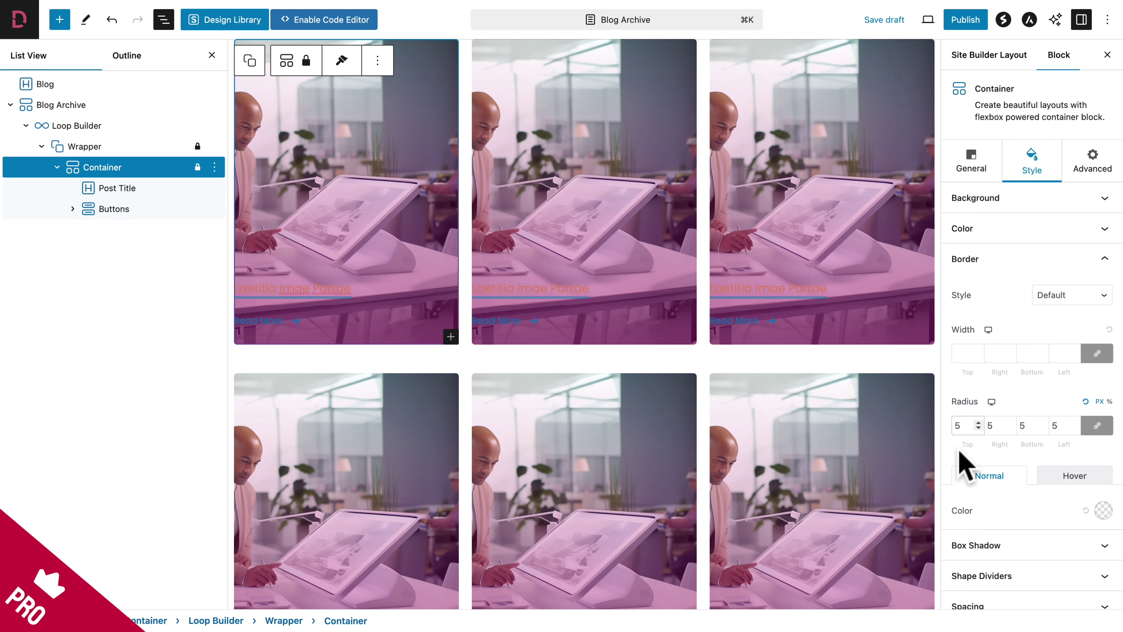
# Set the card container's padding to 20 px on all sides.
pyautogui.scroll(-1, 955, 464)
pyautogui.click(995, 590)
pyautogui.scroll(-2, 995, 584)
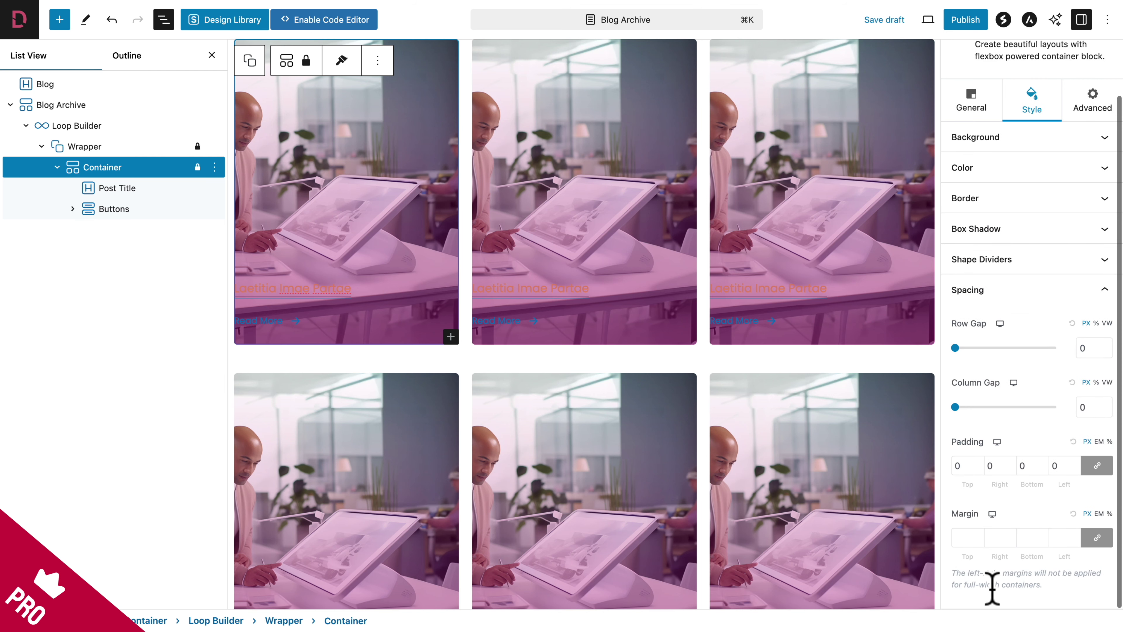
pyautogui.click(961, 465)
pyautogui.write('20')
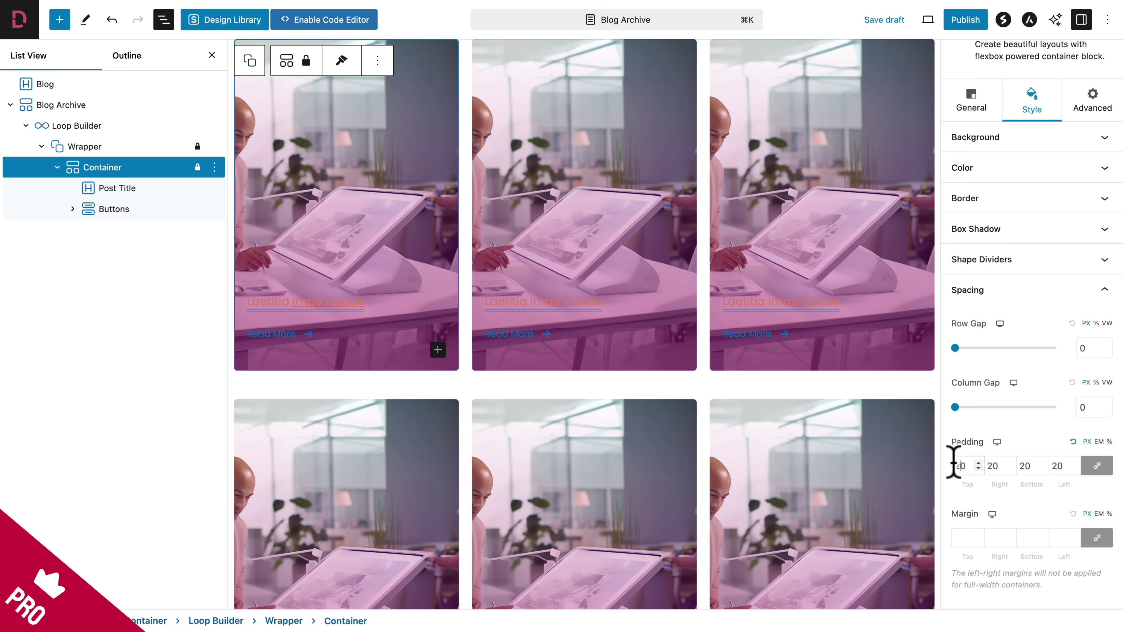
# Center the Post Title heading and change its heading tag to H2.
pyautogui.click(298, 299)
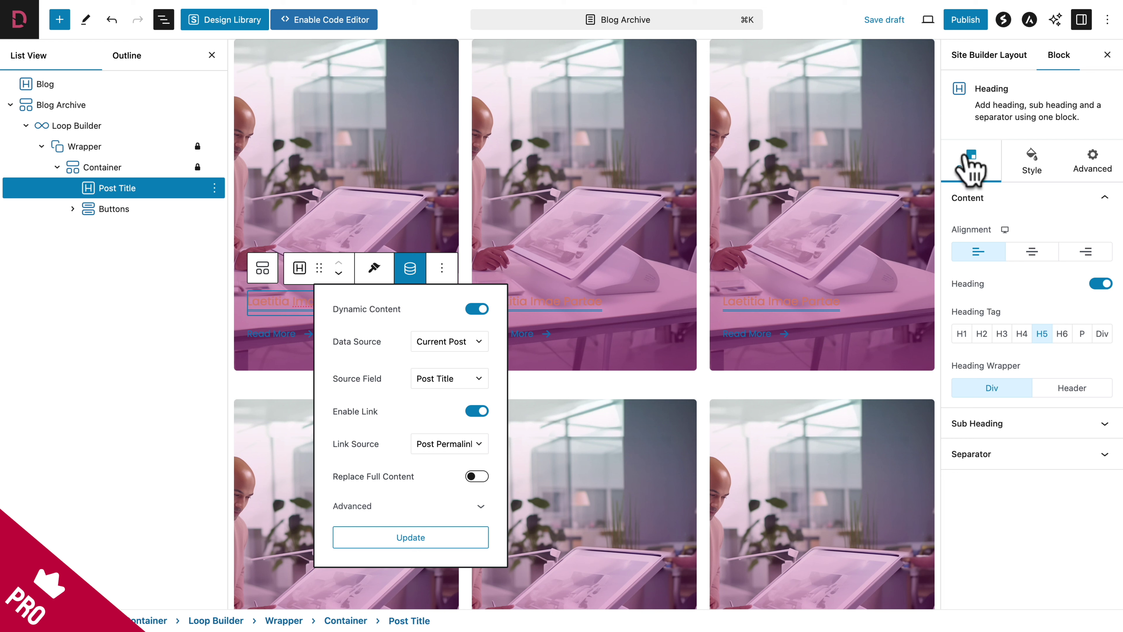
pyautogui.click(1032, 253)
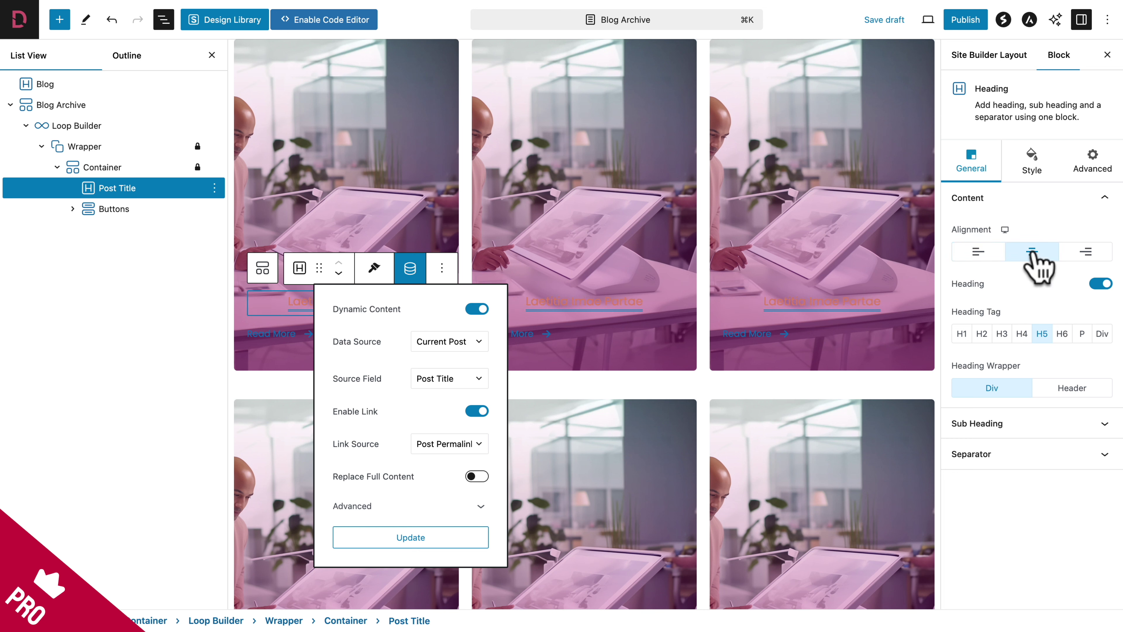
pyautogui.click(982, 334)
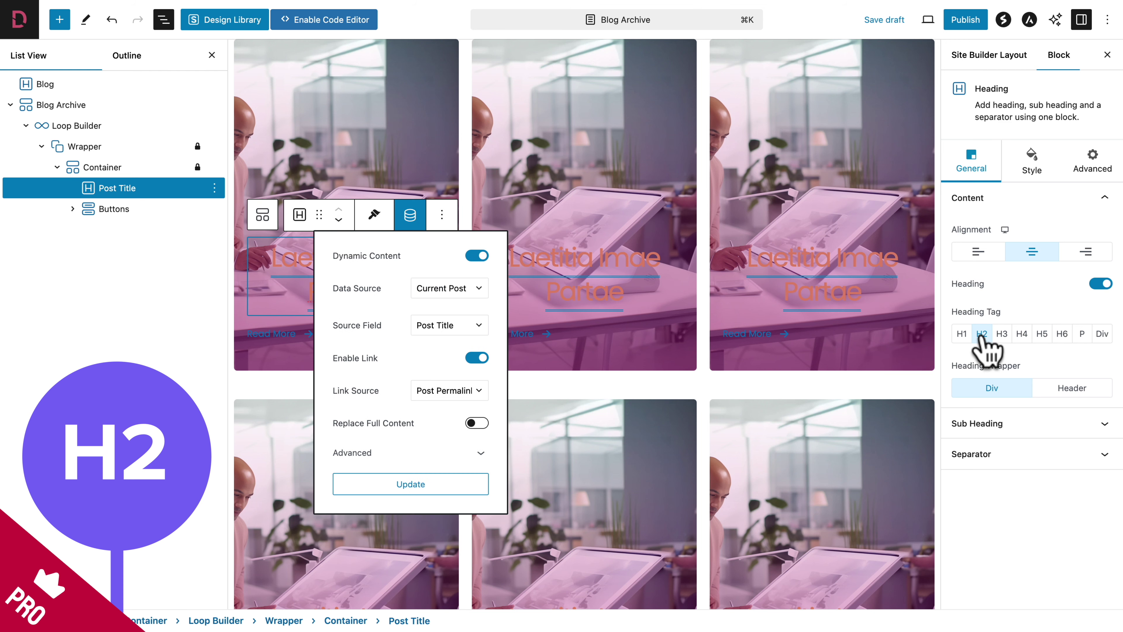
# Set the Post Title's font size to 21 px and its letter spacing to 0 in the heading typography.
pyautogui.click(1031, 167)
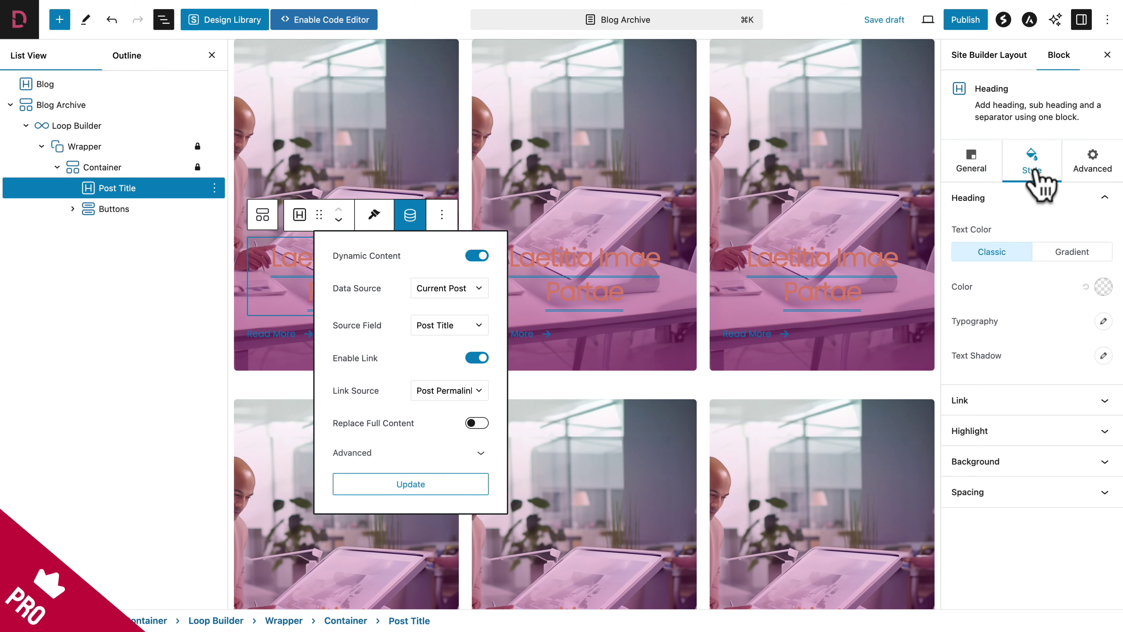
pyautogui.click(1103, 321)
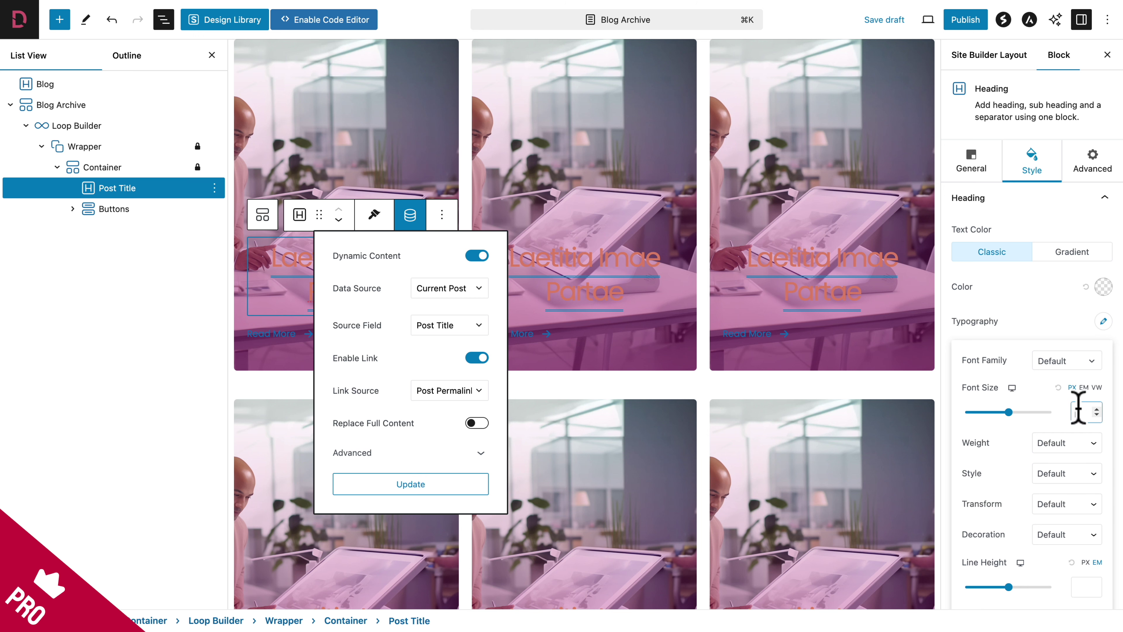
pyautogui.write('21')
pyautogui.scroll(-4, 973, 469)
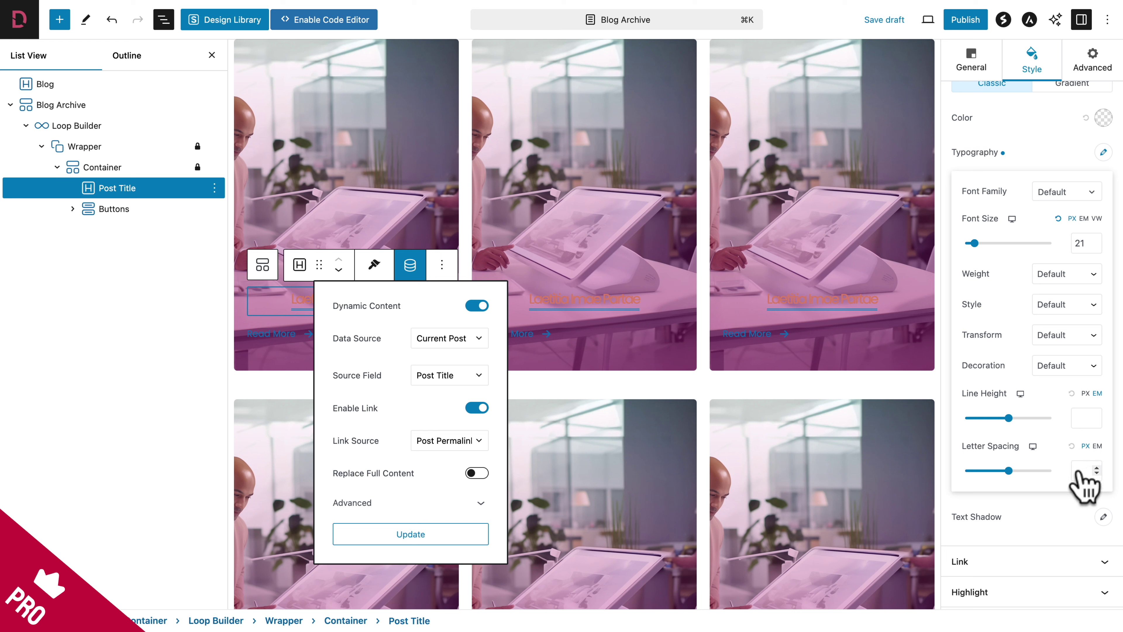
pyautogui.write('0')
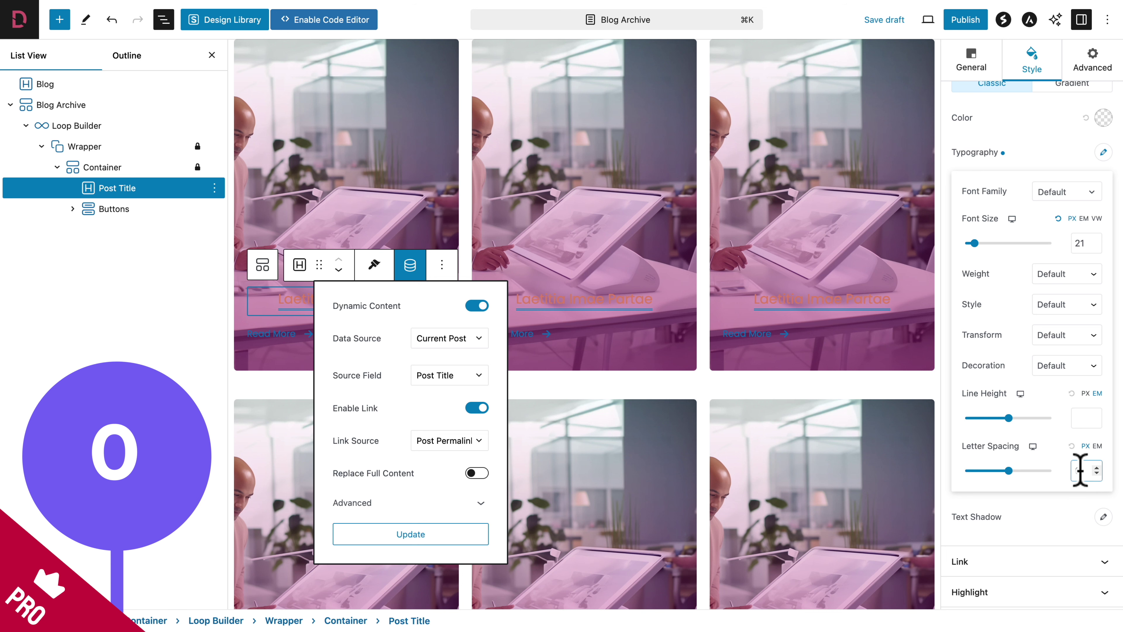
# Set the Post Title's normal link color to white, FFFFFF.
pyautogui.click(982, 146)
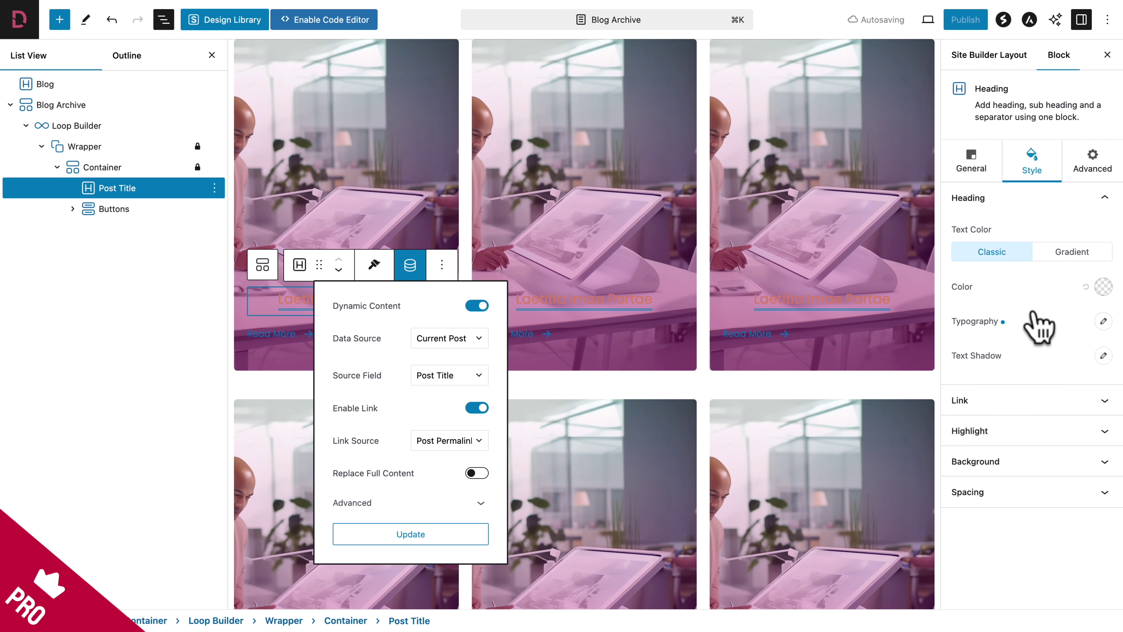
pyautogui.click(988, 400)
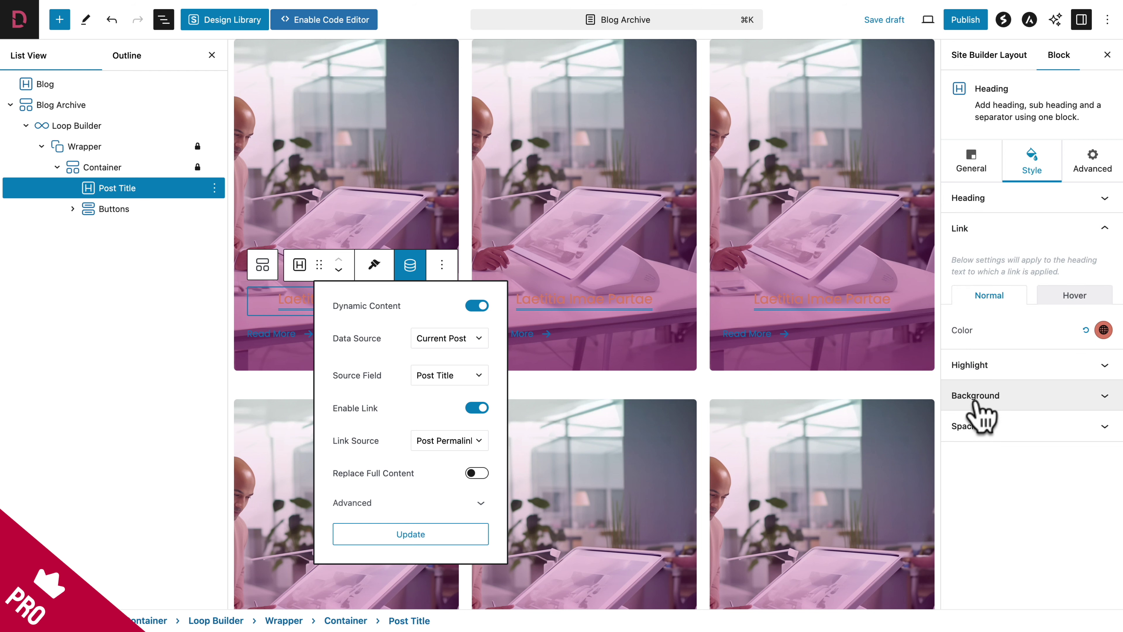
pyautogui.click(1103, 330)
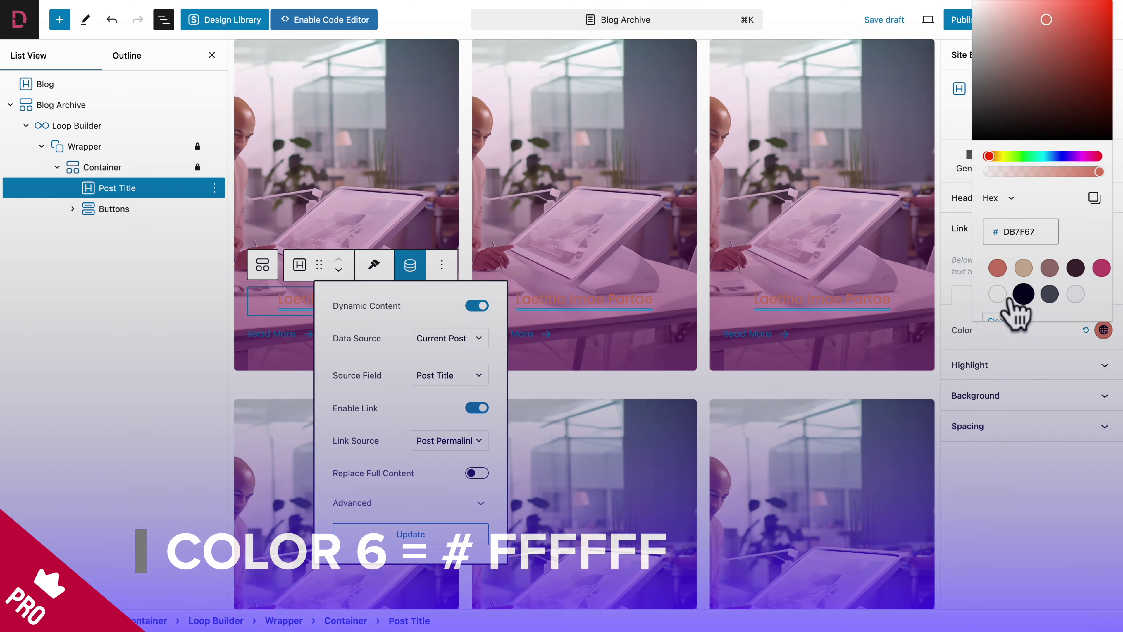
pyautogui.click(997, 294)
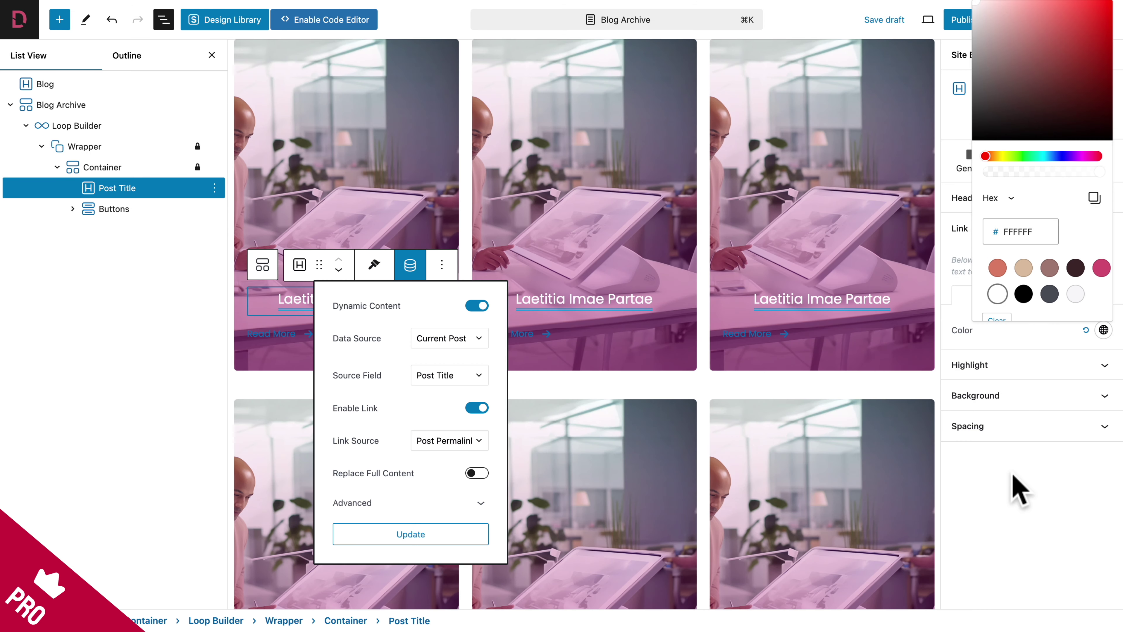
pyautogui.click(1013, 500)
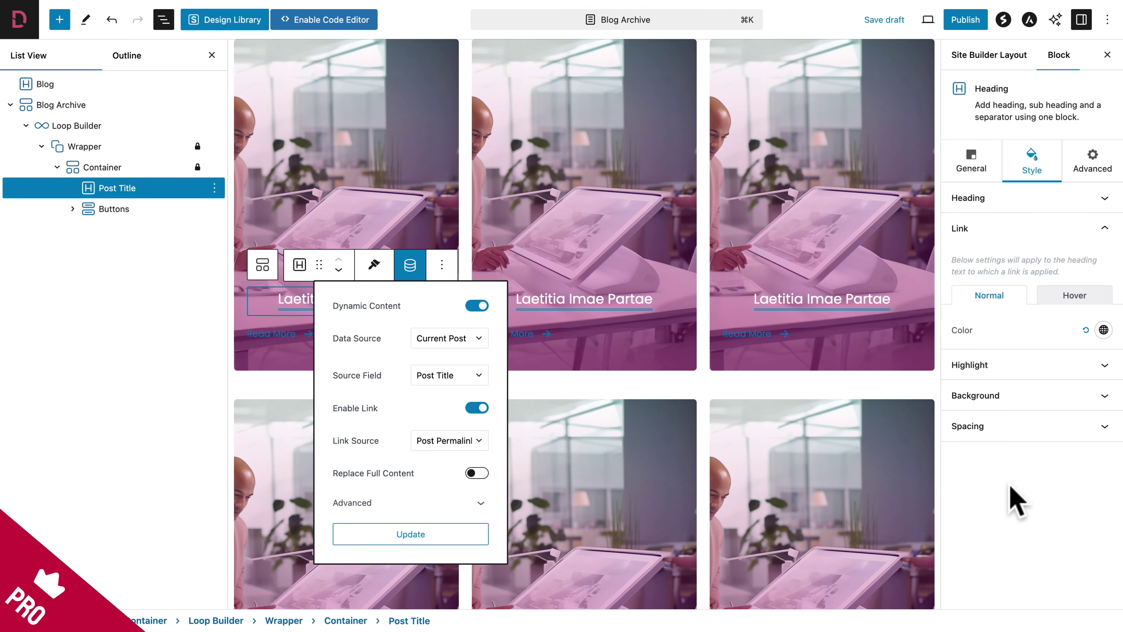
# Set the Post Title's padding to 10 px at the top and 0 on the other sides.
pyautogui.click(992, 426)
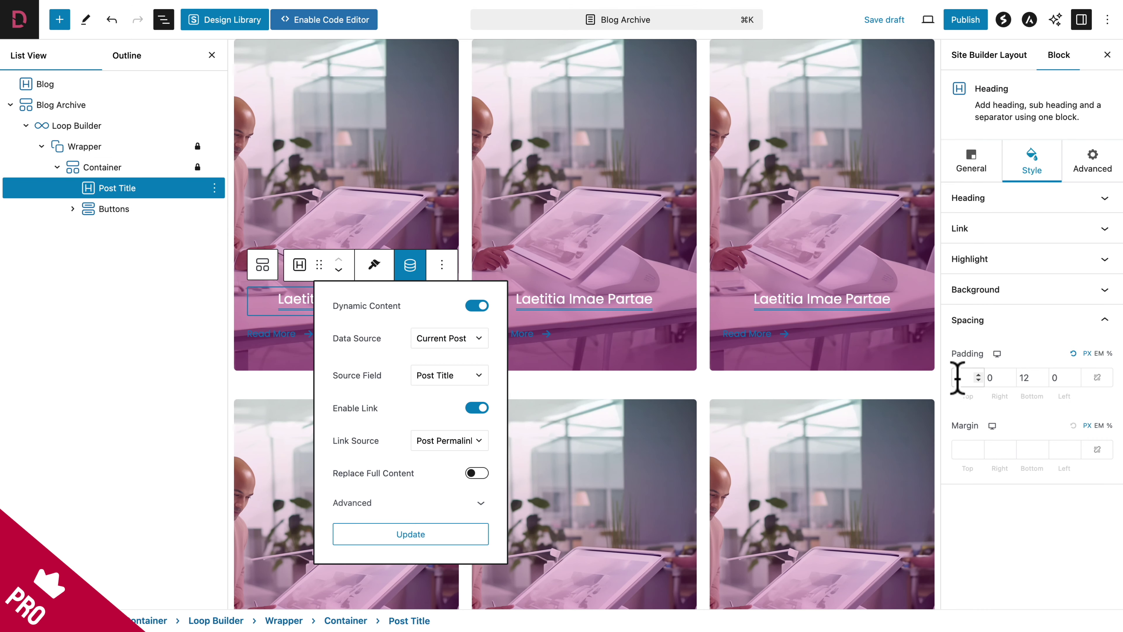
pyautogui.write('0')
pyautogui.press('Tab')
pyautogui.write('0')
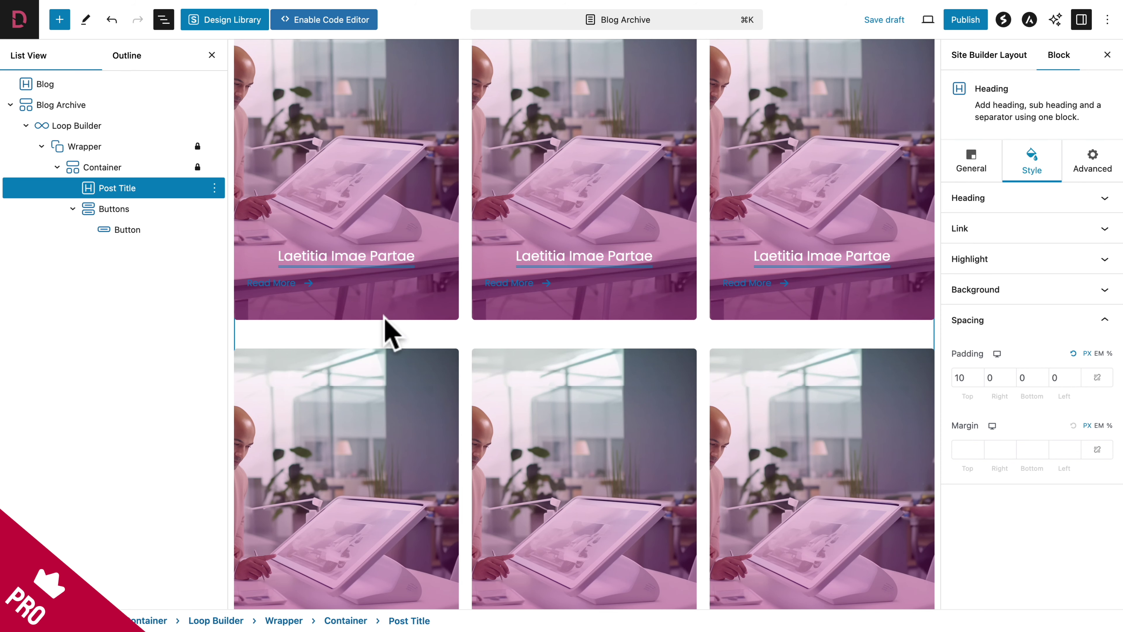
# Center the card's Buttons block and set its Read More button's normal text color to F6F7F8.
pyautogui.click(108, 211)
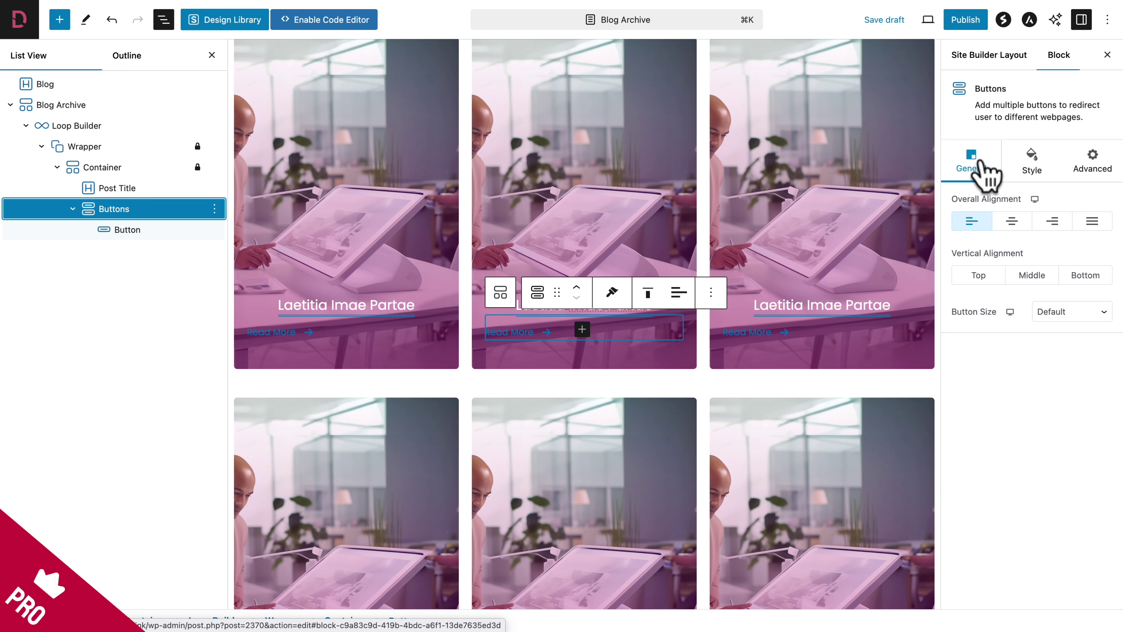
pyautogui.click(1012, 224)
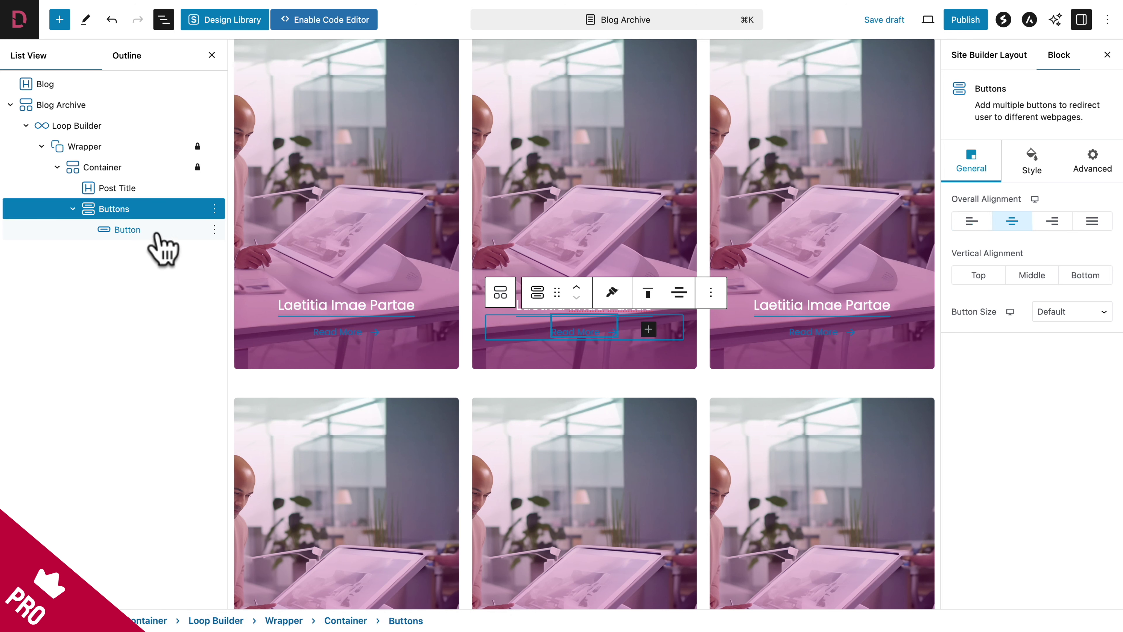
pyautogui.click(125, 230)
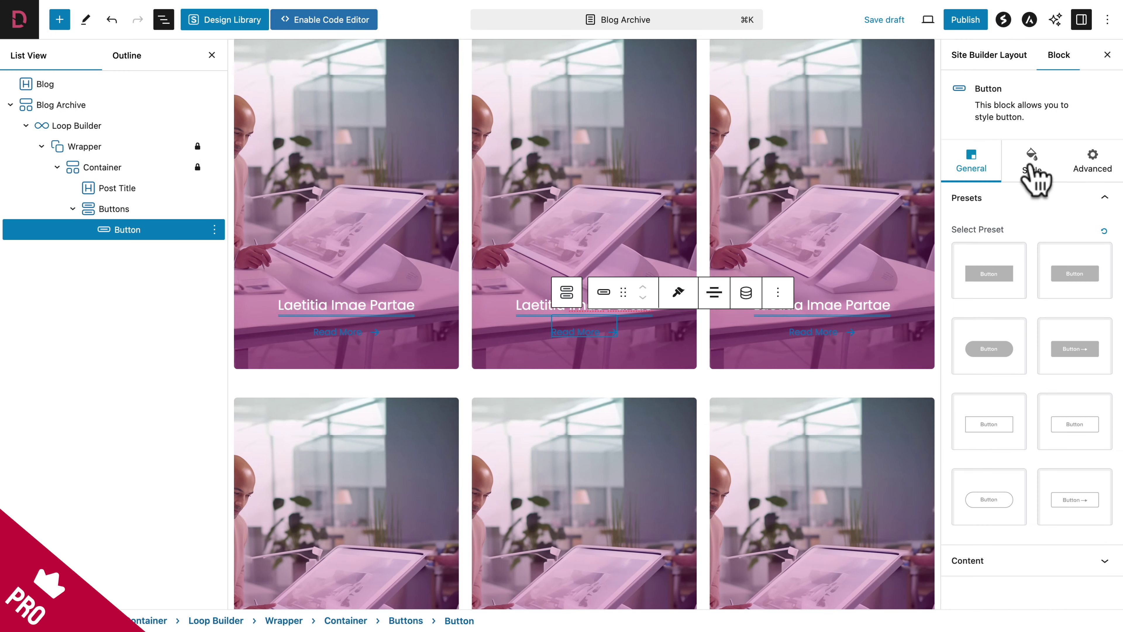
pyautogui.click(1033, 165)
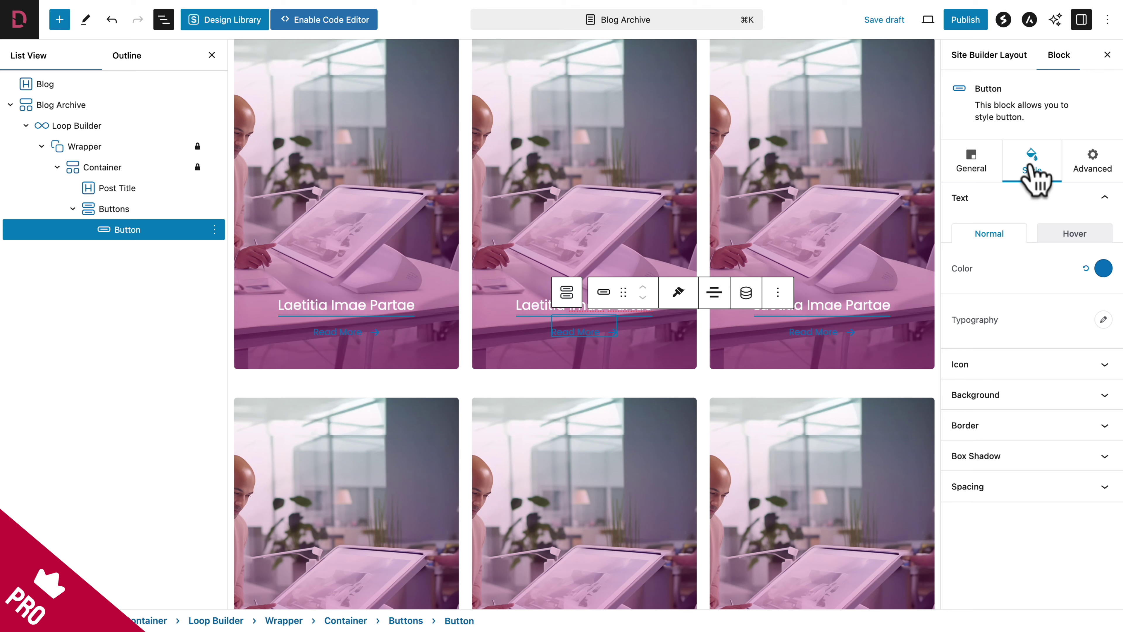
pyautogui.click(1101, 268)
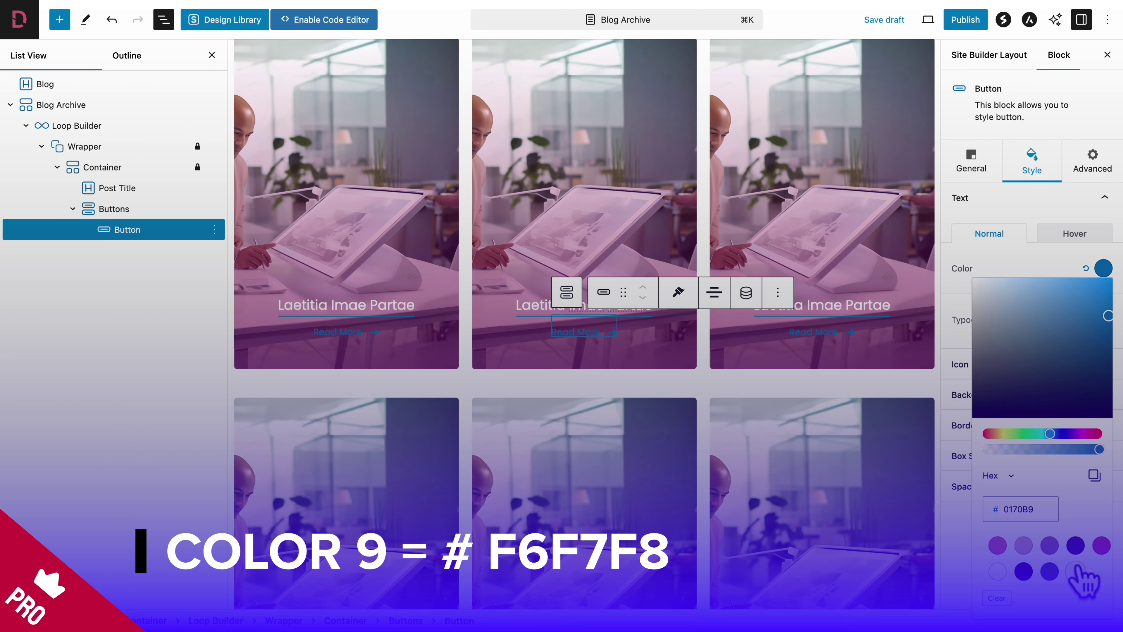
pyautogui.click(1075, 571)
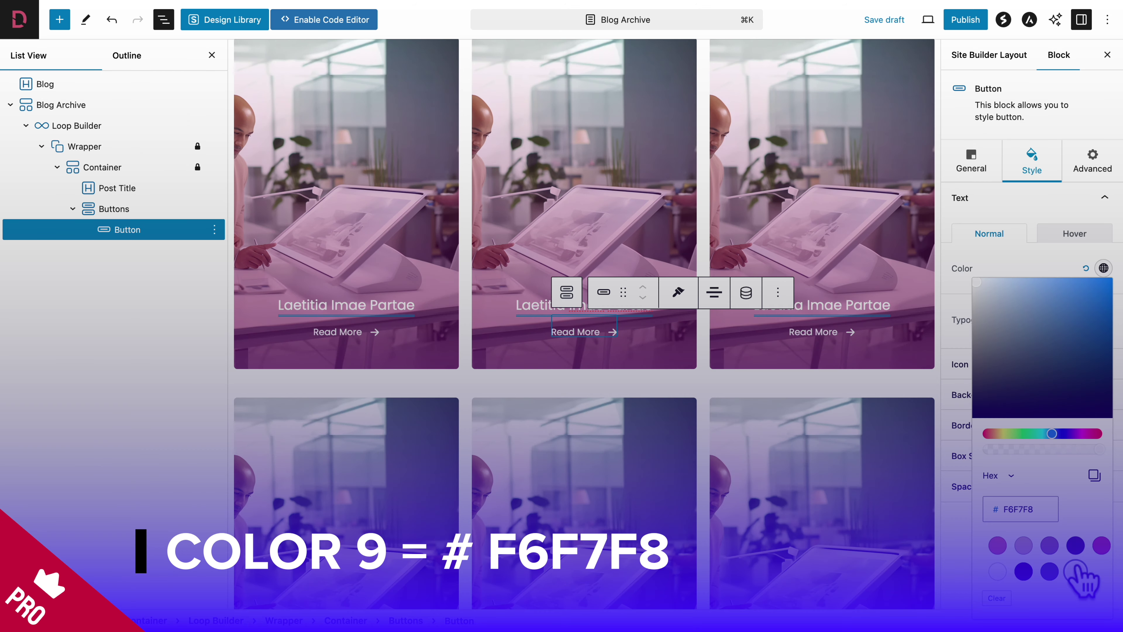
pyautogui.click(965, 261)
# Apply a negative margin to all sides of the card's Read More button.
pyautogui.click(964, 508)
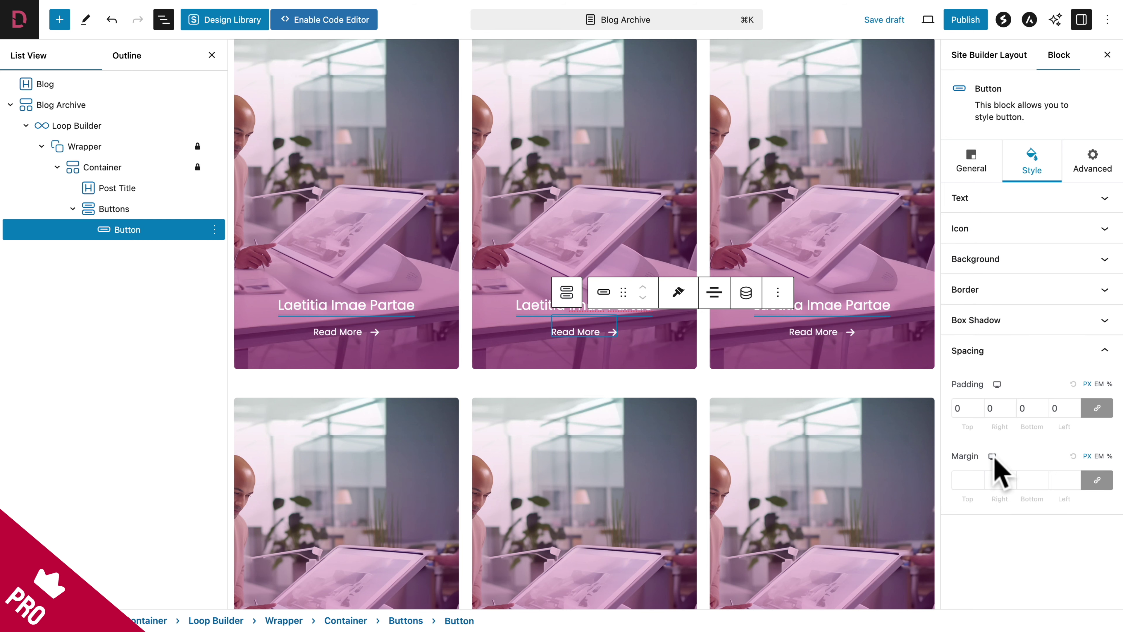
pyautogui.click(955, 480)
pyautogui.write('-1')
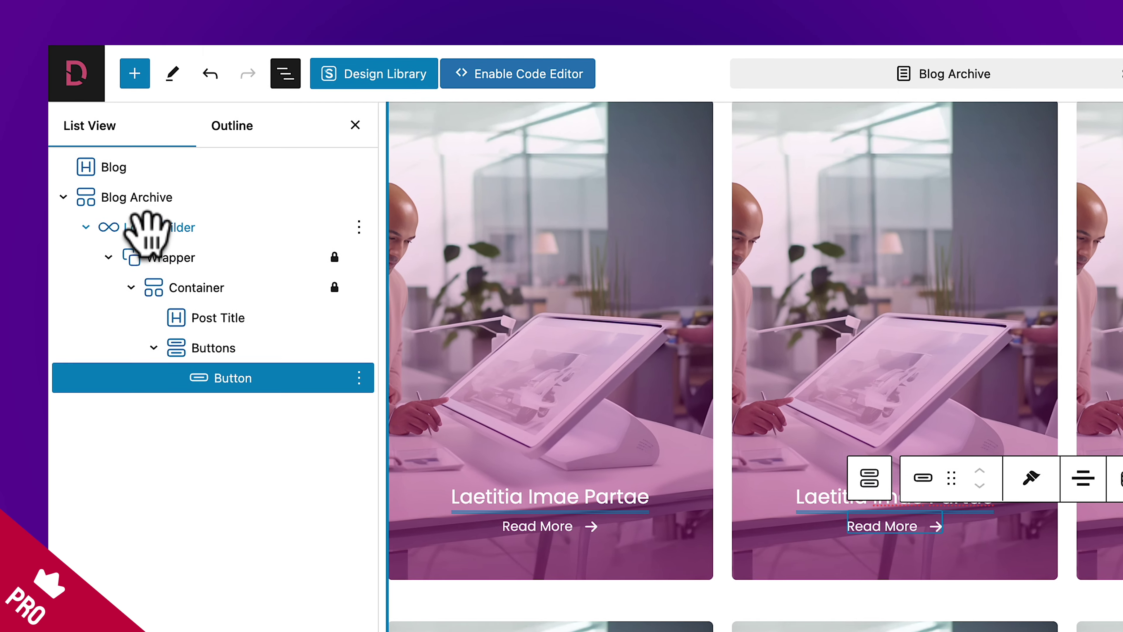
# Add pagination to the Loop Builder block.
pyautogui.click(146, 226)
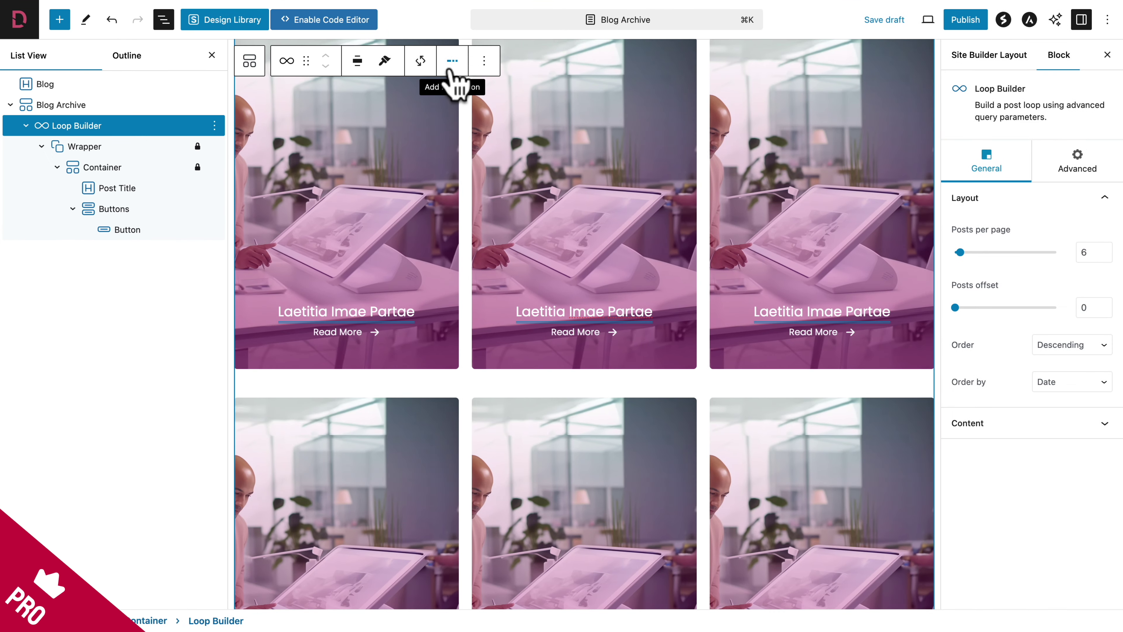
pyautogui.click(452, 60)
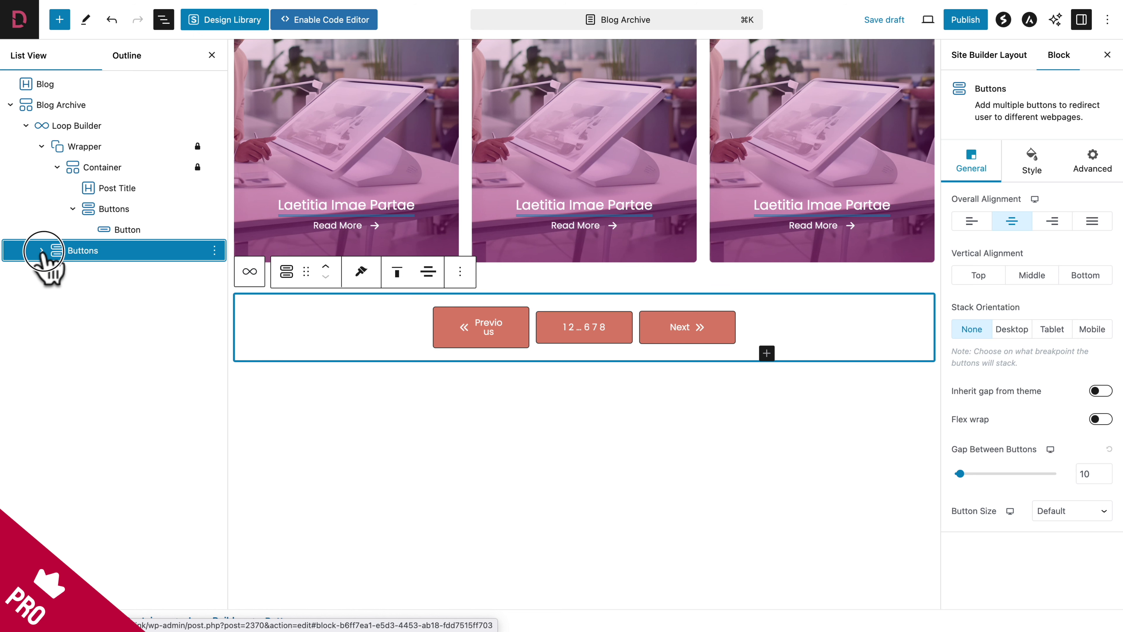
# Set the Previous pagination button's text color to D34F73 and make its background transparent.
pyautogui.click(90, 270)
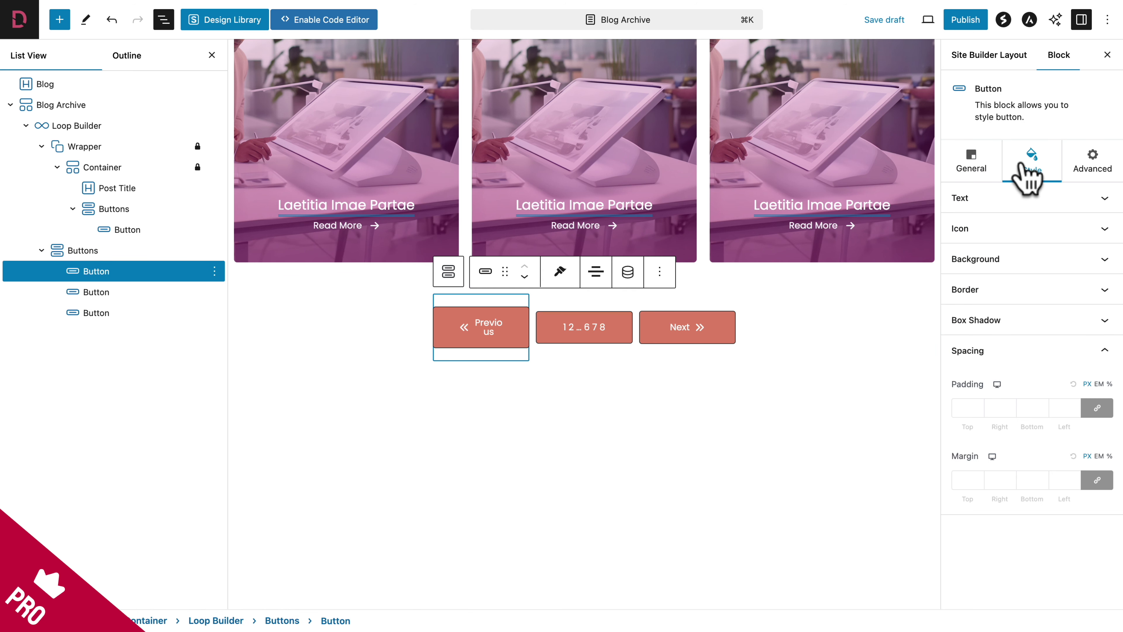
pyautogui.click(1012, 204)
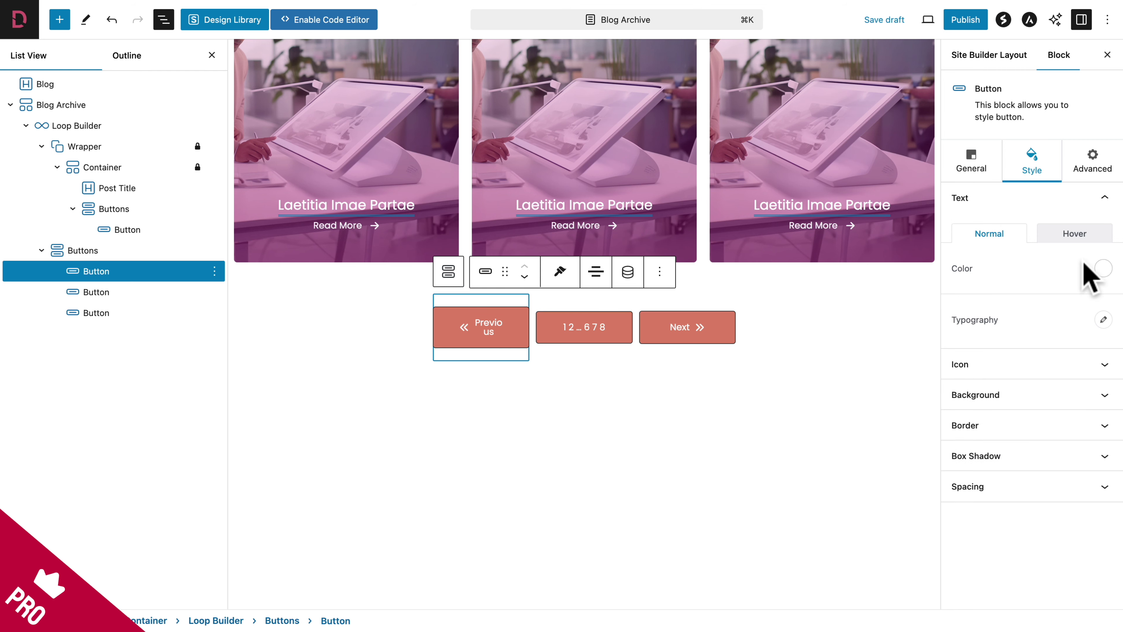
pyautogui.click(1102, 268)
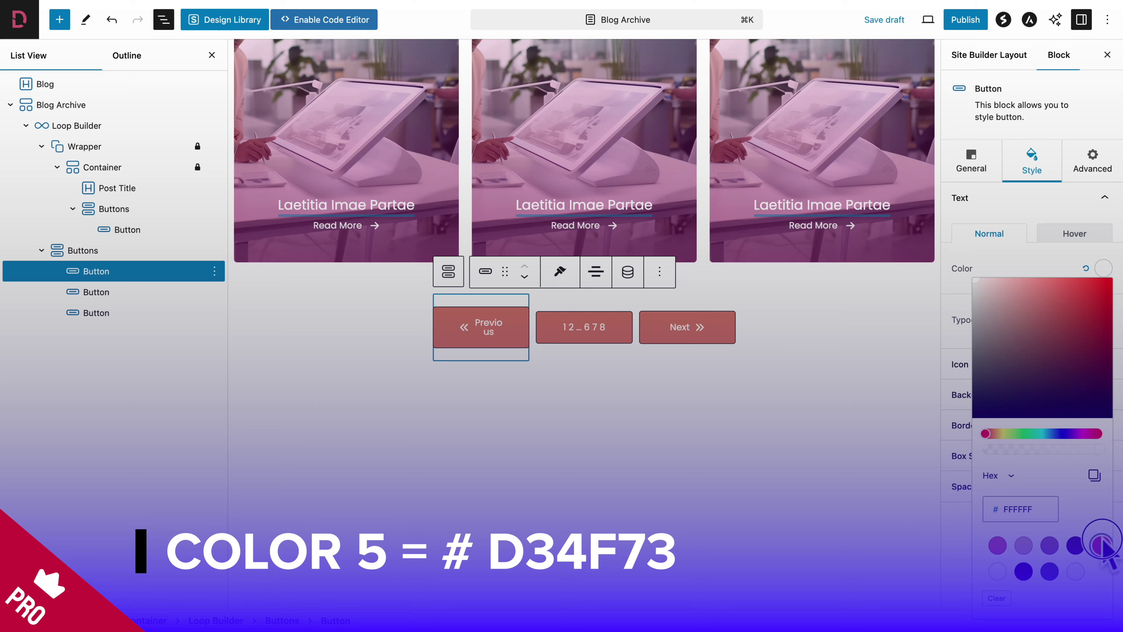
pyautogui.click(1101, 545)
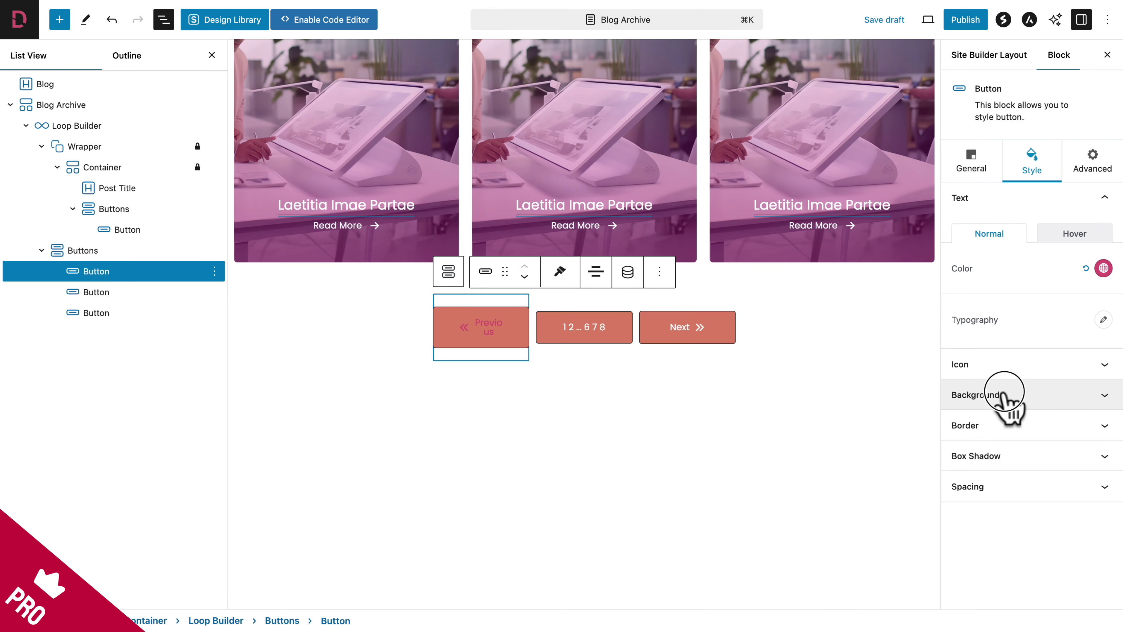
pyautogui.click(1003, 395)
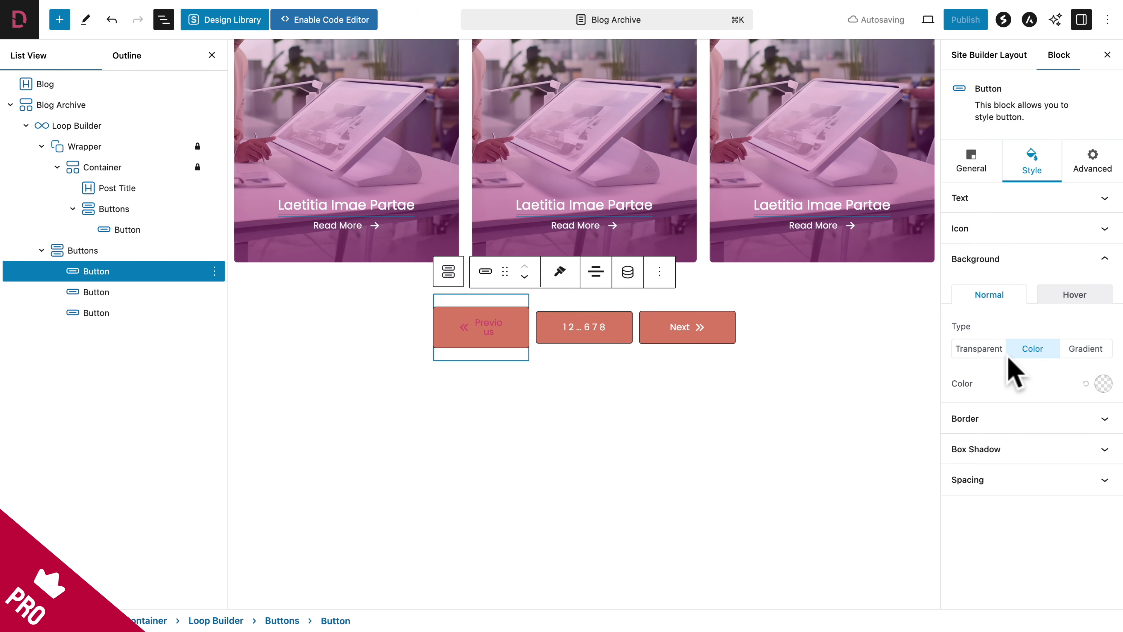
pyautogui.click(984, 349)
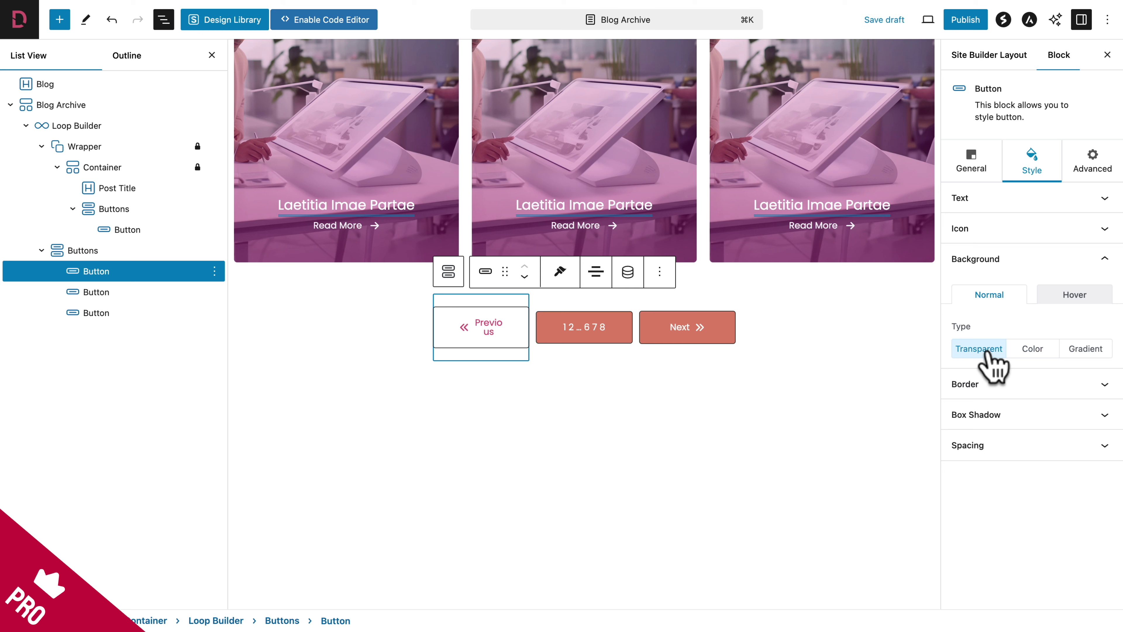
# Set the Previous button's border color to D34F73 and its border radius to 30 px on all corners.
pyautogui.click(972, 385)
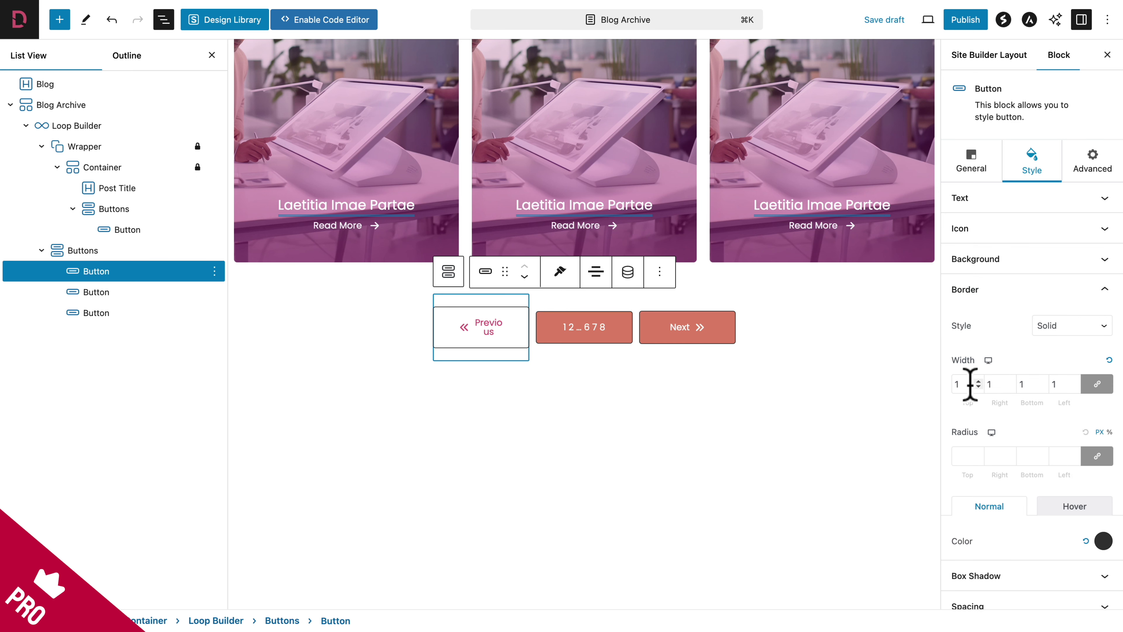
pyautogui.click(1103, 540)
pyautogui.click(1101, 458)
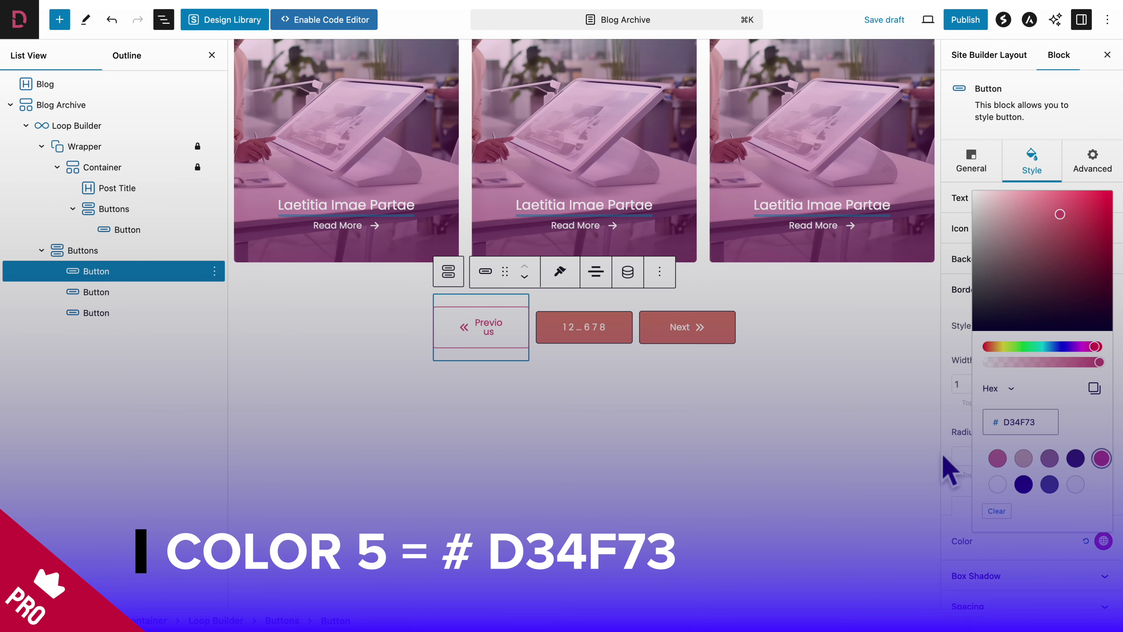
pyautogui.click(942, 464)
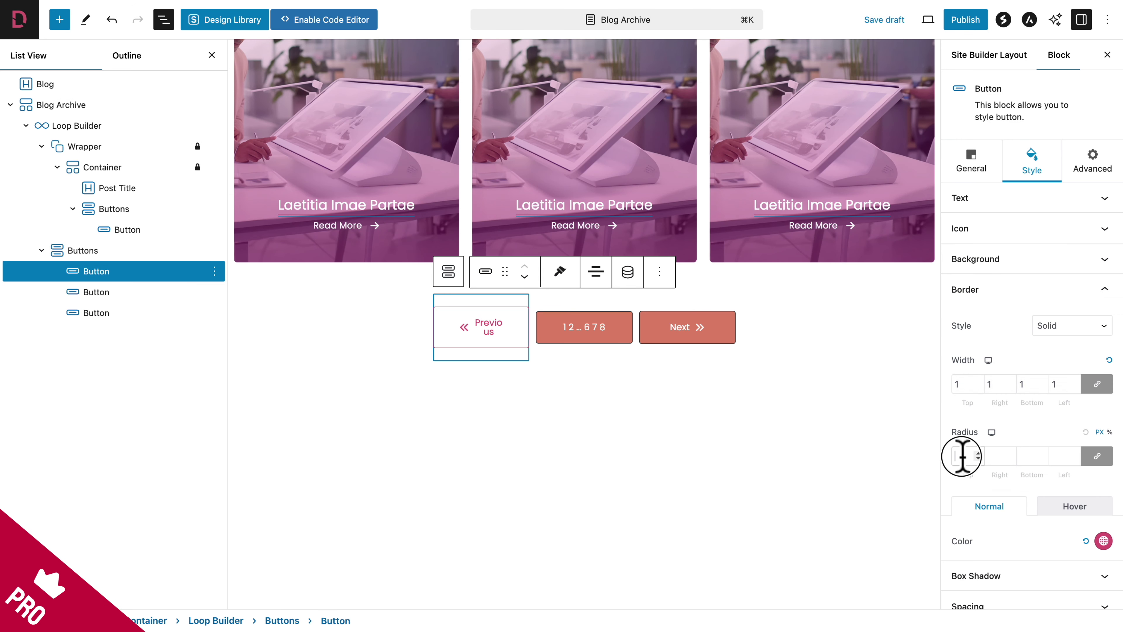
pyautogui.click(963, 456)
pyautogui.write('30')
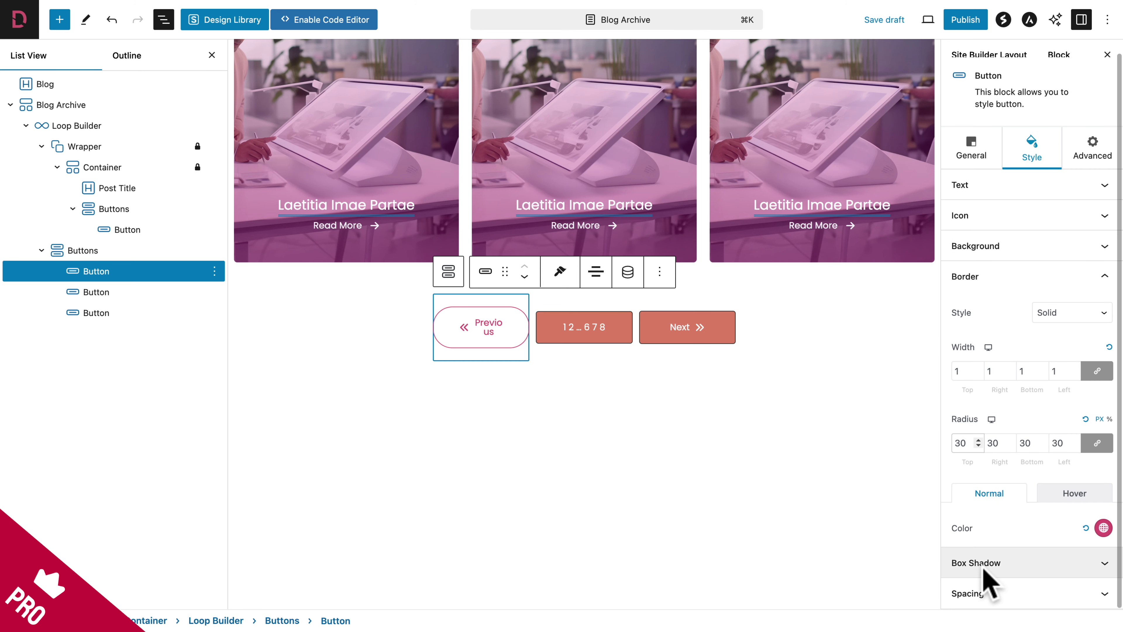
# Unlink the Previous button's padding and set it to 10 px top and bottom and 20 px right and left.
pyautogui.click(984, 604)
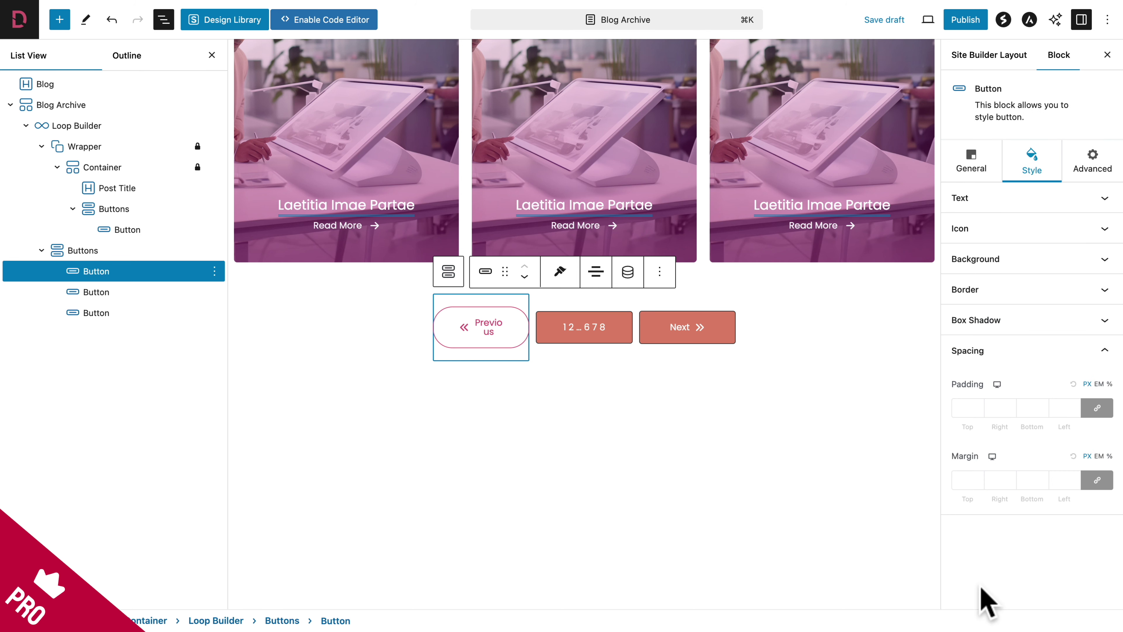
pyautogui.click(1097, 407)
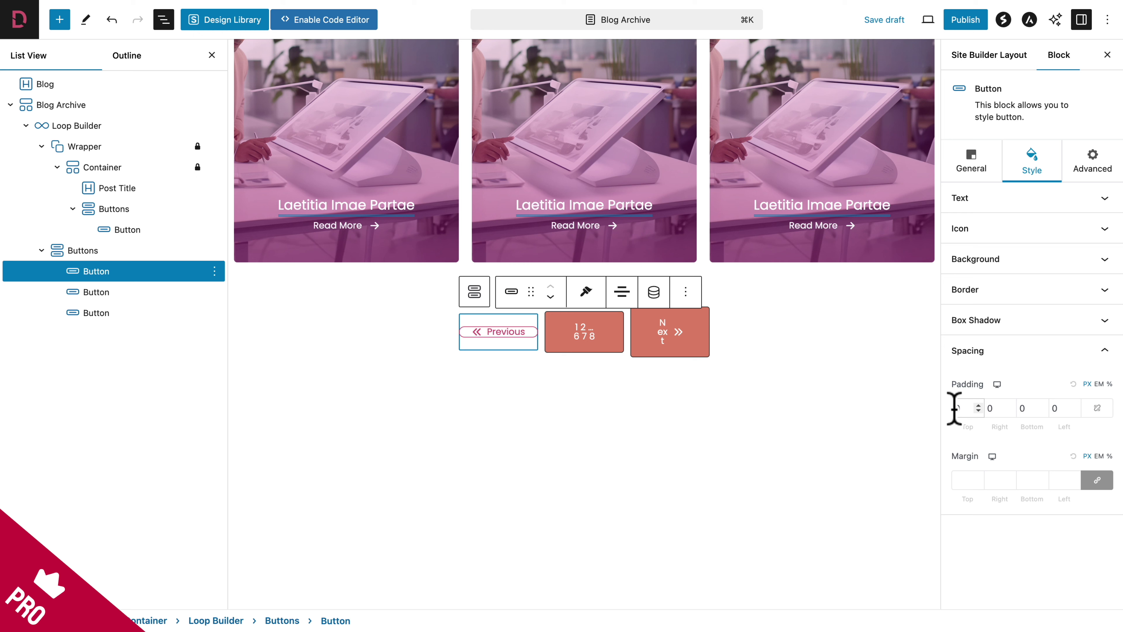
pyautogui.write('10')
pyautogui.press('Tab')
pyautogui.write('20')
pyautogui.press('Tab')
pyautogui.write('1020')
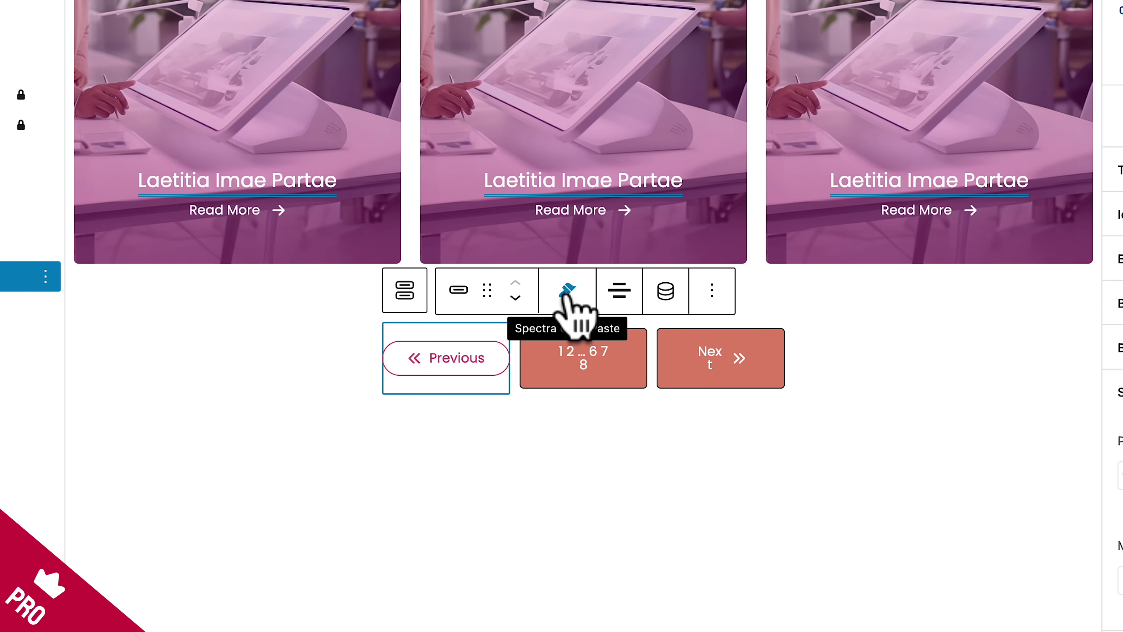
# Copy the Previous button's style and paste it onto the page-numbers button.
pyautogui.click(567, 293)
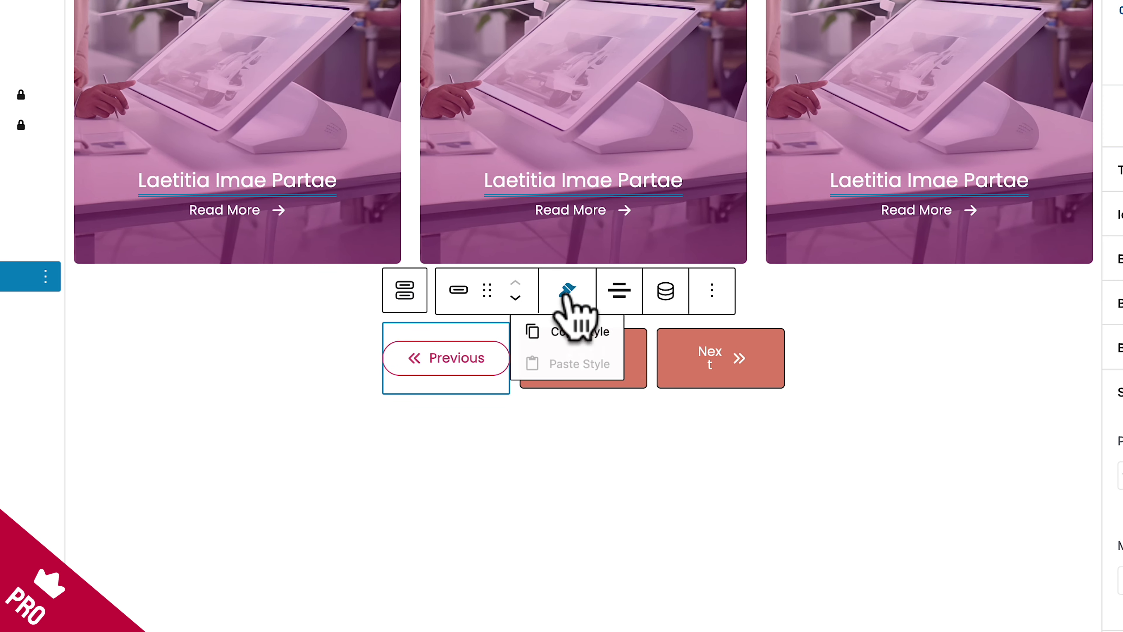
pyautogui.click(571, 331)
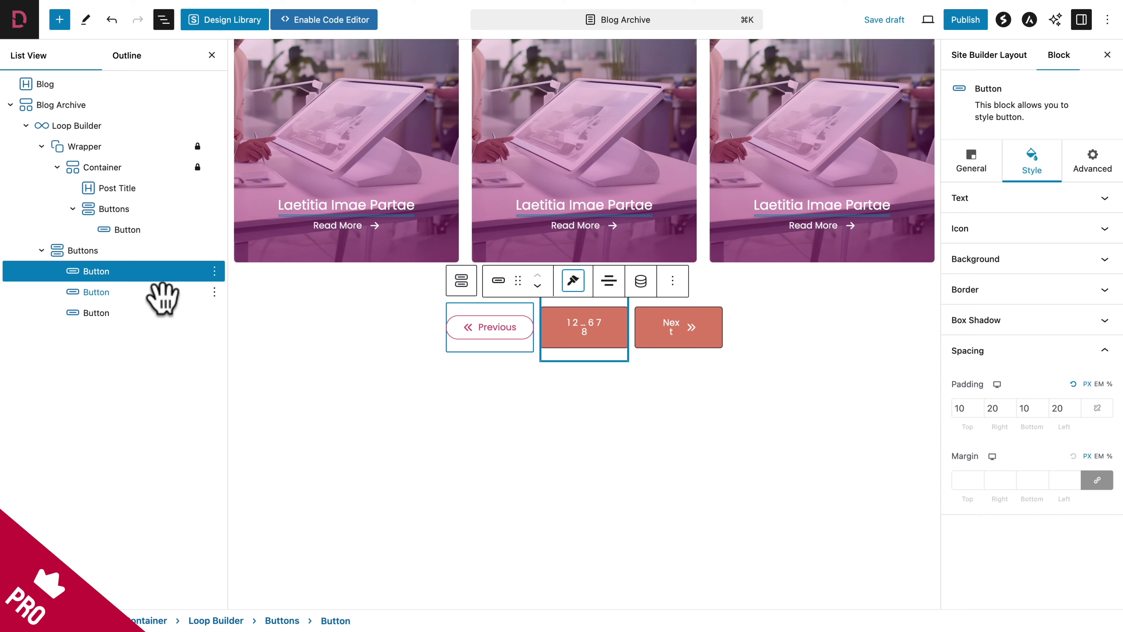
pyautogui.click(162, 290)
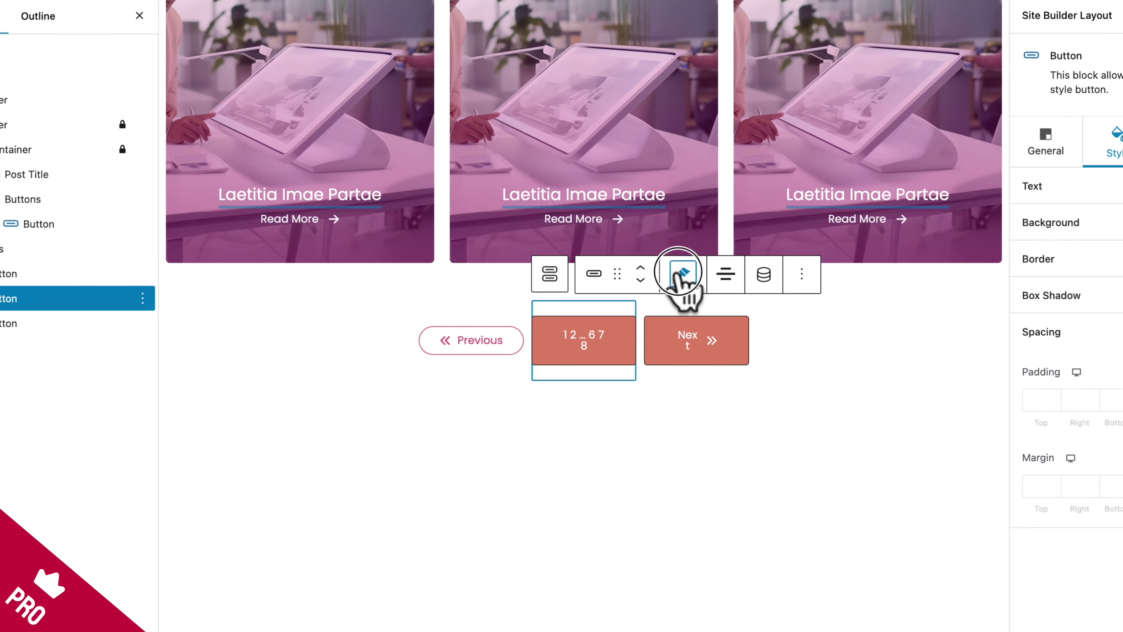
pyautogui.click(667, 271)
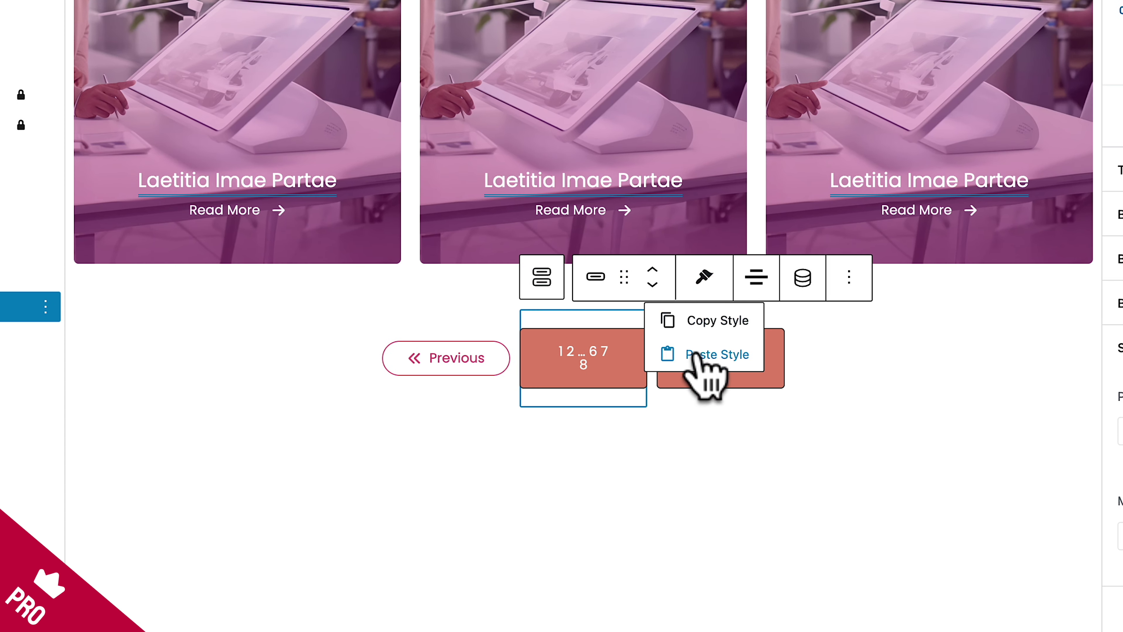
pyautogui.click(696, 354)
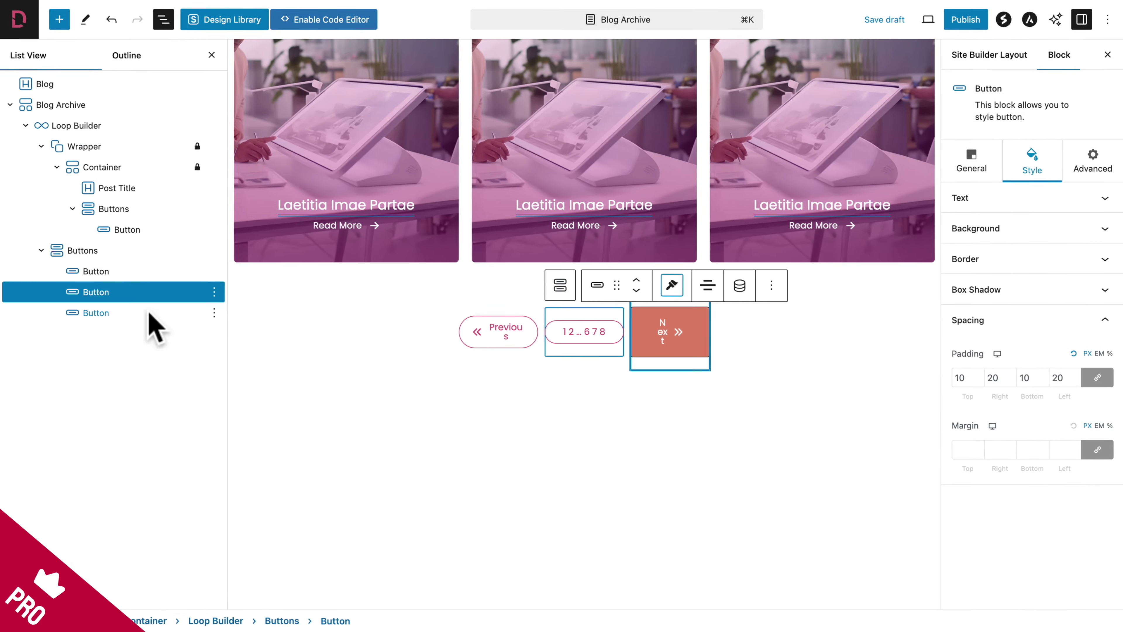
# Paste the copied button style onto the Next pagination button.
pyautogui.click(133, 312)
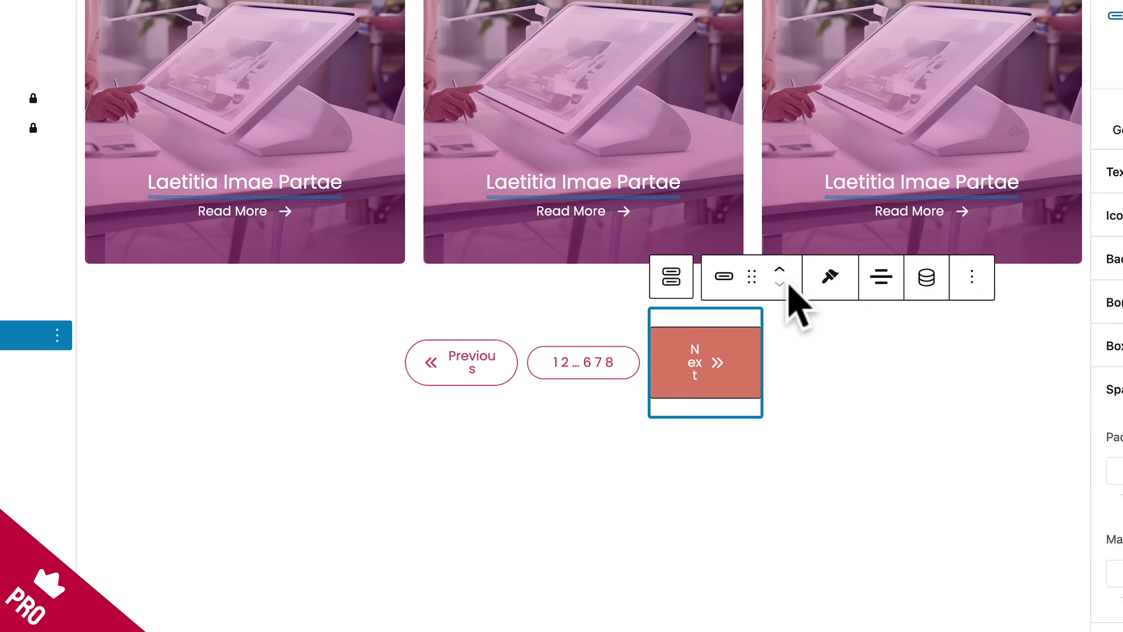
pyautogui.click(758, 271)
pyautogui.click(832, 356)
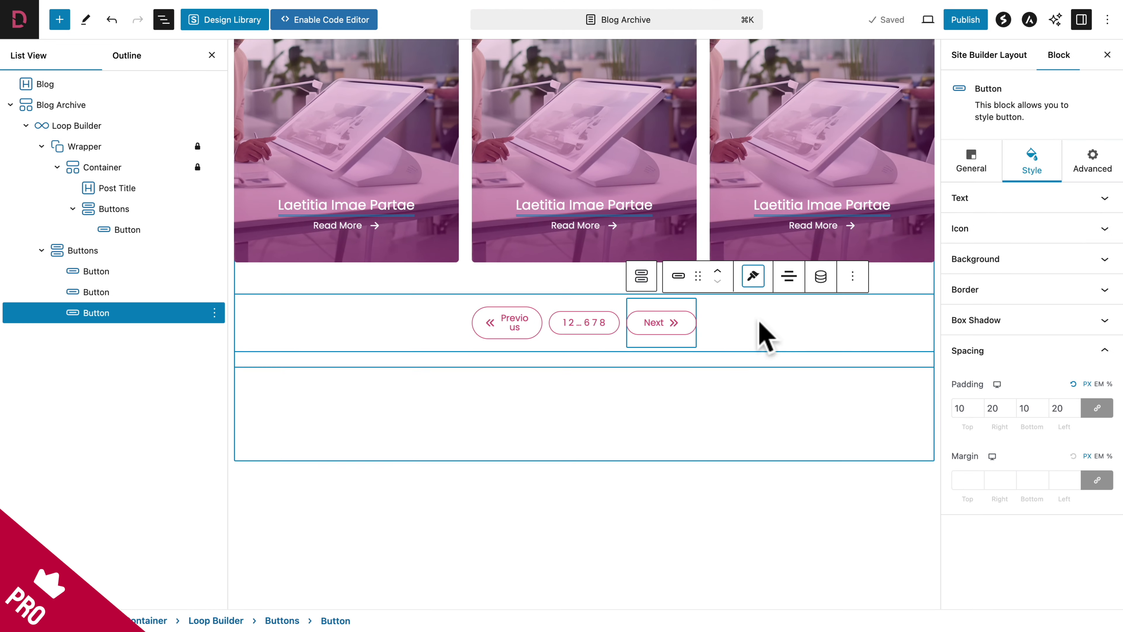
# Set the archive template's display condition to Blog / Posts Page and save the template.
pyautogui.click(1029, 19)
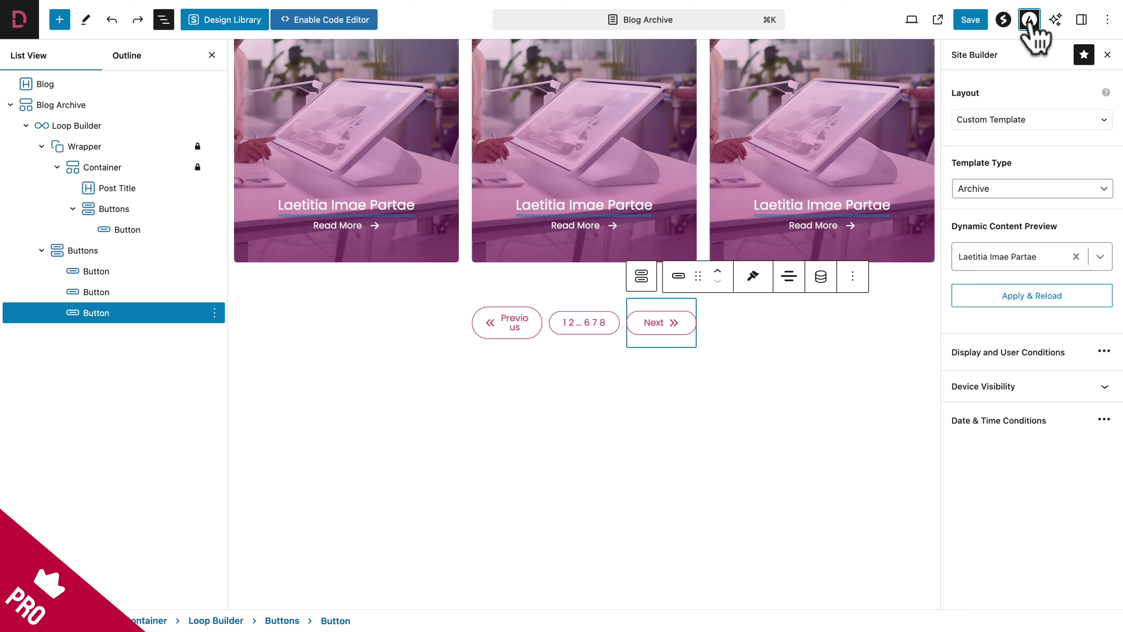
pyautogui.click(1017, 352)
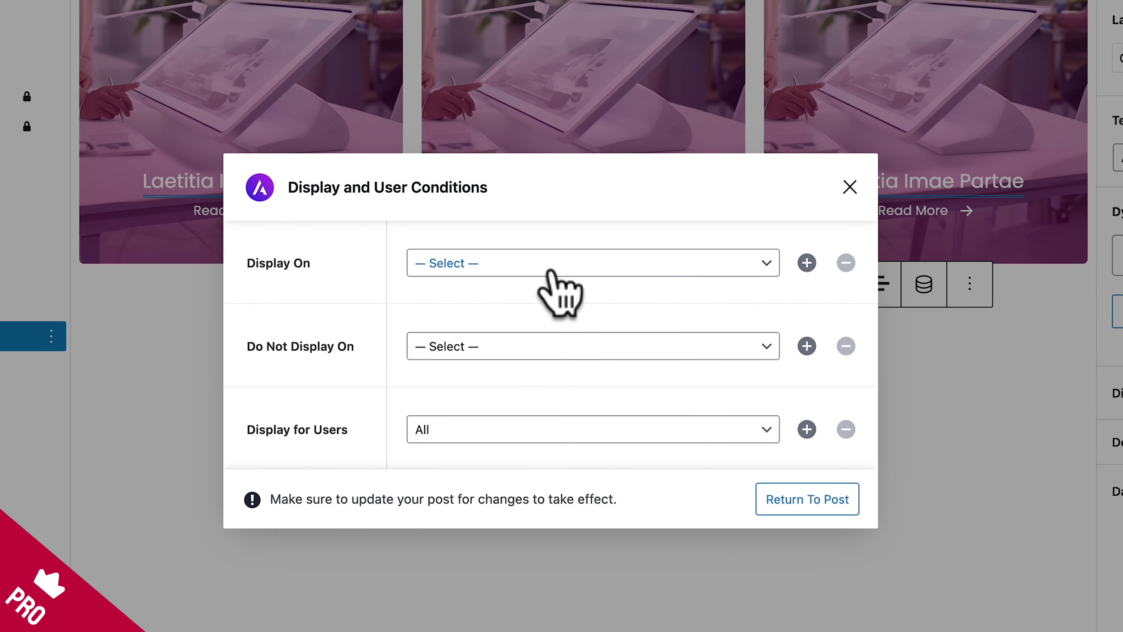
pyautogui.click(562, 263)
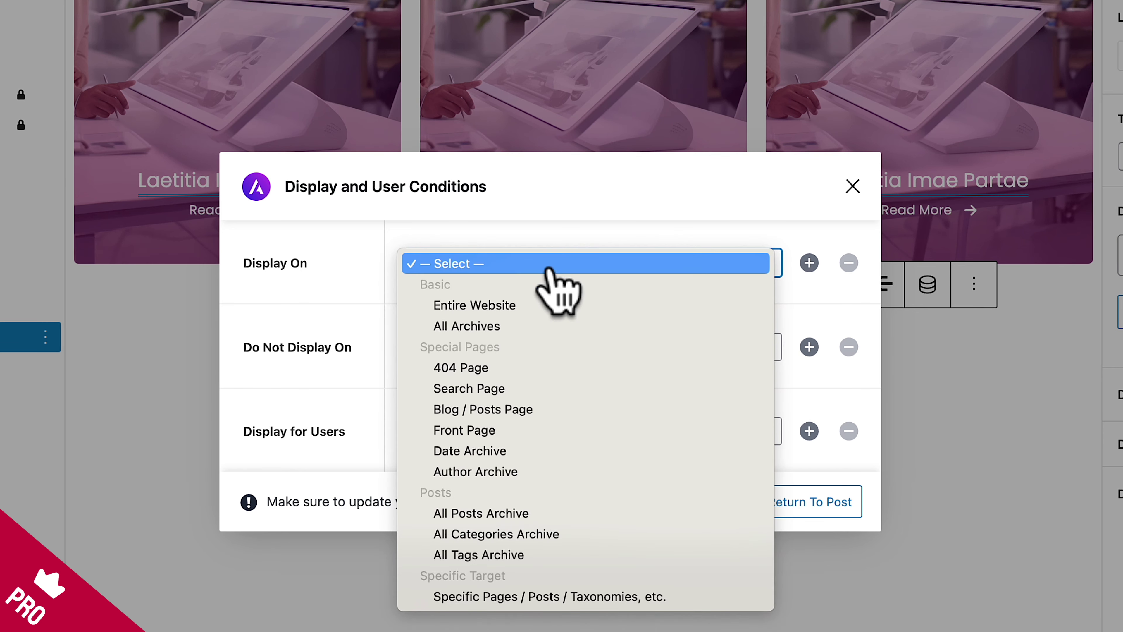
pyautogui.click(526, 410)
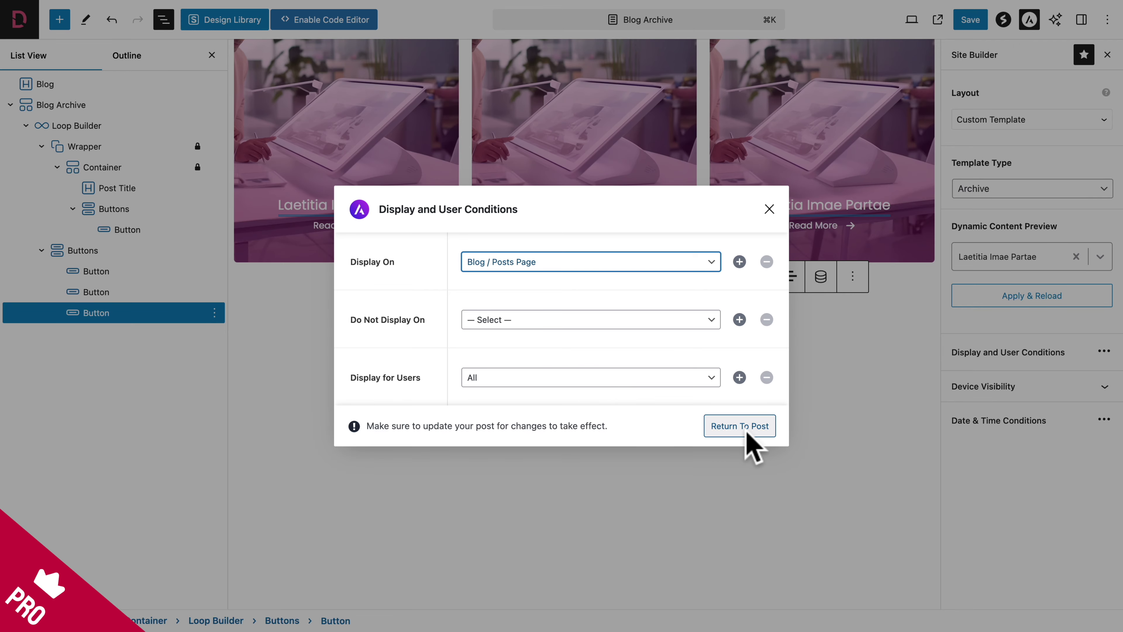
pyautogui.click(745, 427)
pyautogui.click(970, 22)
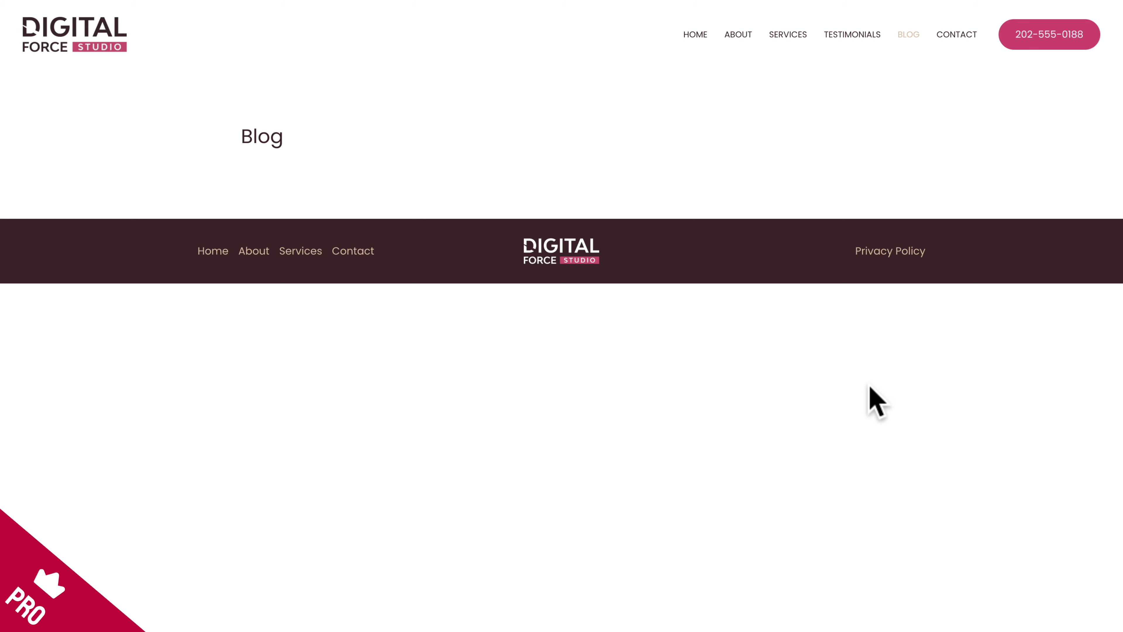
# Review the live blog page's post cards and pagination, and open page 2 of the posts.
pyautogui.scroll(-5, 576, 357)
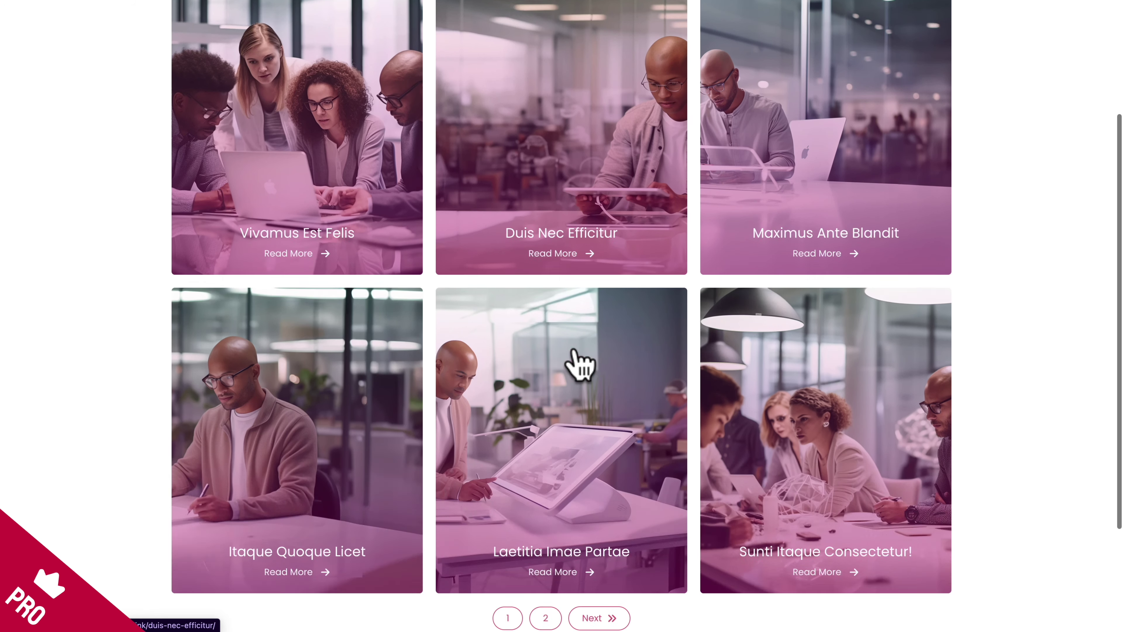
pyautogui.scroll(5, 575, 352)
pyautogui.scroll(-3, 575, 352)
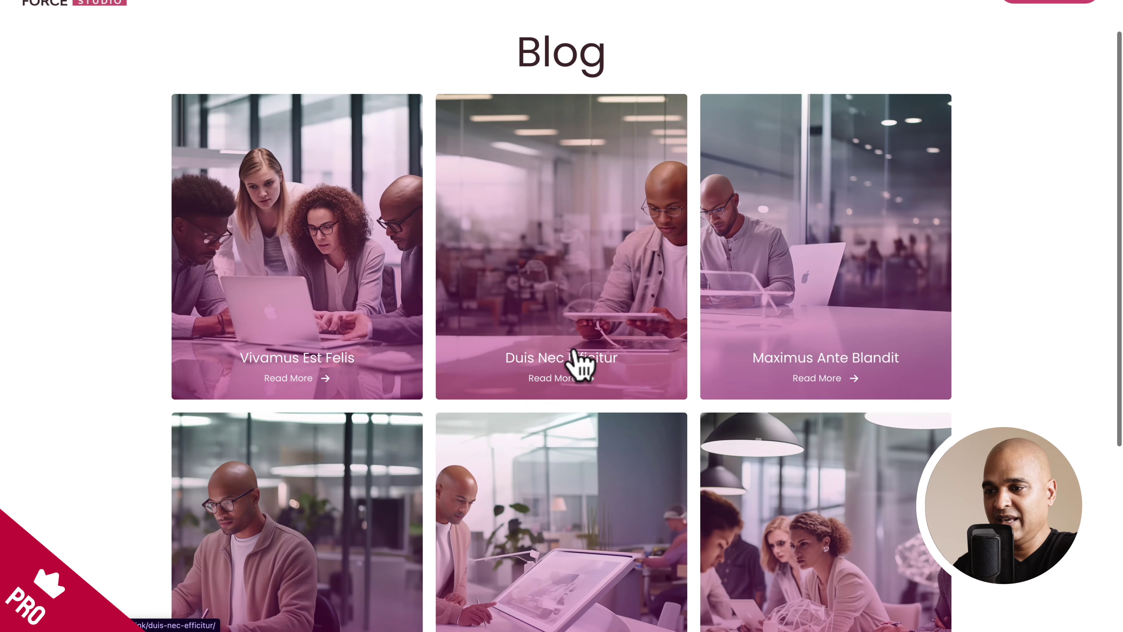
pyautogui.scroll(-4, 579, 363)
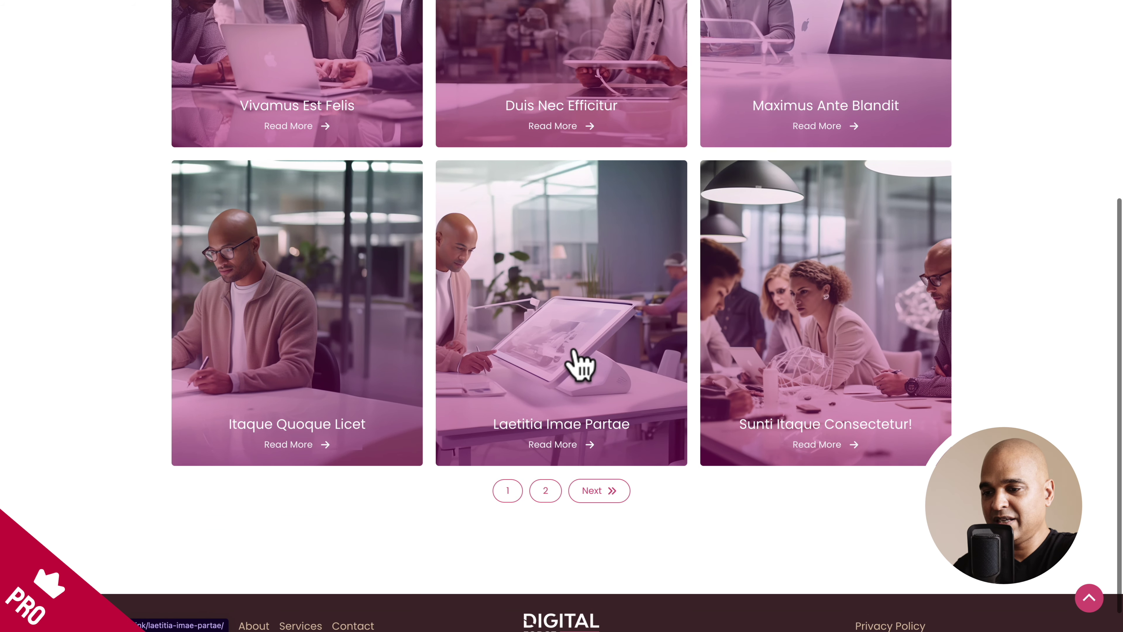
pyautogui.click(545, 492)
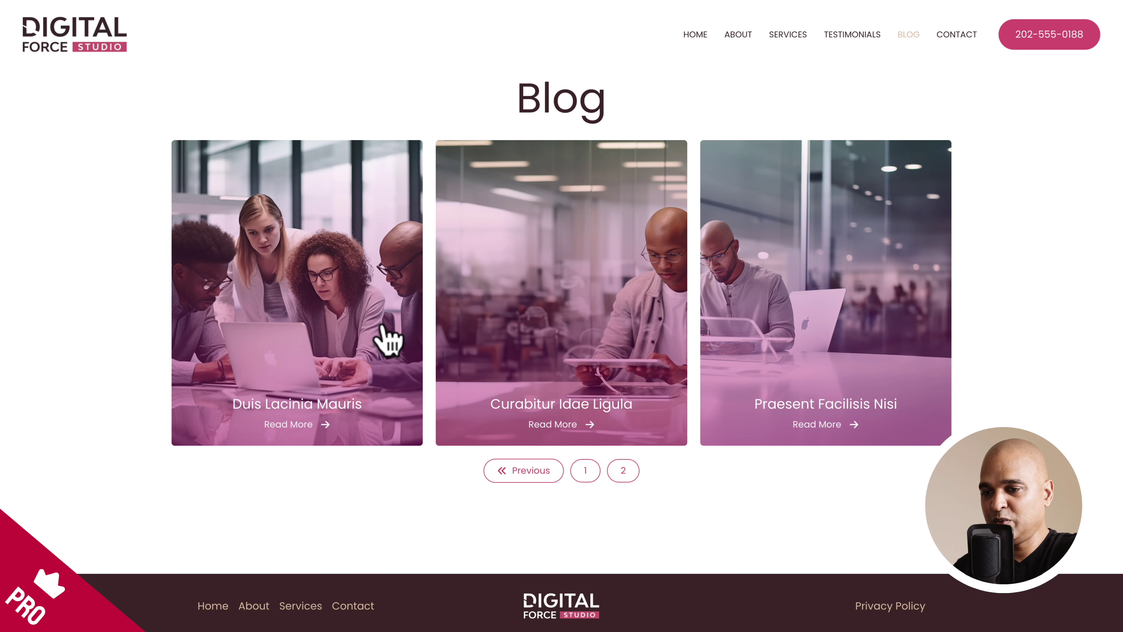
pyautogui.click(511, 316)
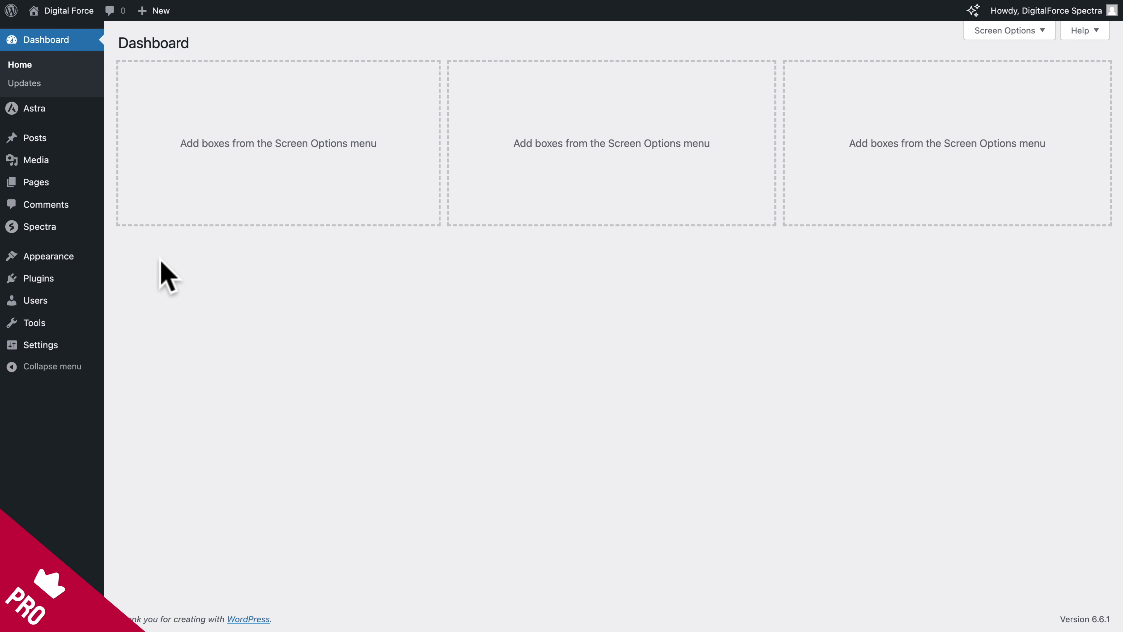
# Open Astra's Site Builder in a new tab from the WordPress admin and create a new Single template.
pyautogui.click(134, 187)
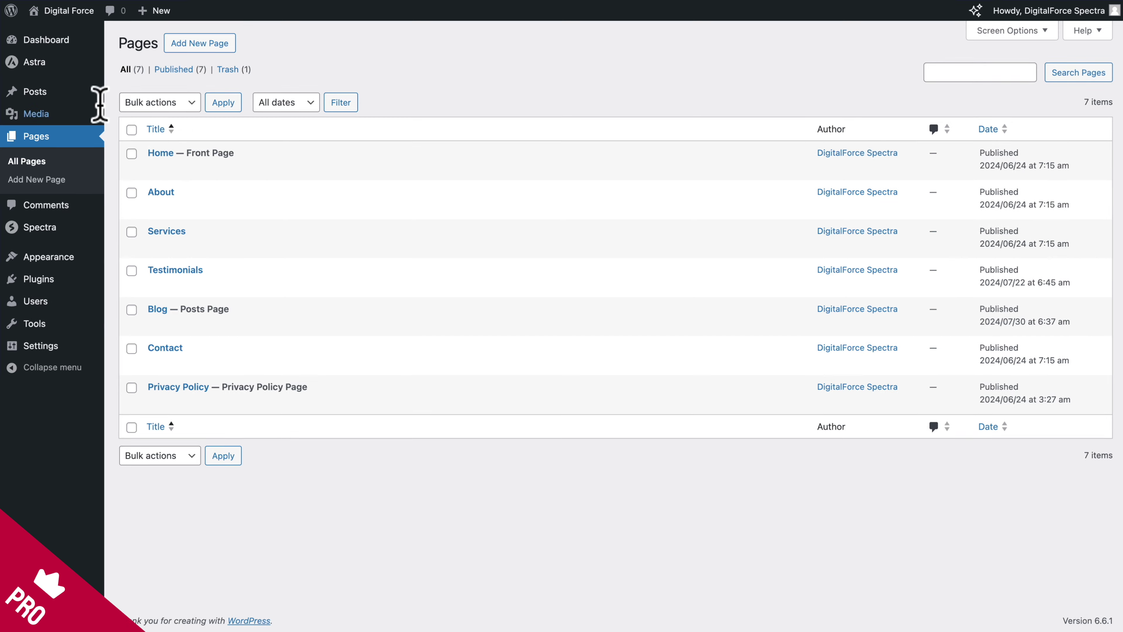
pyautogui.moveTo(39, 64)
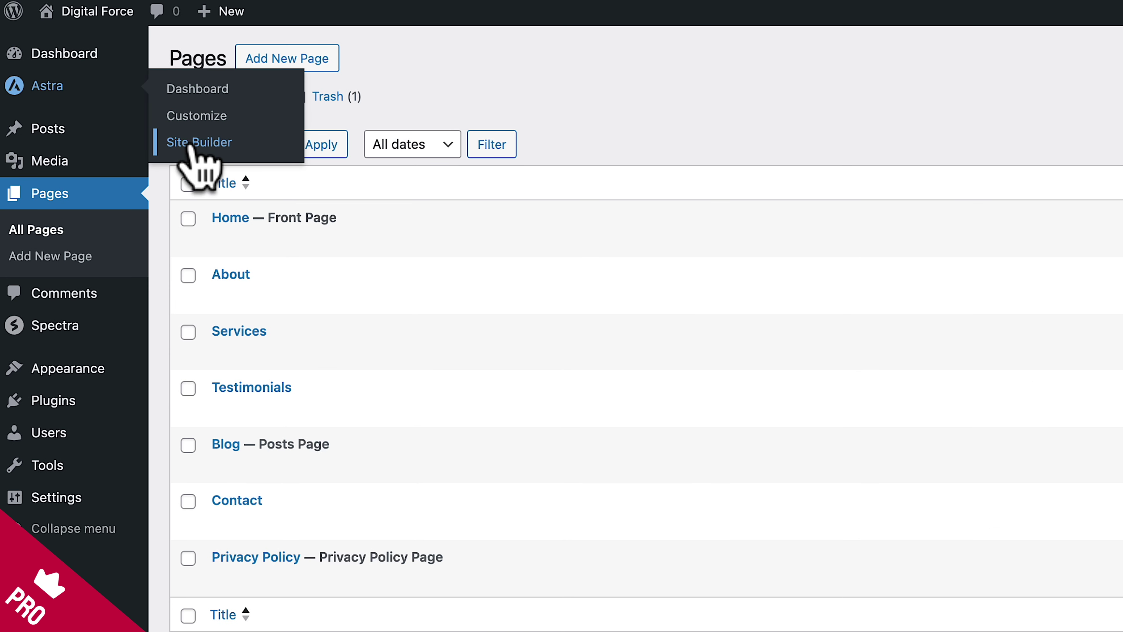
pyautogui.rightClick(191, 143)
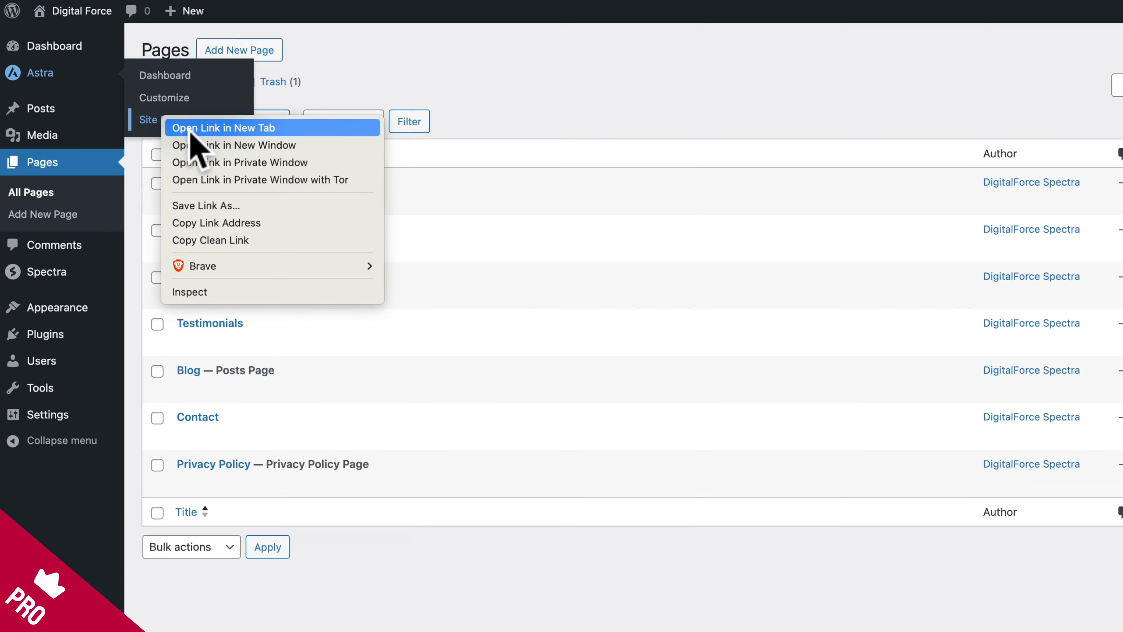
pyautogui.click(219, 148)
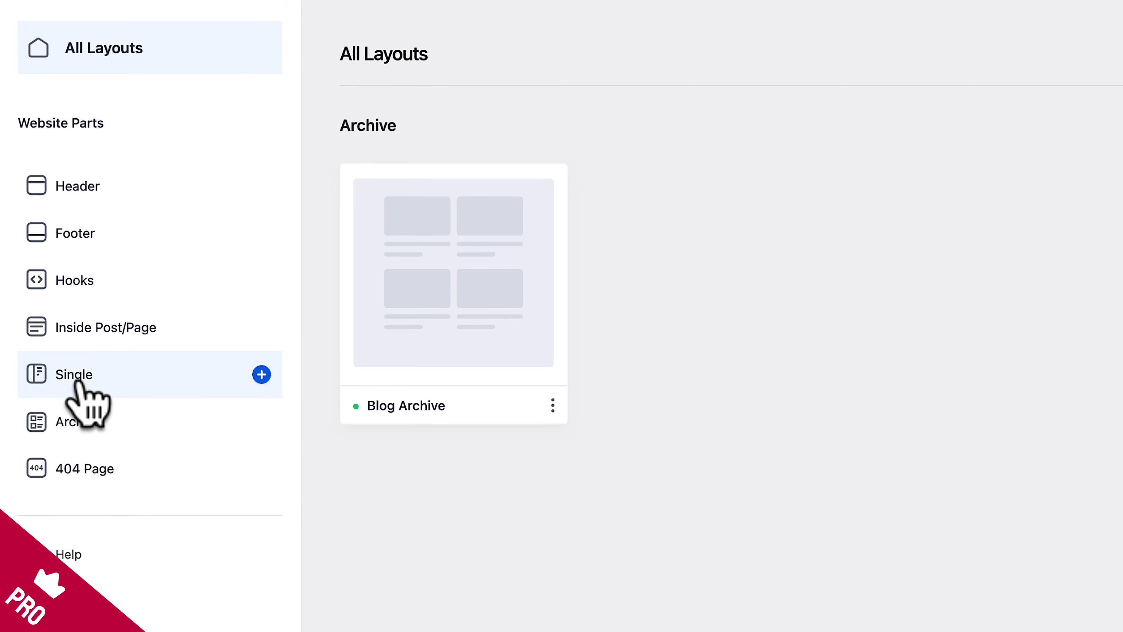
pyautogui.click(77, 380)
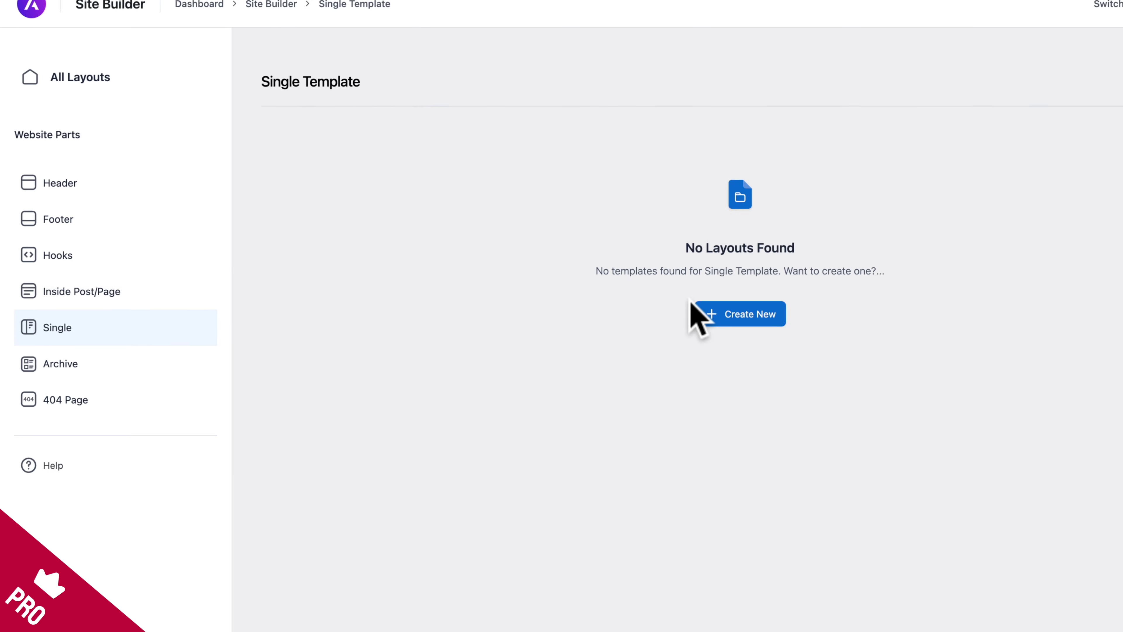
pyautogui.click(656, 302)
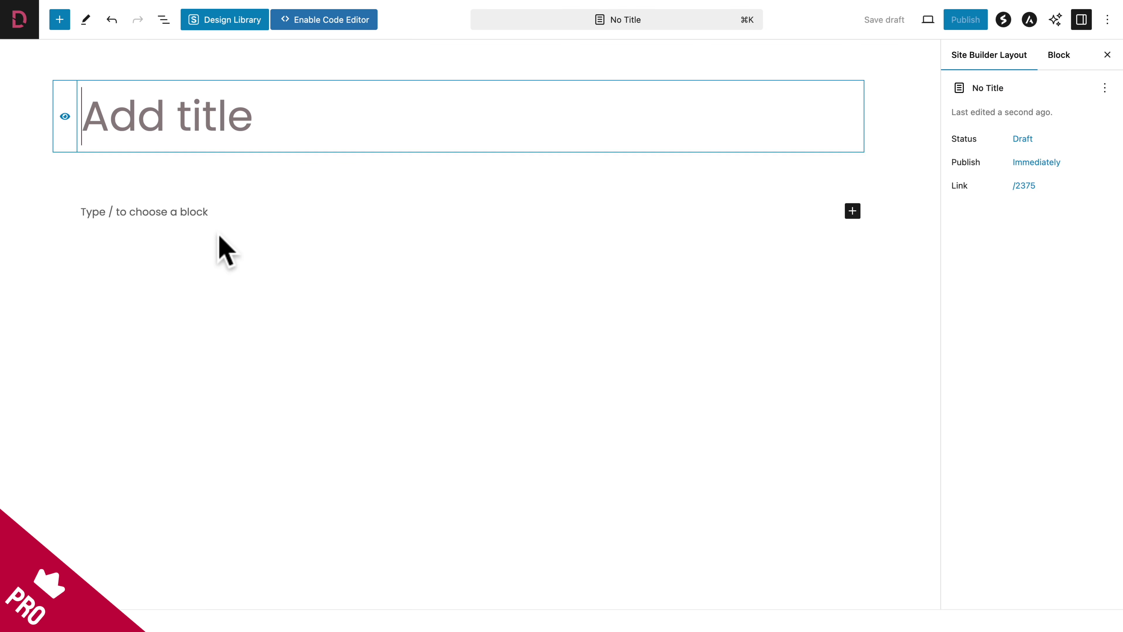
# Title the new template "Blog Single Post" and publish it.
pyautogui.write('Blog Single Post')
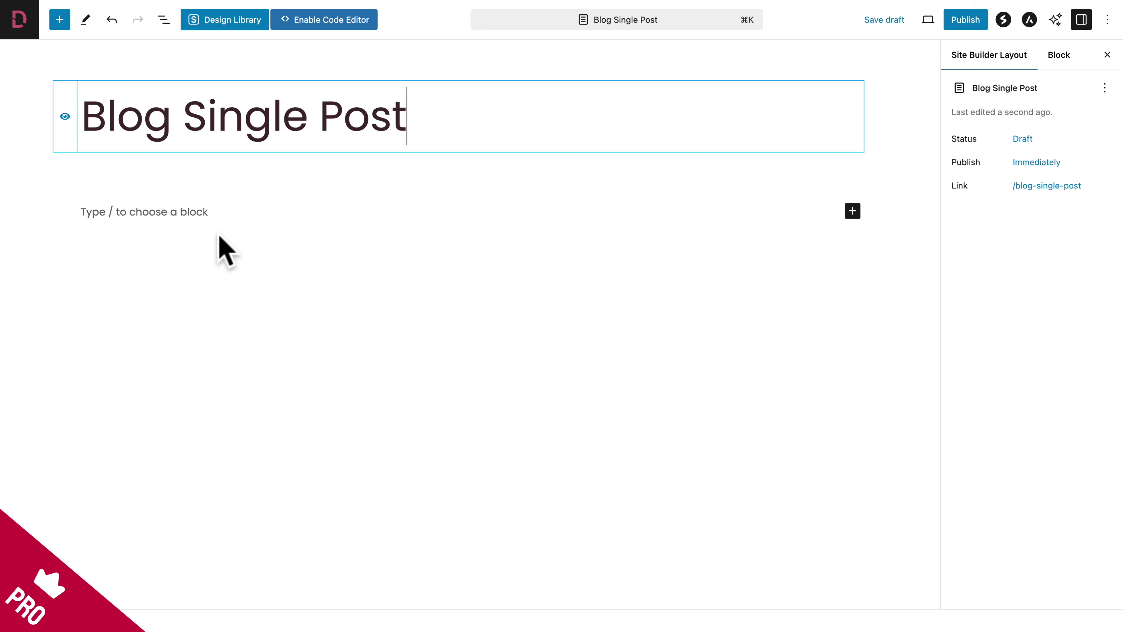
pyautogui.click(965, 19)
pyautogui.click(968, 20)
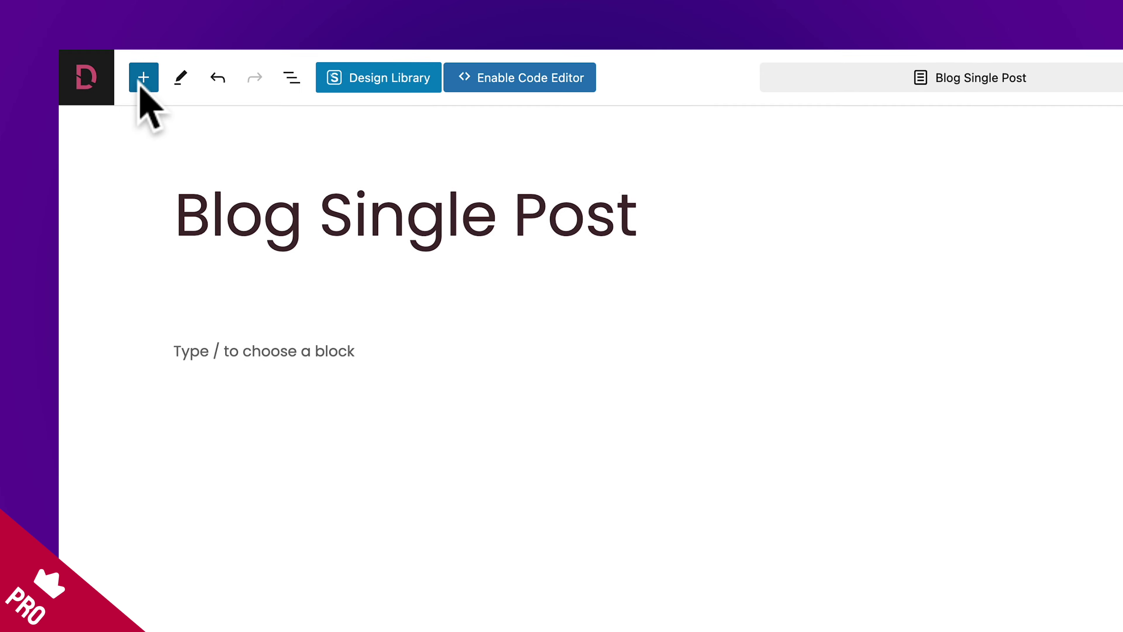
# Insert a Spectra Container block with the single-column layout into the template.
pyautogui.click(59, 20)
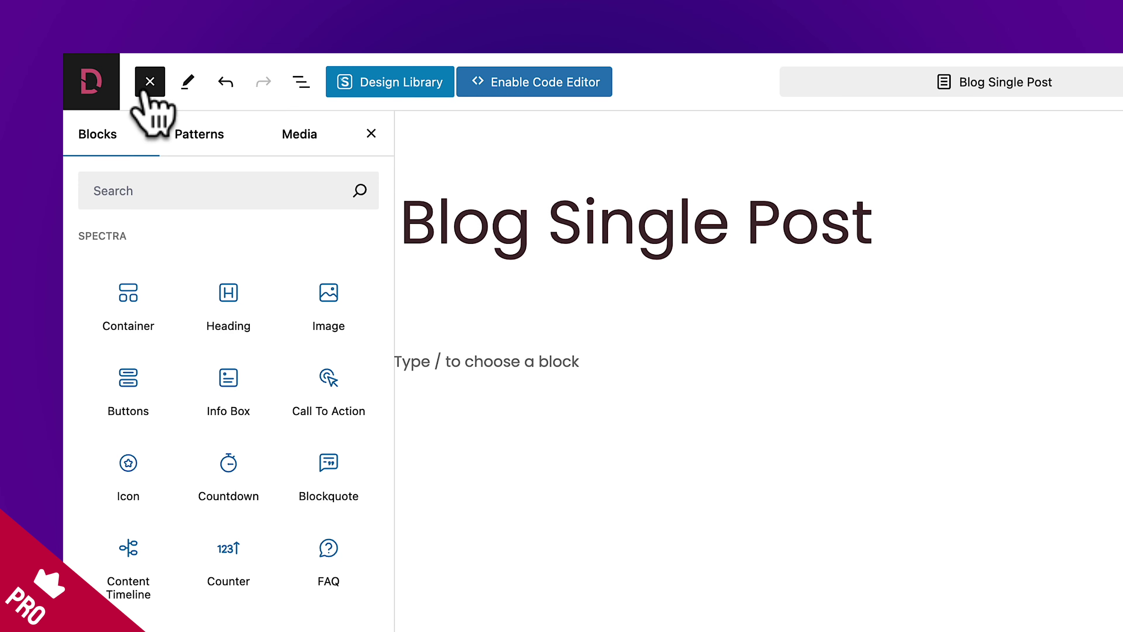
pyautogui.click(127, 303)
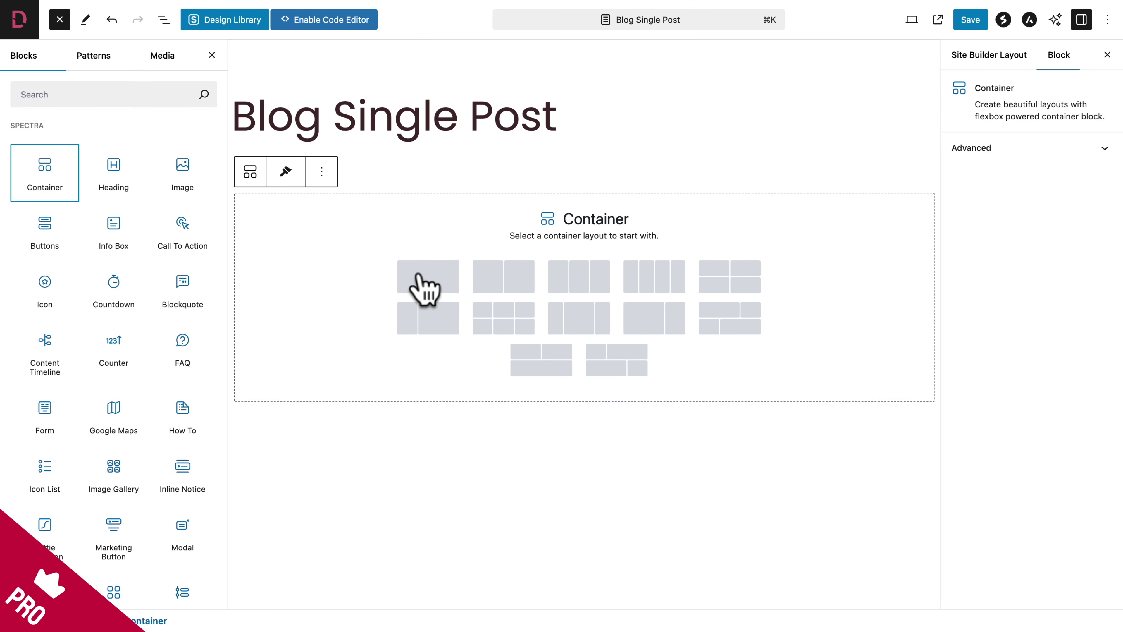
pyautogui.click(285, 276)
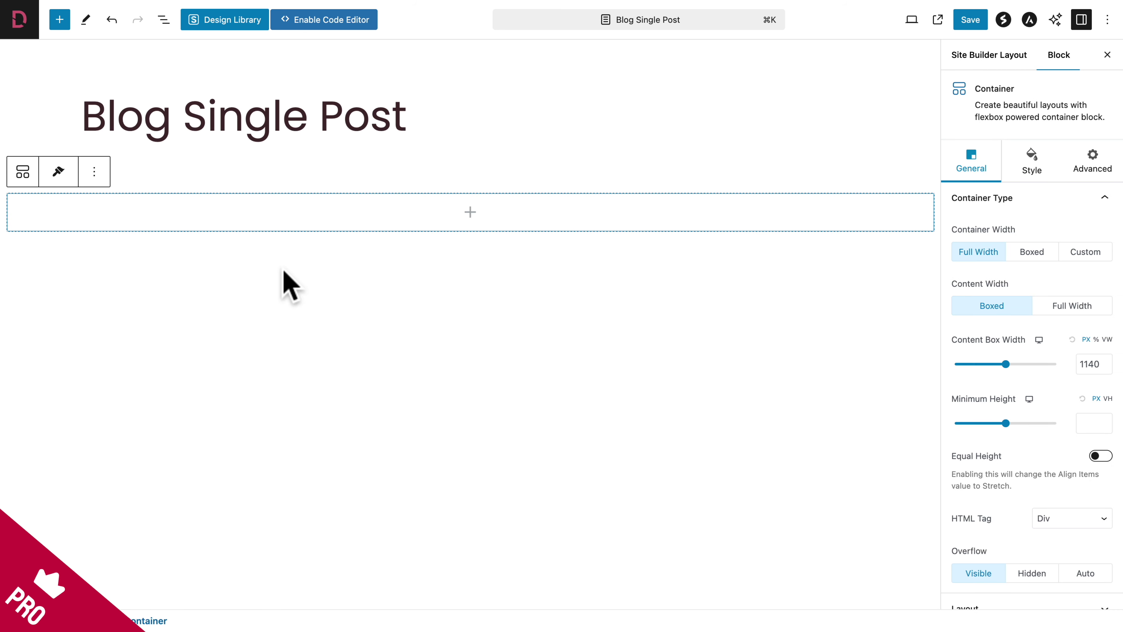
# Show the block list and rename the container to "Hero Header".
pyautogui.click(163, 20)
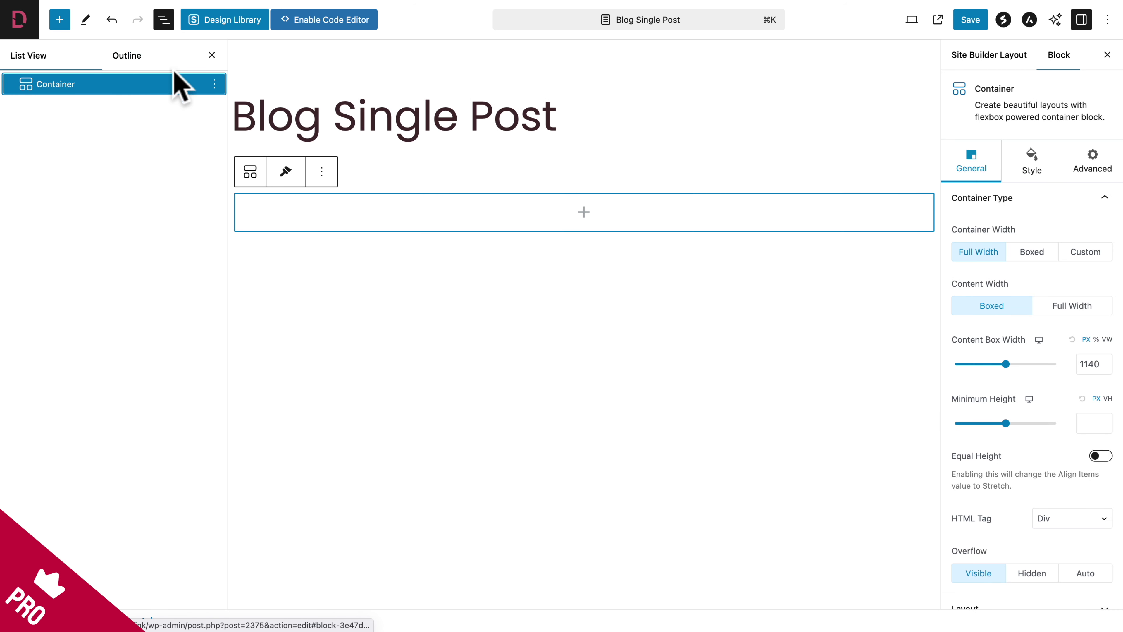
pyautogui.click(214, 84)
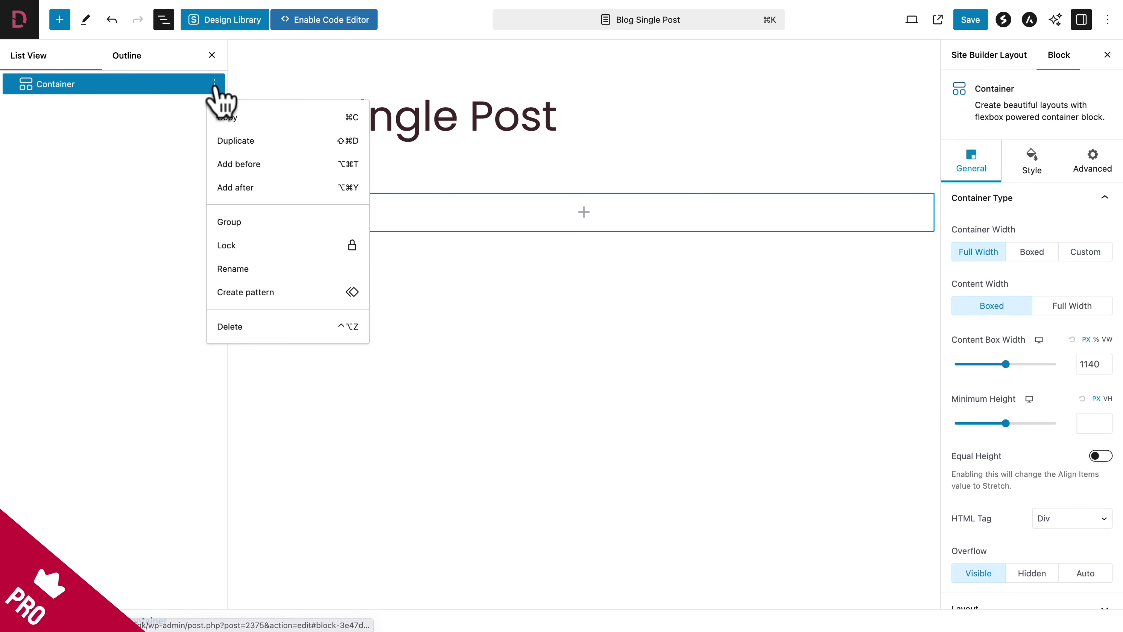
pyautogui.click(239, 271)
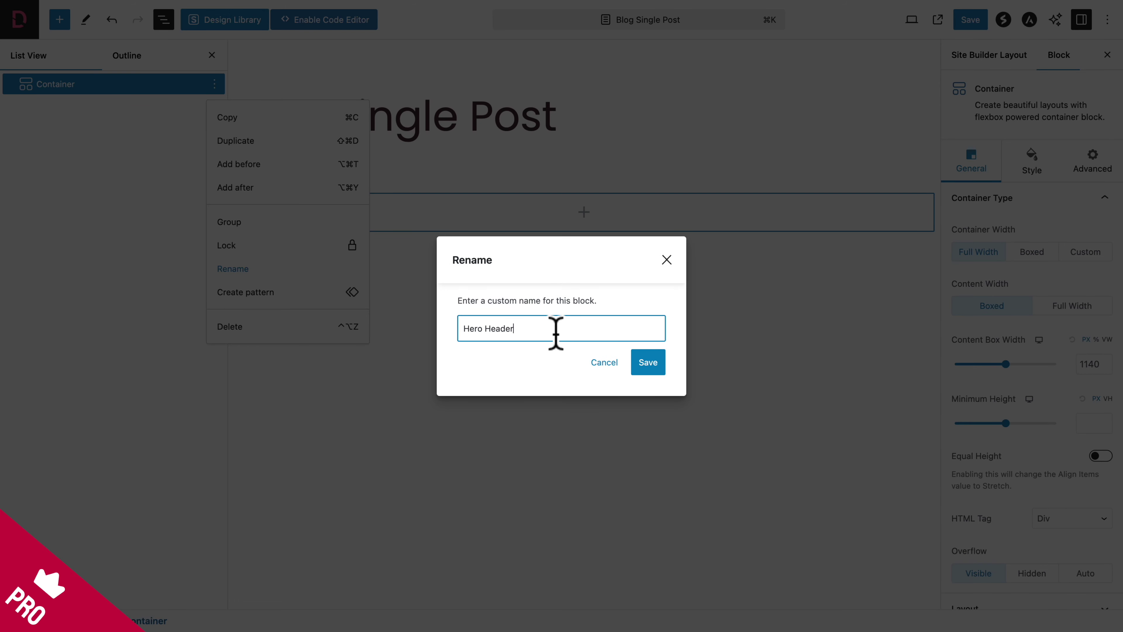
pyautogui.click(648, 362)
pyautogui.click(201, 87)
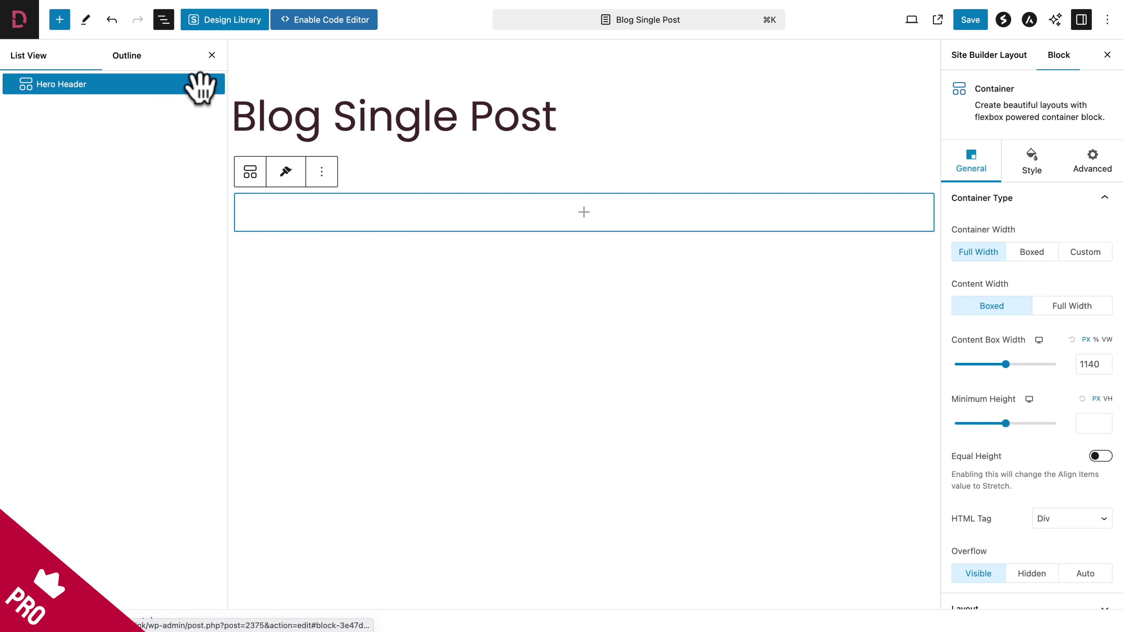
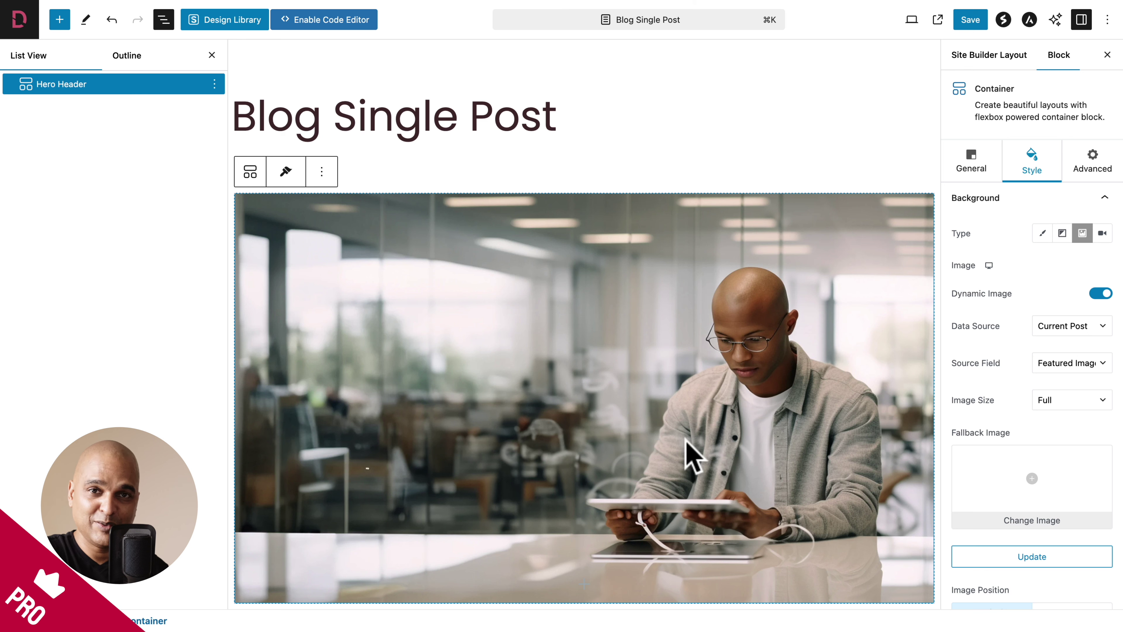
# Add a gradient overlay to the Hero Header's background image and make its first color fully transparent.
pyautogui.scroll(-10, 948, 471)
pyautogui.scroll(-3, 951, 473)
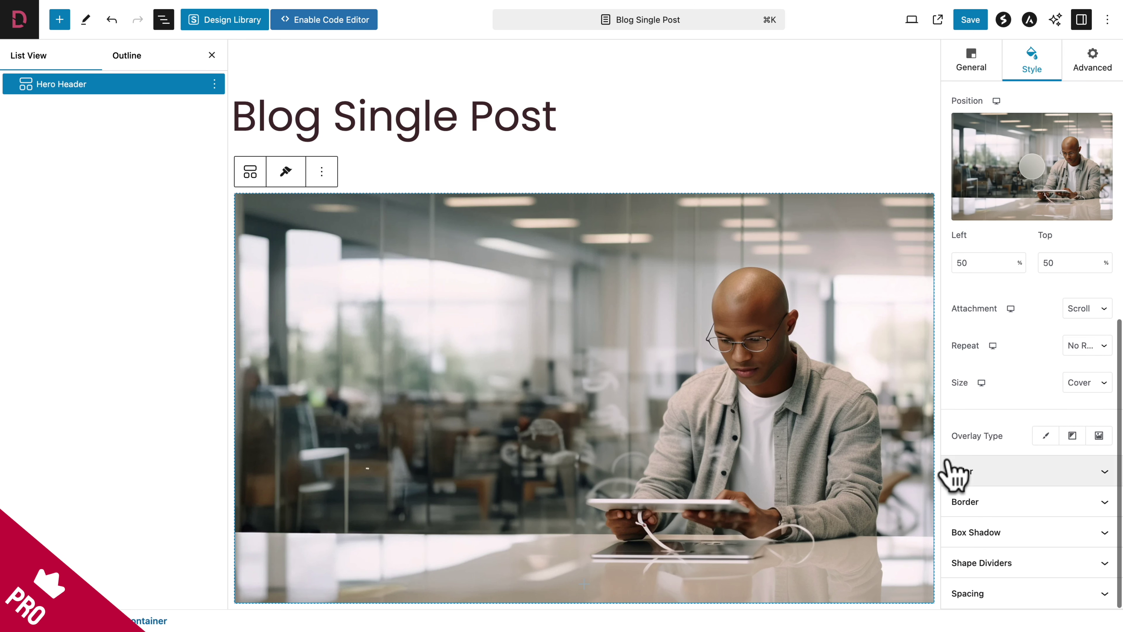
pyautogui.click(1072, 435)
pyautogui.click(967, 530)
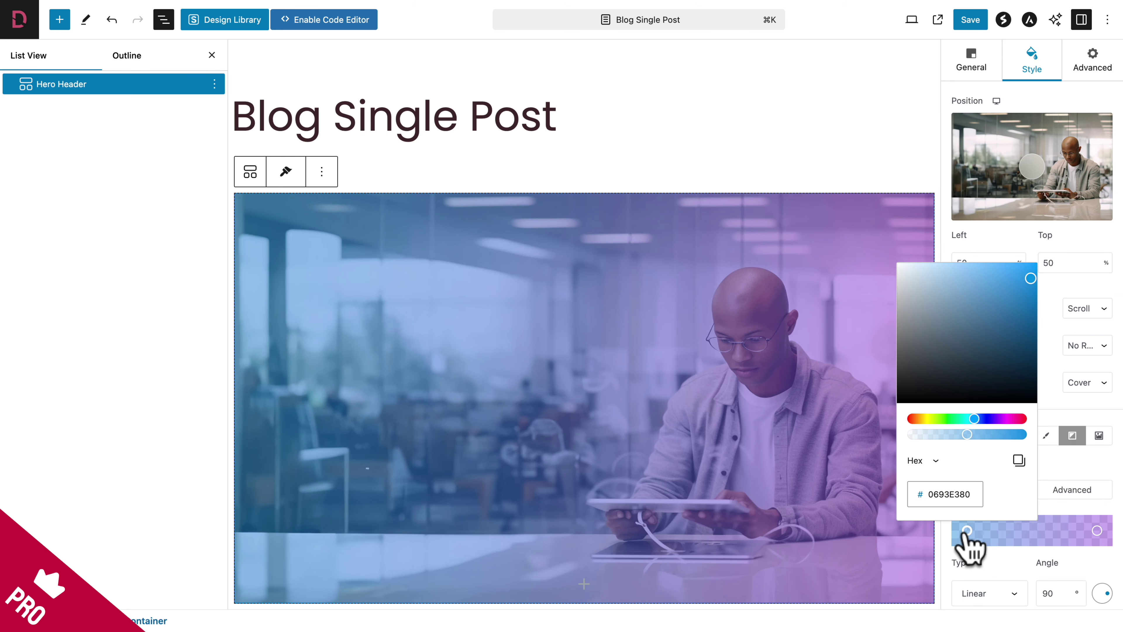
pyautogui.moveTo(968, 435); pyautogui.dragTo(910, 434)
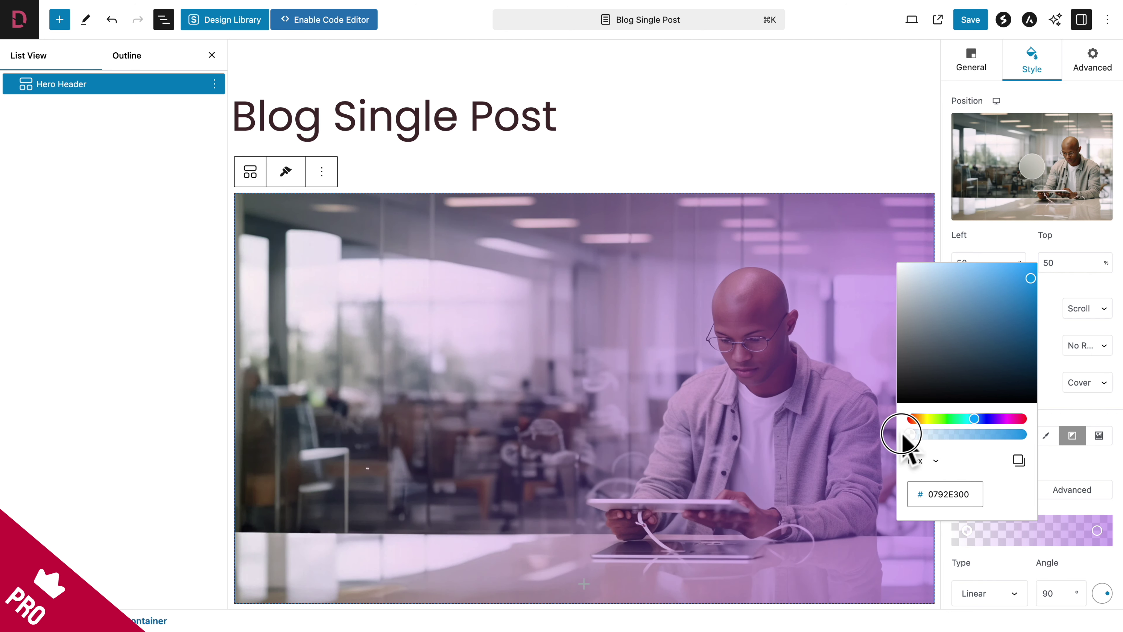
pyautogui.click(1062, 471)
# Set the overlay gradient's second color to A40F7080 and its angle to 180 degrees.
pyautogui.click(1097, 530)
pyautogui.doubleClick(1037, 493)
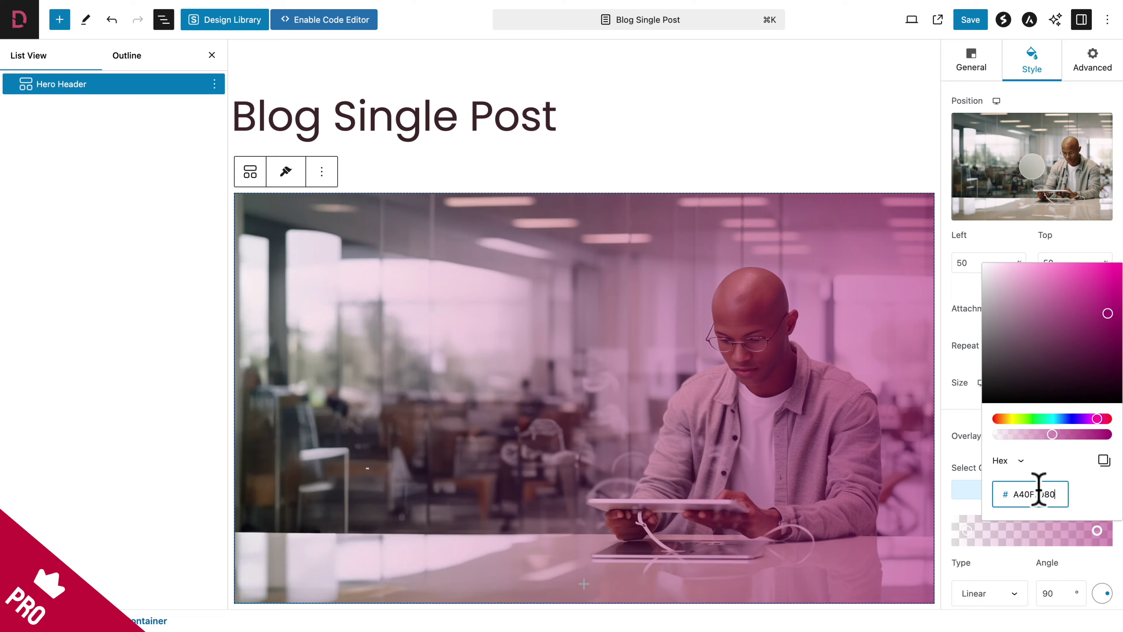
pyautogui.write('A40F8380')
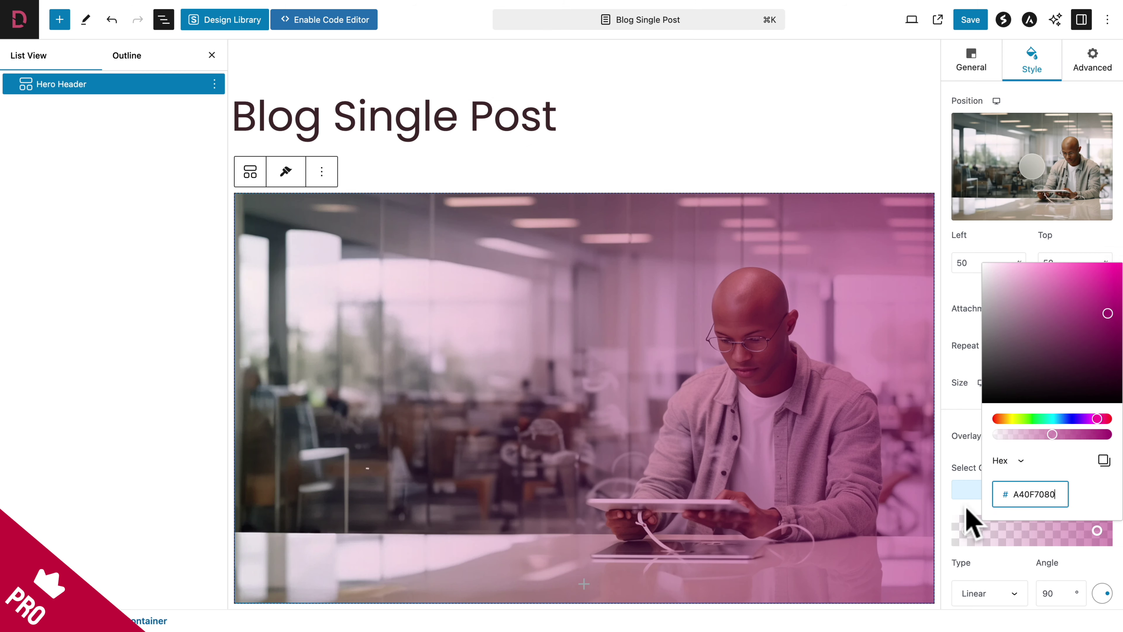
pyautogui.click(969, 517)
pyautogui.scroll(-5, 990, 519)
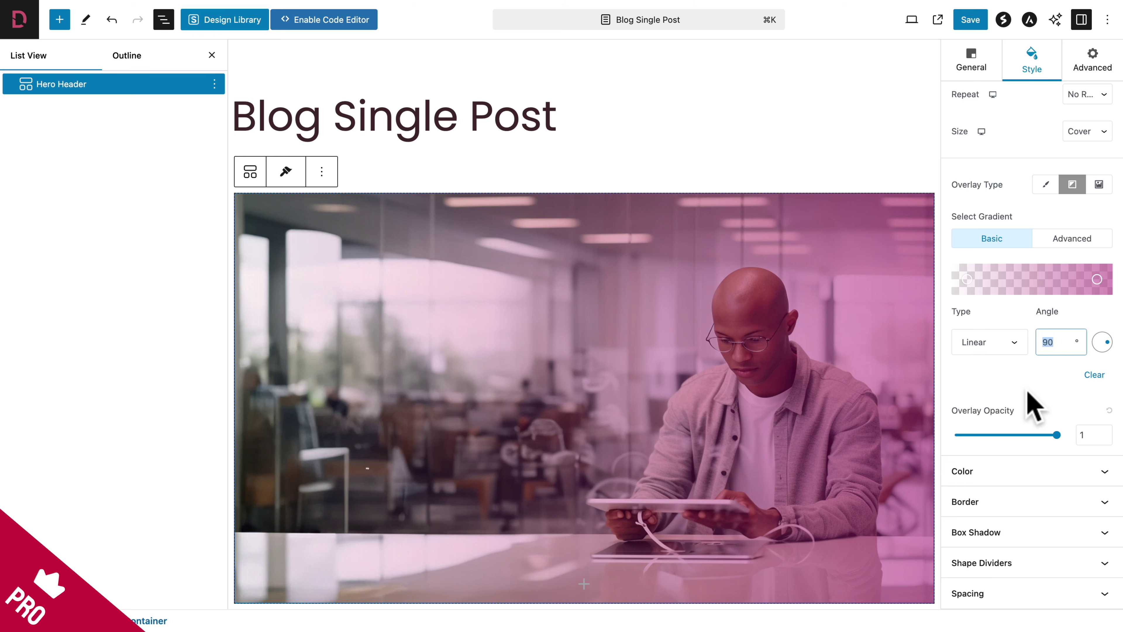
pyautogui.write('180')
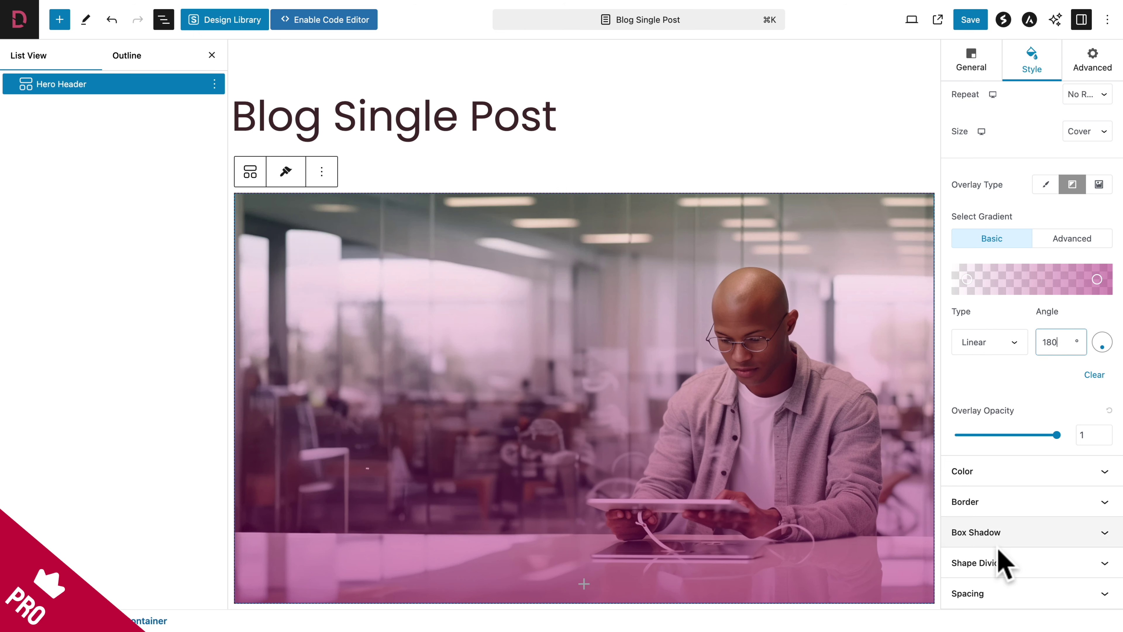
# Set the Hero Header container's padding to 60 px on all sides.
pyautogui.click(976, 593)
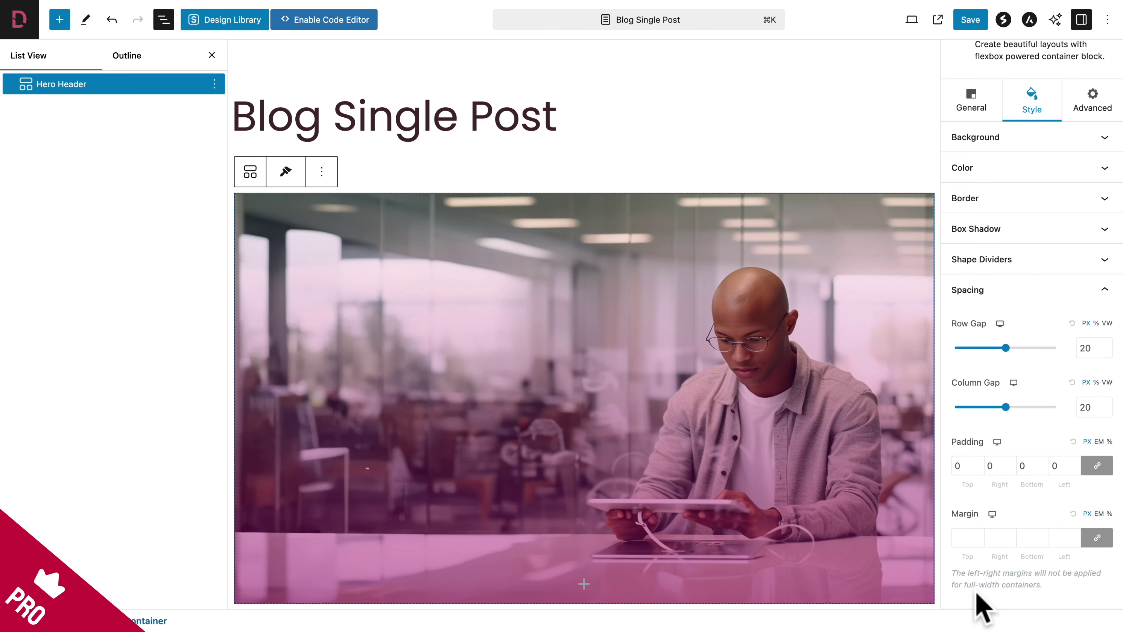
pyautogui.doubleClick(955, 465)
pyautogui.write('60')
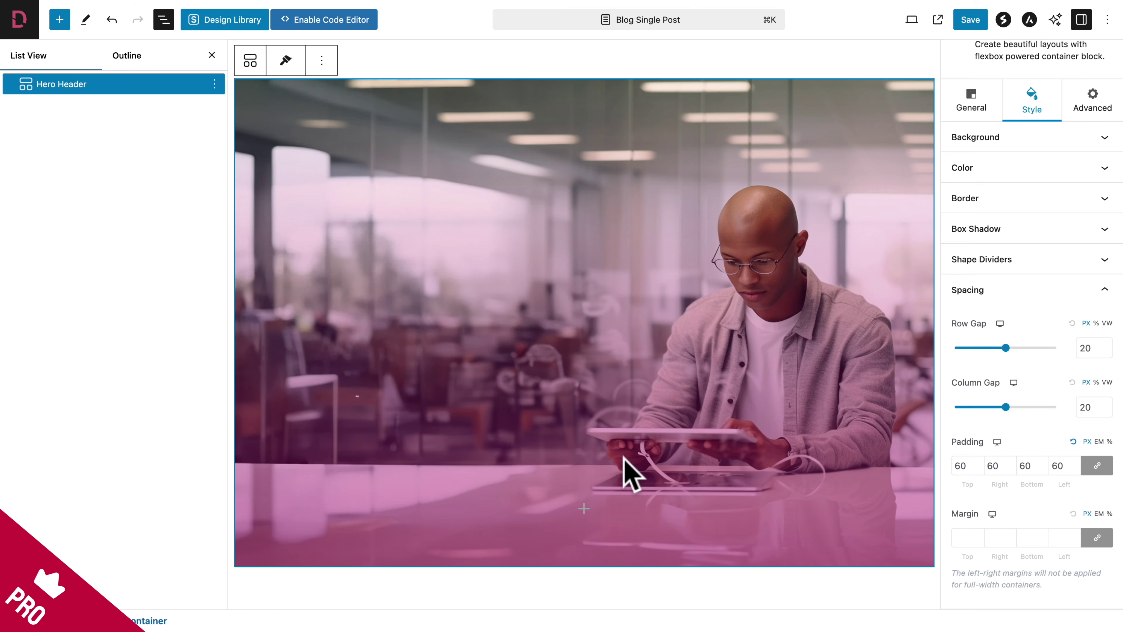
# Add a Heading block inside the Hero Header container.
pyautogui.click(583, 505)
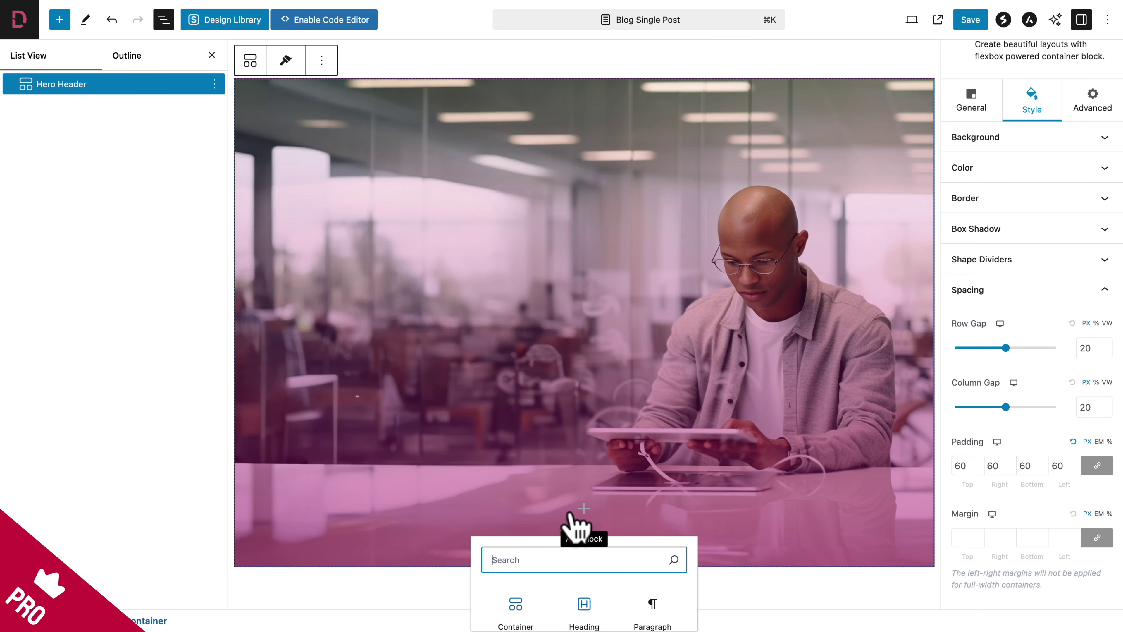
pyautogui.scroll(-5, 573, 522)
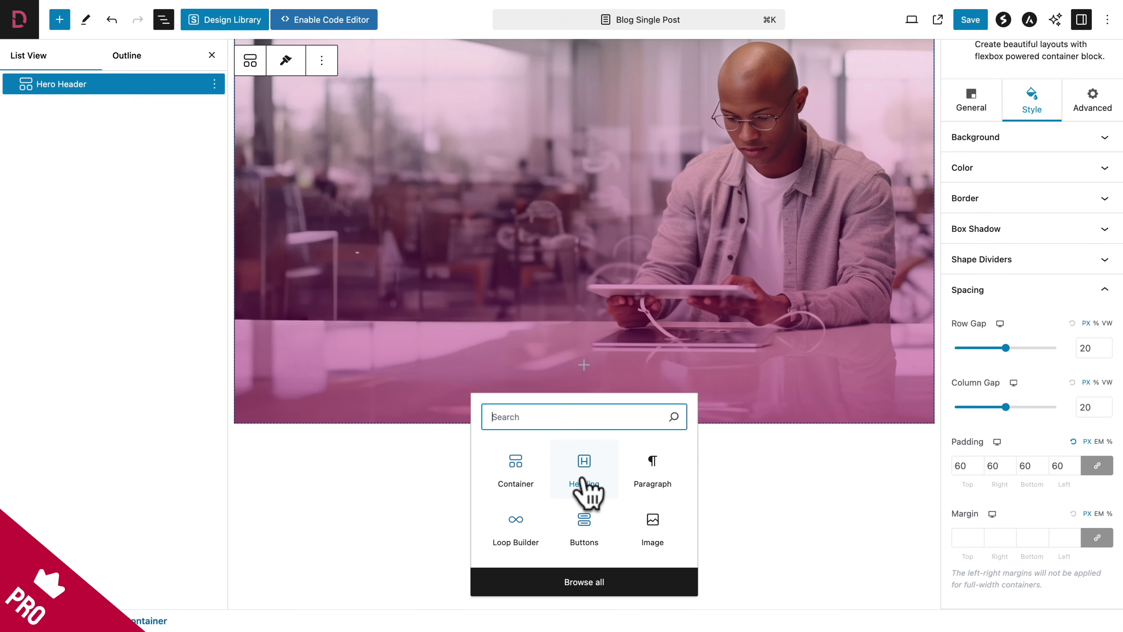
pyautogui.click(585, 487)
pyautogui.scroll(-1, 489, 326)
# Replace the whole heading text with dynamic content using Current Post as data source and Post Title as source field.
pyautogui.tripleClick(491, 327)
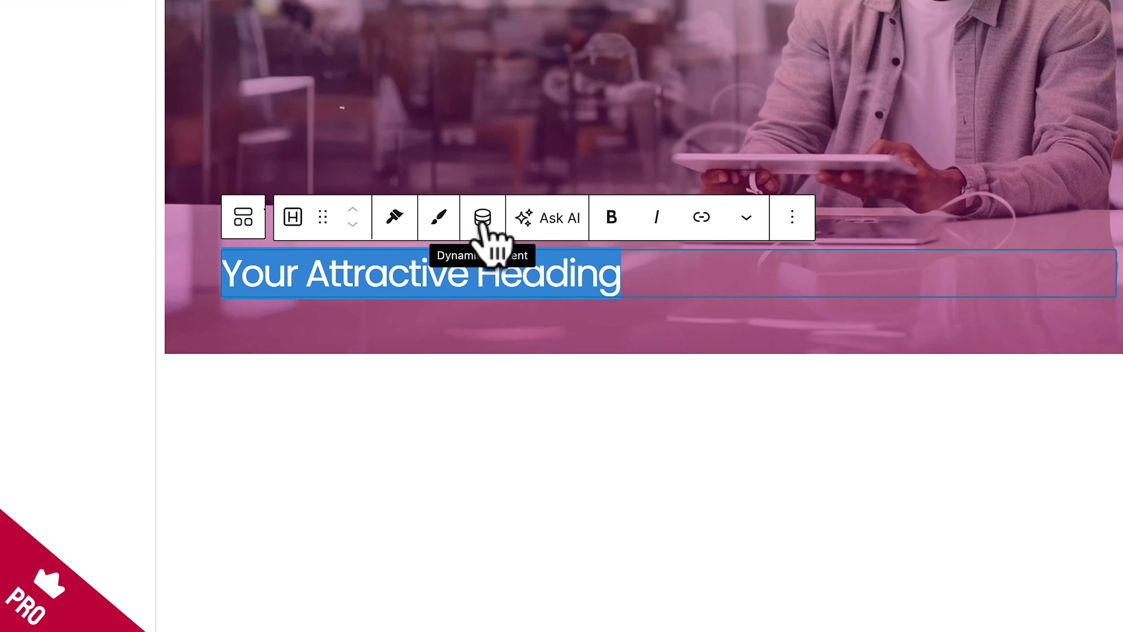
pyautogui.click(455, 288)
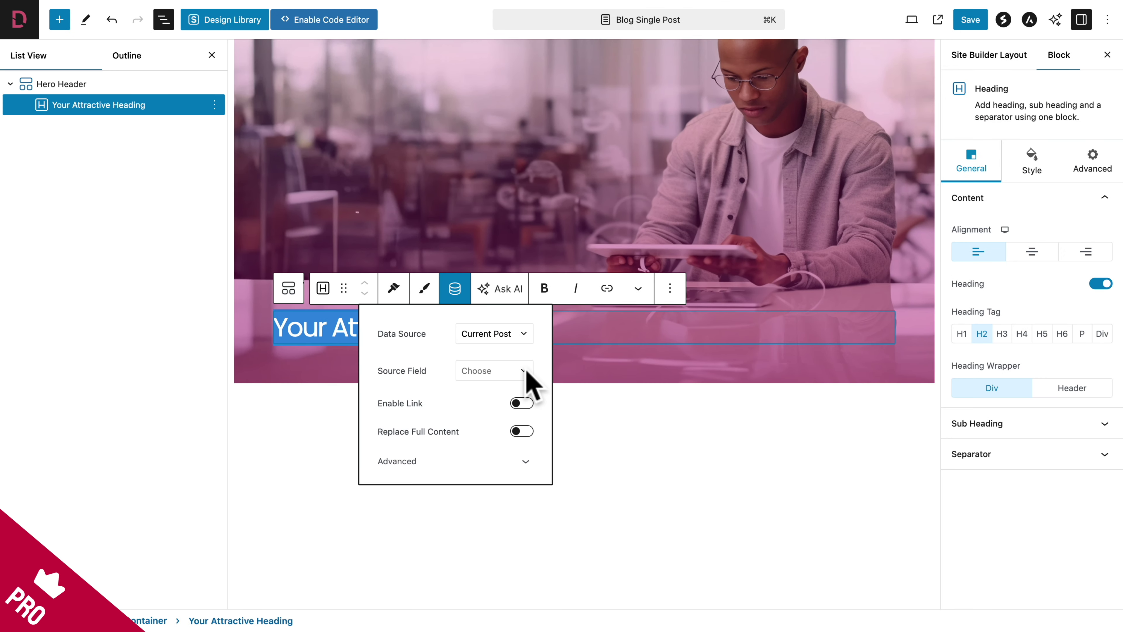
pyautogui.click(526, 372)
pyautogui.click(421, 73)
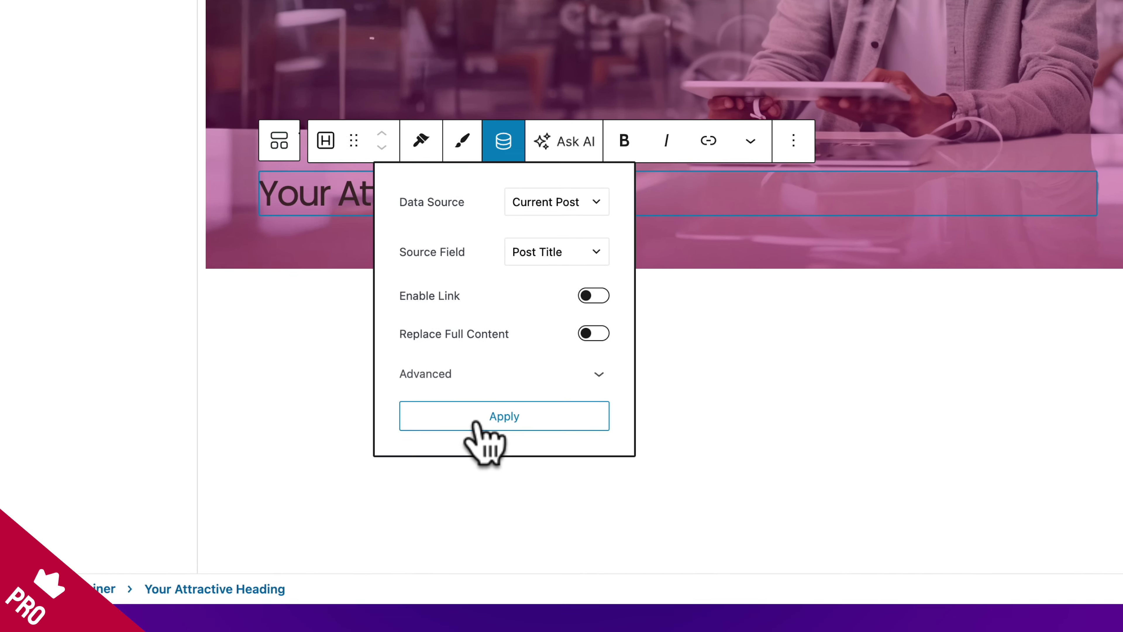
pyautogui.click(442, 496)
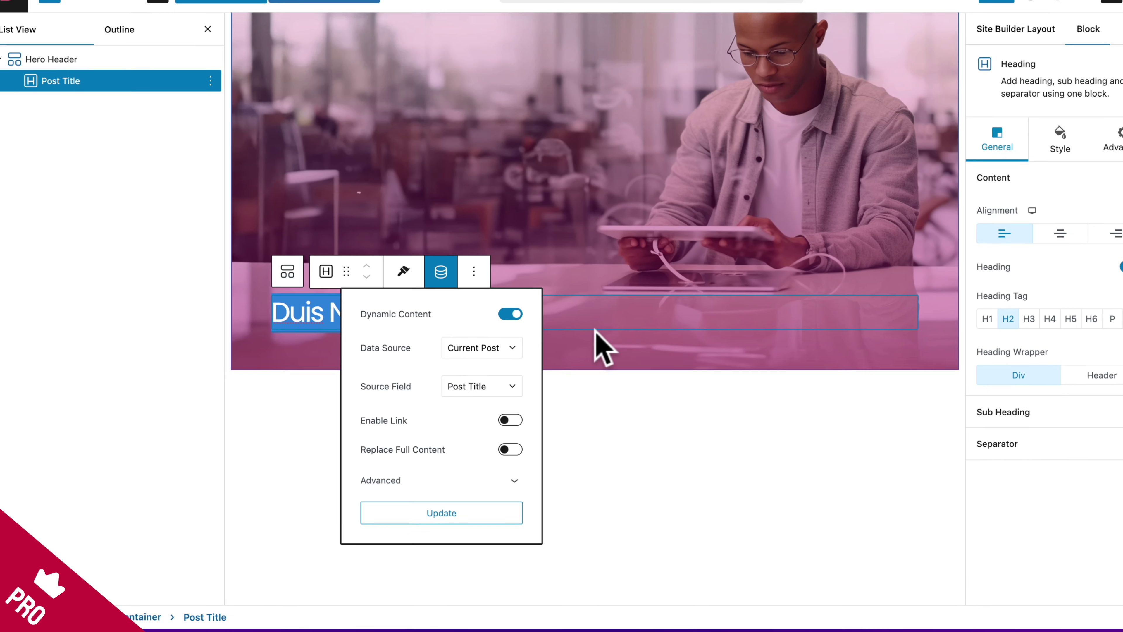
pyautogui.click(675, 148)
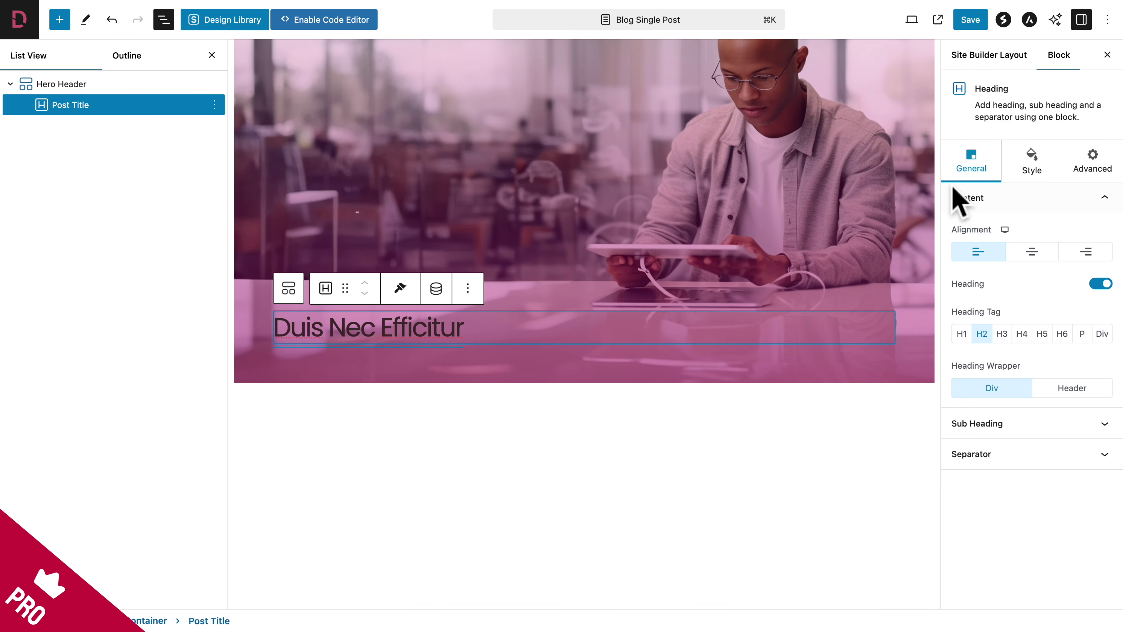
# Center the post title heading and set its heading tag to H1.
pyautogui.click(1030, 253)
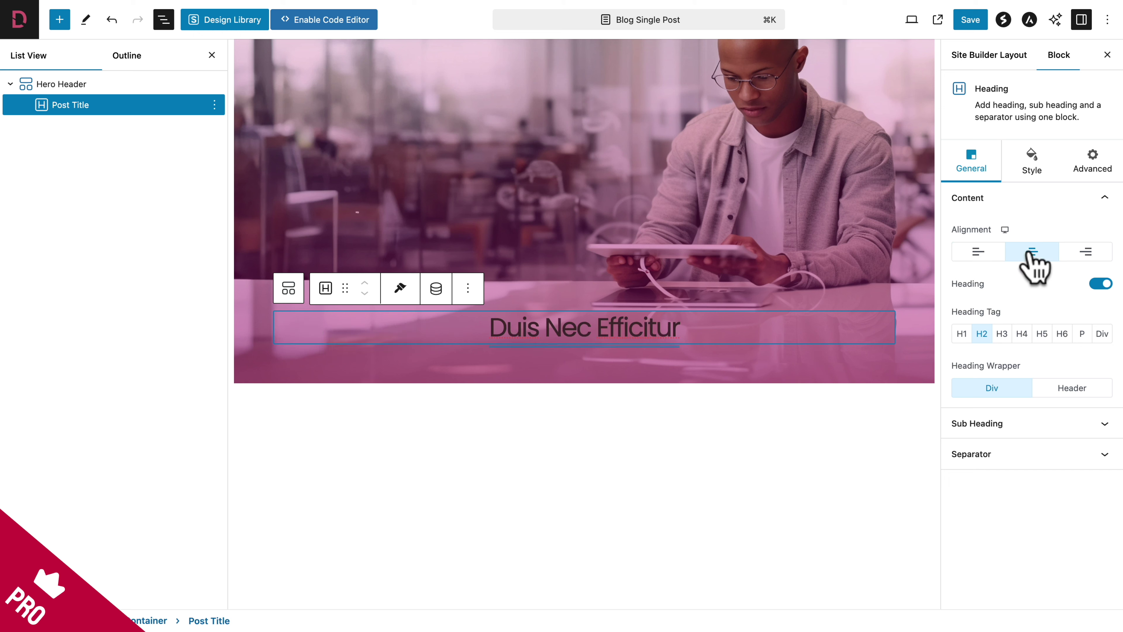
pyautogui.click(961, 334)
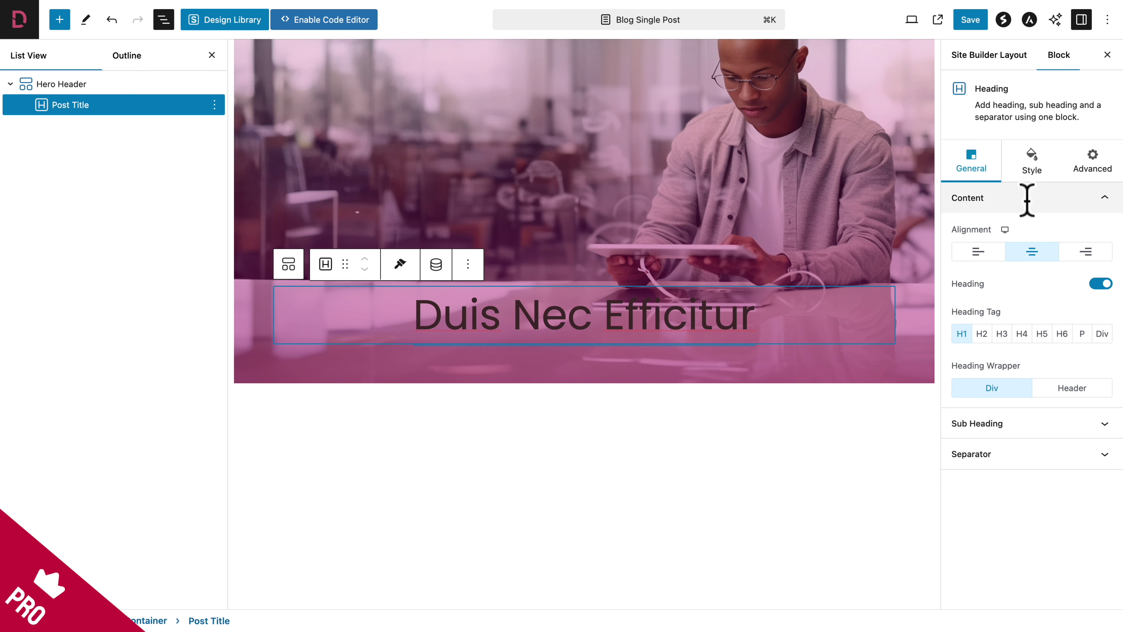
# Set the post title's text color to white (FFFFFF) and its font size to 40 px.
pyautogui.click(1033, 174)
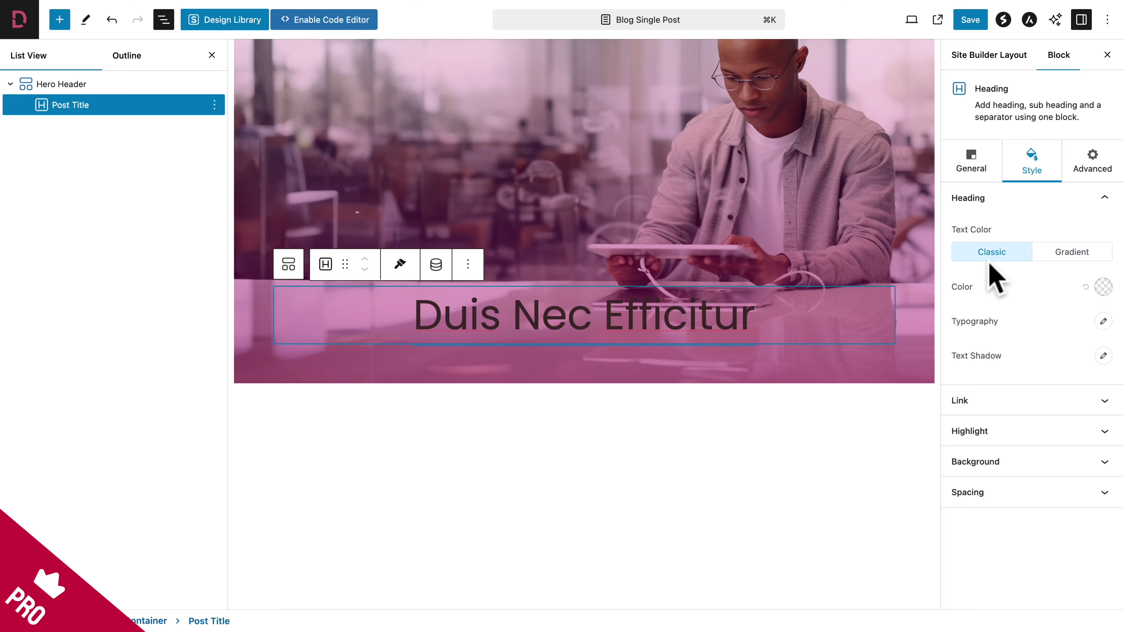
pyautogui.click(1102, 287)
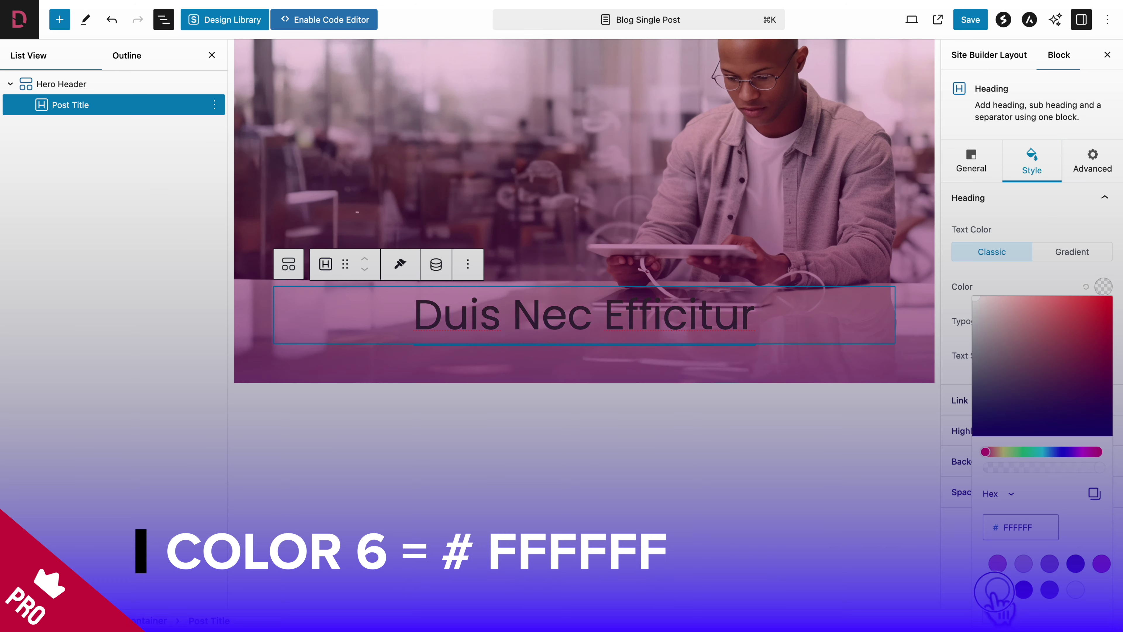
pyautogui.click(997, 589)
pyautogui.click(1060, 284)
pyautogui.click(1103, 322)
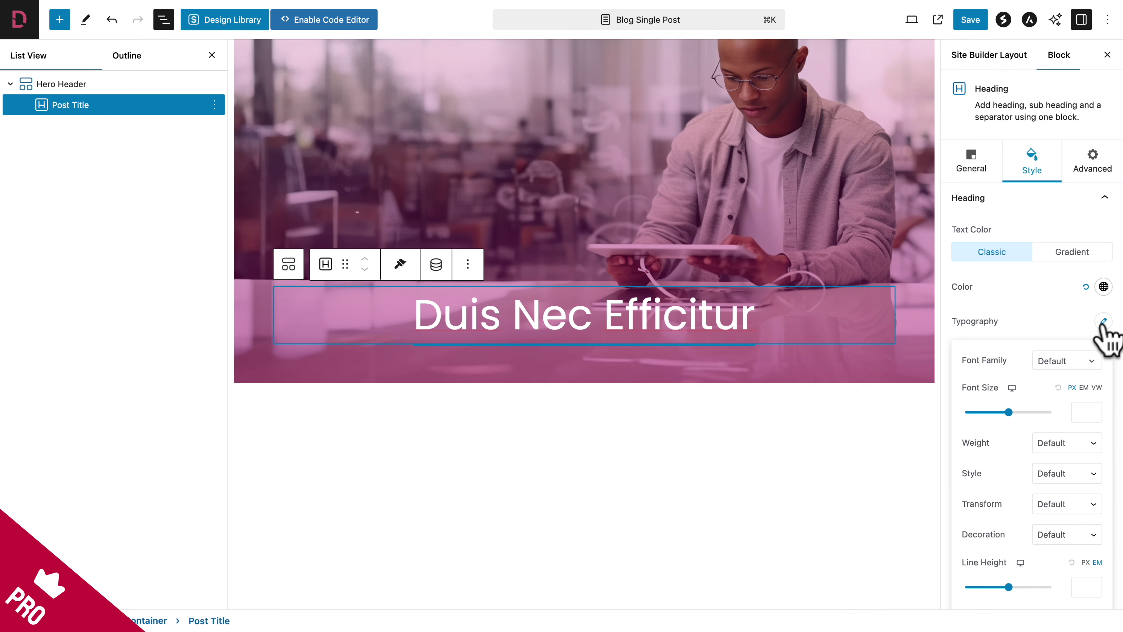
pyautogui.click(1079, 412)
pyautogui.write('40')
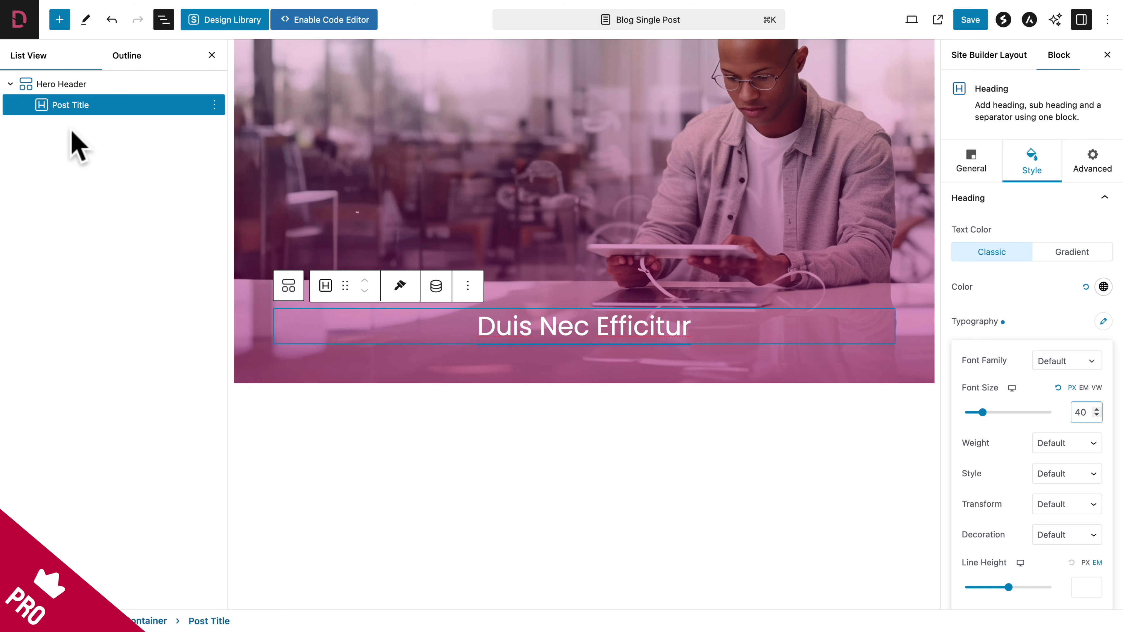
# Insert a Spectra Buttons block below the post title in the Hero Header.
pyautogui.click(66, 110)
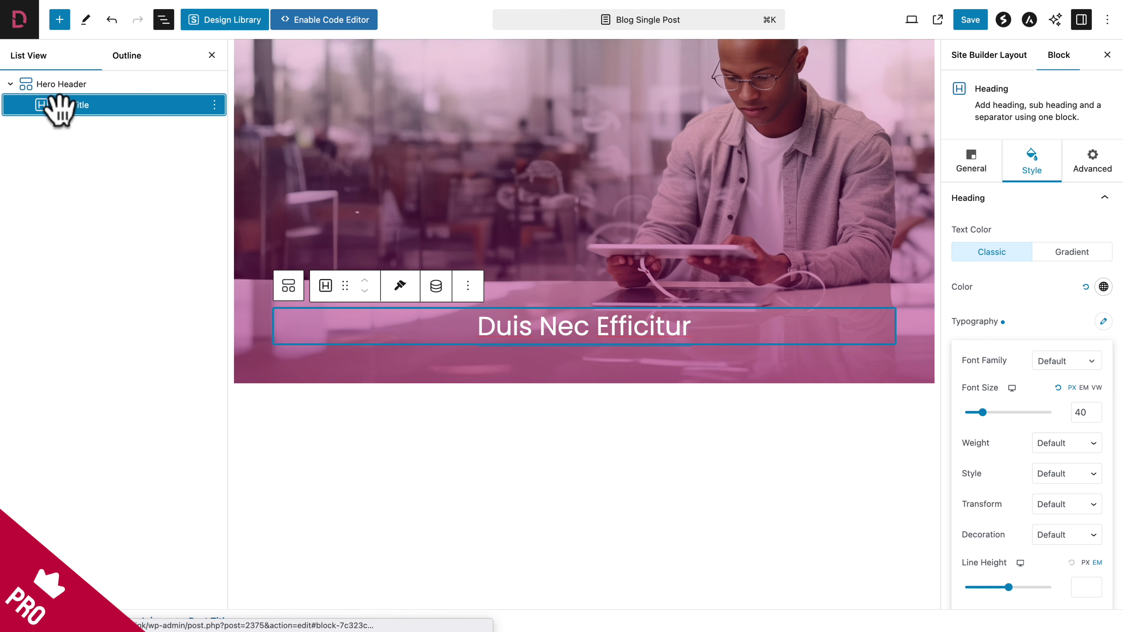
pyautogui.click(61, 20)
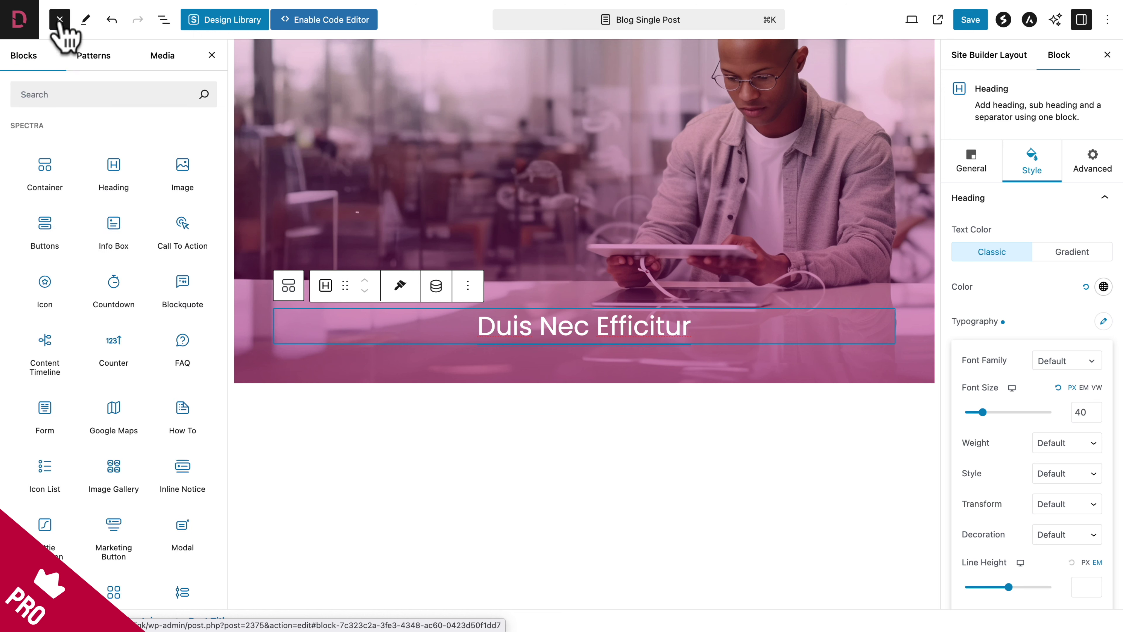
pyautogui.moveTo(47, 230)
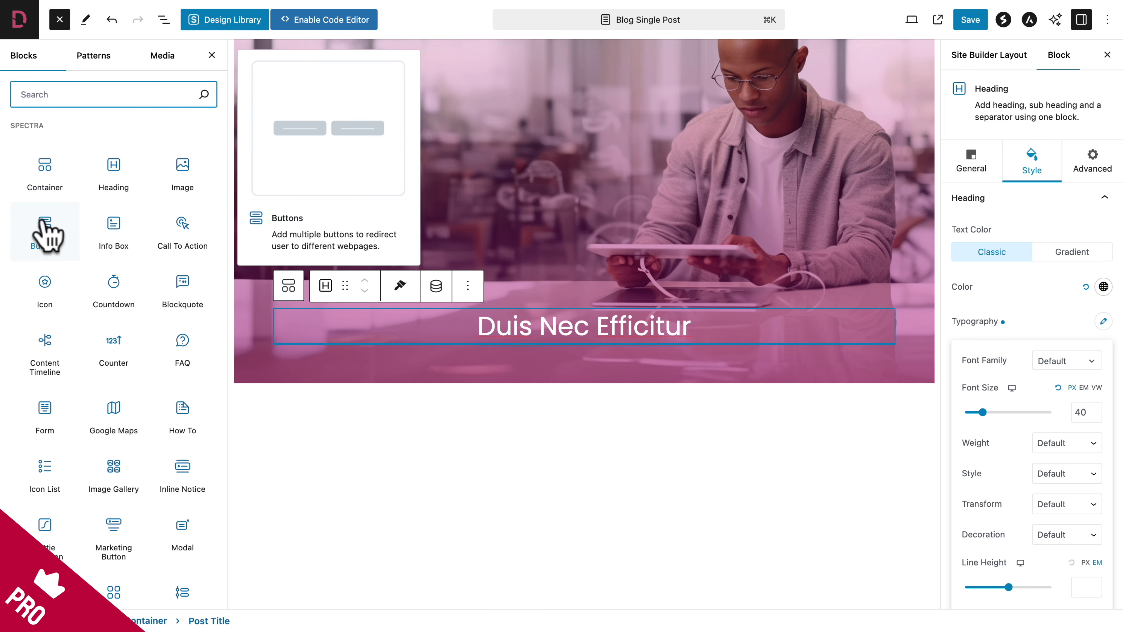
pyautogui.click(44, 230)
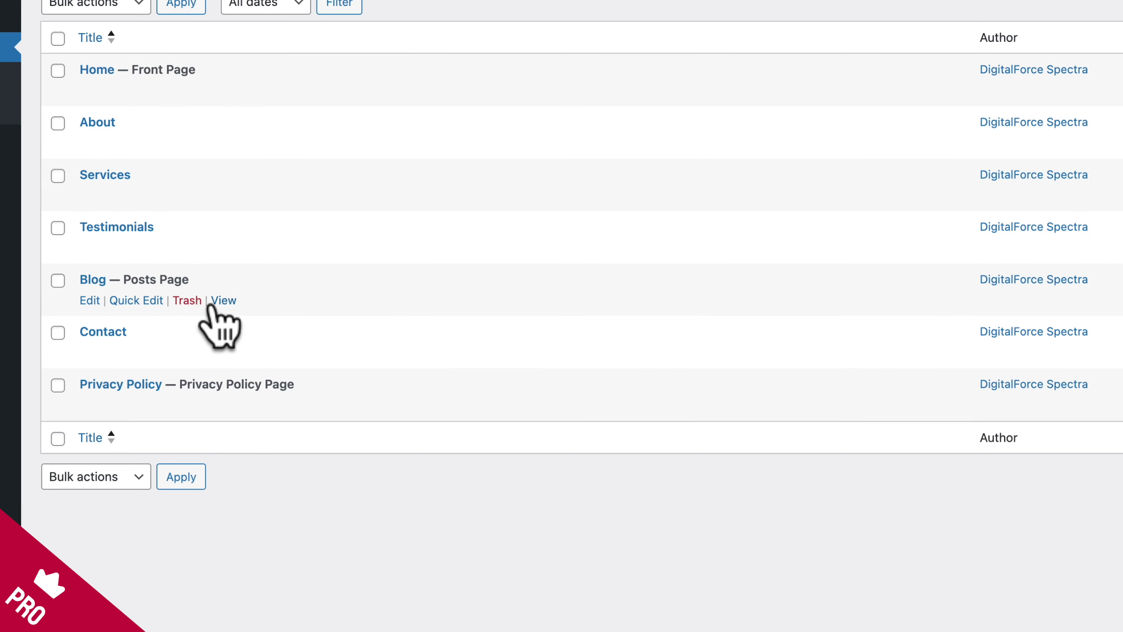
# Link the button to the Blog page's address copied from the WordPress Pages list, and label it "Back to the blog".
pyautogui.rightClick(225, 302)
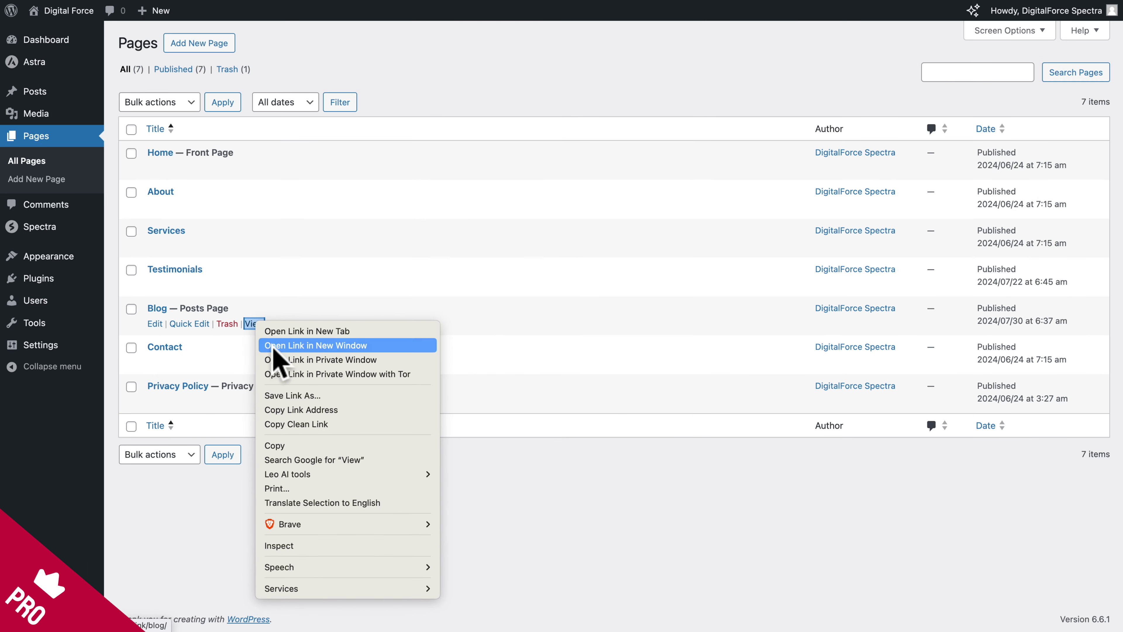
pyautogui.click(280, 426)
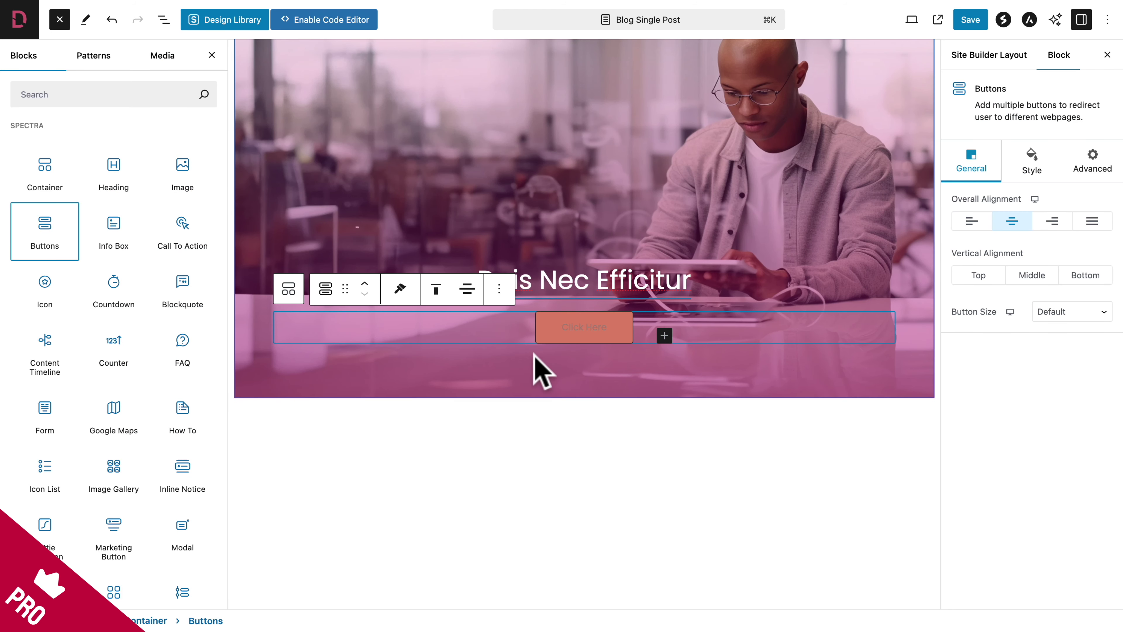
pyautogui.click(575, 332)
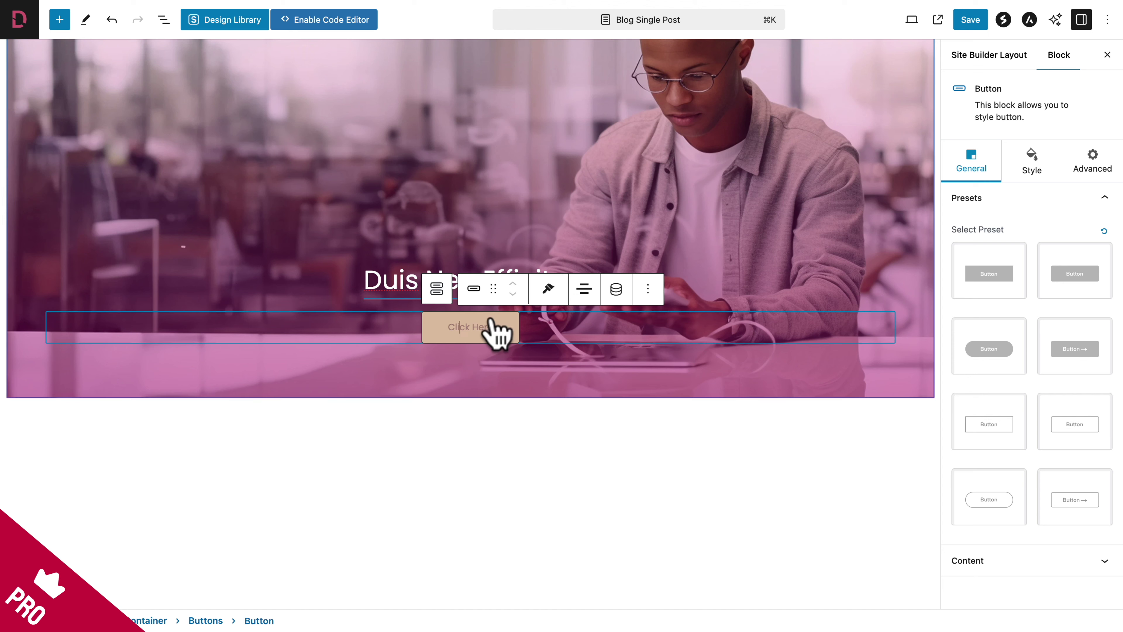
pyautogui.click(980, 563)
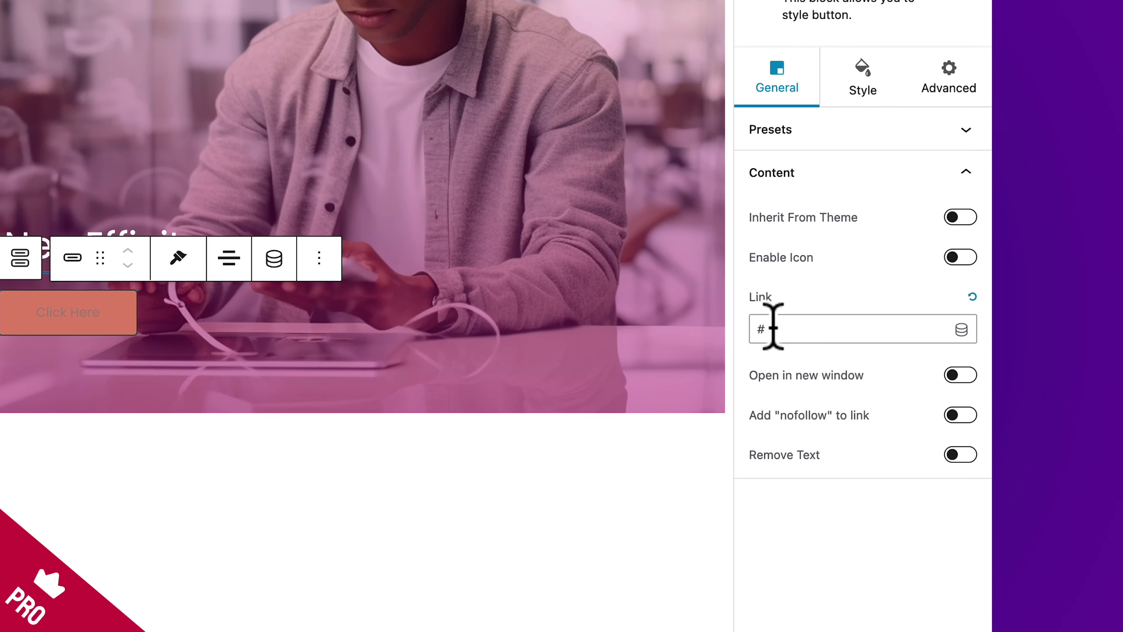
pyautogui.click(969, 338)
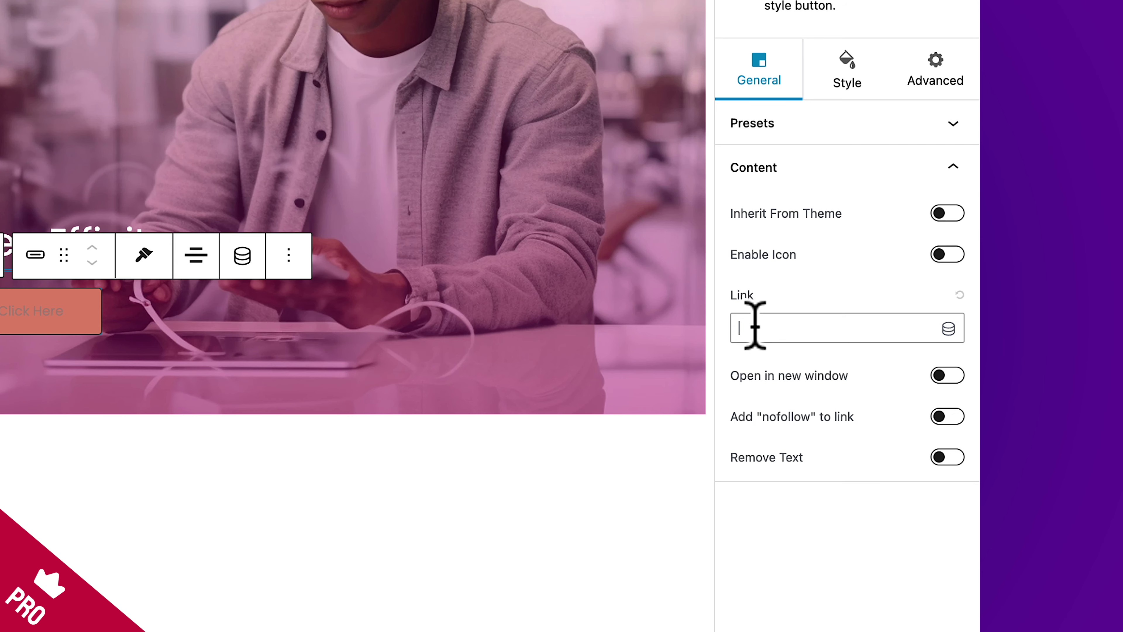
pyautogui.press('super+v')
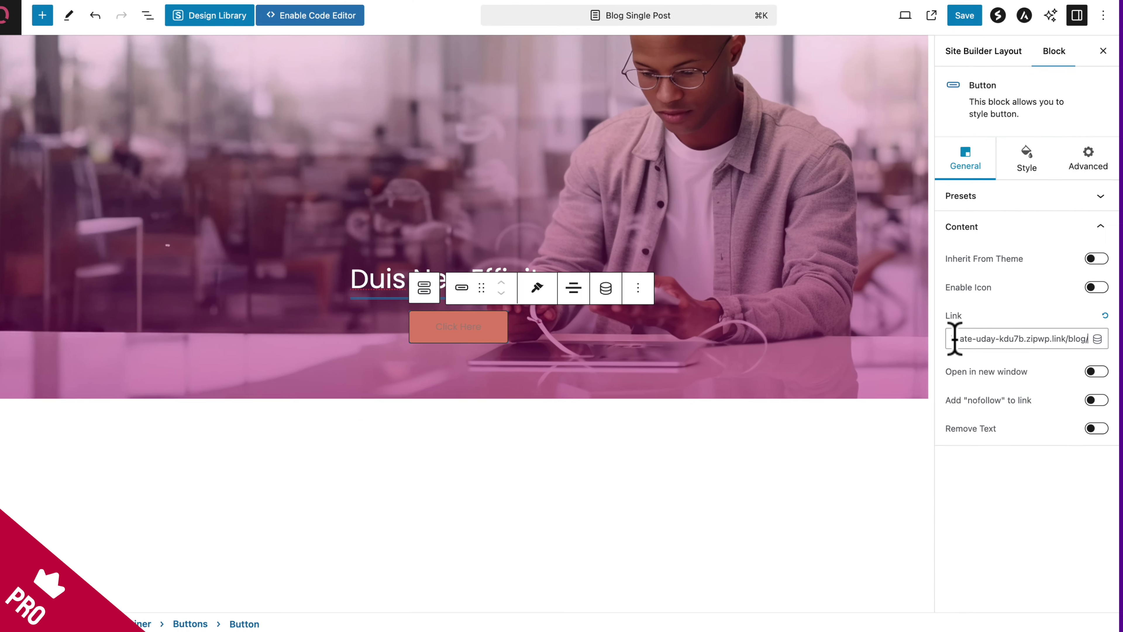
pyautogui.doubleClick(451, 327)
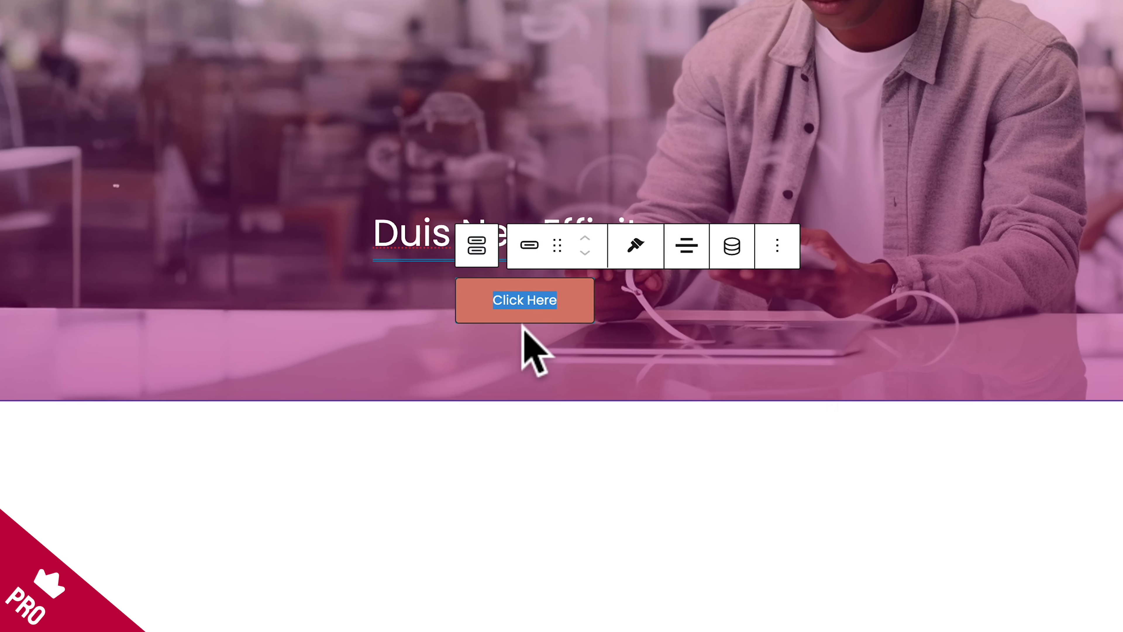
pyautogui.write('Back to the blog')
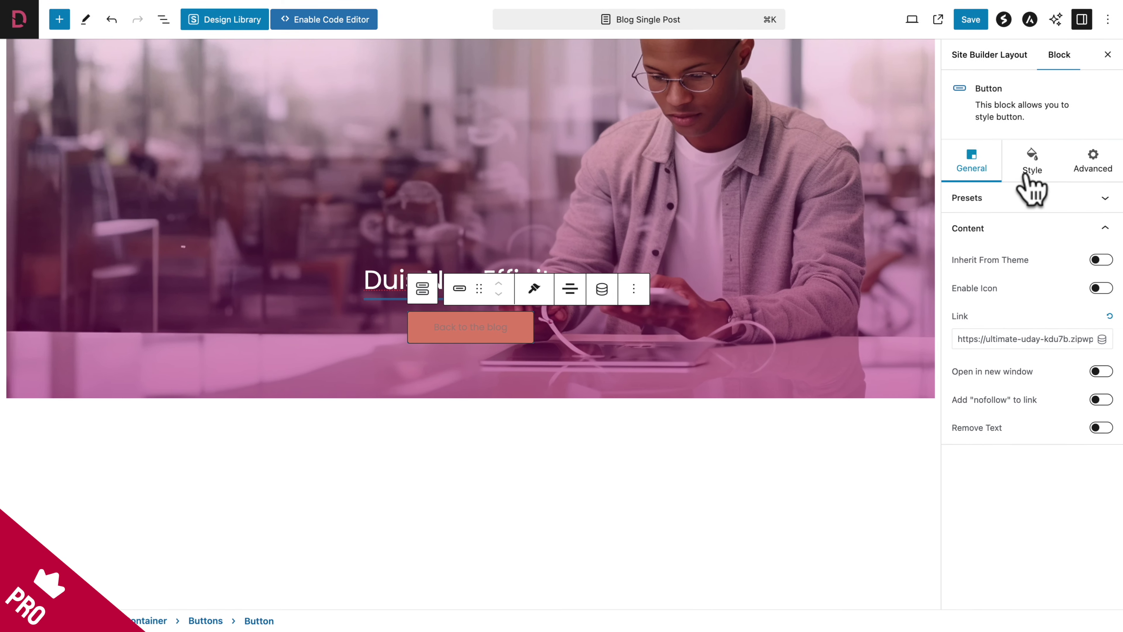
# Set the button's text color to FFFFFF in the normal state and F6F7F8 on hover.
pyautogui.click(1025, 175)
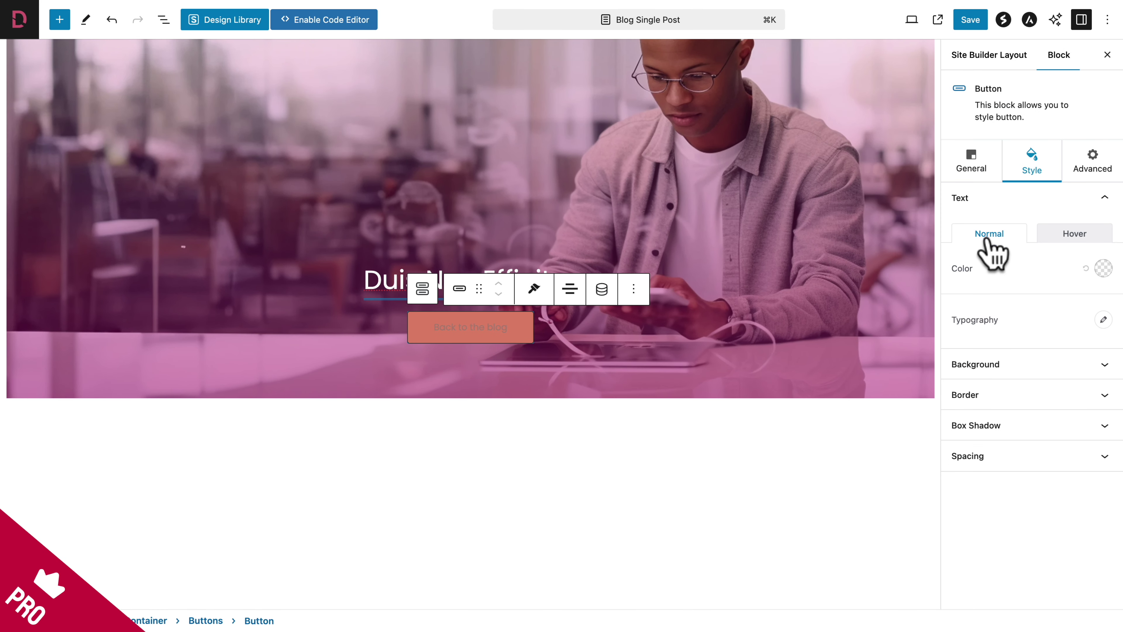
pyautogui.click(1103, 269)
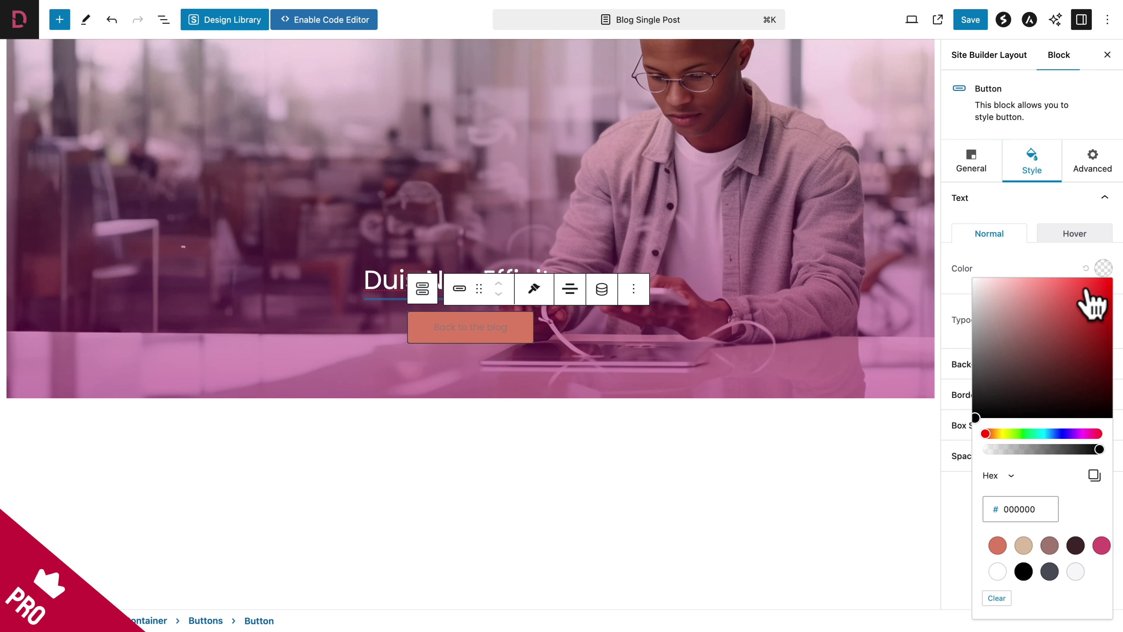
pyautogui.click(997, 571)
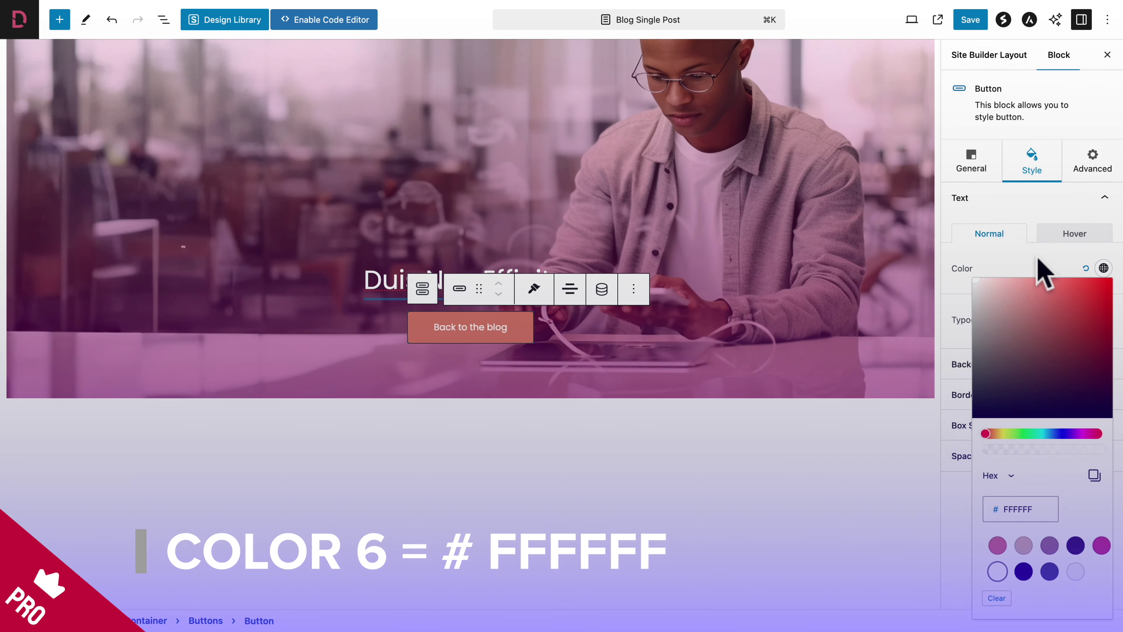
pyautogui.click(1071, 237)
pyautogui.click(1104, 269)
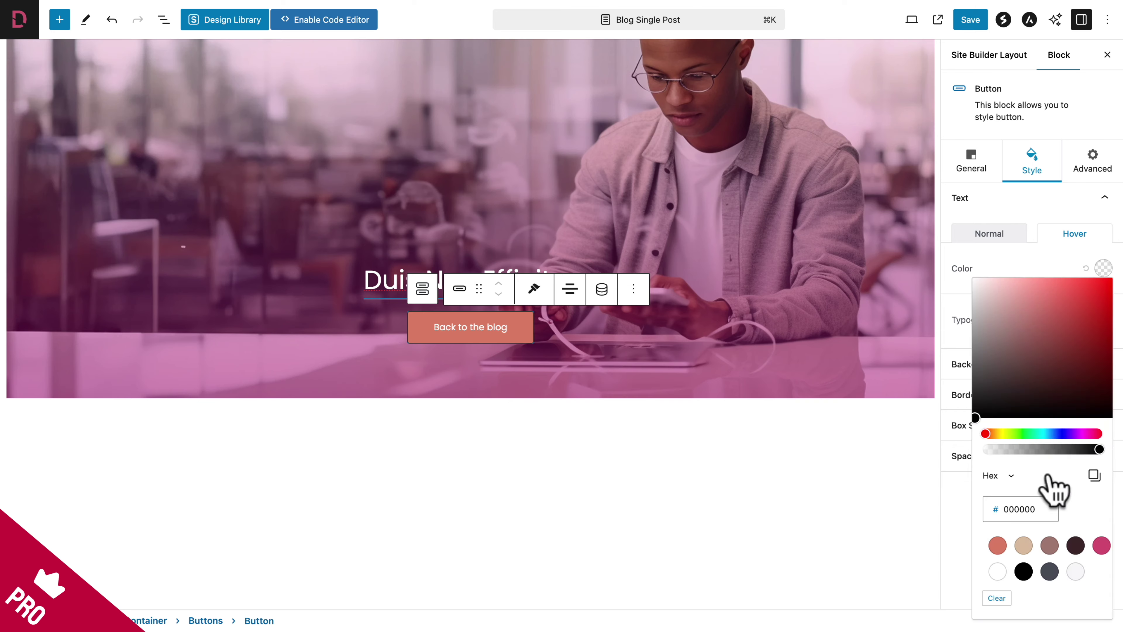
pyautogui.click(1075, 571)
pyautogui.click(1035, 276)
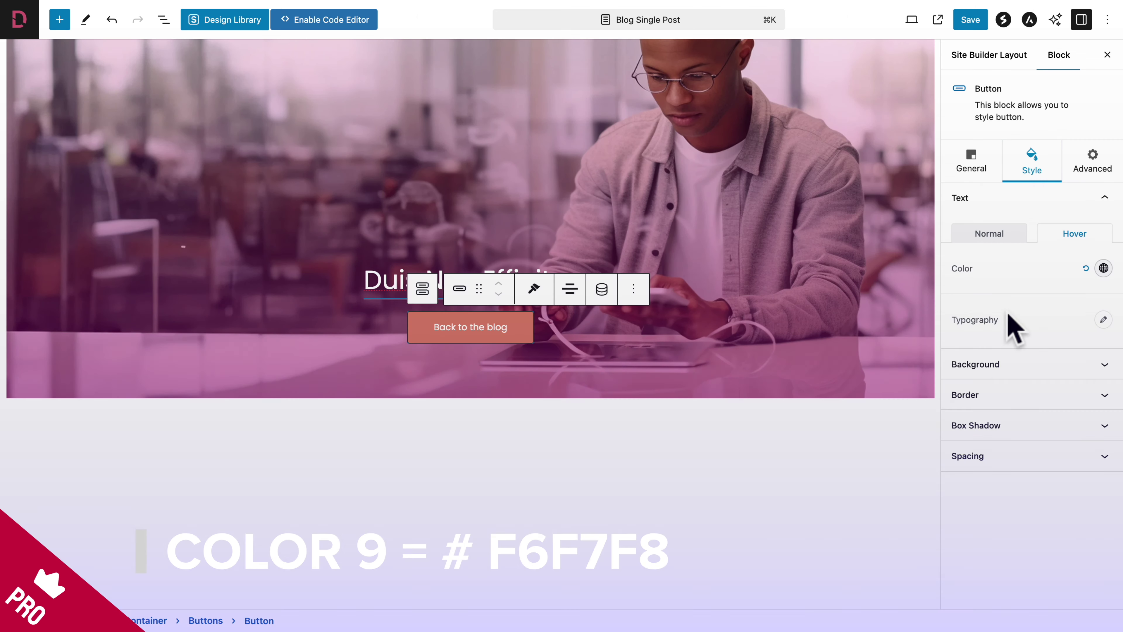
# Make the button's background transparent in the normal state and colored DB7F67 on hover.
pyautogui.click(996, 362)
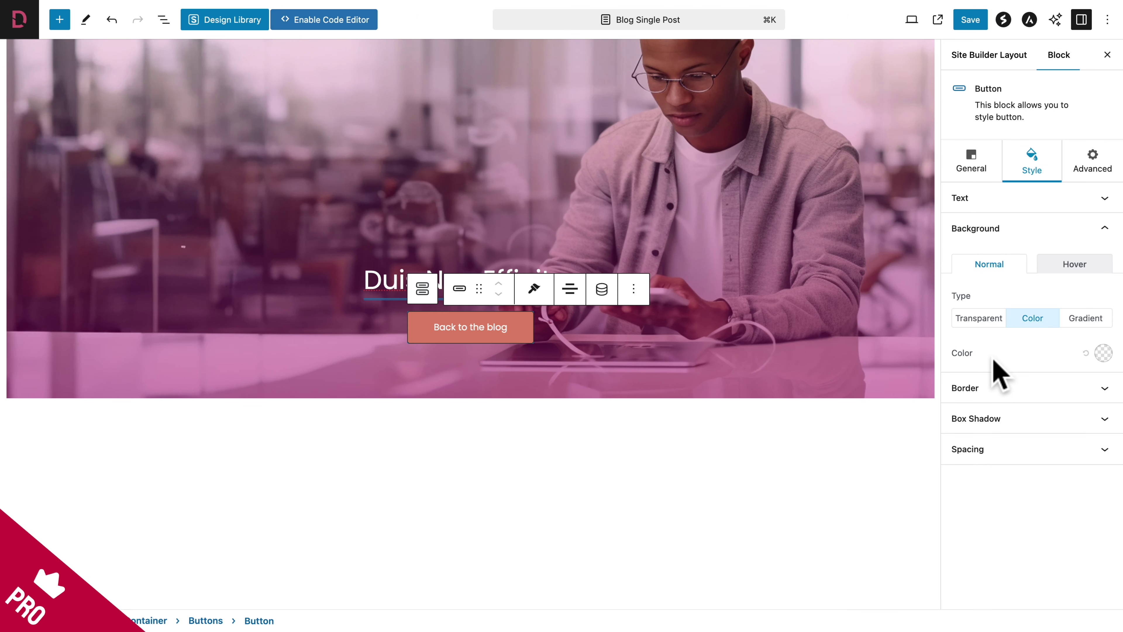
pyautogui.click(982, 319)
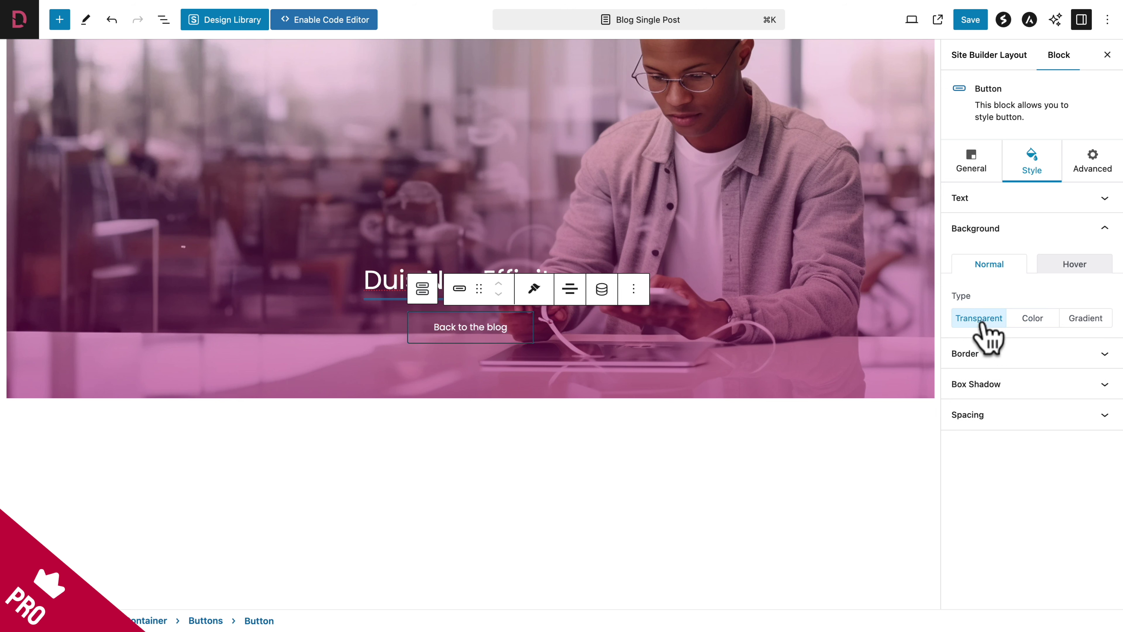
pyautogui.click(1070, 267)
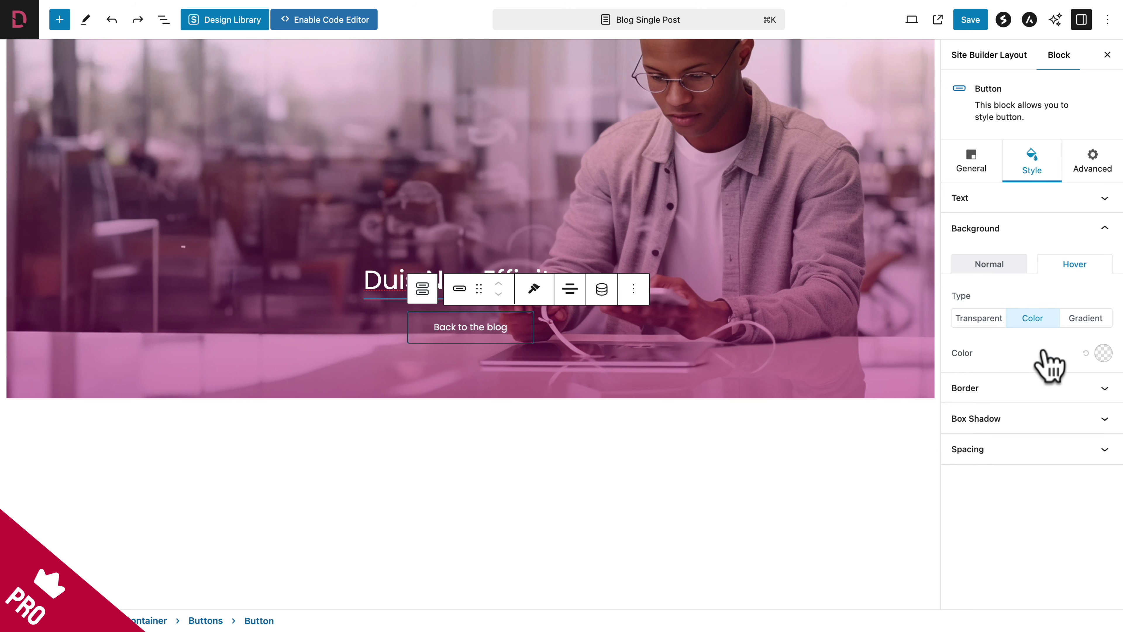
pyautogui.click(1102, 353)
pyautogui.click(997, 270)
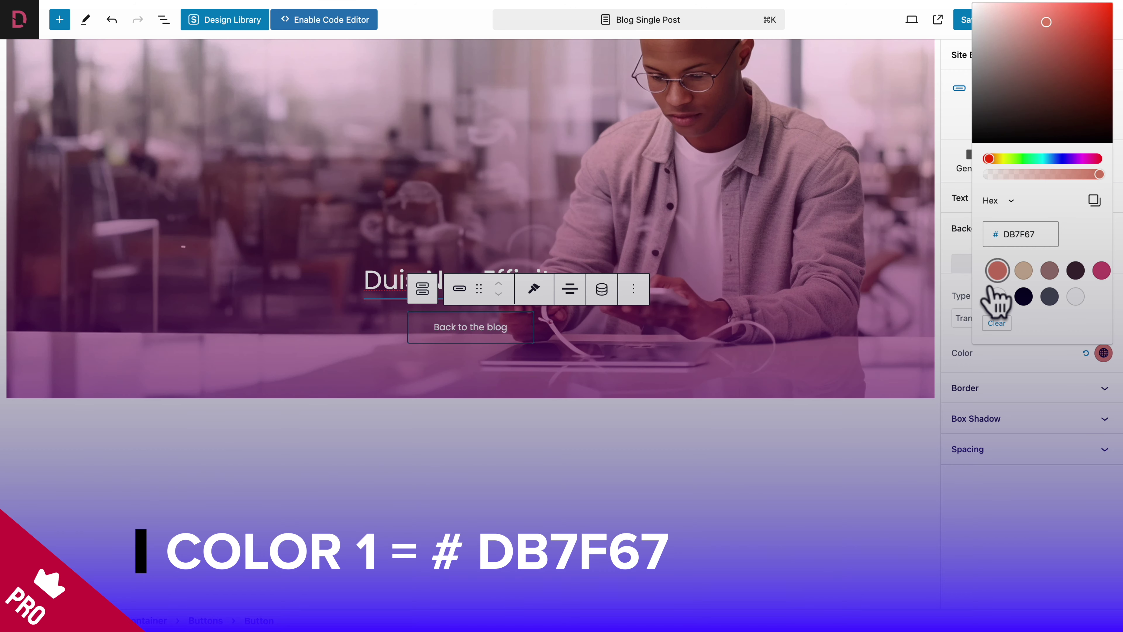
pyautogui.click(968, 297)
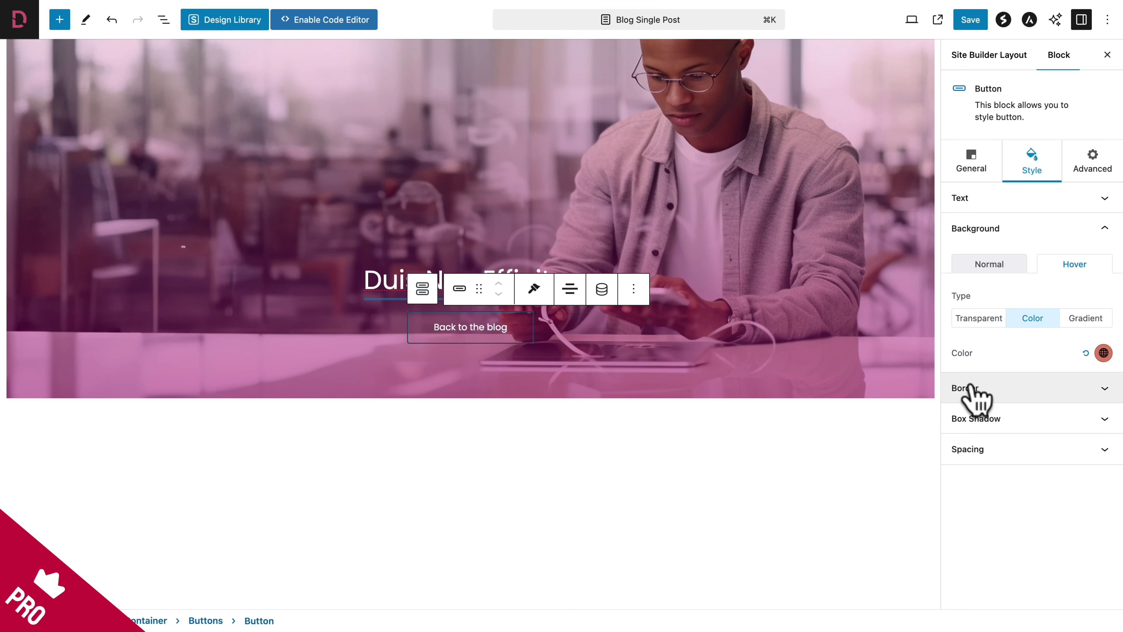
# Set the button's border color to F6F7F8 in the normal state and DB7F67 on hover, with a 30 px radius on all corners.
pyautogui.click(974, 391)
pyautogui.click(1103, 510)
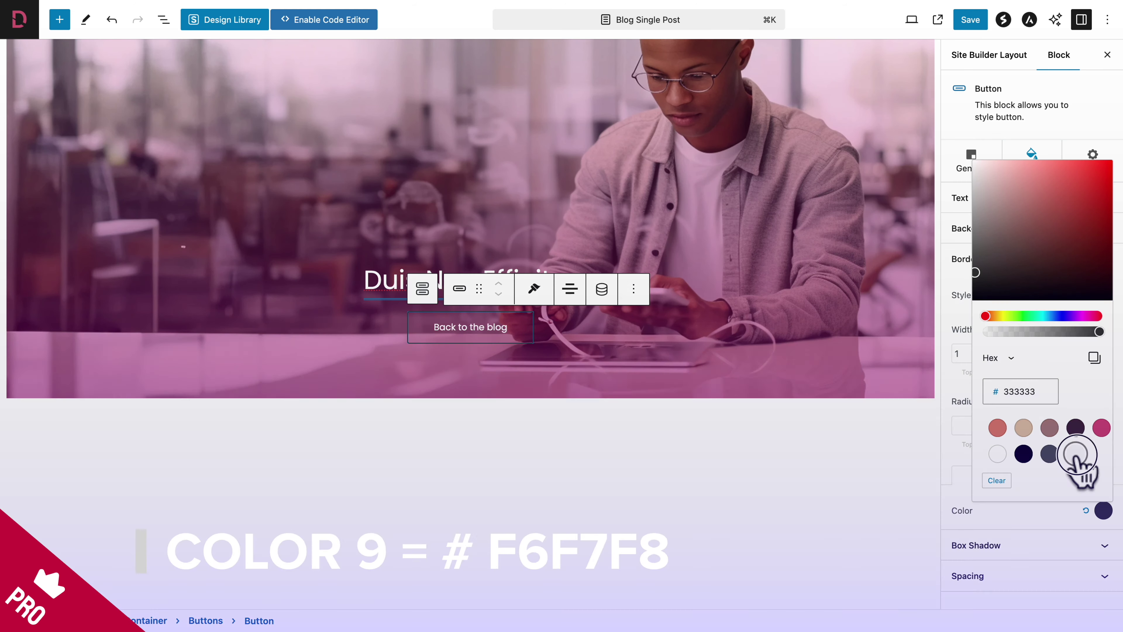
pyautogui.click(1076, 454)
pyautogui.click(960, 471)
pyautogui.click(1065, 478)
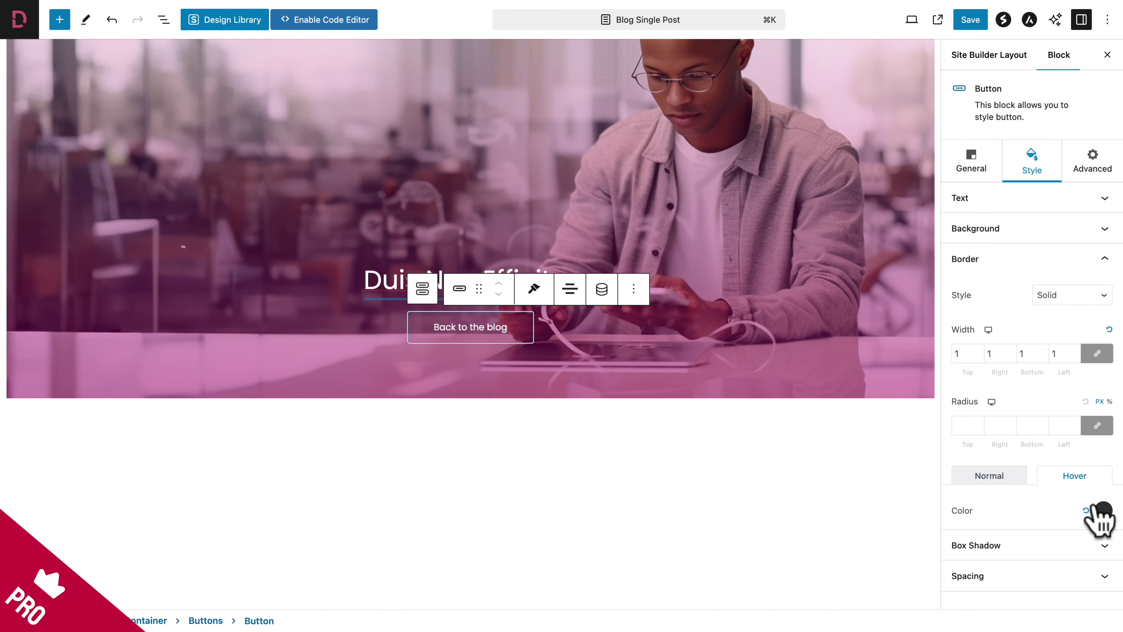
pyautogui.click(1103, 510)
pyautogui.click(997, 427)
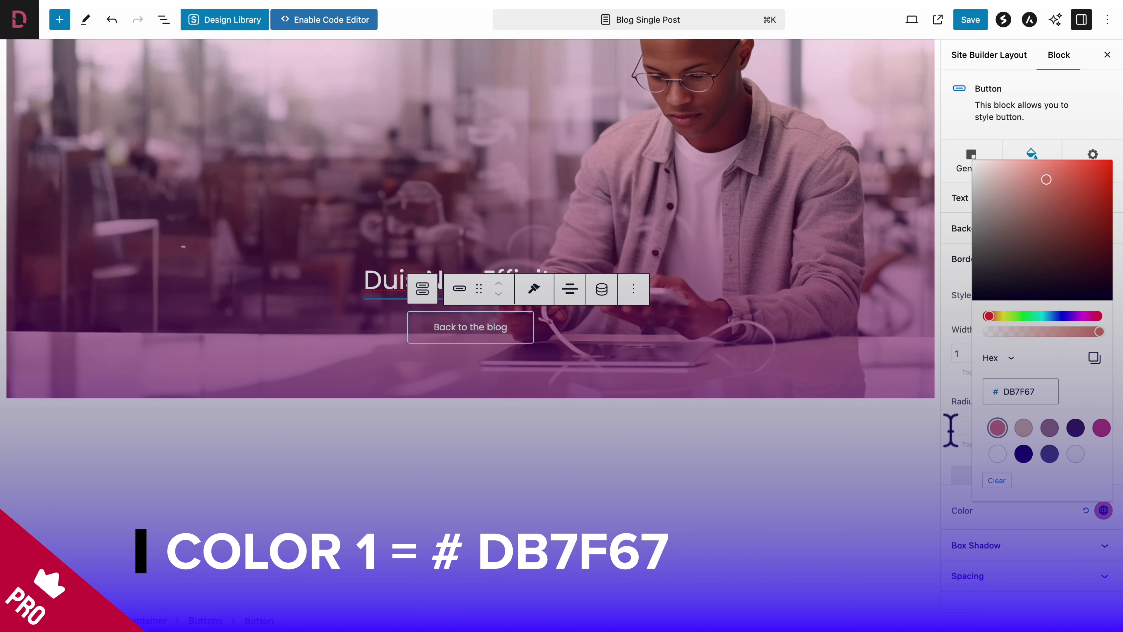
pyautogui.click(955, 456)
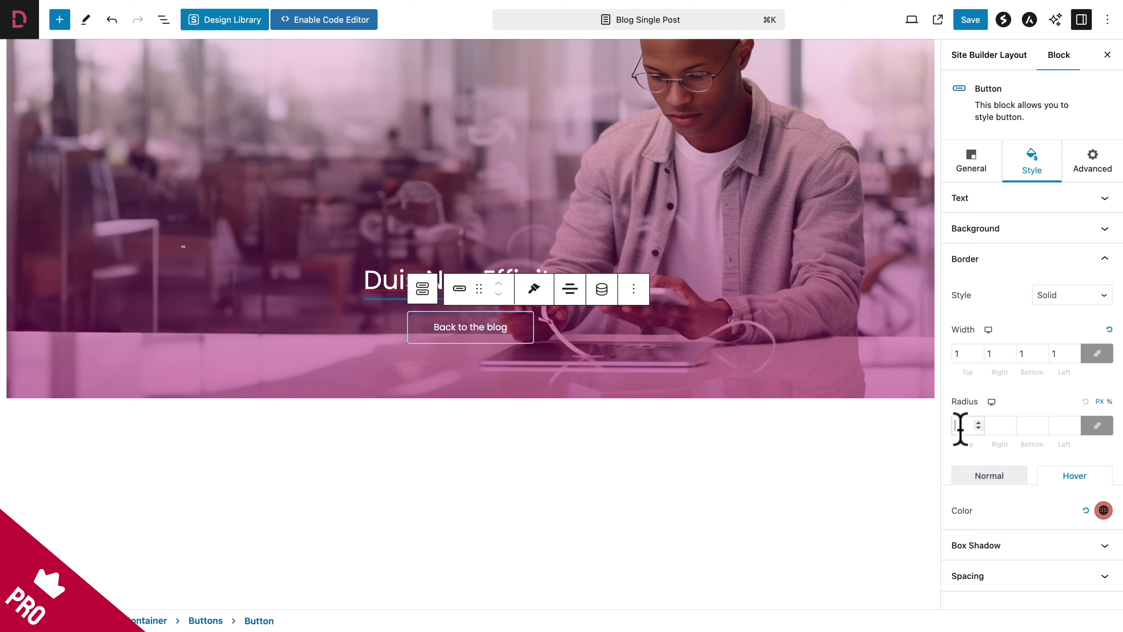
pyautogui.write('30')
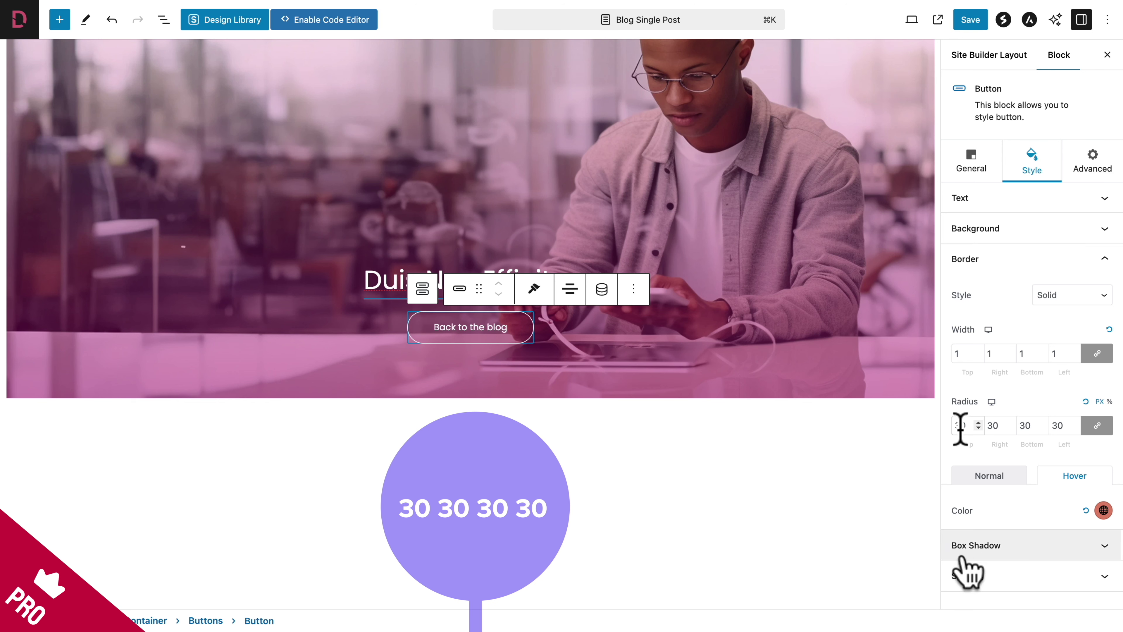
# Unlink the button's padding values and set them to 10 px top and bottom and 20 px right and left.
pyautogui.click(969, 582)
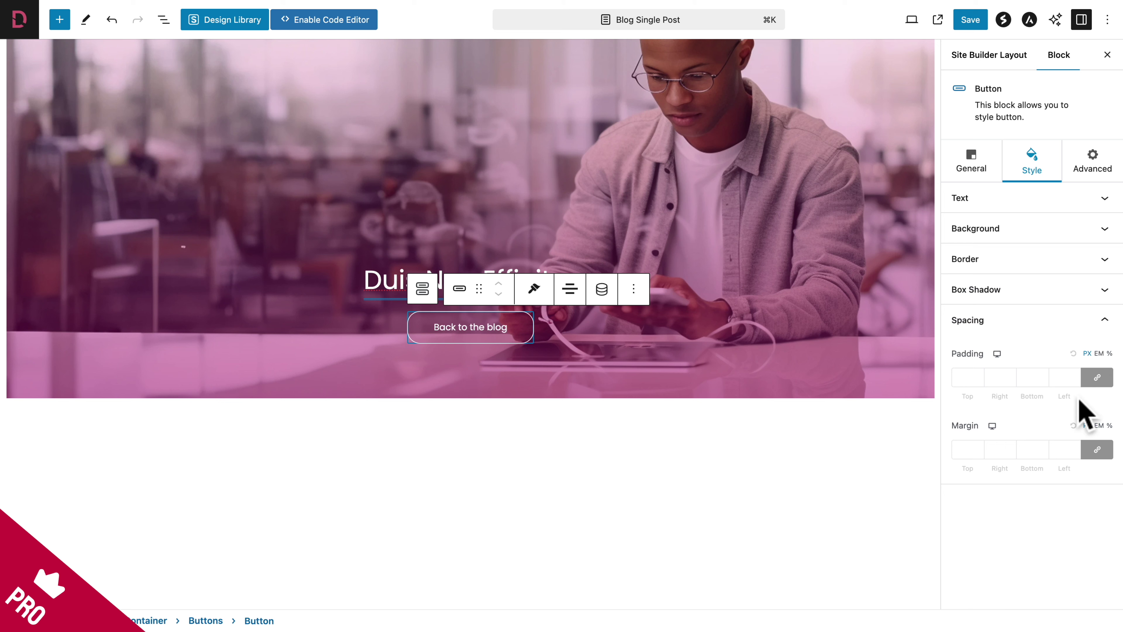
pyautogui.click(1097, 377)
pyautogui.click(956, 379)
pyautogui.write('10')
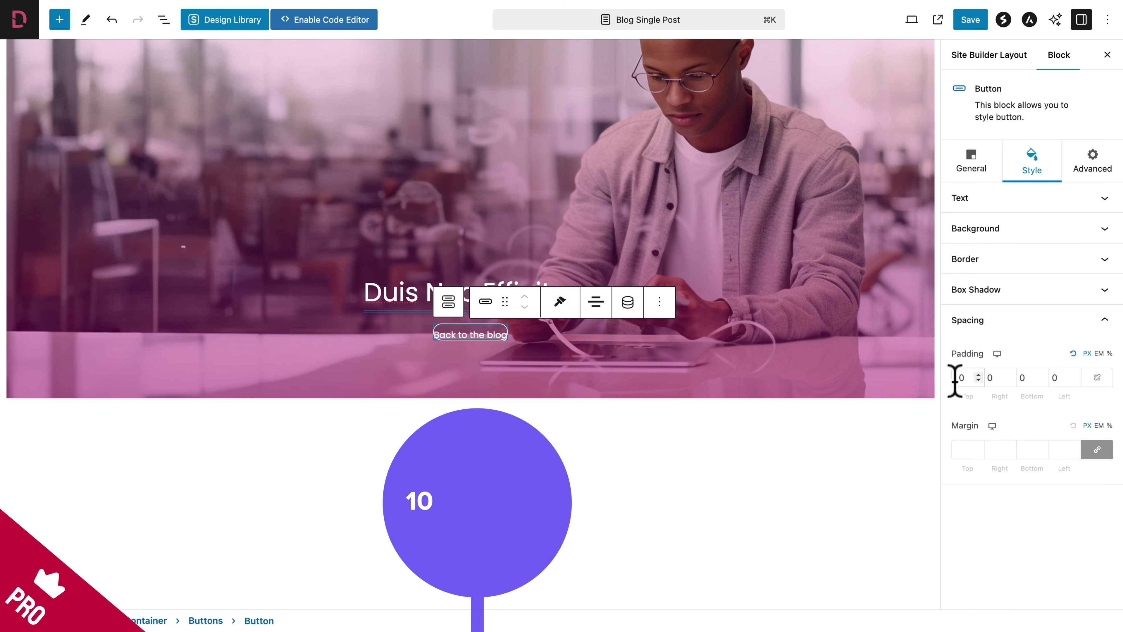
pyautogui.write('2010')
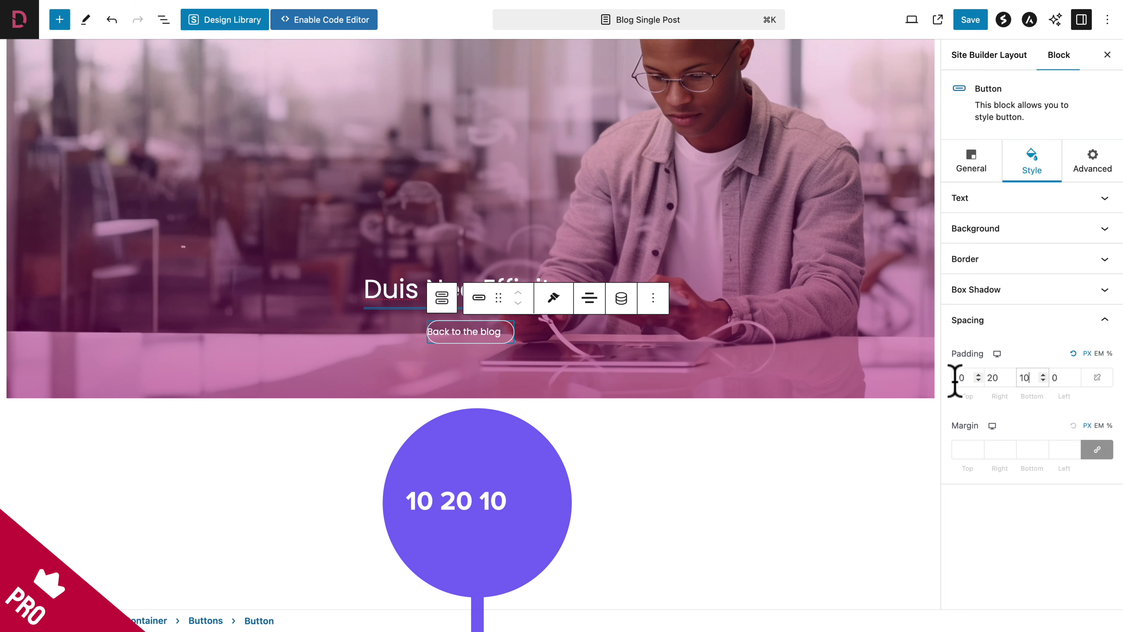
pyautogui.write('20')
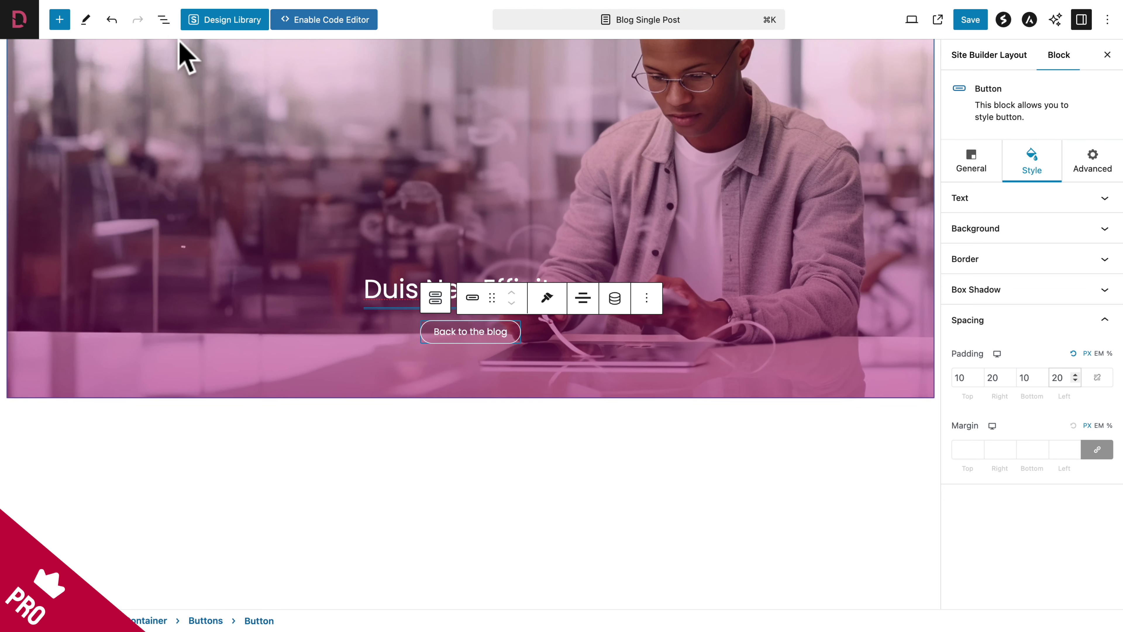
# Insert a Spectra Container with a single-column layout below the Hero Header.
pyautogui.click(163, 19)
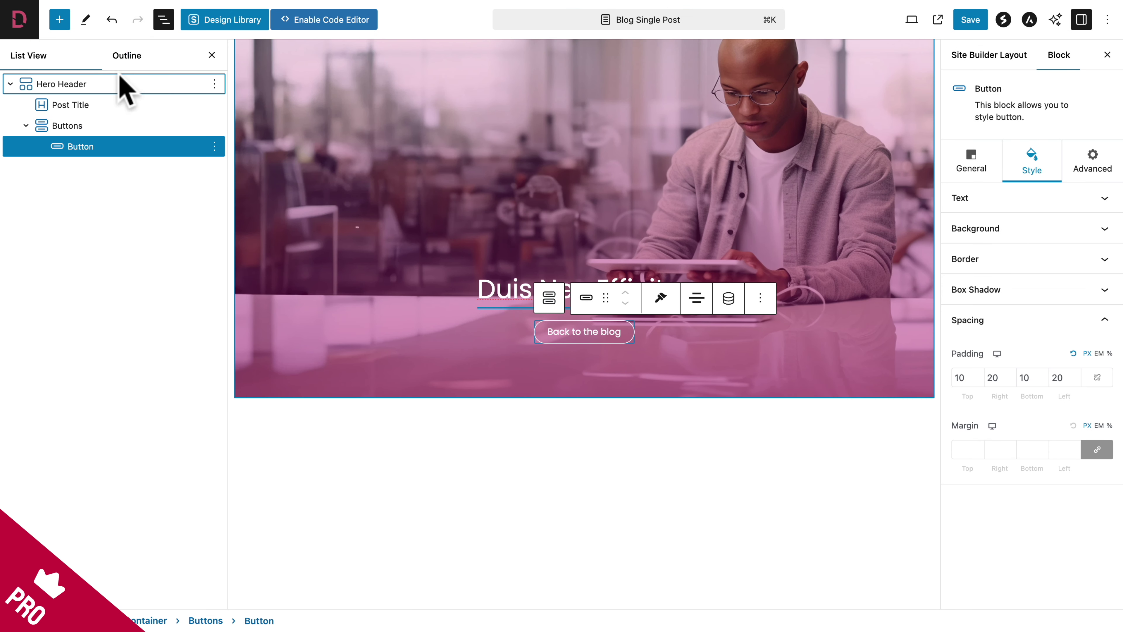
pyautogui.click(10, 84)
pyautogui.click(42, 83)
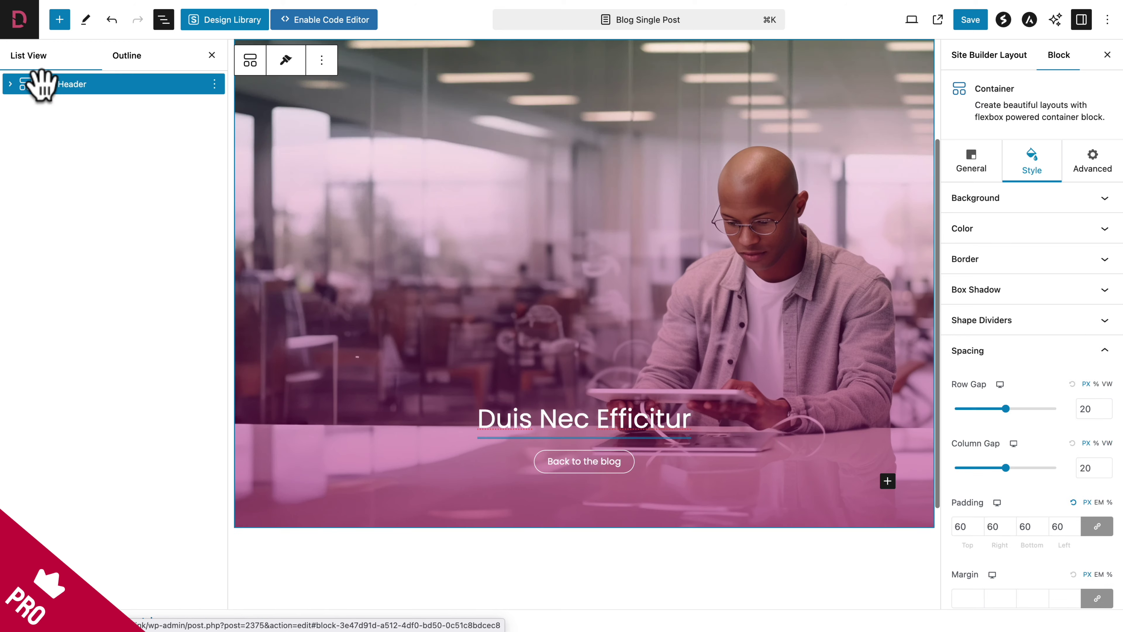
pyautogui.click(60, 20)
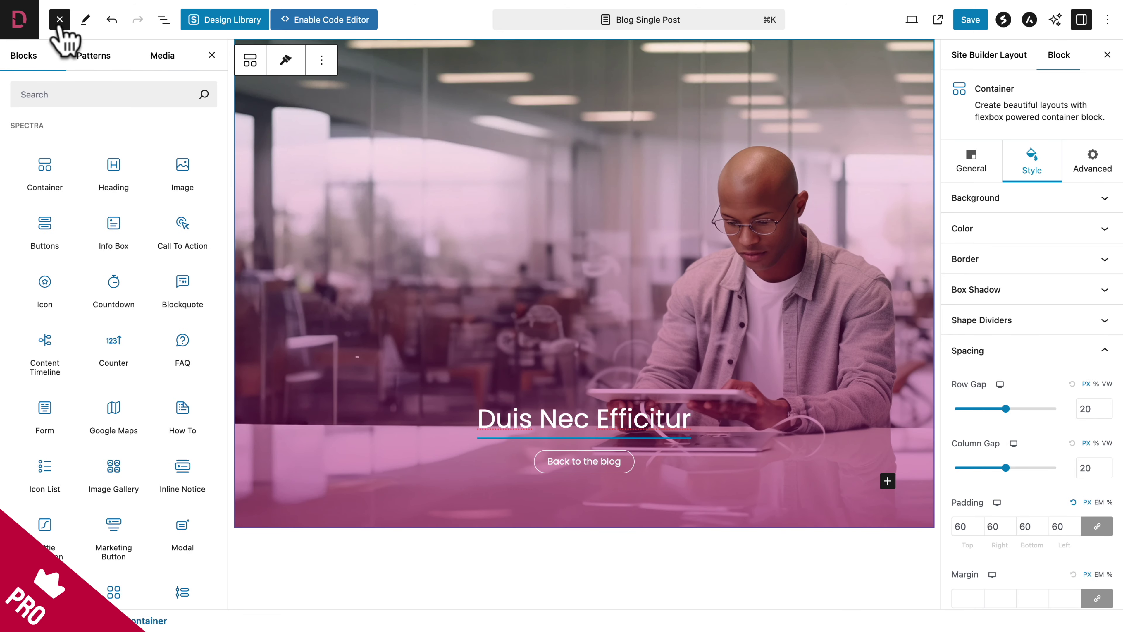
pyautogui.click(45, 170)
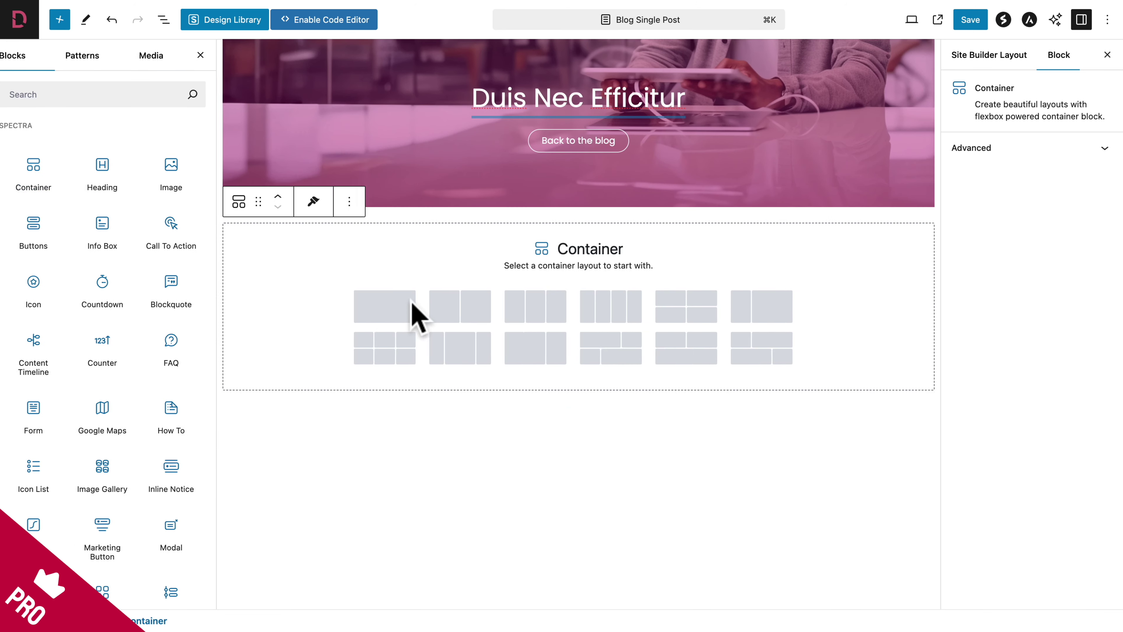
pyautogui.click(411, 301)
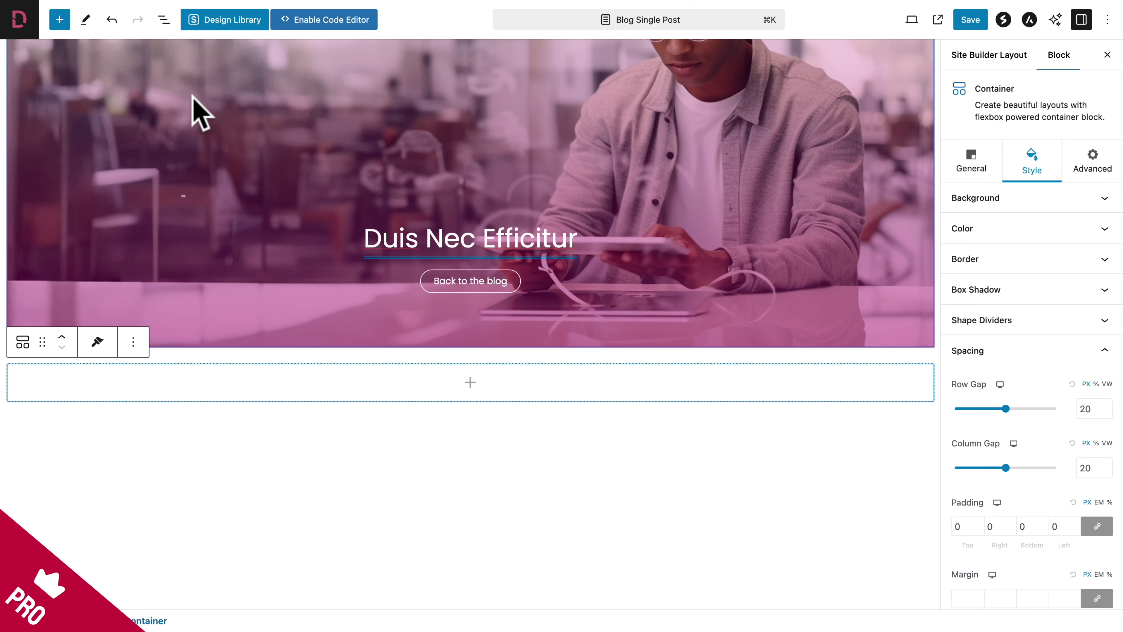
# Rename the new container below the Hero Header as "Content".
pyautogui.click(164, 20)
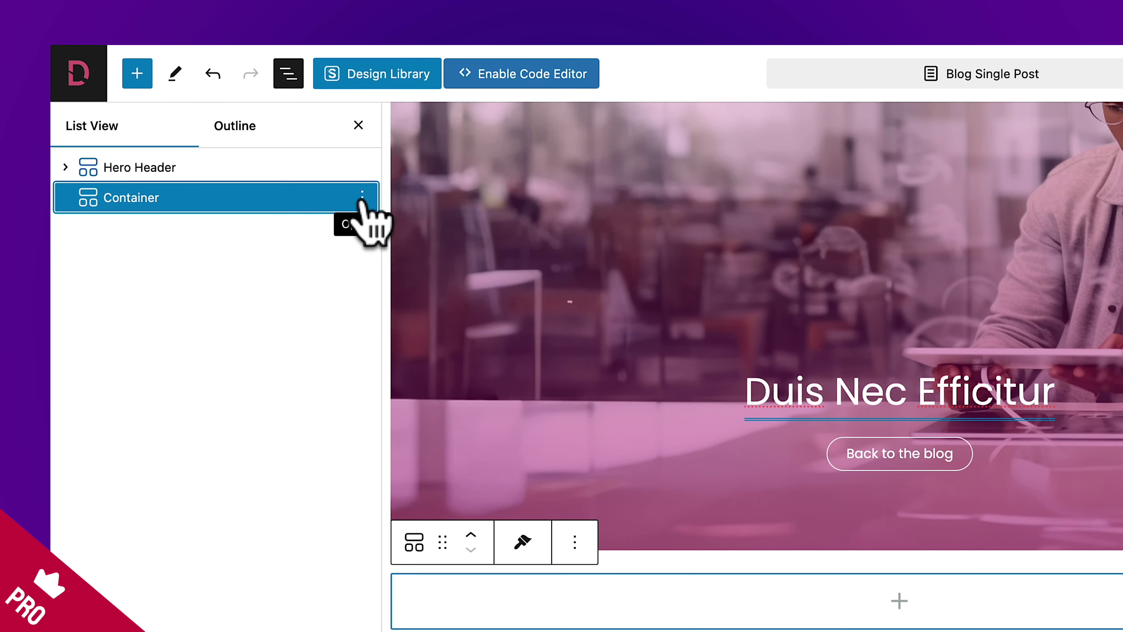
pyautogui.click(248, 126)
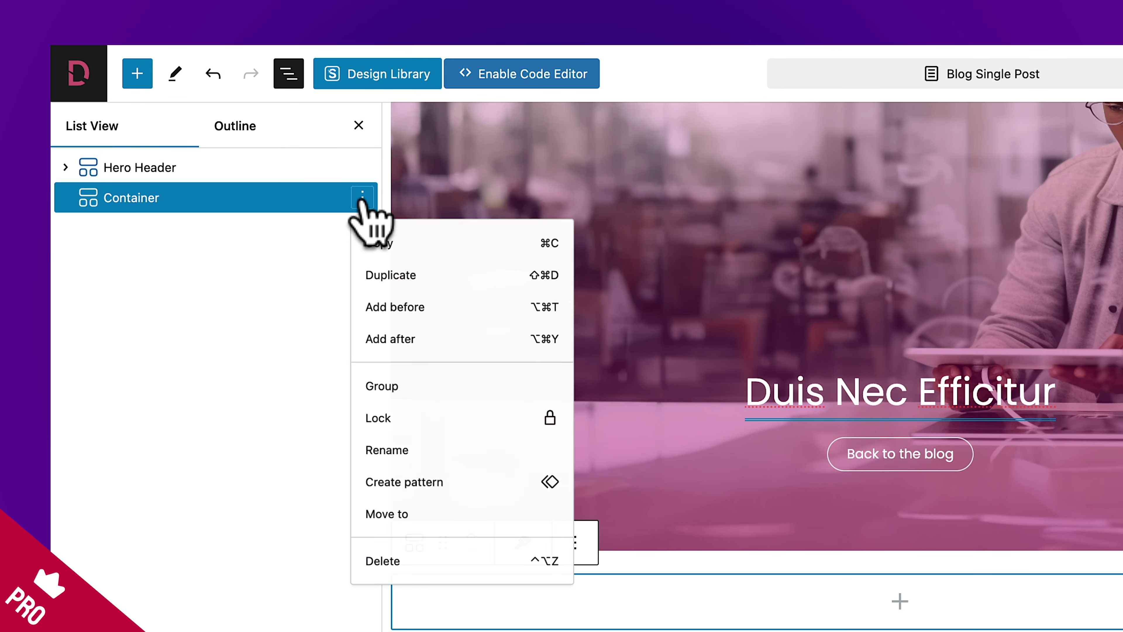
pyautogui.click(389, 465)
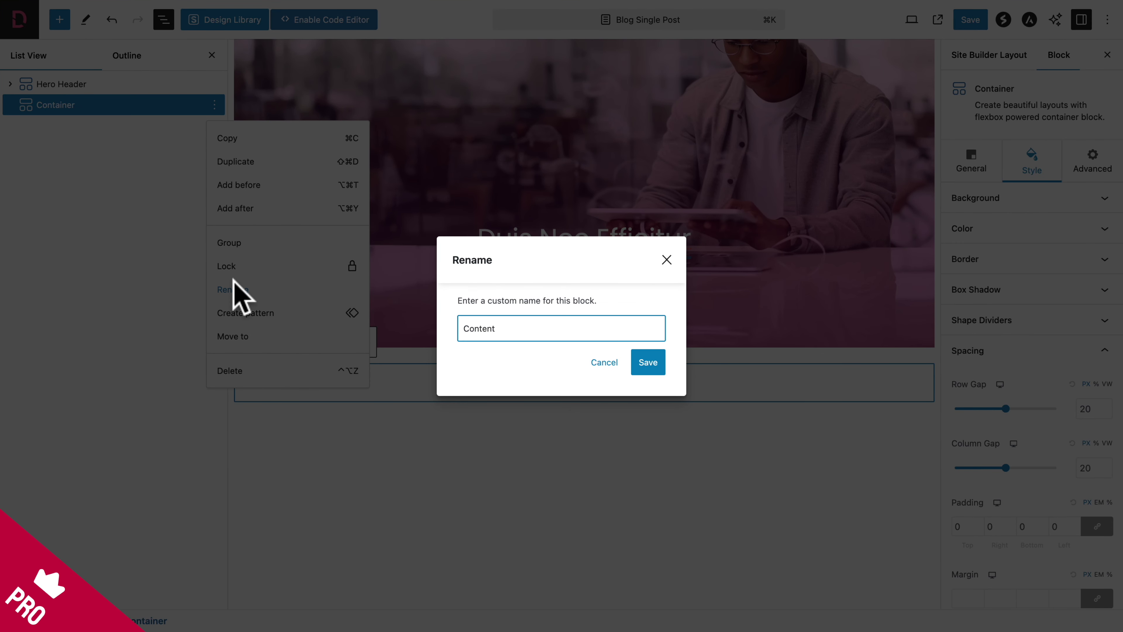
pyautogui.write('Content')
pyautogui.click(648, 362)
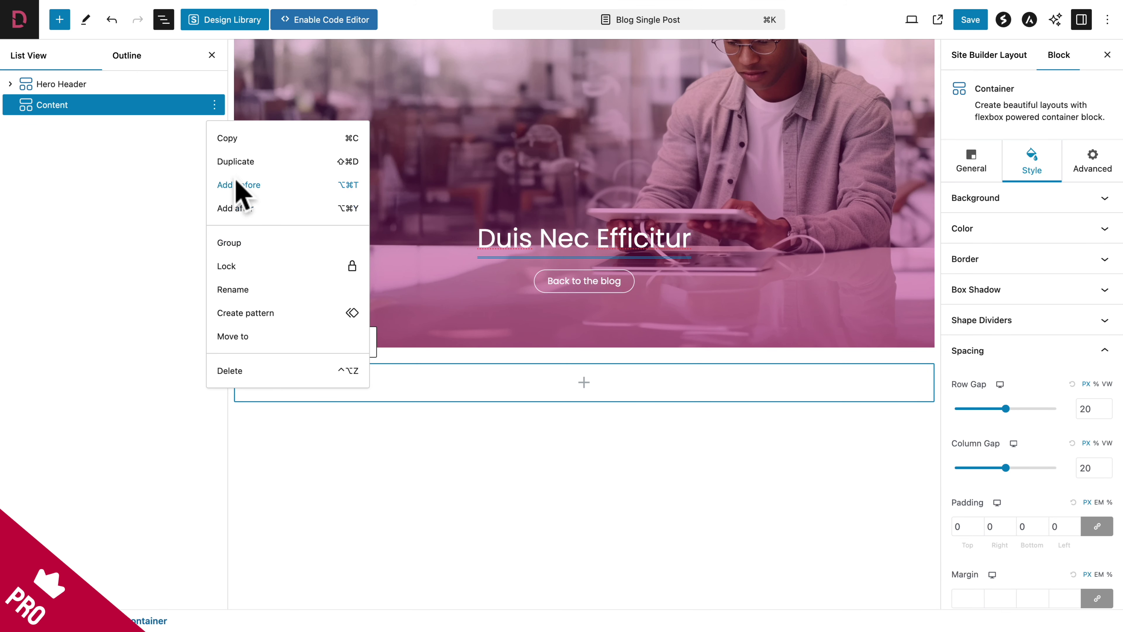
# Set the Content container's content box width to 800 px.
pyautogui.click(178, 105)
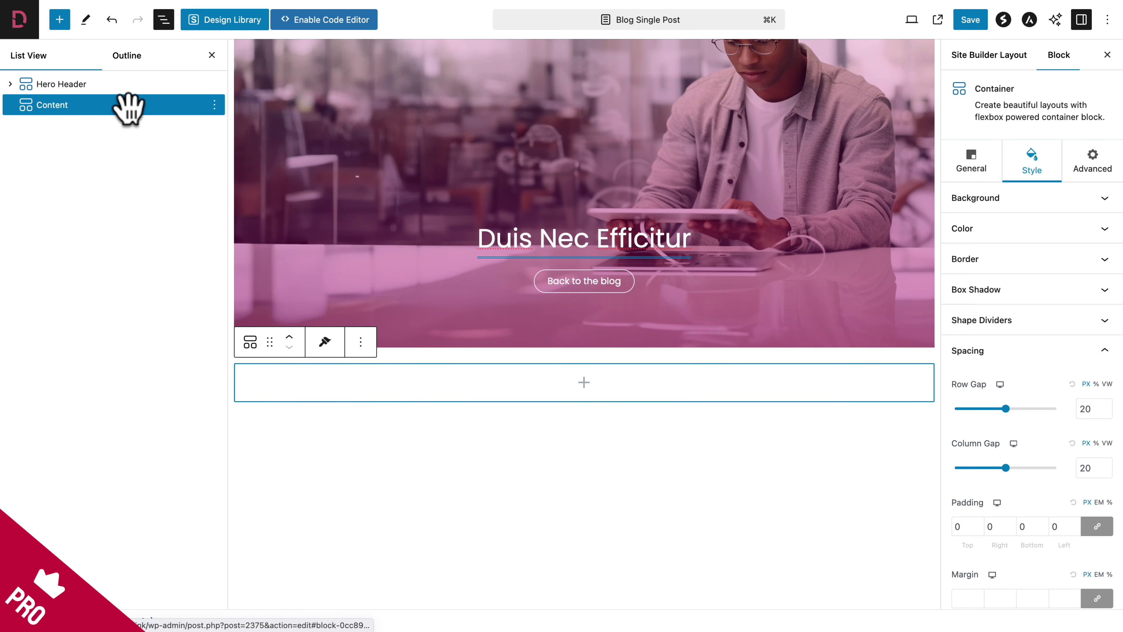
pyautogui.click(971, 169)
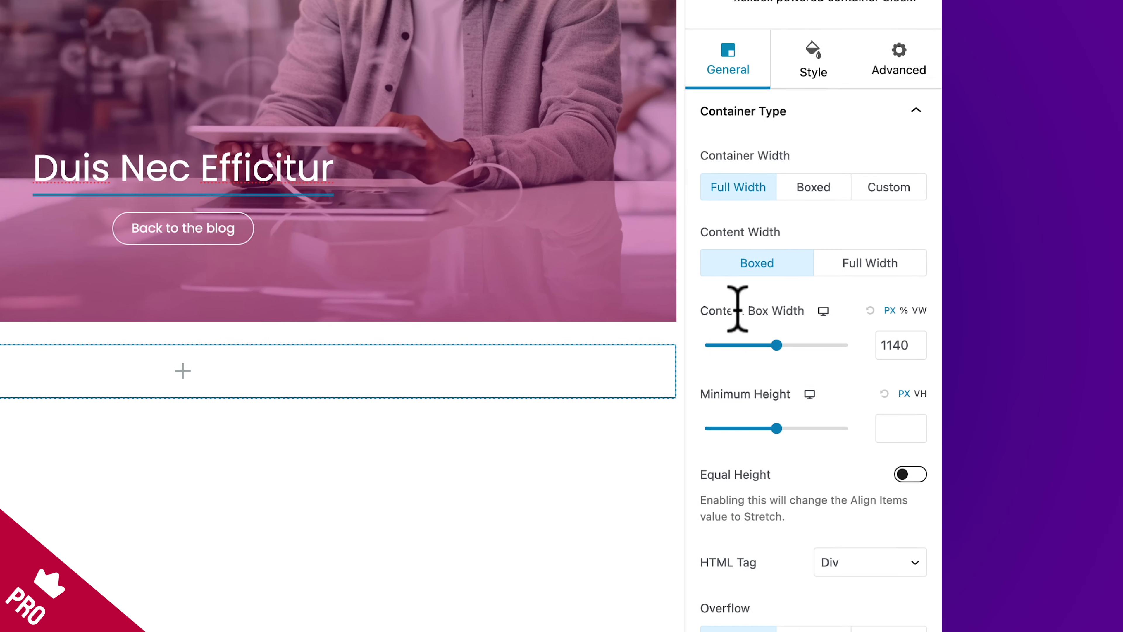
pyautogui.write('800')
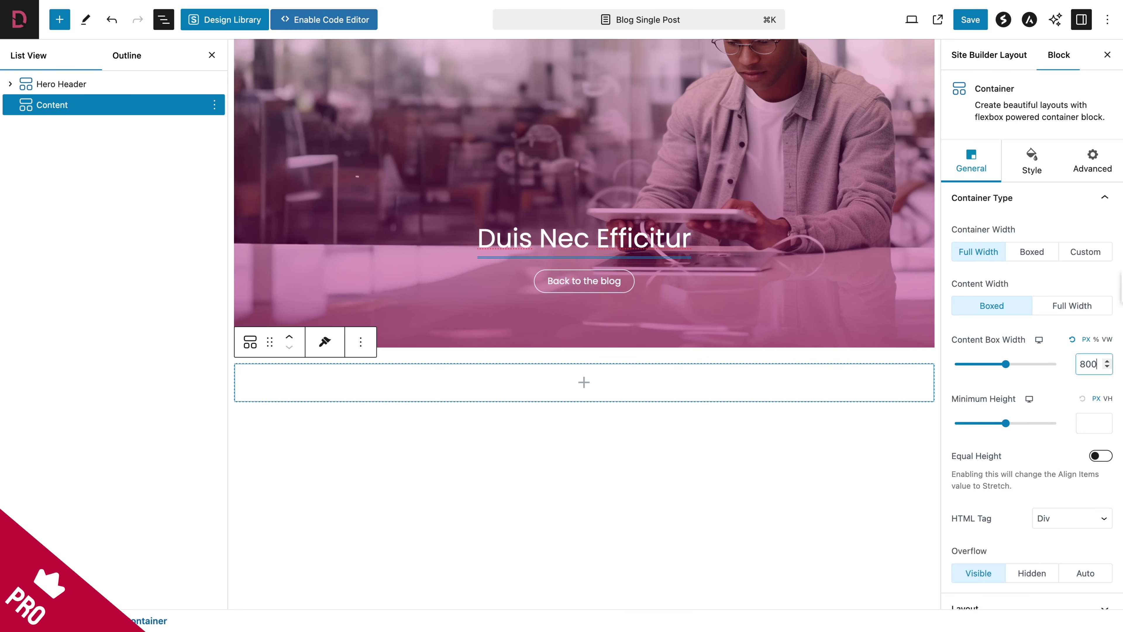
# Unlink the Content container's padding and set it to 30 px top, right and left and 120 px bottom.
pyautogui.click(1043, 171)
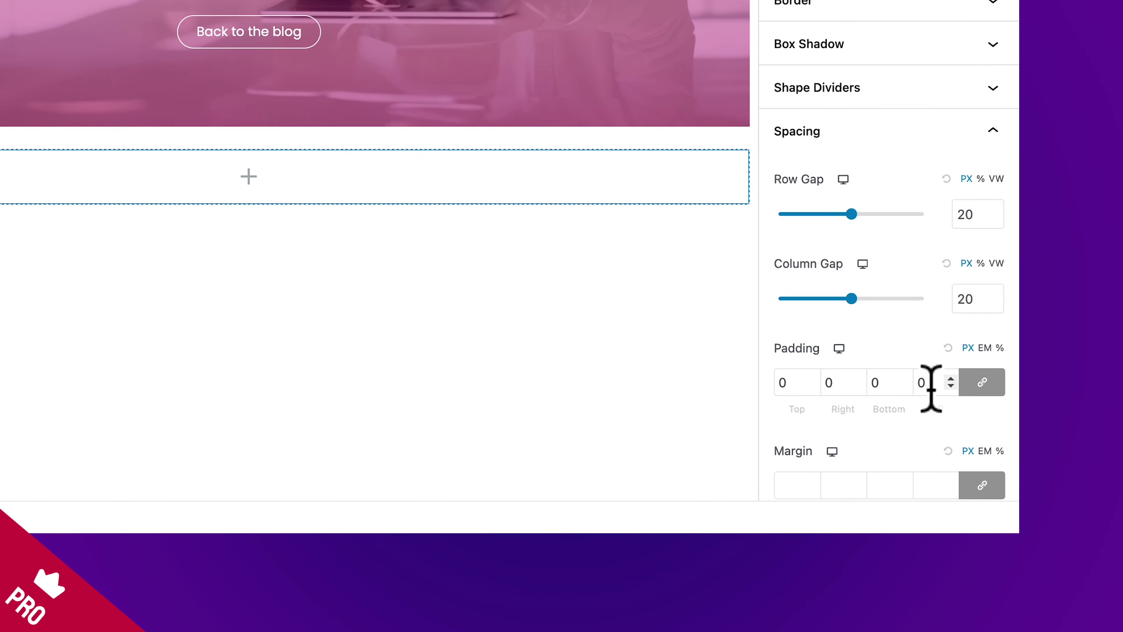
pyautogui.click(1097, 526)
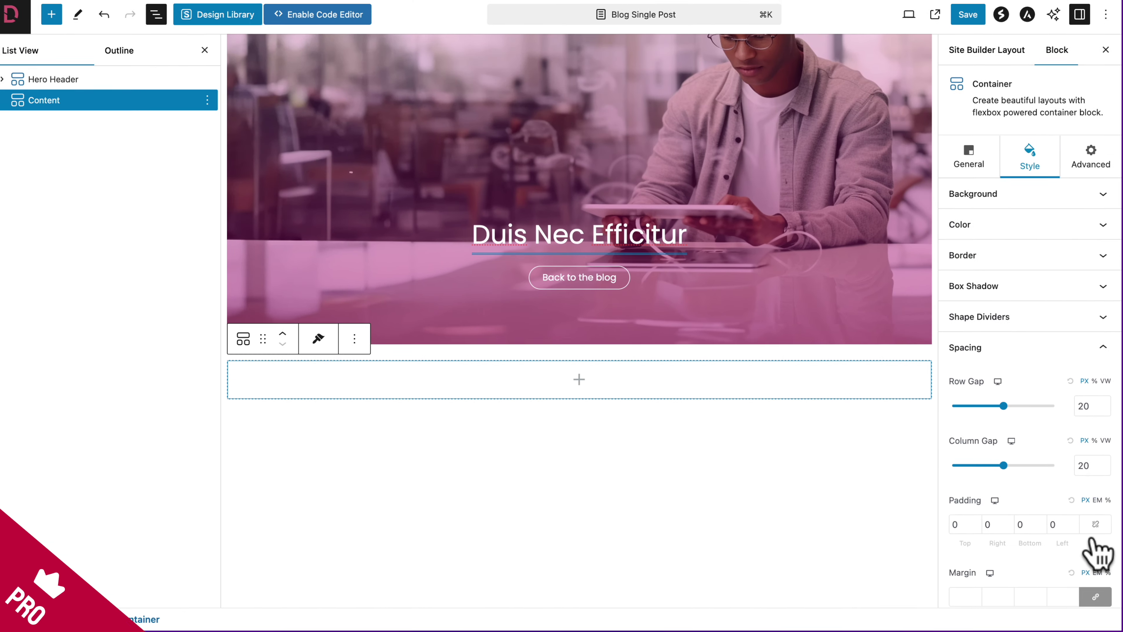
pyautogui.click(955, 525)
pyautogui.write('30')
pyautogui.press('Tab')
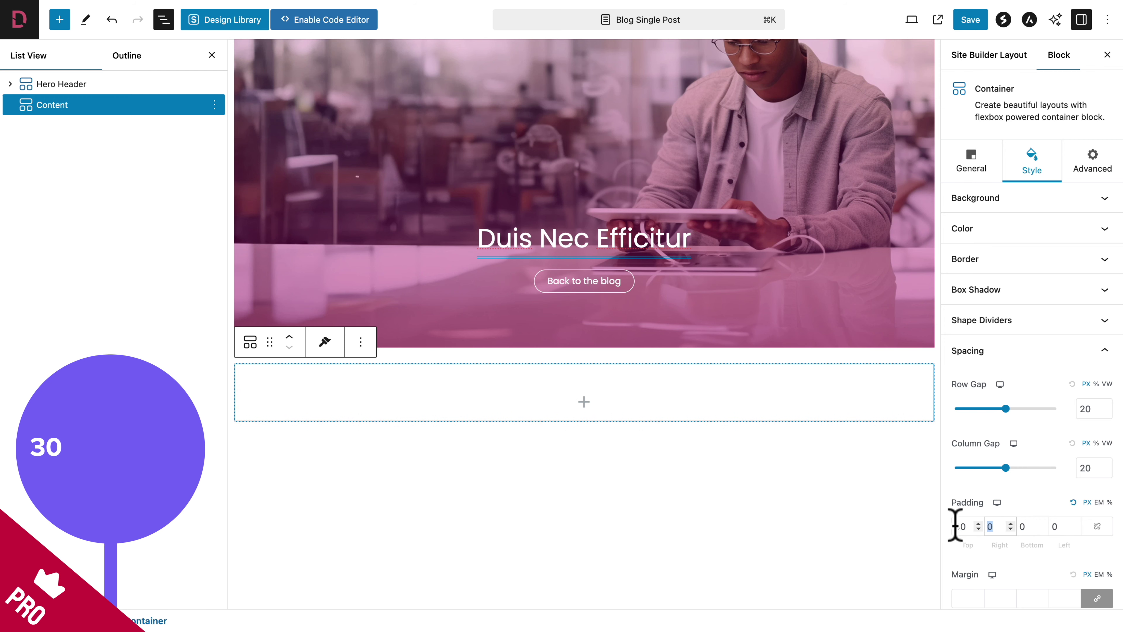
pyautogui.write('120')
pyautogui.press('Tab')
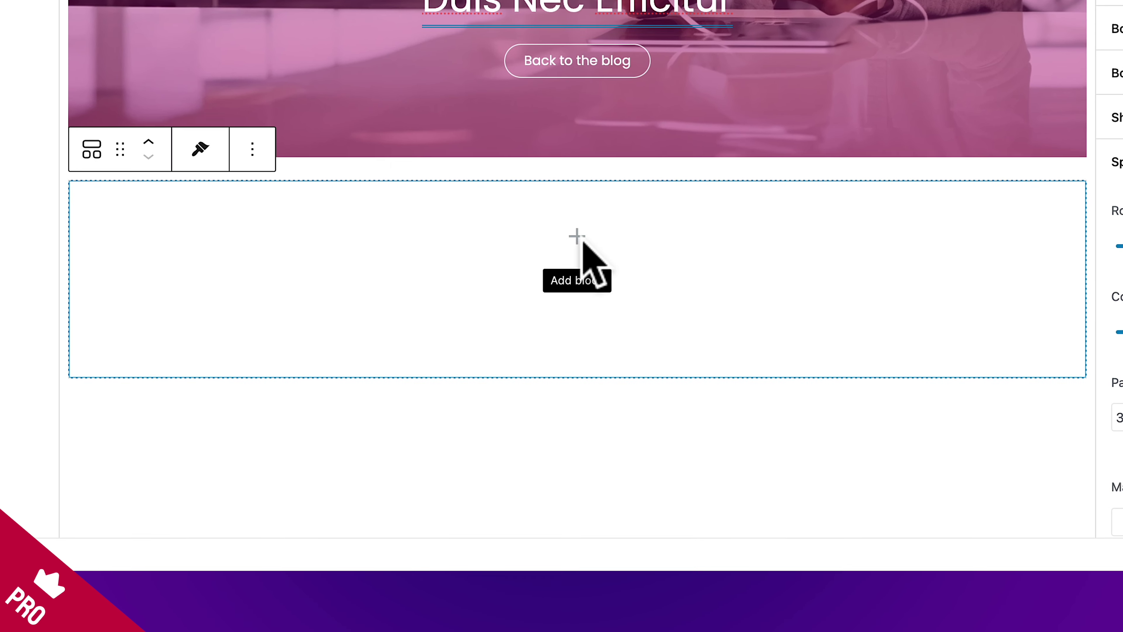
# Insert the Content block, which displays the post's contents, inside the Content container.
pyautogui.click(582, 242)
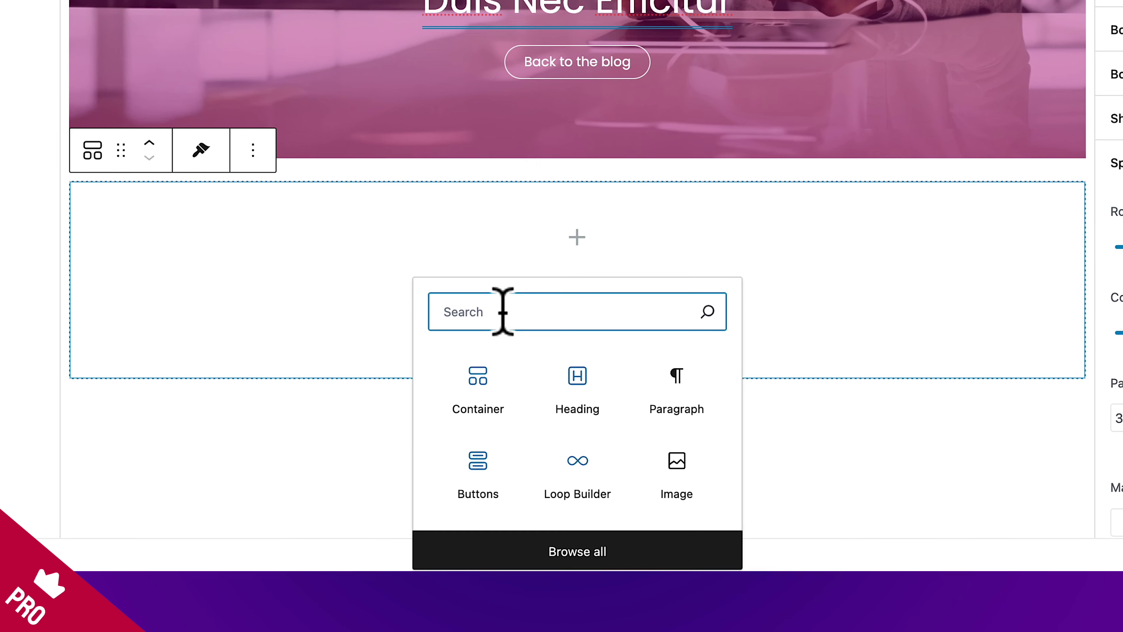
pyautogui.write('conten')
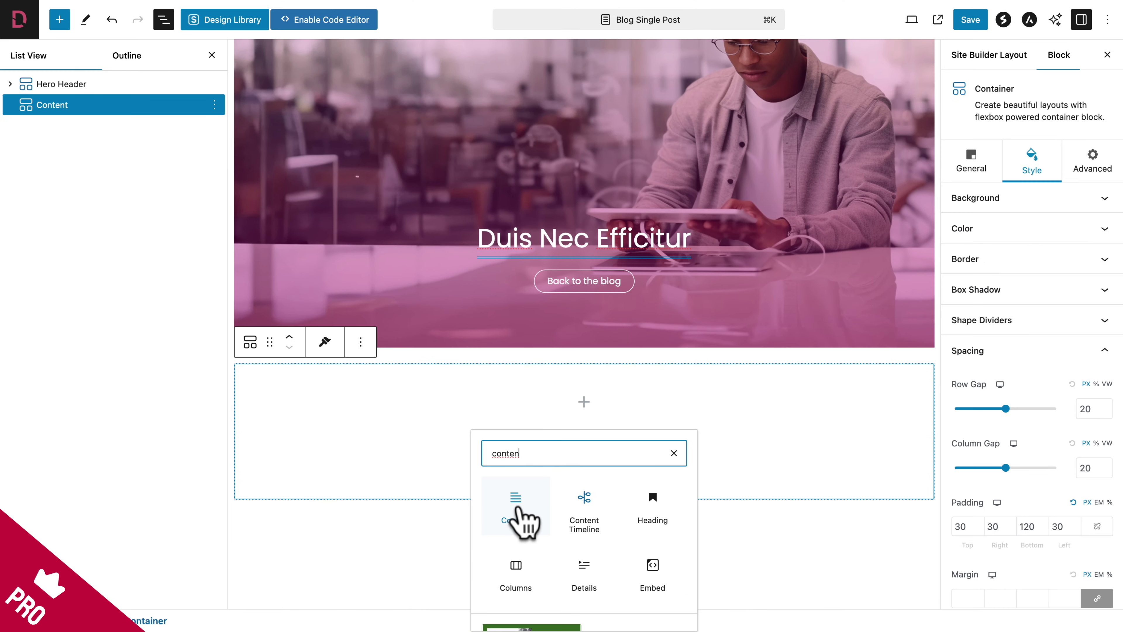
pyautogui.click(516, 508)
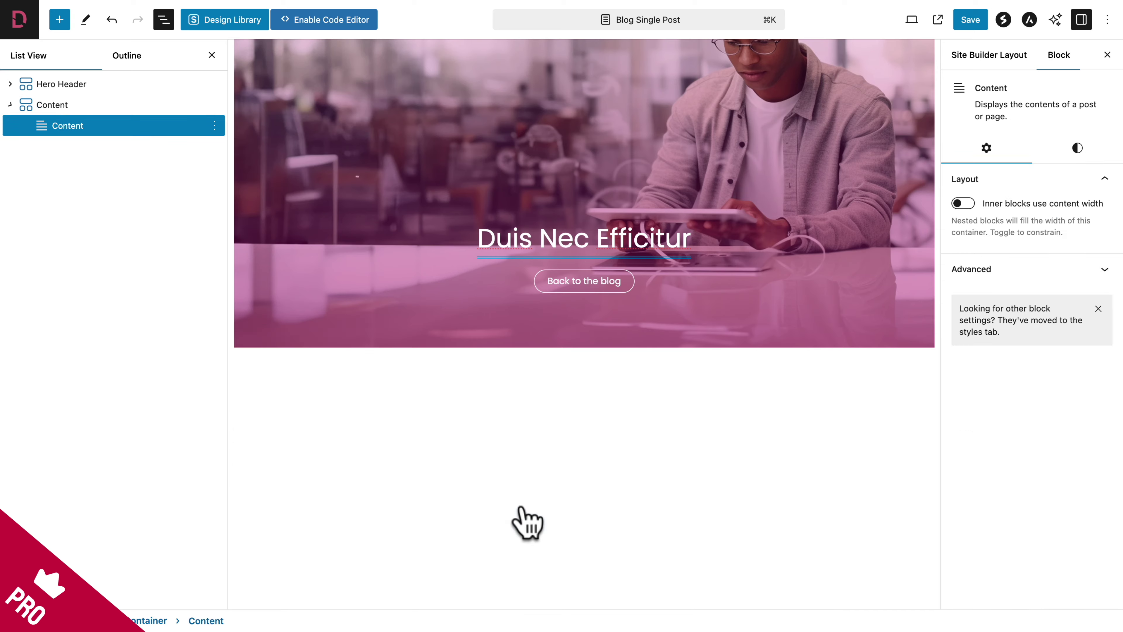
pyautogui.scroll(-10, 585, 522)
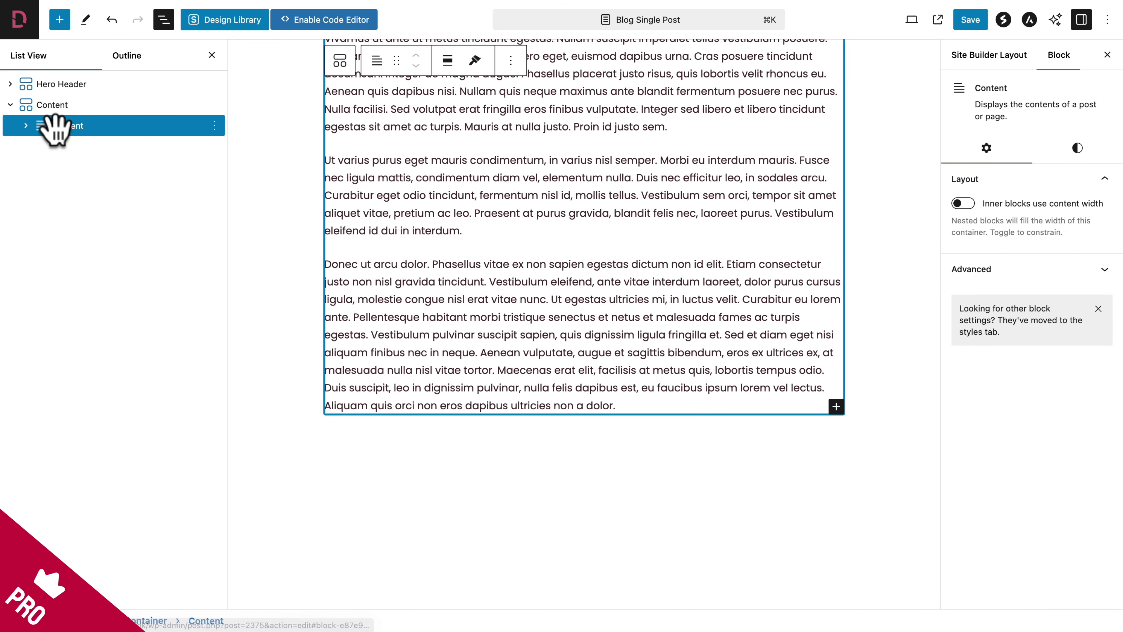
# Insert a Spectra Separator block below the post contents inside the Content container.
pyautogui.click(60, 20)
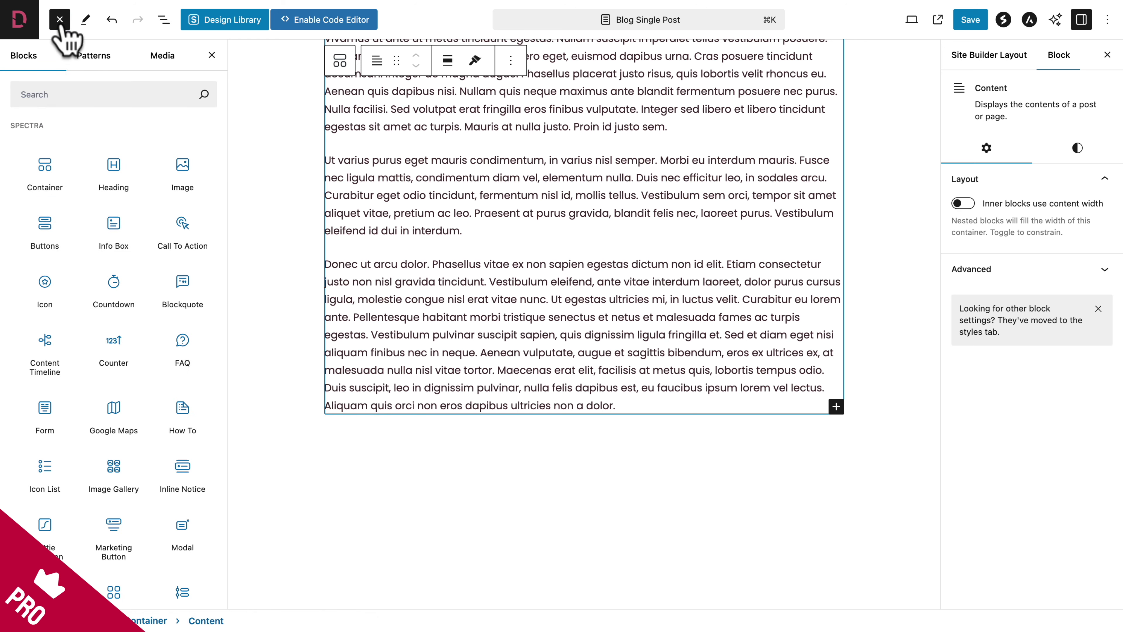
pyautogui.scroll(-5, 67, 283)
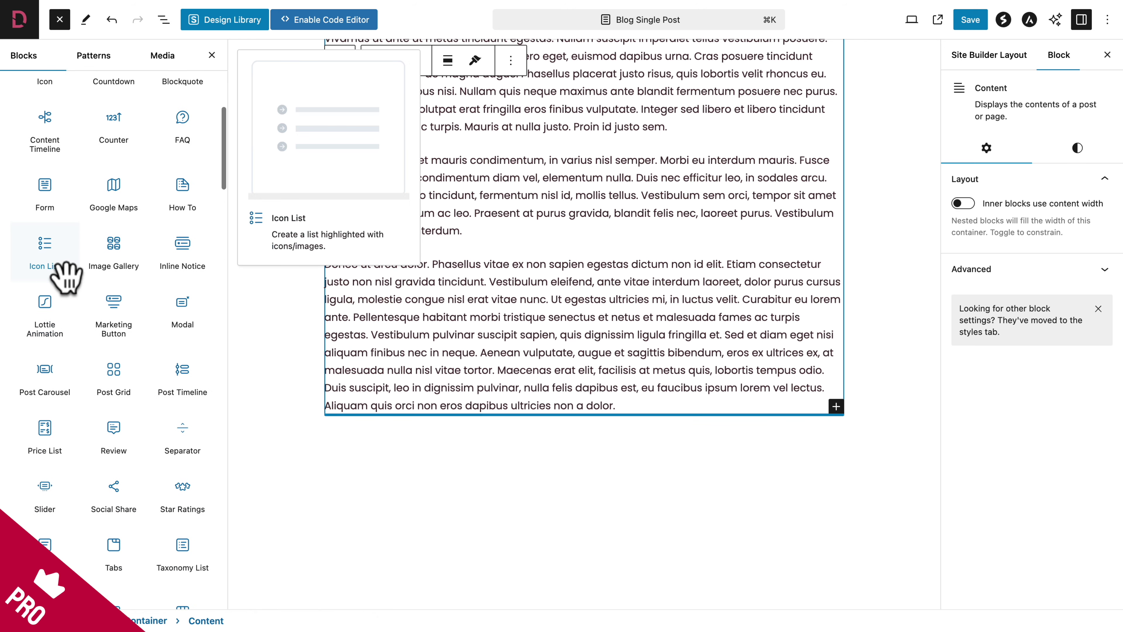
pyautogui.click(178, 427)
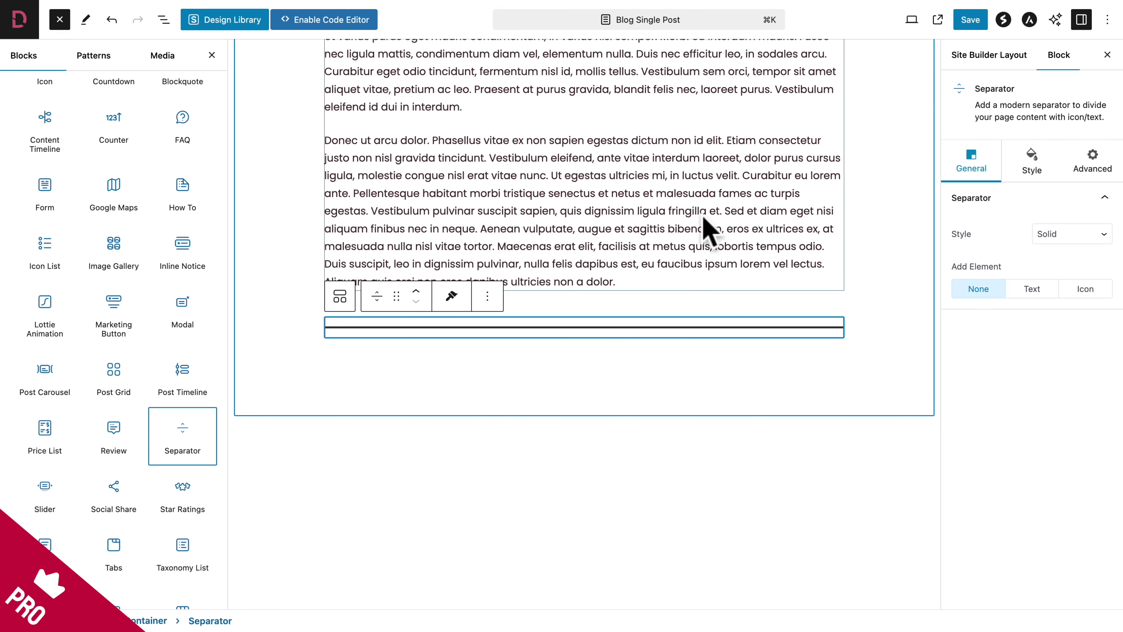
# Set the separator's line height to 2 px and its color to hex D44E7224.
pyautogui.click(1033, 163)
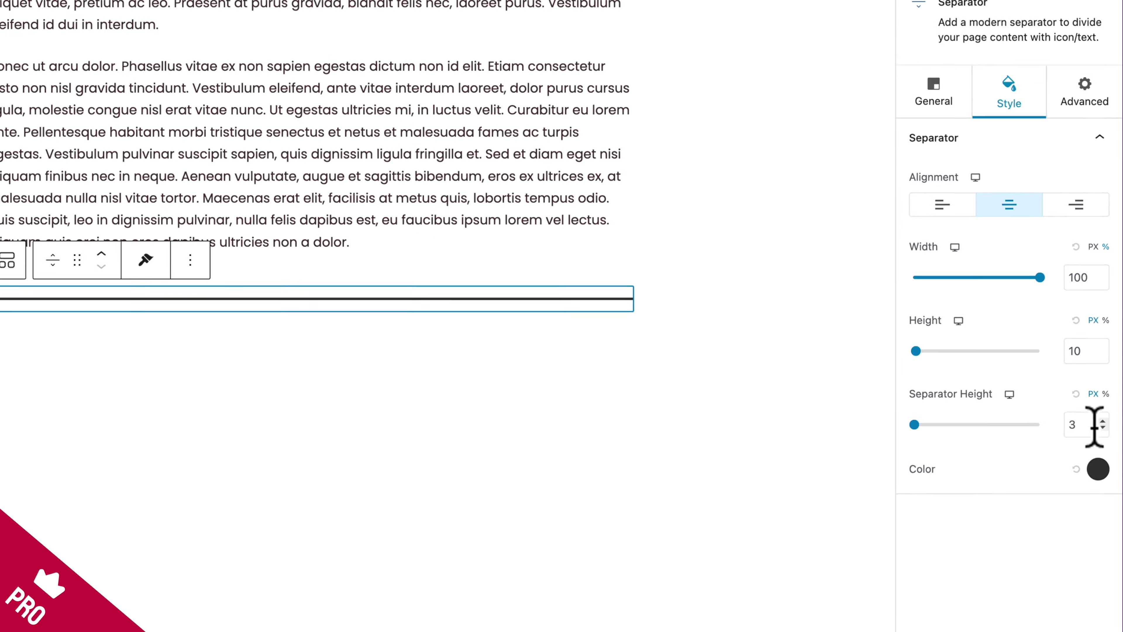
pyautogui.click(1102, 428)
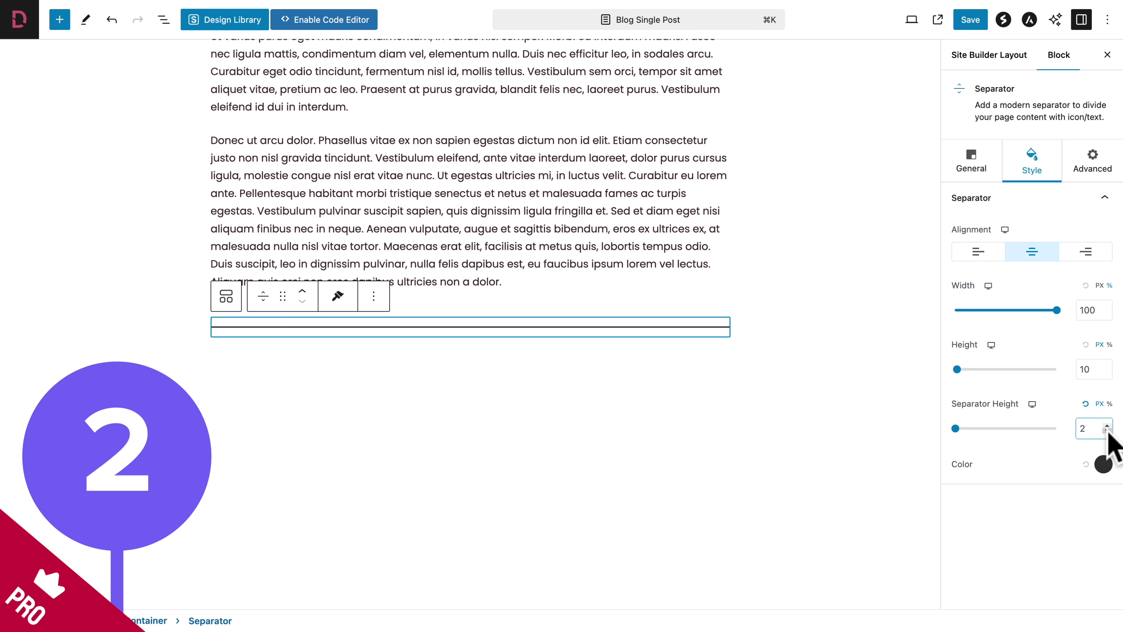
pyautogui.click(1103, 464)
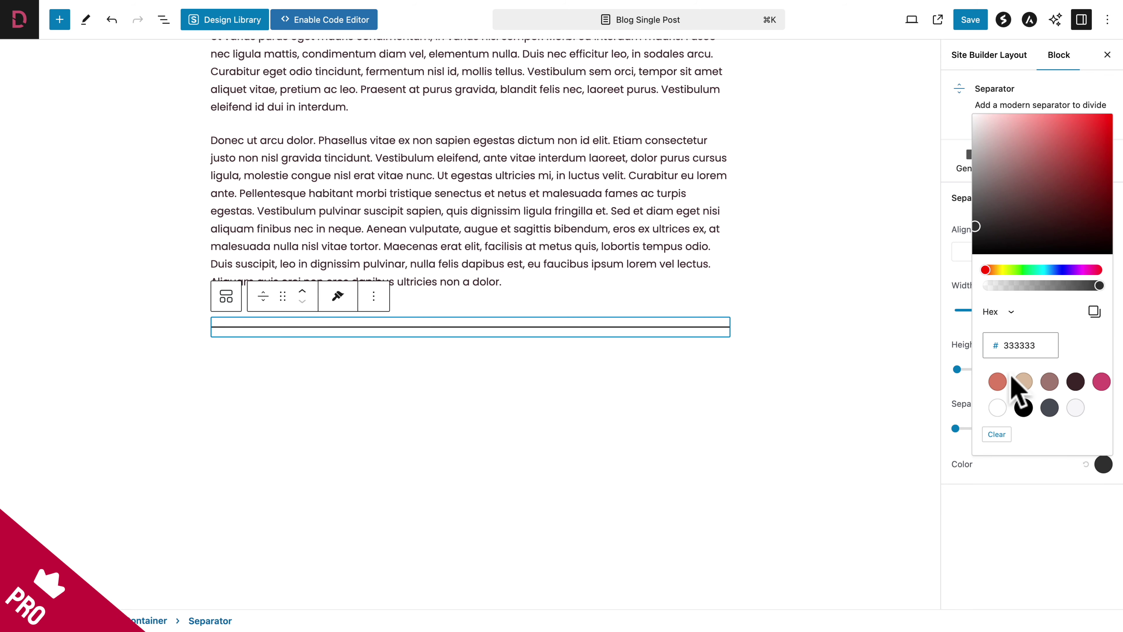
pyautogui.write('D44E7224')
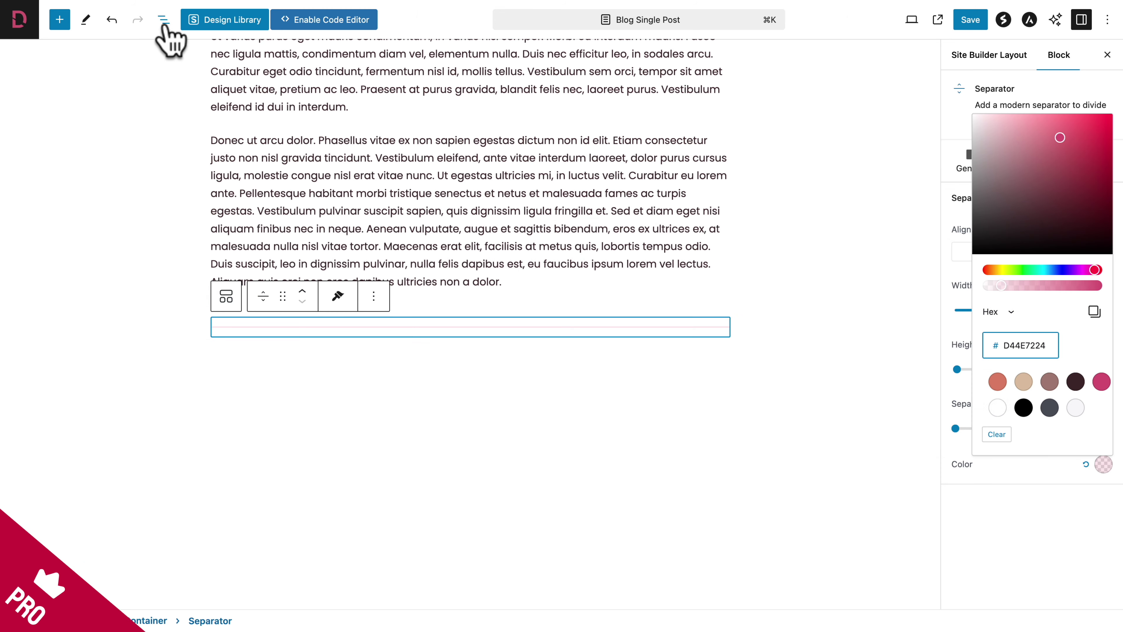
# Insert a Spectra Heading block below the separator and replace its placeholder text with "More Posts".
pyautogui.click(163, 20)
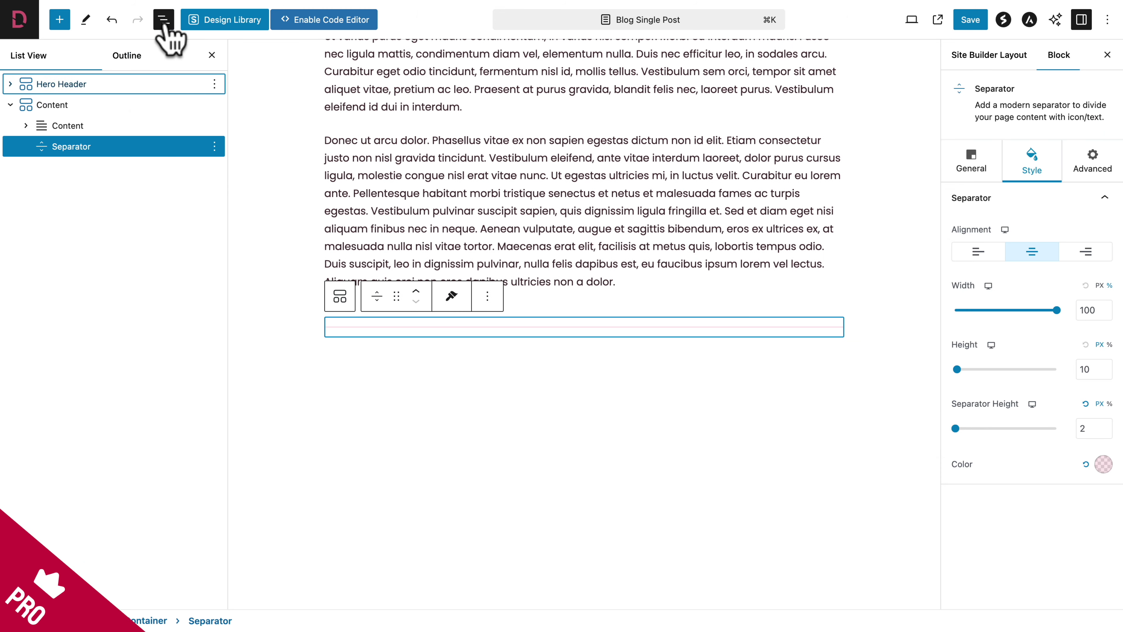
pyautogui.click(60, 19)
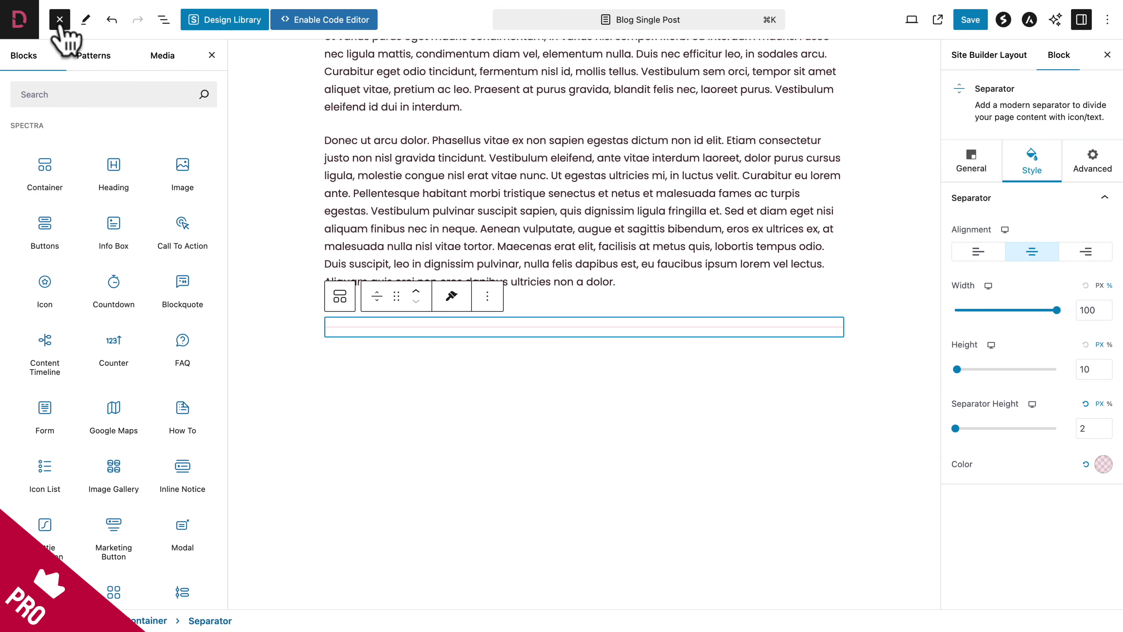
pyautogui.click(113, 163)
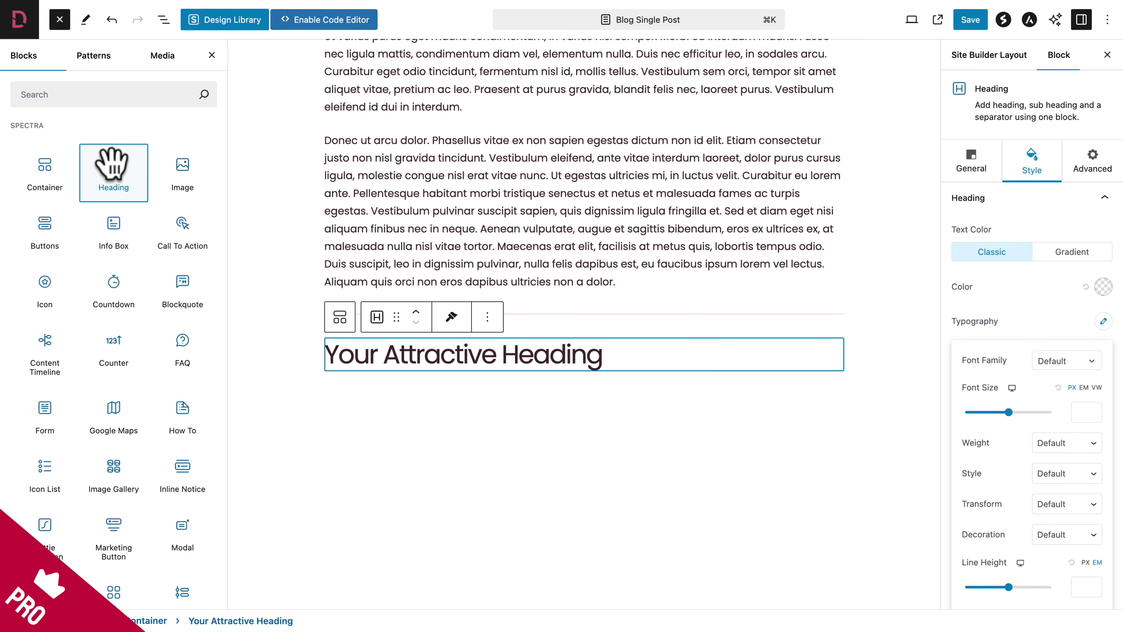
pyautogui.click(353, 327)
pyautogui.tripleClick(355, 328)
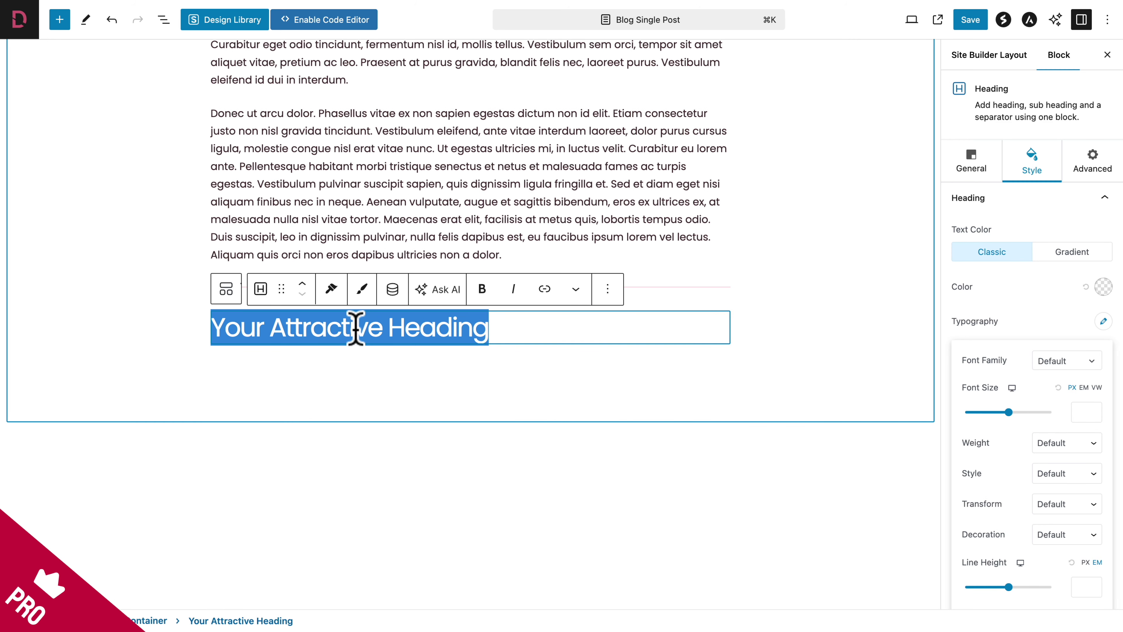
pyautogui.write('M')
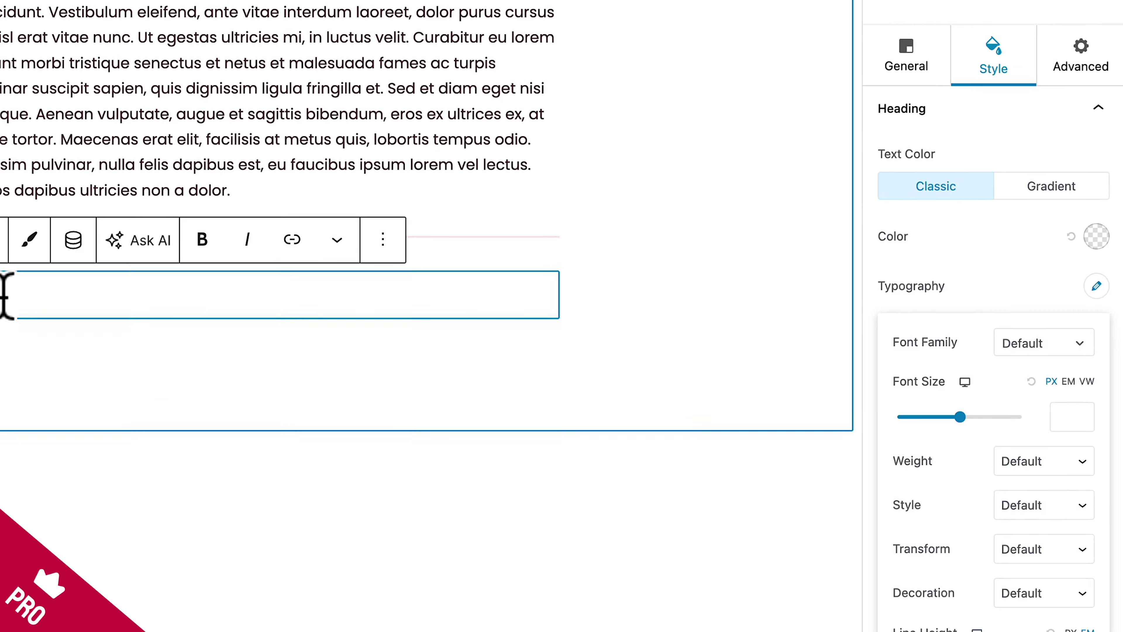
# Use the H2 tag for the More Posts heading with a 30 px font size, and save the template.
pyautogui.click(879, 62)
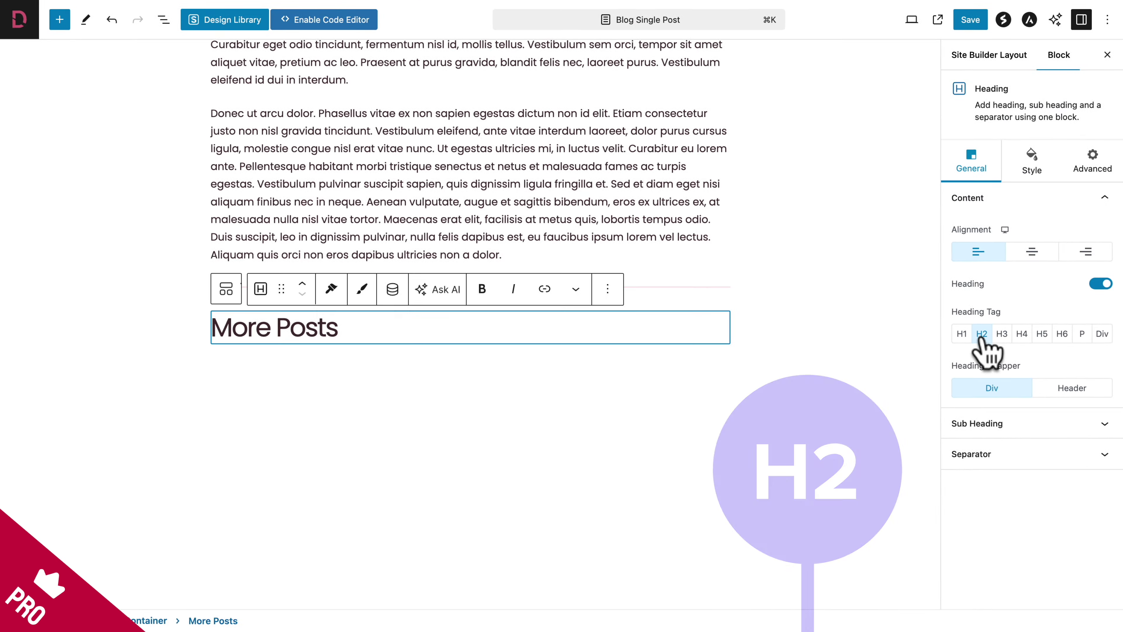
pyautogui.click(1030, 164)
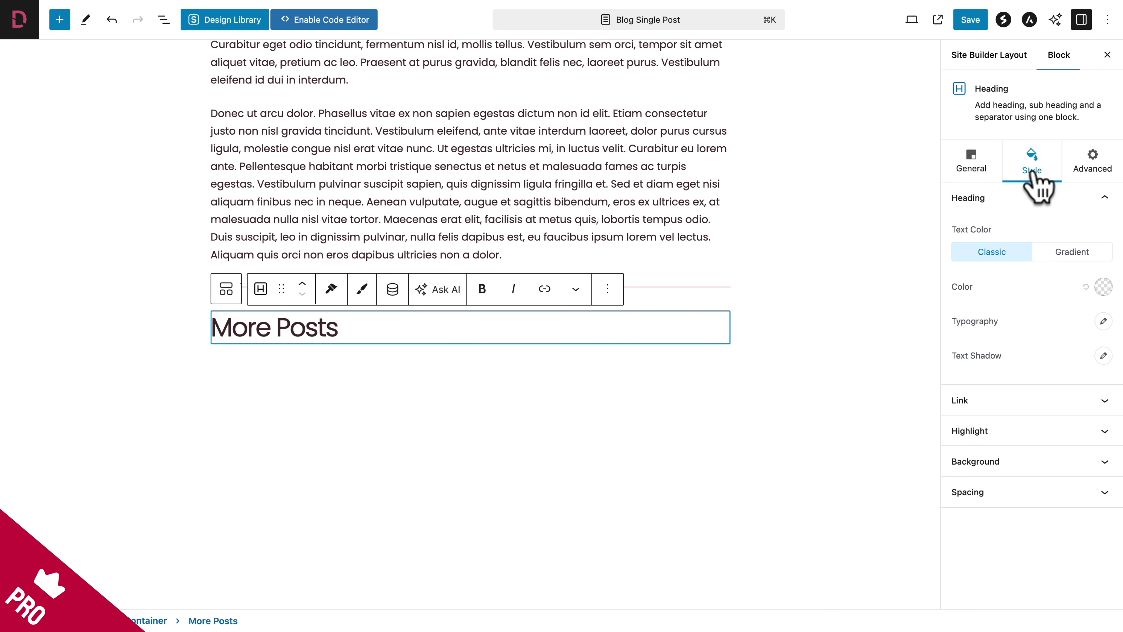
pyautogui.click(1103, 322)
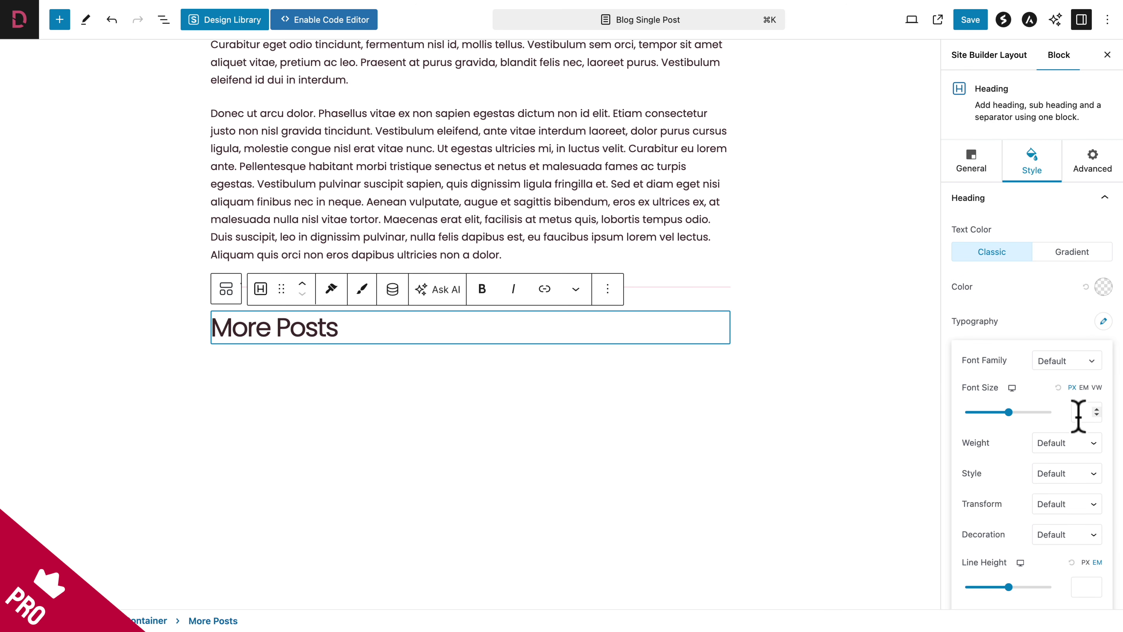
pyautogui.write('30')
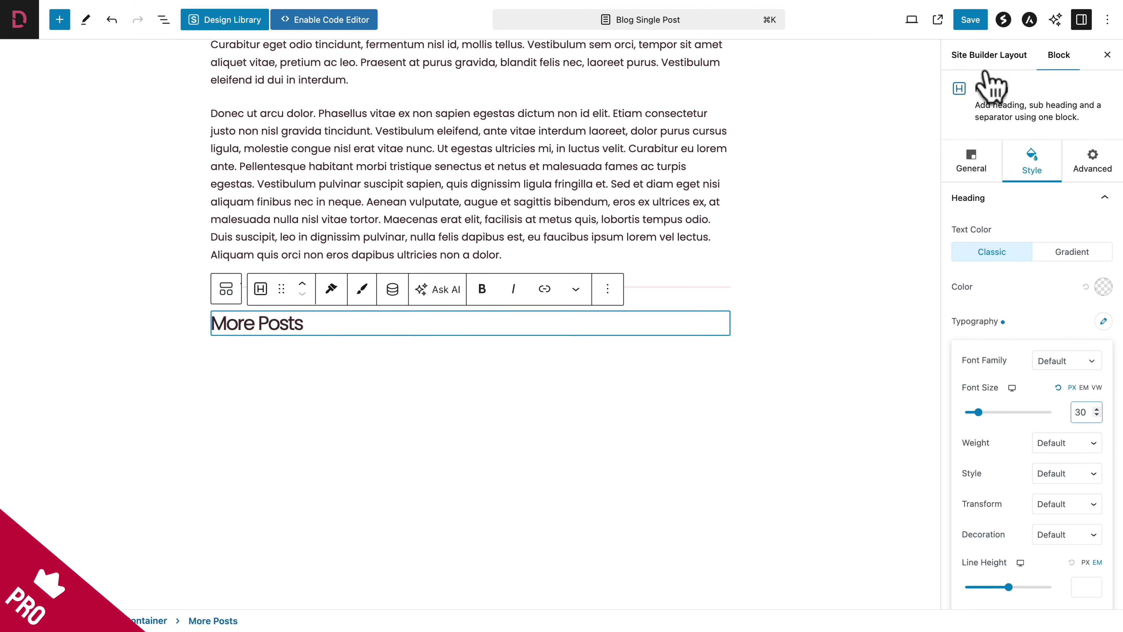
pyautogui.click(973, 22)
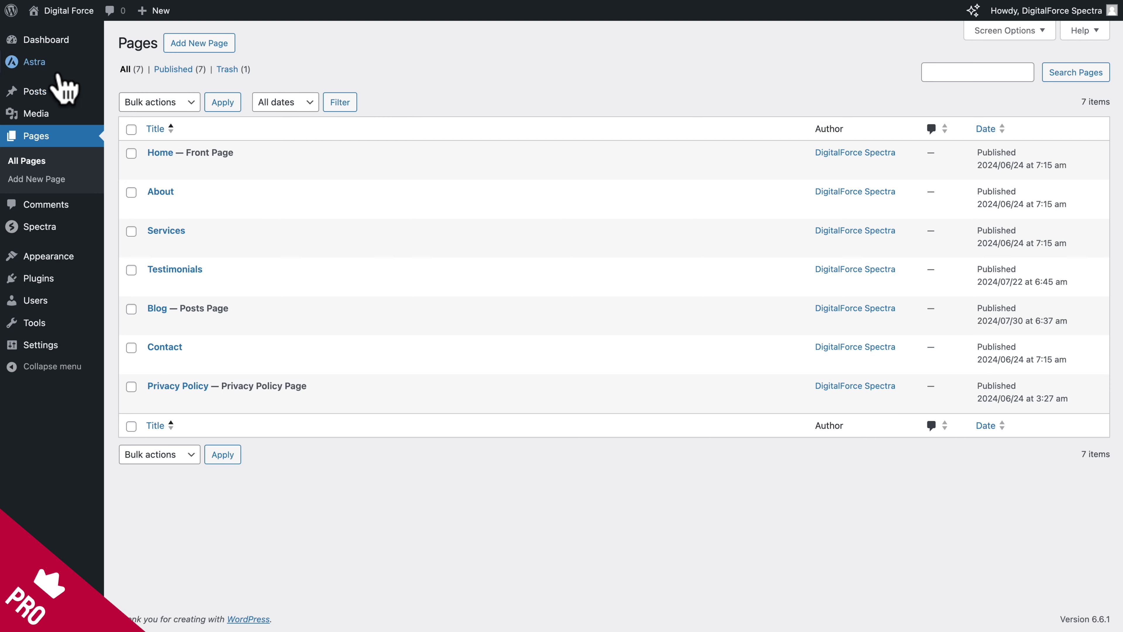
# Open the Blog Archive layout for editing from Astra's Site Builder.
pyautogui.moveTo(48, 63)
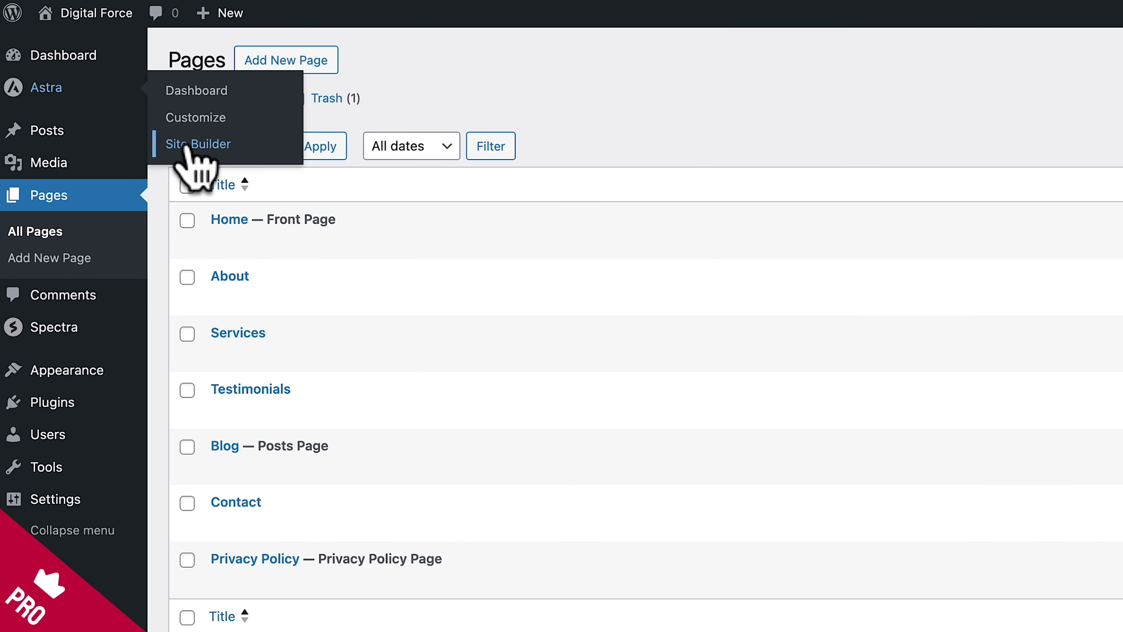
pyautogui.click(185, 145)
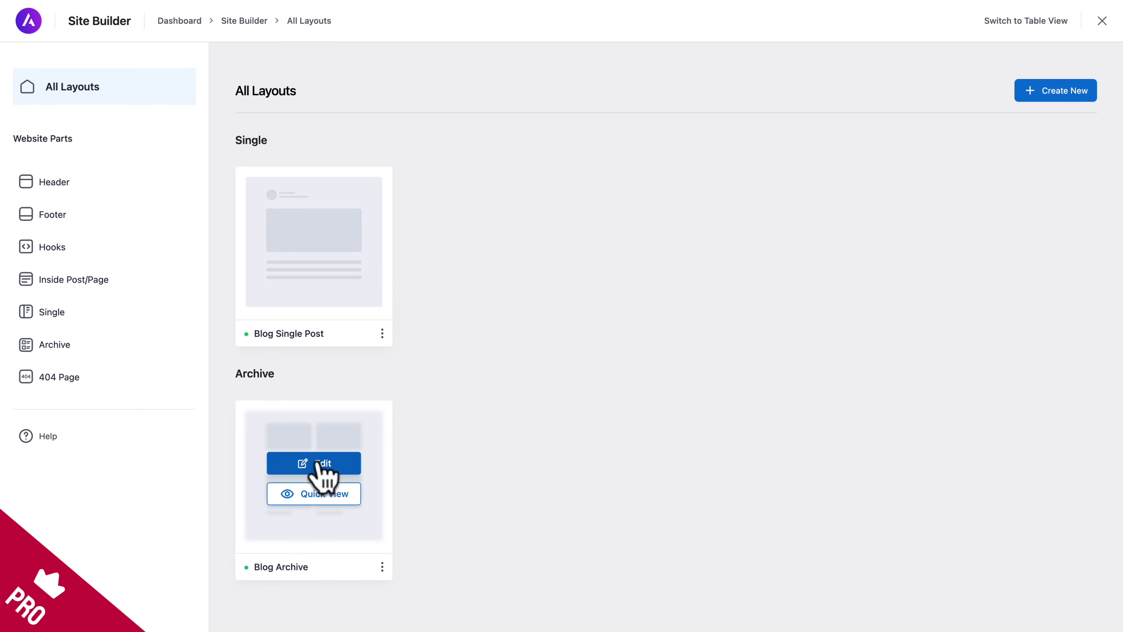
pyautogui.click(319, 465)
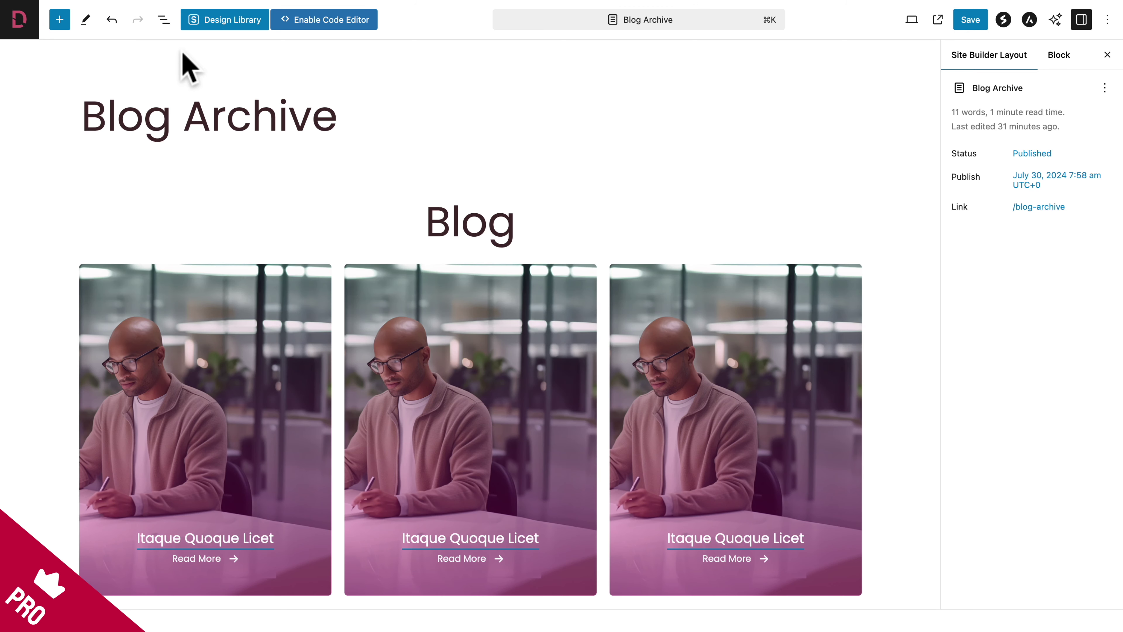
# Copy the Loop Builder block from the Blog Archive container.
pyautogui.click(163, 20)
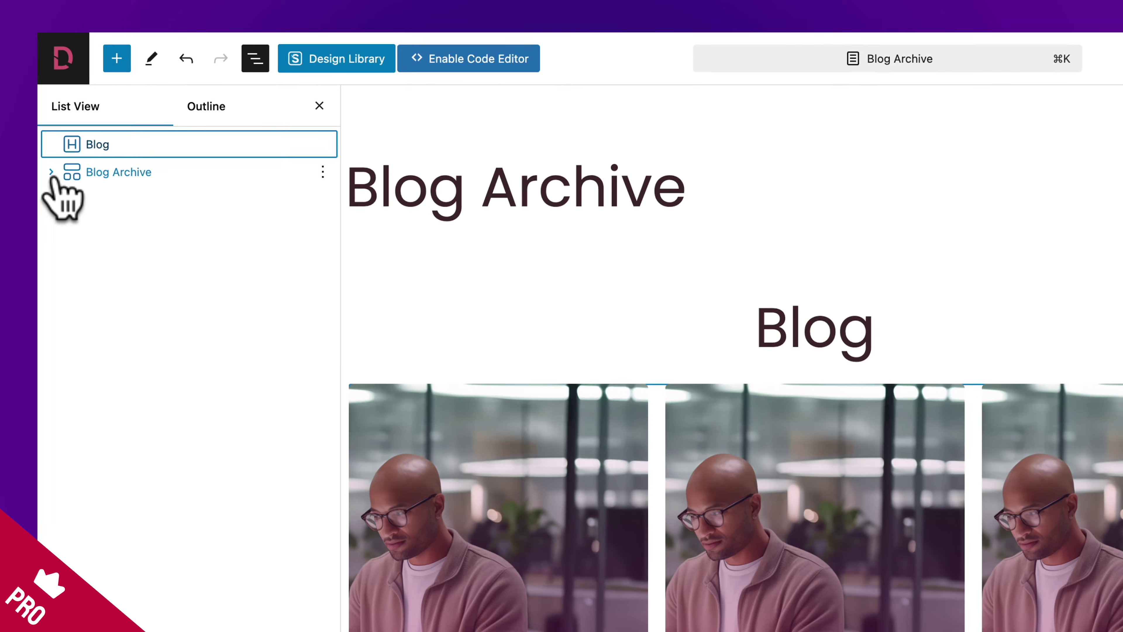
pyautogui.click(10, 105)
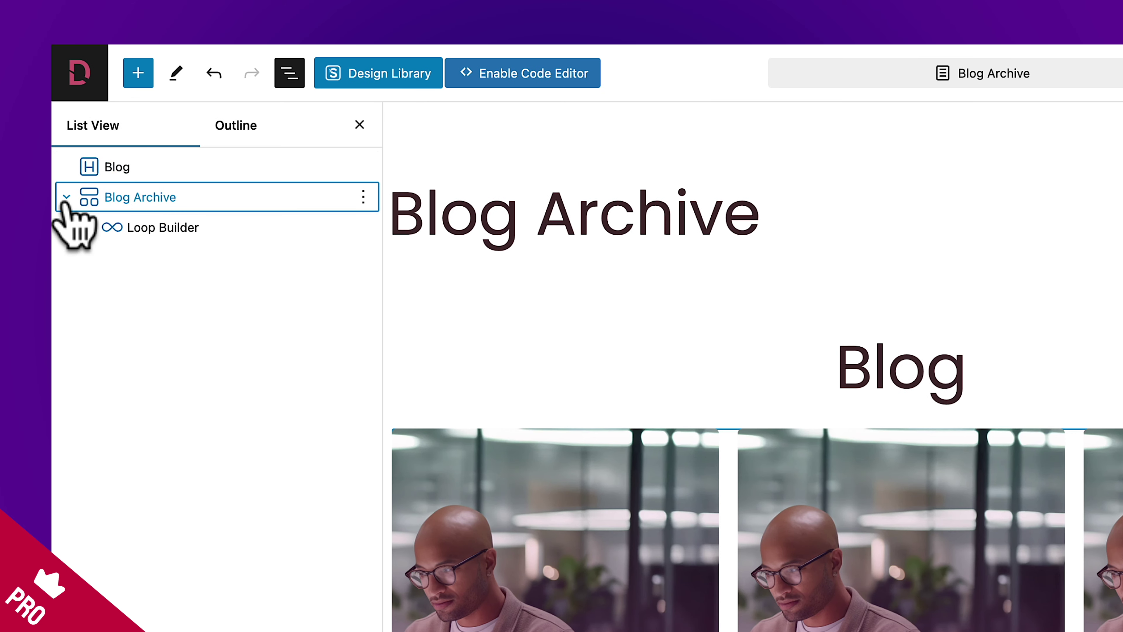
pyautogui.click(172, 224)
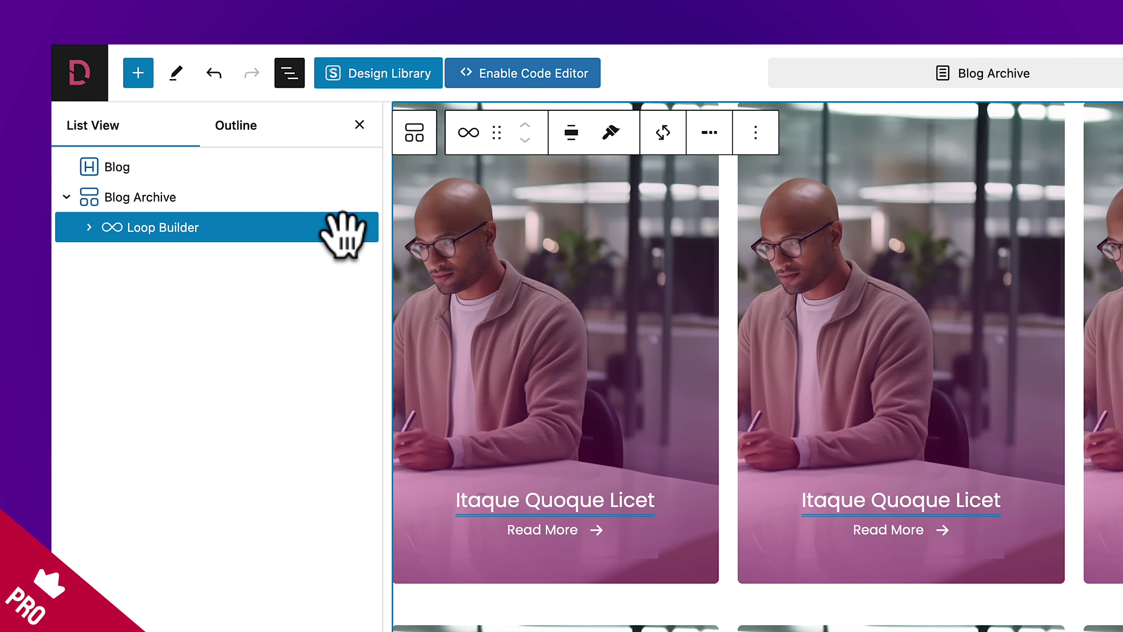
pyautogui.click(365, 227)
pyautogui.click(380, 271)
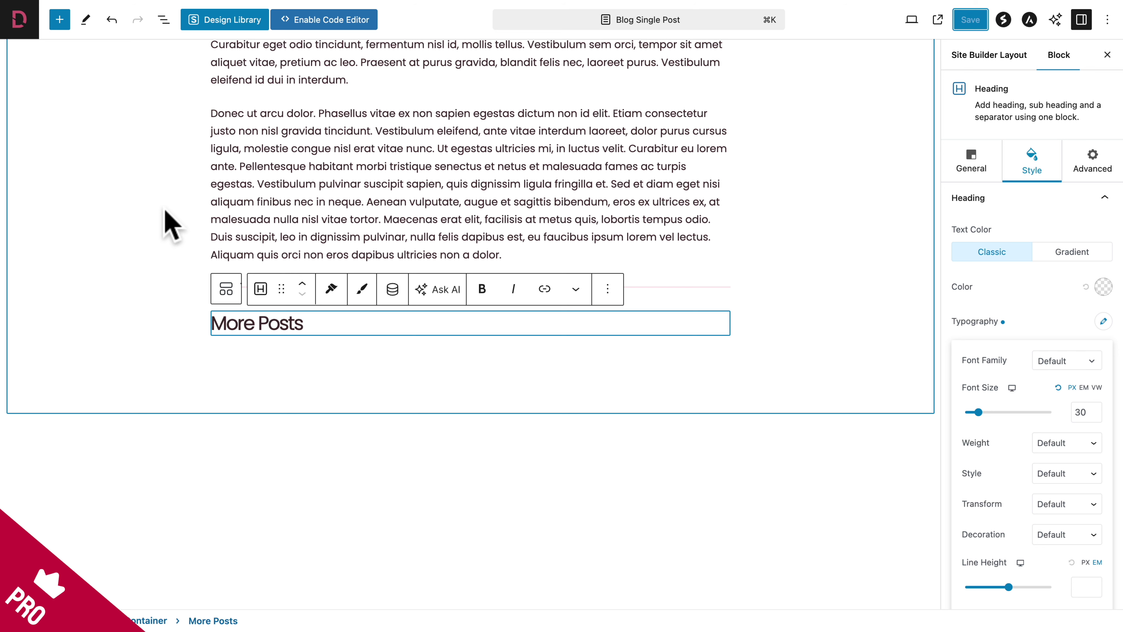
# Back in the Blog Single Post template, paste the copied Loop Builder block below the More Posts heading.
pyautogui.click(607, 290)
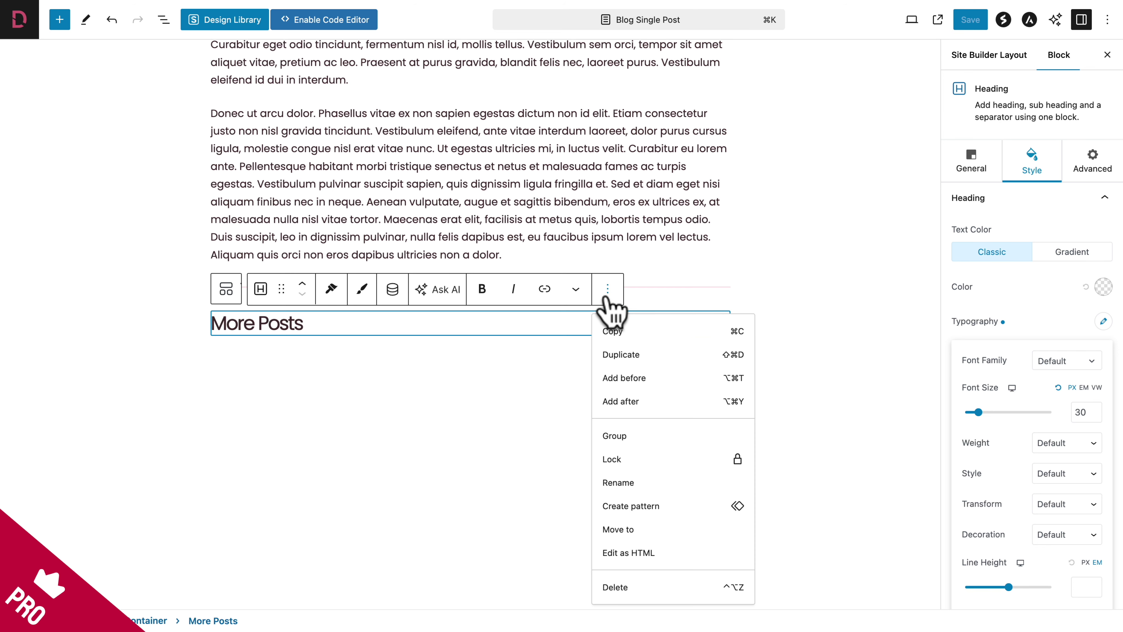
pyautogui.click(619, 401)
pyautogui.rightClick(465, 367)
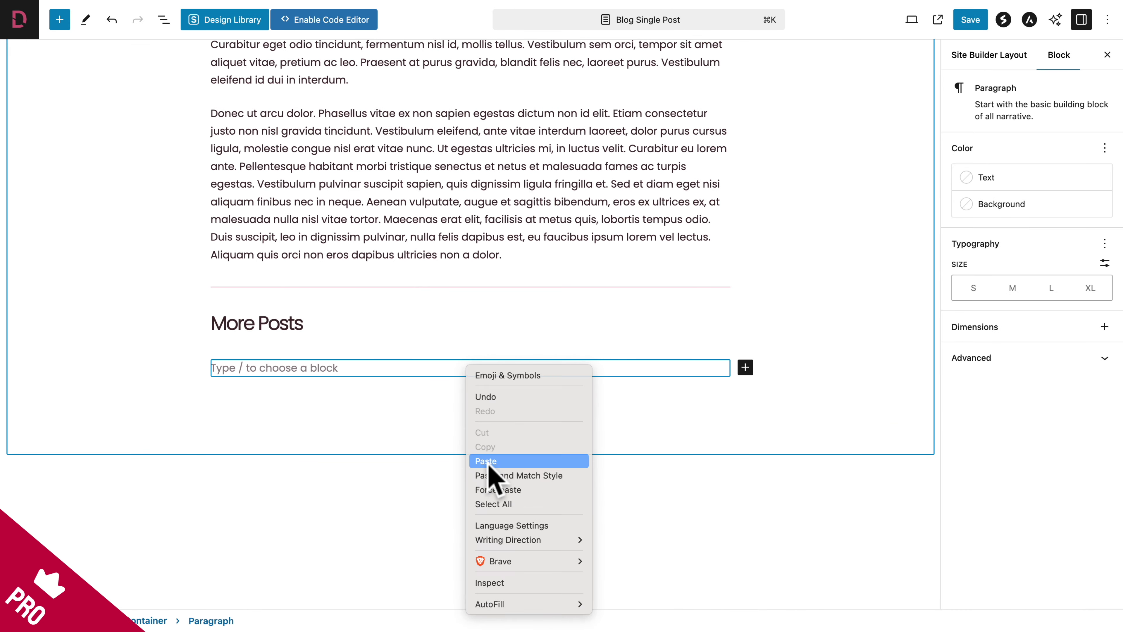
pyautogui.click(486, 461)
# Delete the pagination Buttons block from the pasted Loop Builder.
pyautogui.scroll(-10, 489, 476)
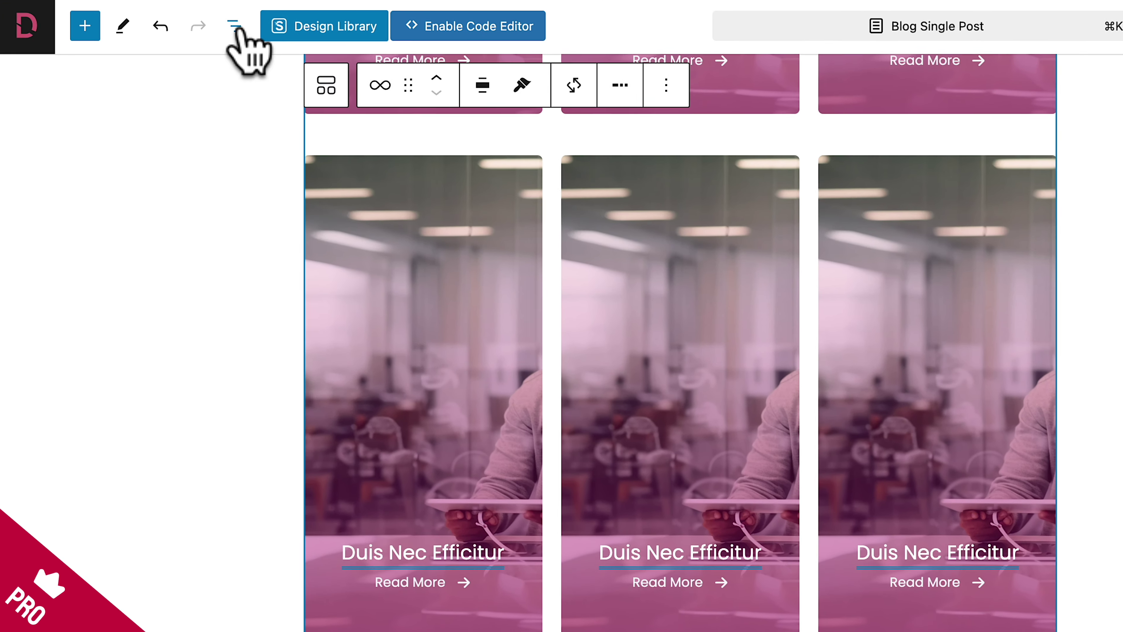
pyautogui.click(222, 24)
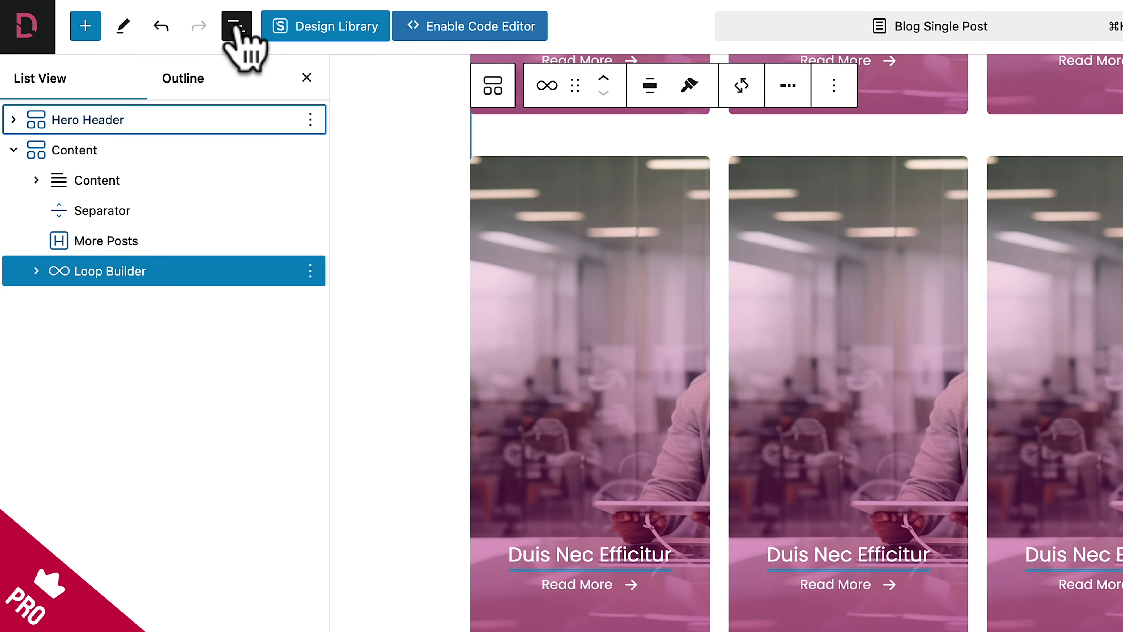
pyautogui.click(36, 271)
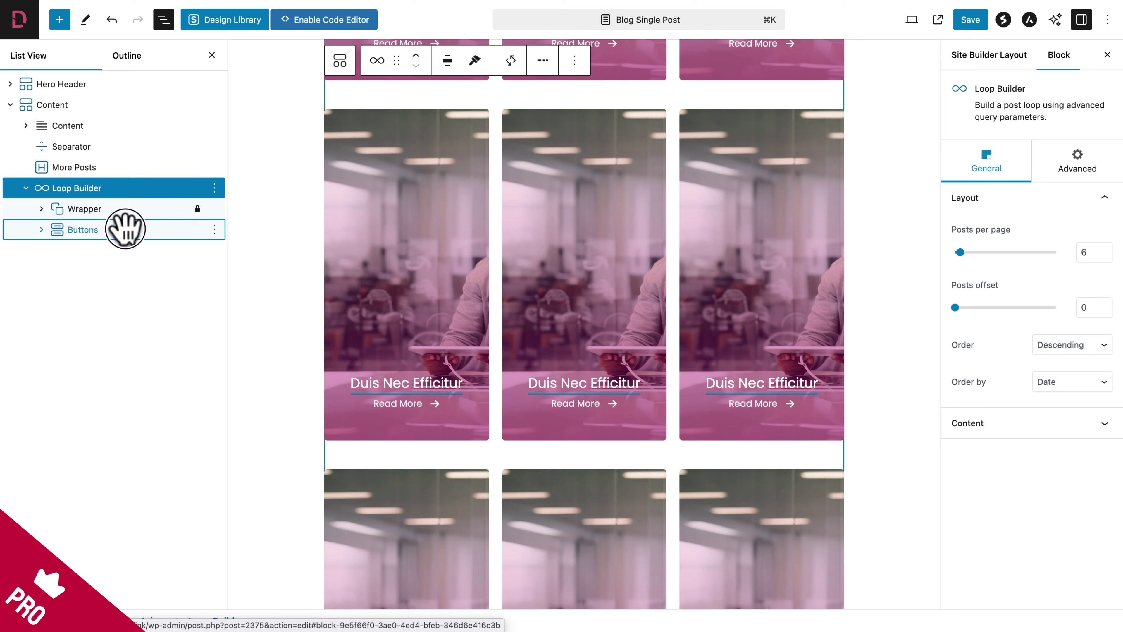
pyautogui.click(168, 318)
pyautogui.click(215, 228)
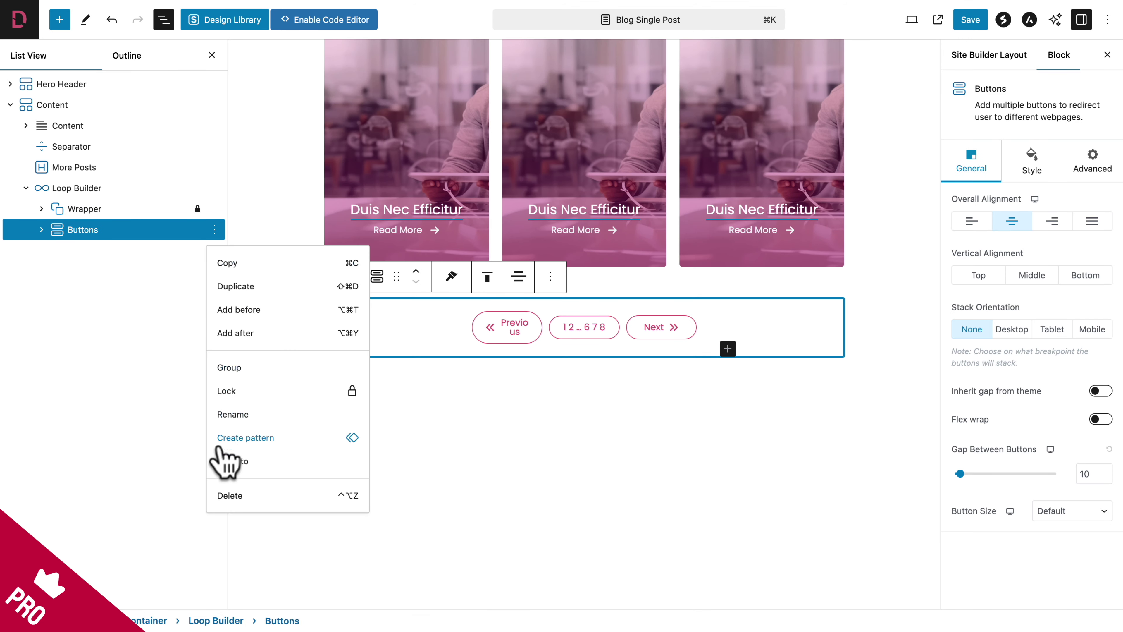
pyautogui.click(225, 495)
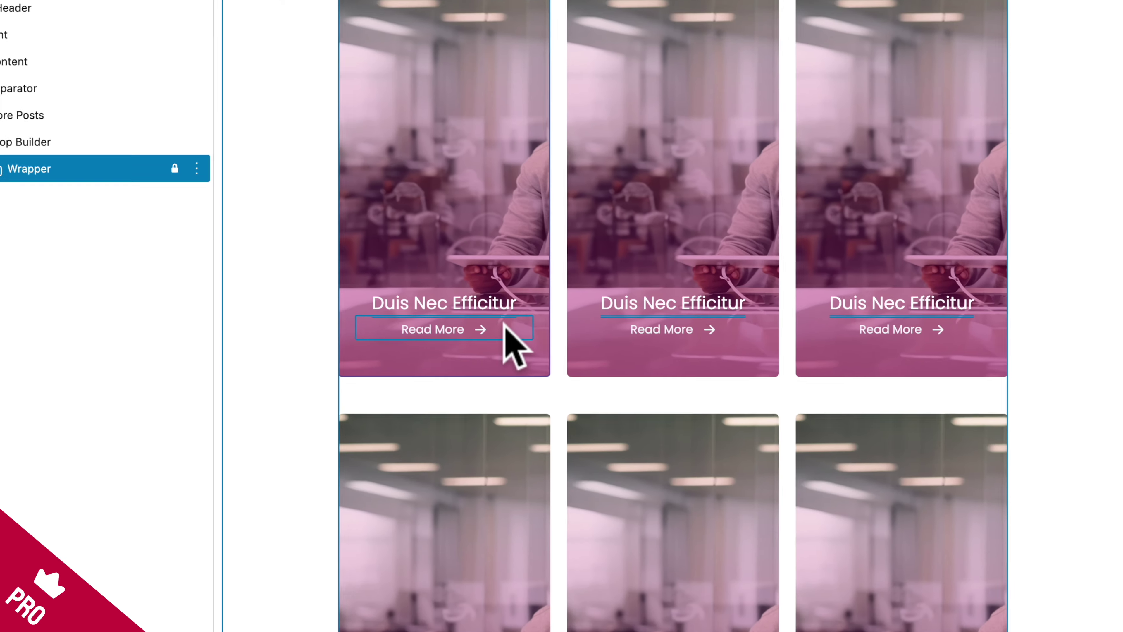
# Delete the Read More Buttons block from the Loop Builder's post card container.
pyautogui.click(456, 331)
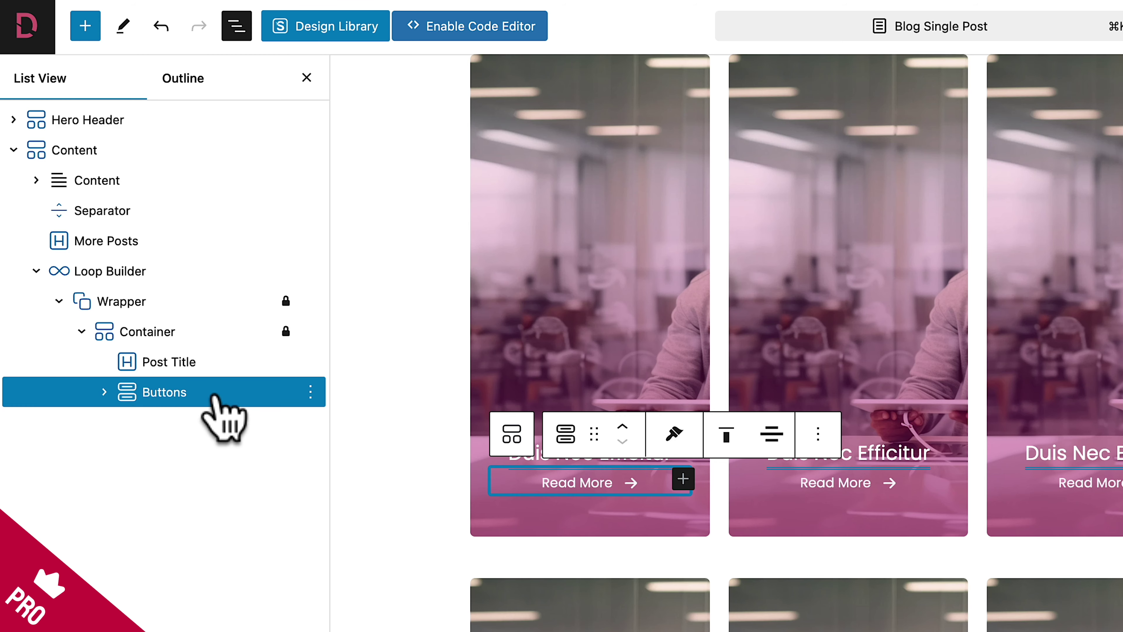
pyautogui.click(309, 390)
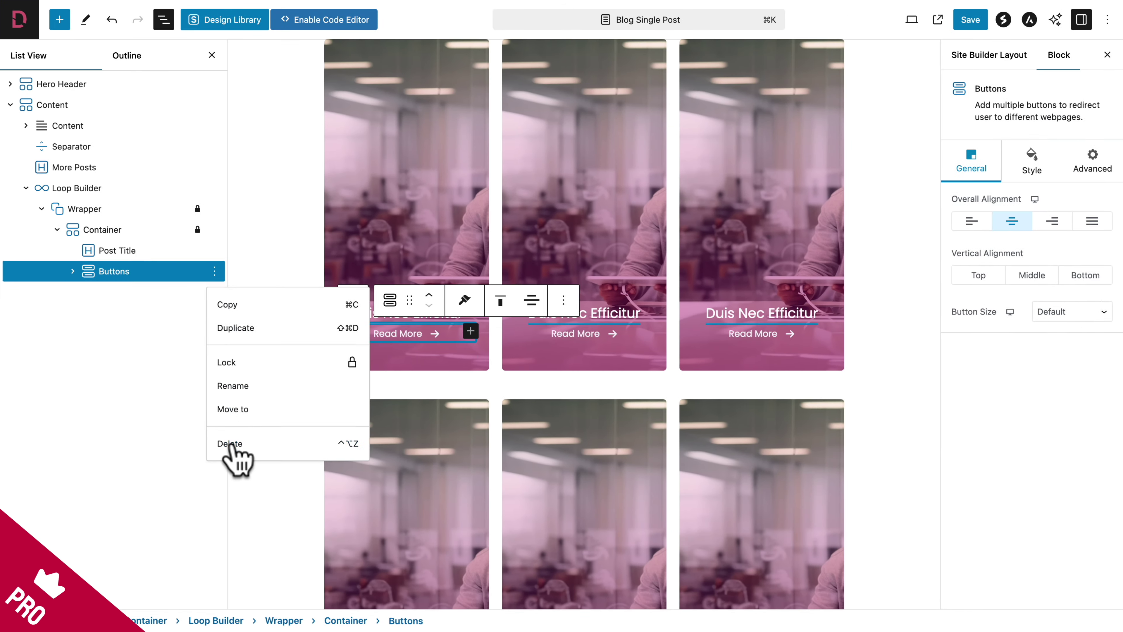
pyautogui.click(343, 630)
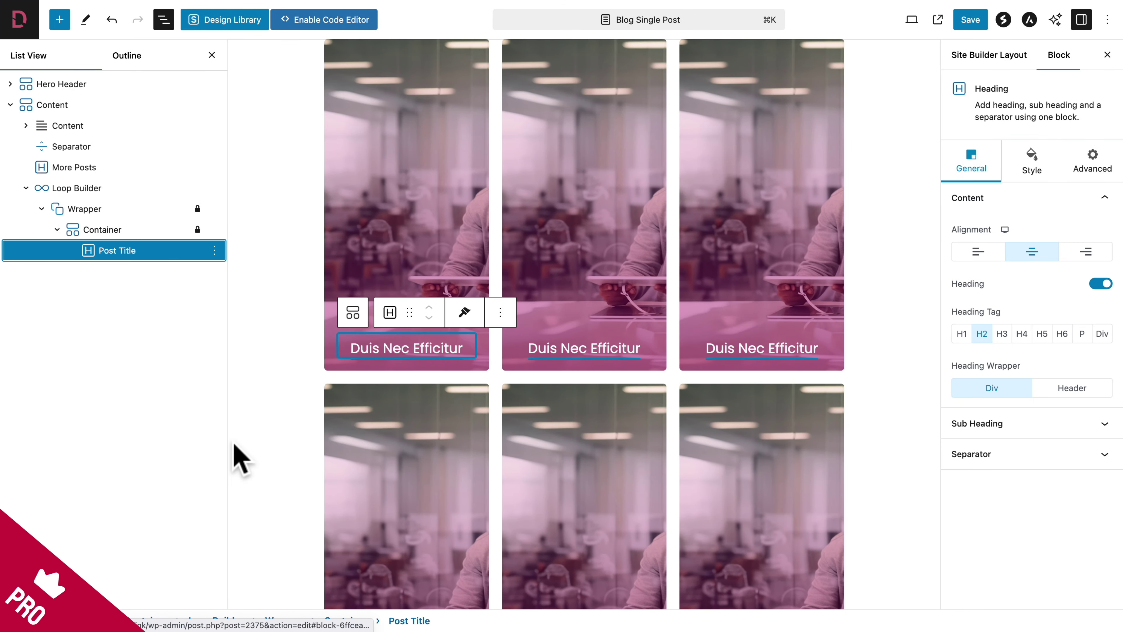
# Set the font size of the Post Title heading in the More Posts loop cards to 17 px.
pyautogui.click(380, 346)
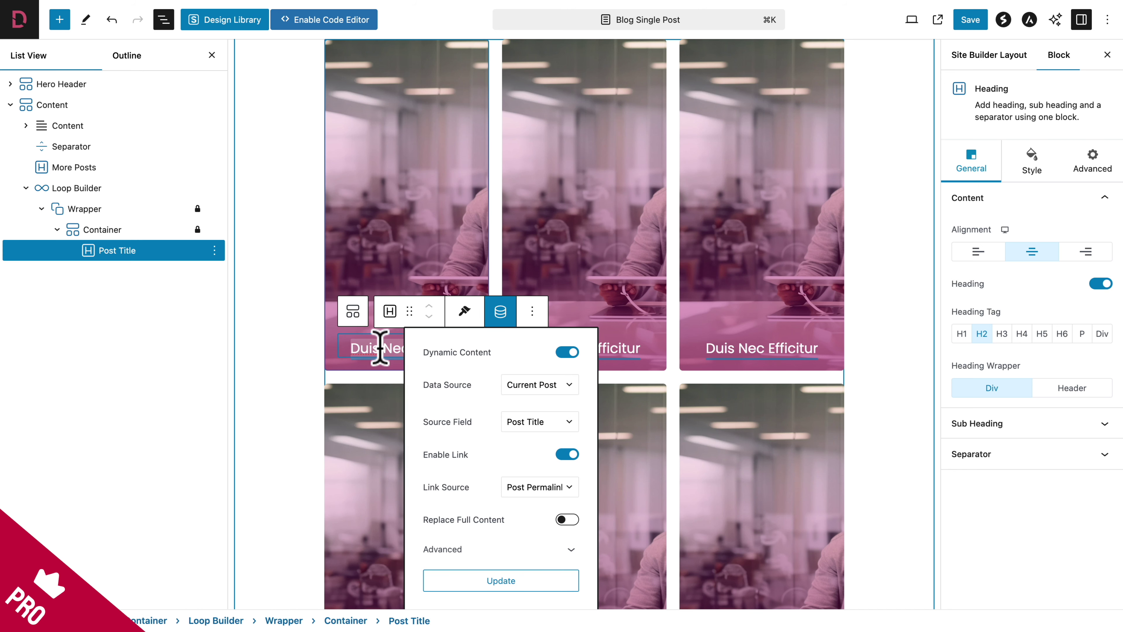
pyautogui.click(1032, 164)
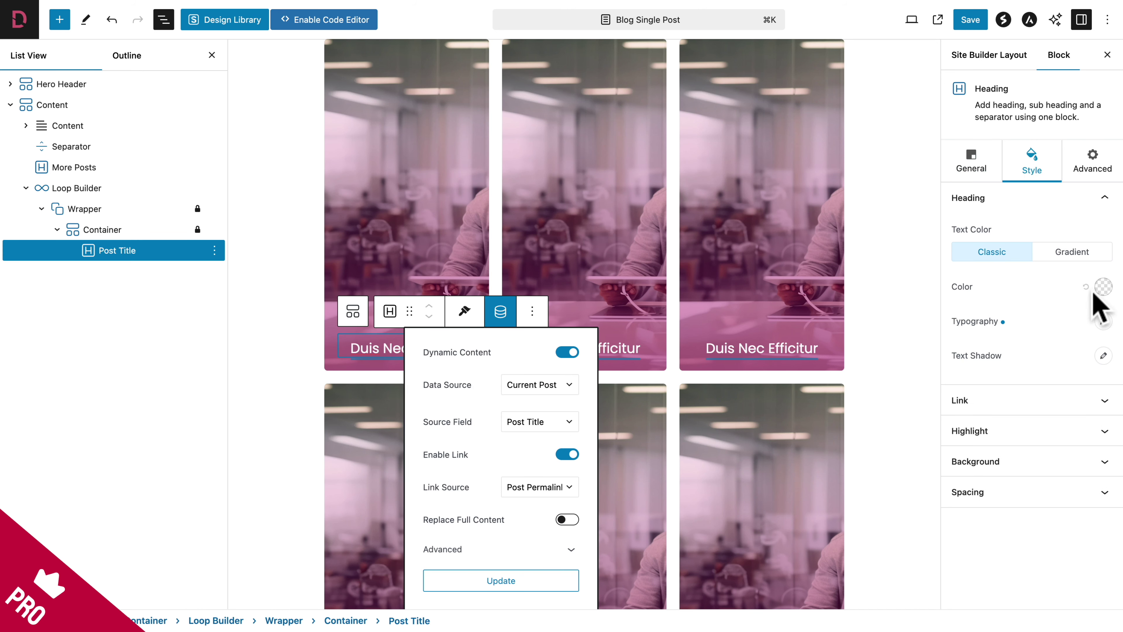
pyautogui.click(1103, 320)
pyautogui.click(1097, 416)
pyautogui.click(1097, 416)
pyautogui.click(1096, 416)
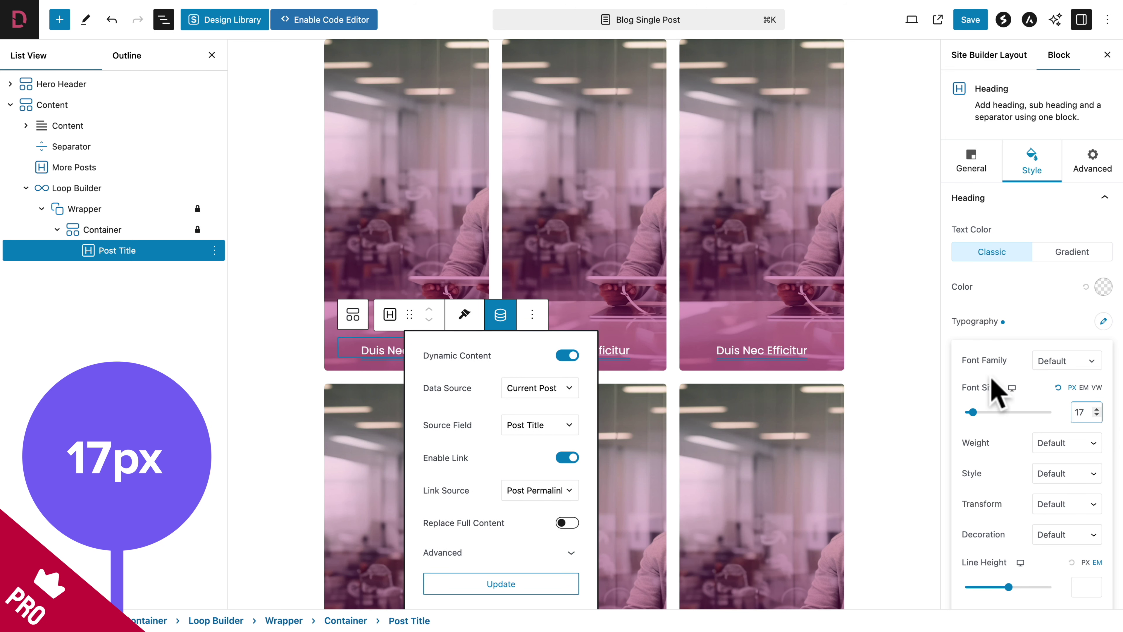
pyautogui.click(924, 380)
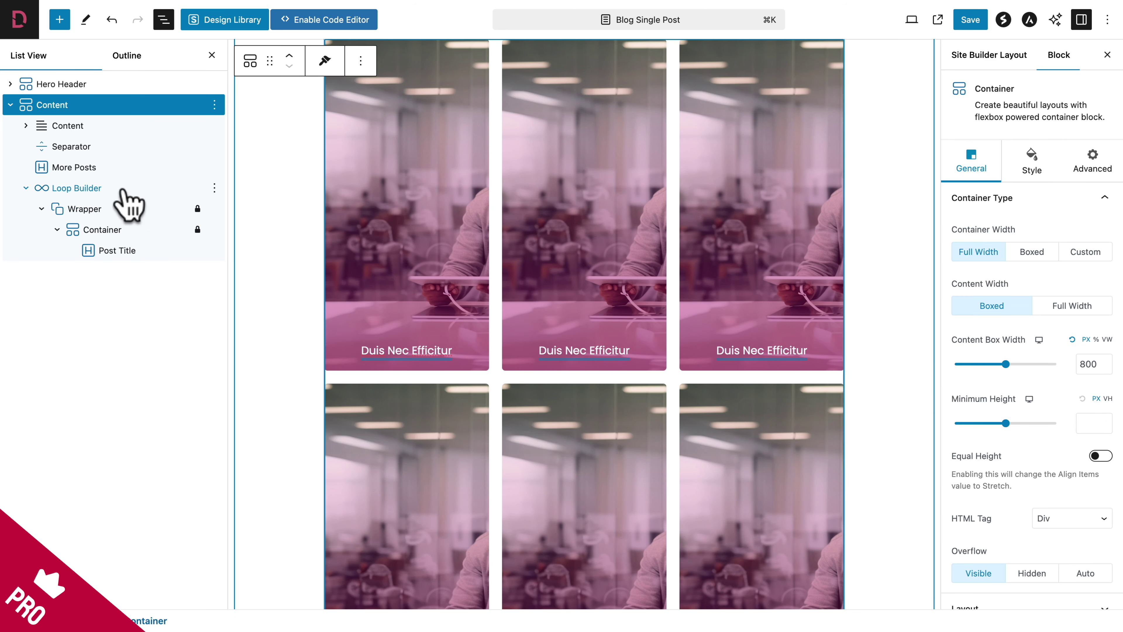
# Set the Loop Builder to 3 posts per page and its post card container's minimum height to 150 px.
pyautogui.click(82, 188)
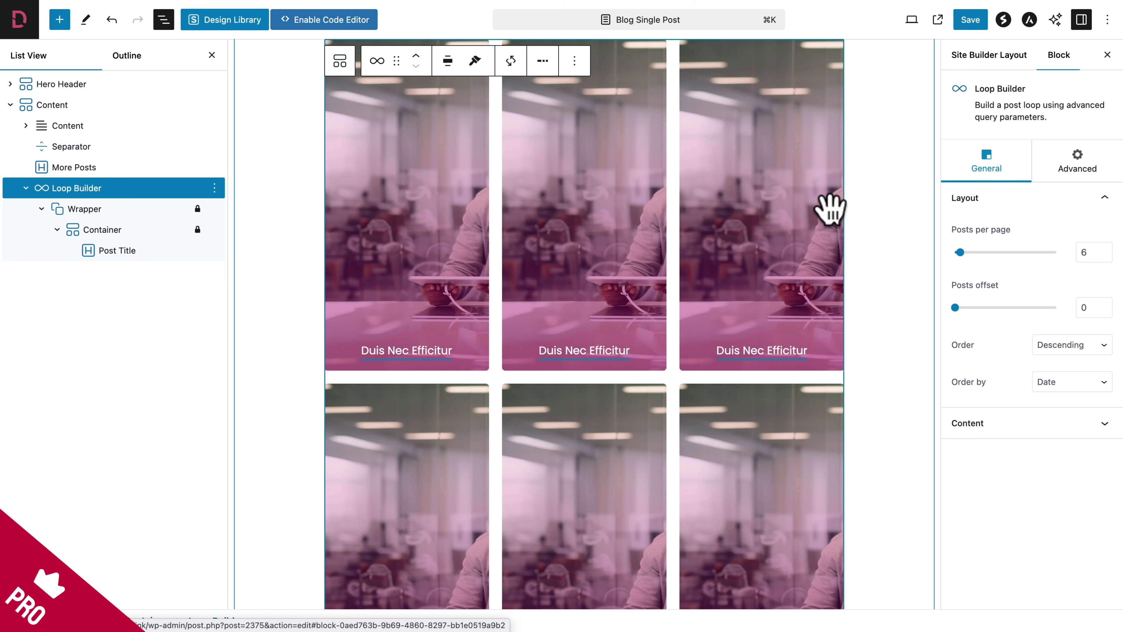
pyautogui.click(1107, 256)
pyautogui.click(1107, 255)
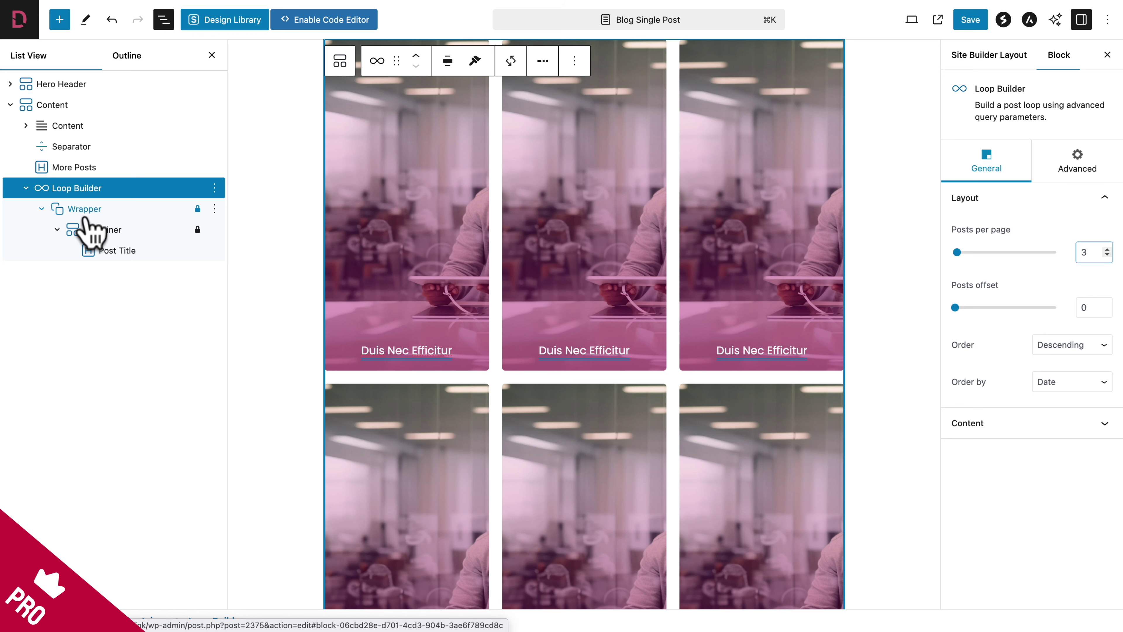
pyautogui.click(101, 230)
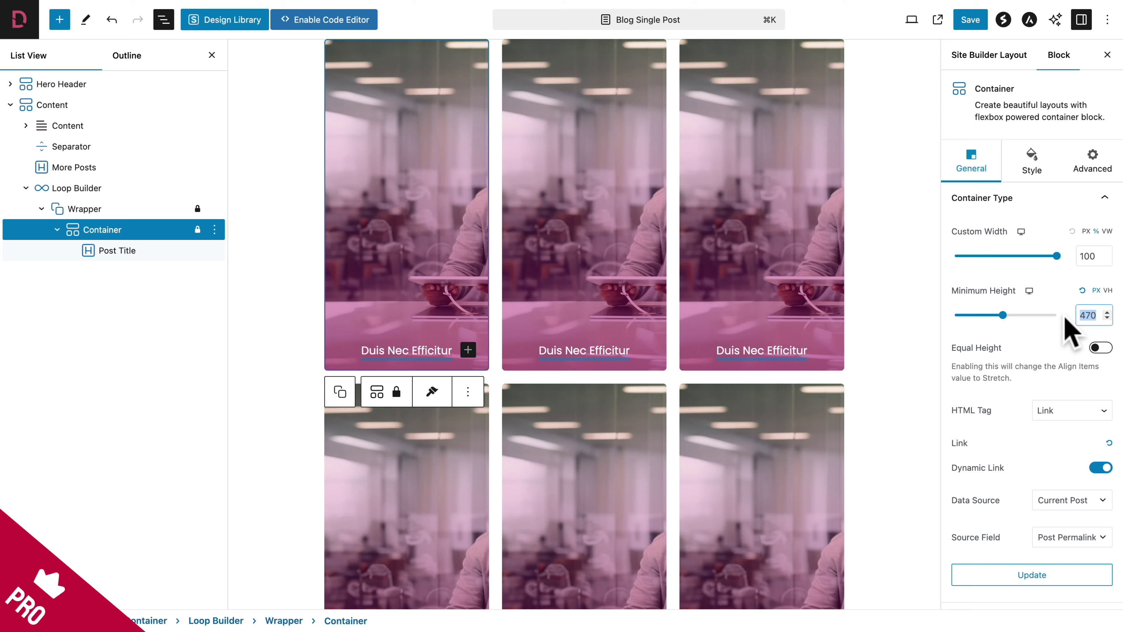
pyautogui.write('150')
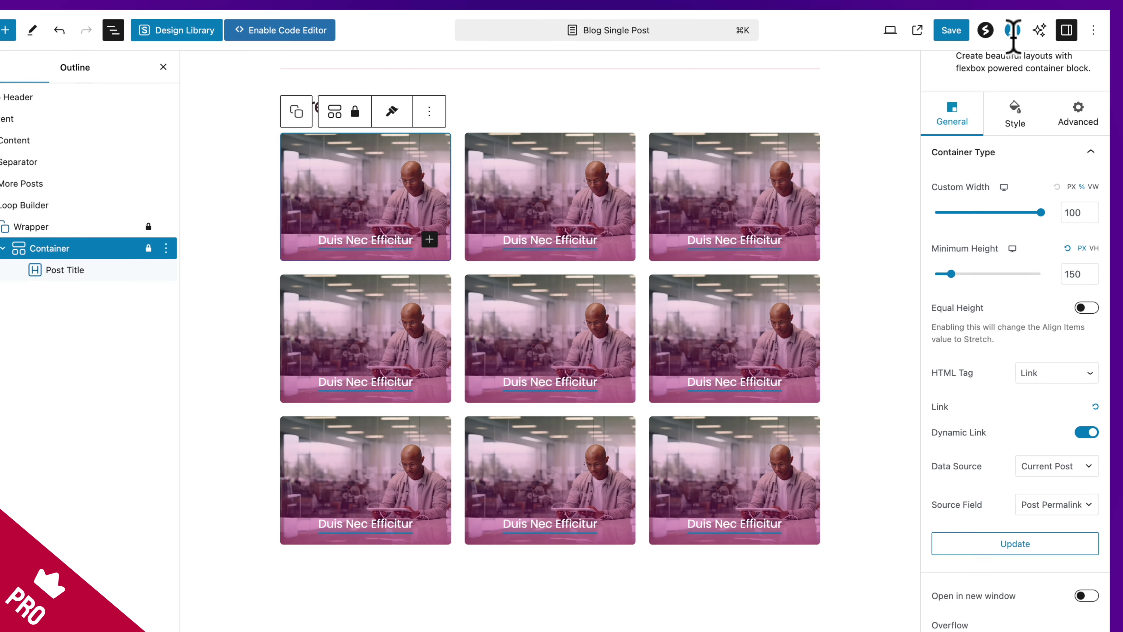
# Set the Blog Single Post template's Display On condition to All Posts and return to the template.
pyautogui.click(1029, 20)
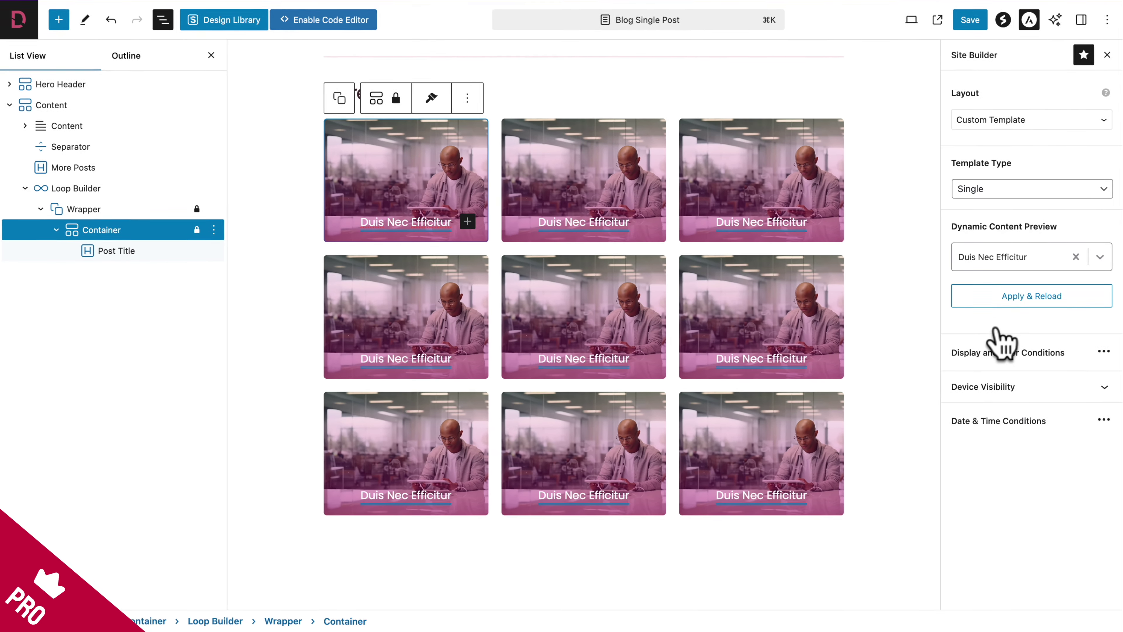
pyautogui.click(991, 356)
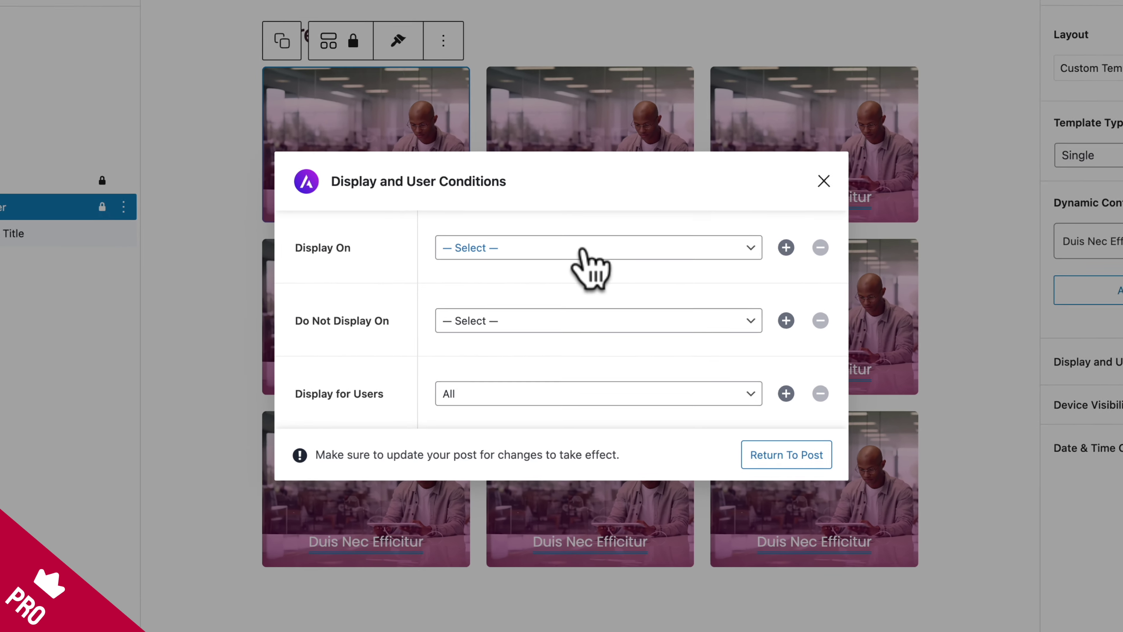
pyautogui.click(574, 262)
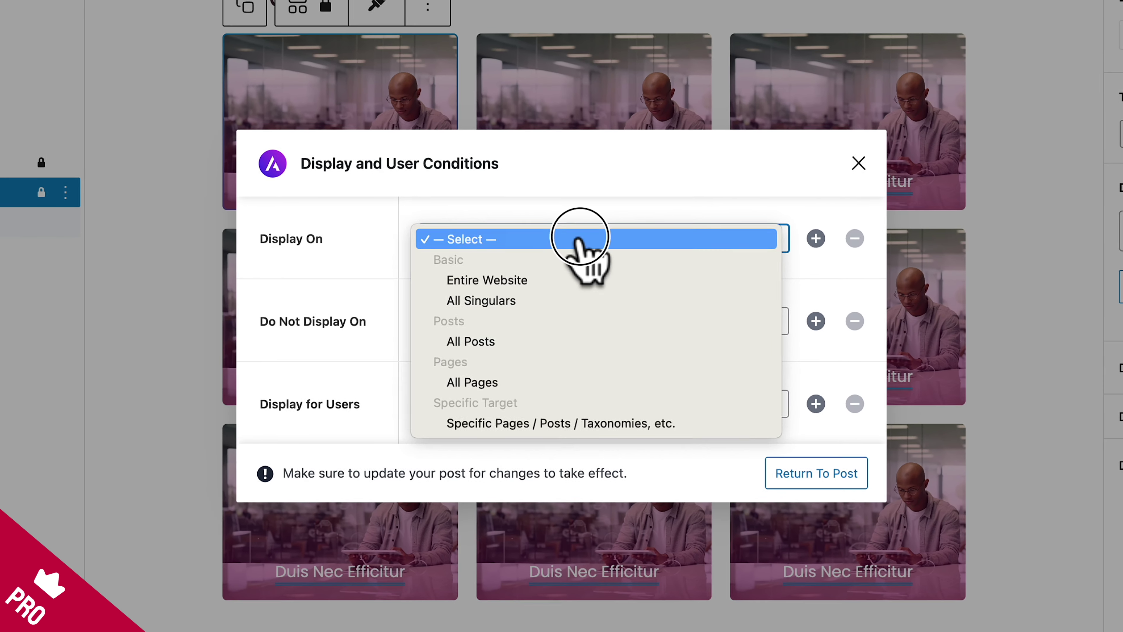
pyautogui.click(485, 343)
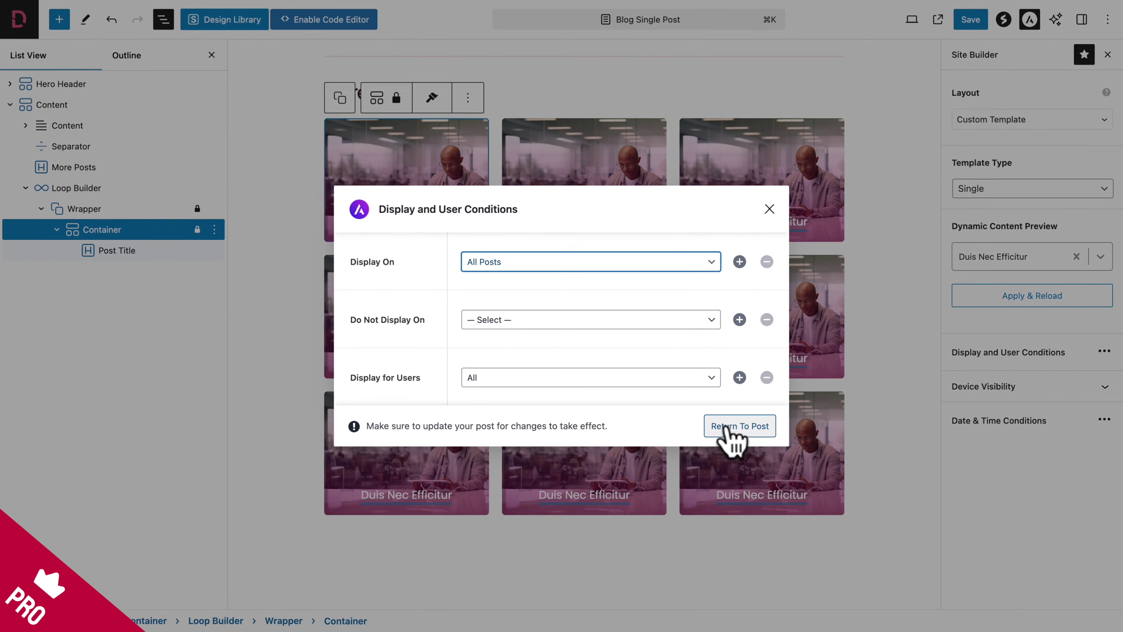
pyautogui.click(821, 476)
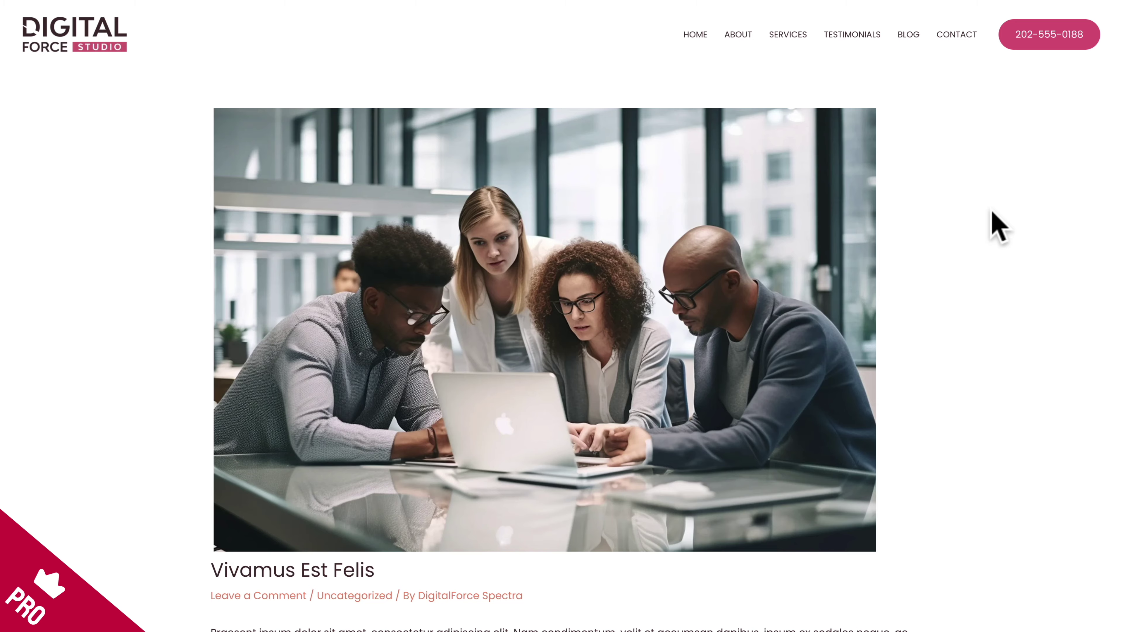
# Check the published post, open the Astra Customizer's Single Post blog settings, and load the Blog page in the preview.
pyautogui.scroll(-12, 998, 225)
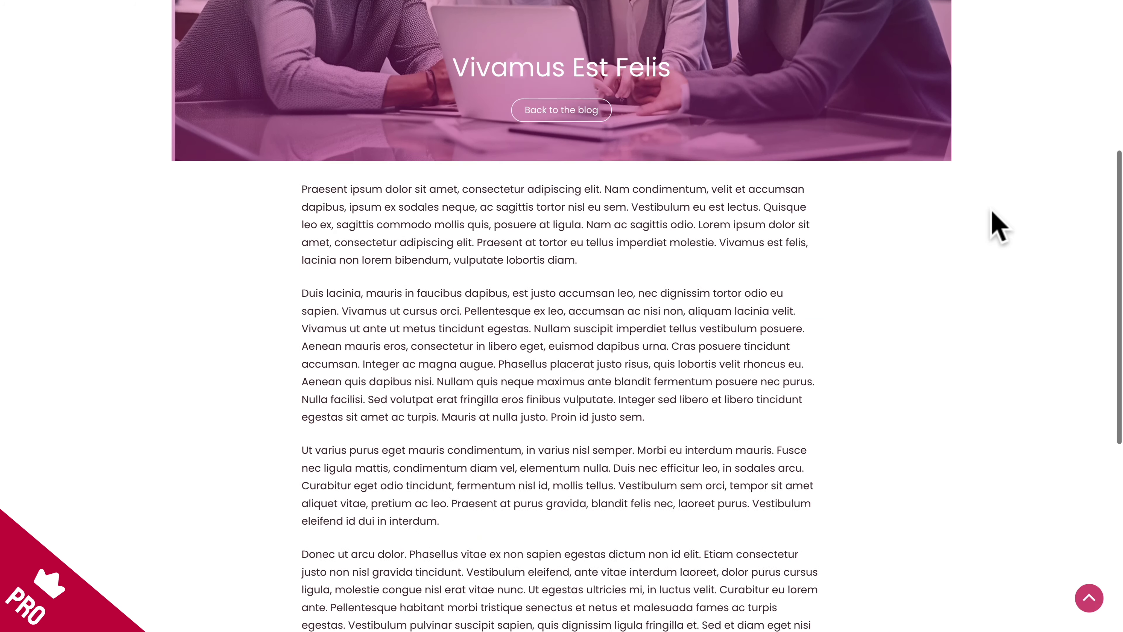
pyautogui.scroll(15, 999, 226)
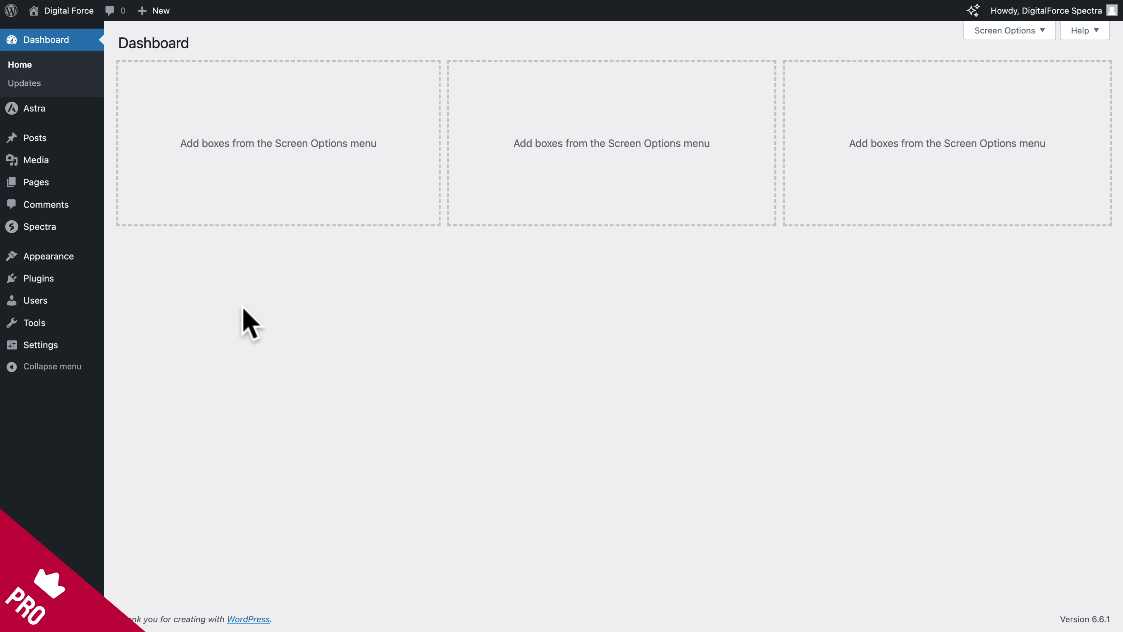
pyautogui.moveTo(38, 111)
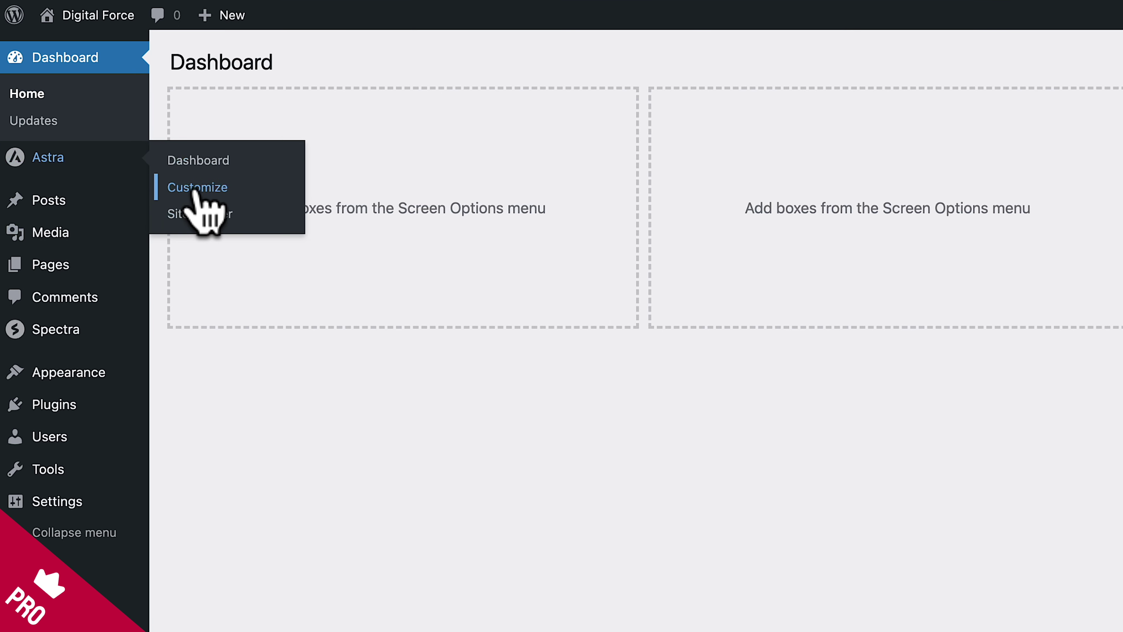
pyautogui.click(195, 188)
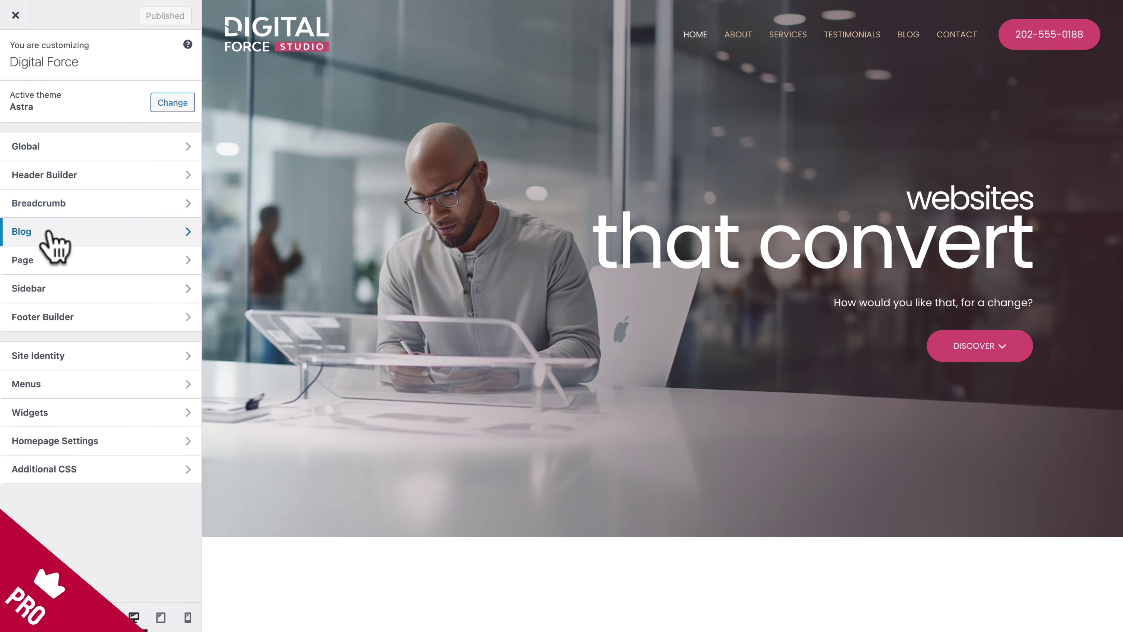
pyautogui.click(46, 231)
pyautogui.click(37, 122)
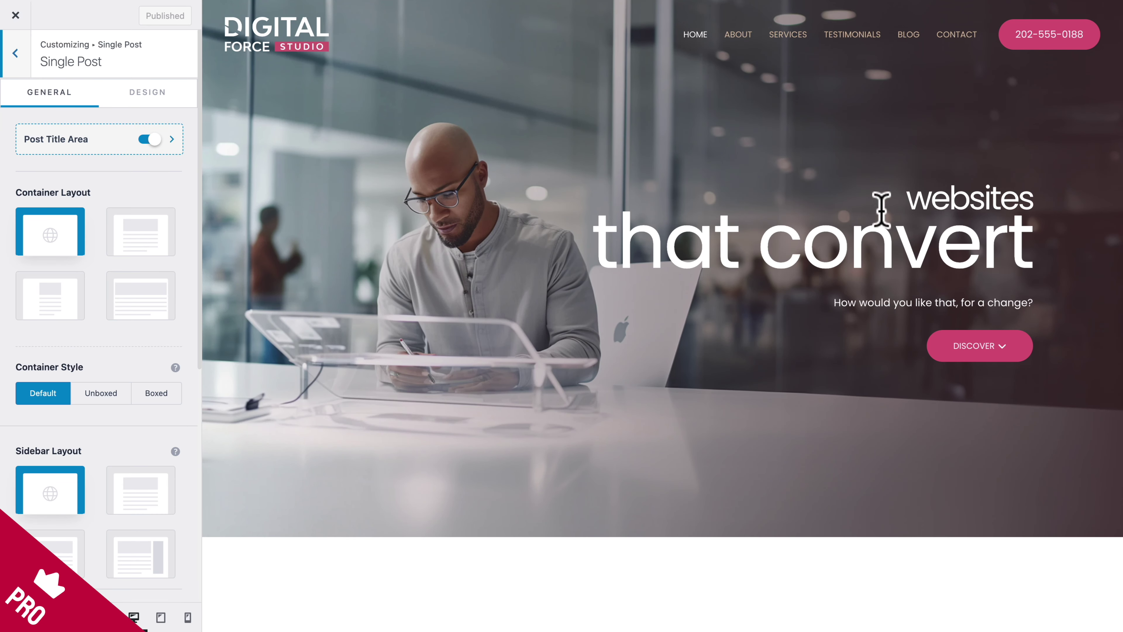
pyautogui.click(906, 37)
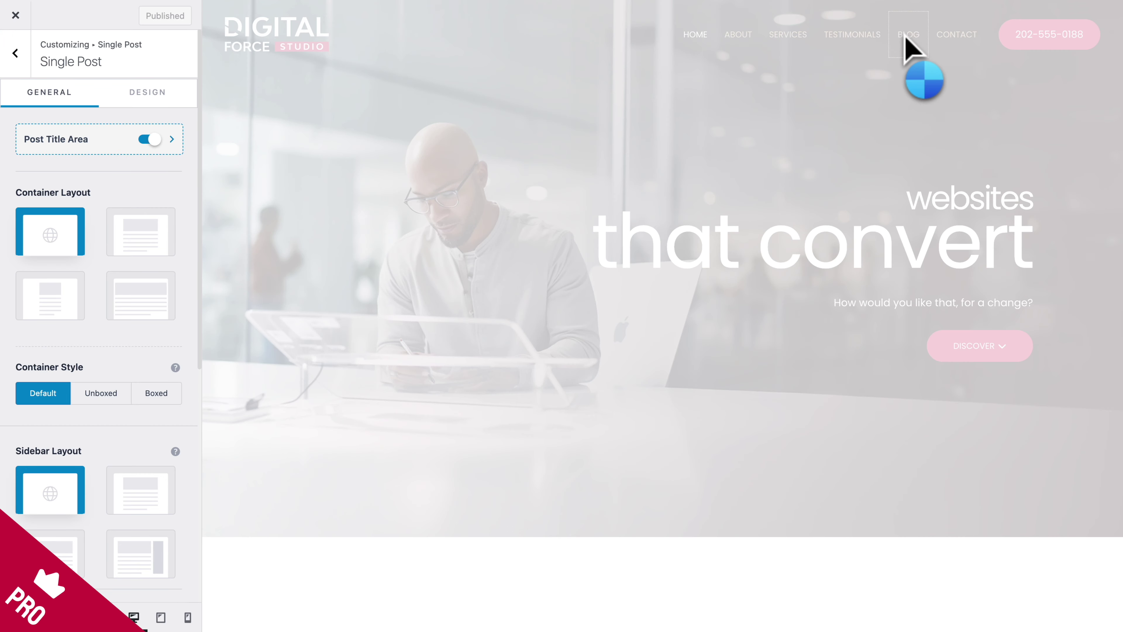